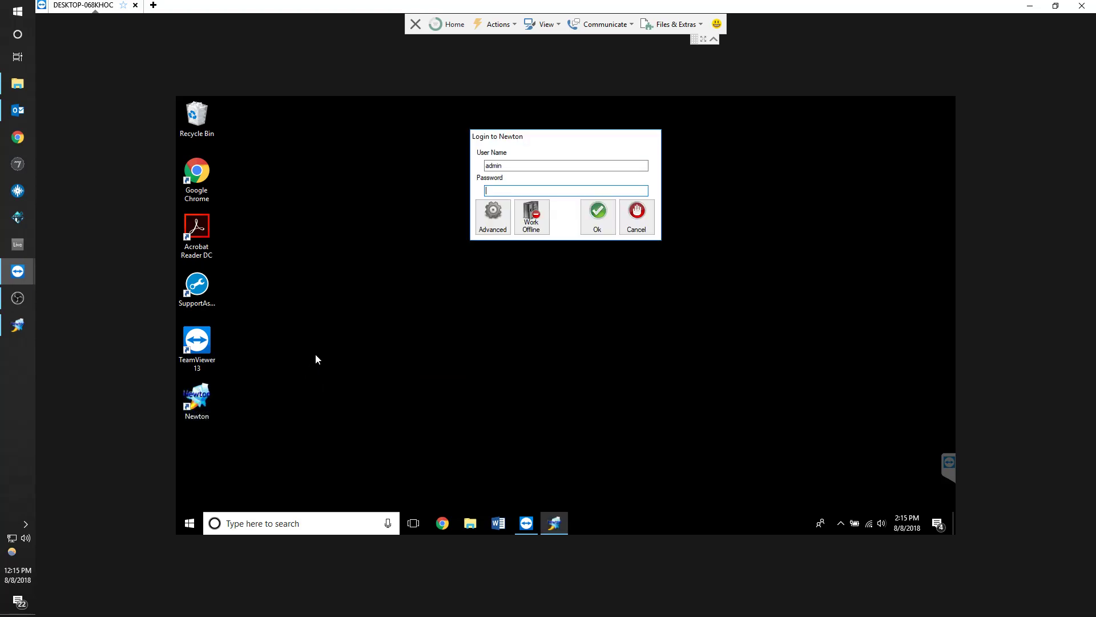
Expand the advanced connection options in the Newton login dialog and focus the login fields
left_click(491, 216)
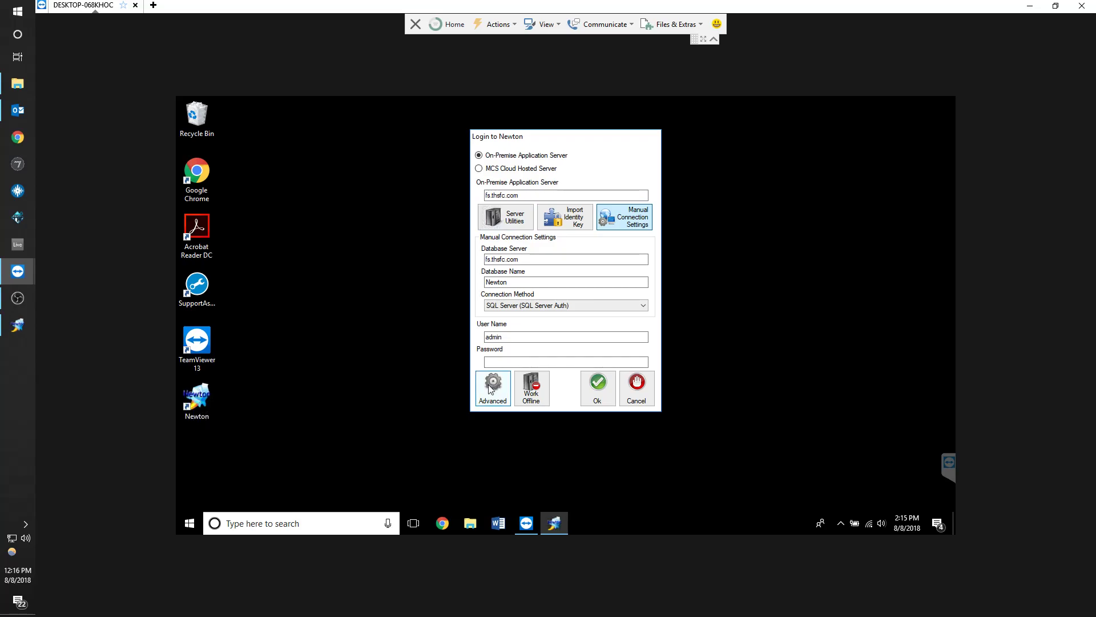
left_click(511, 337)
left_click(510, 363)
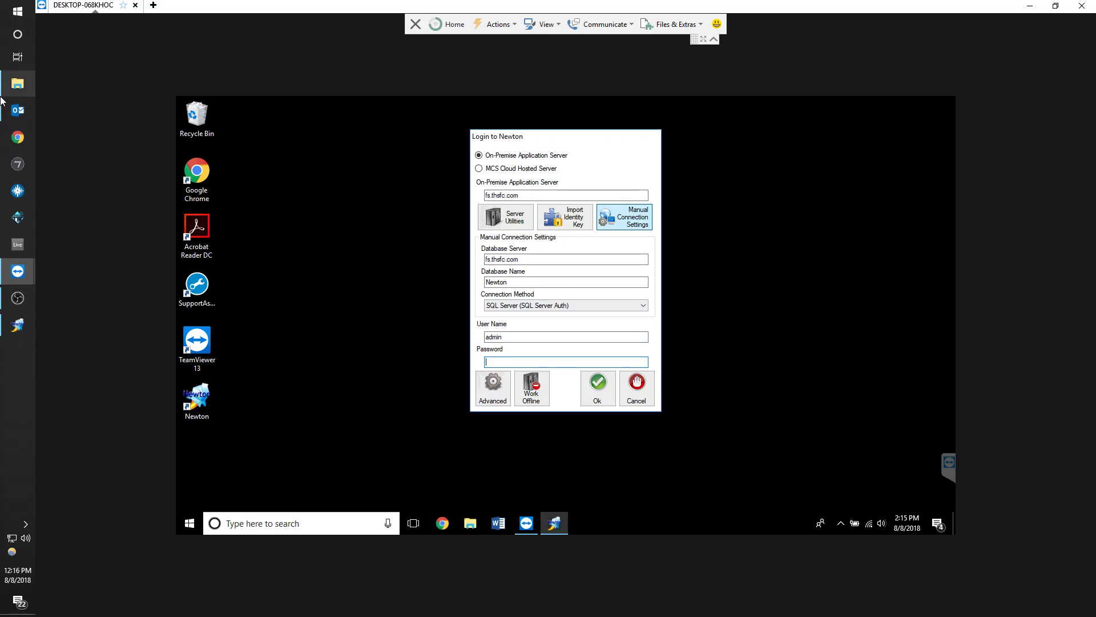
Look up the login password in the CNP Info mail folder and enter it in the login dialog
left_click(16, 109)
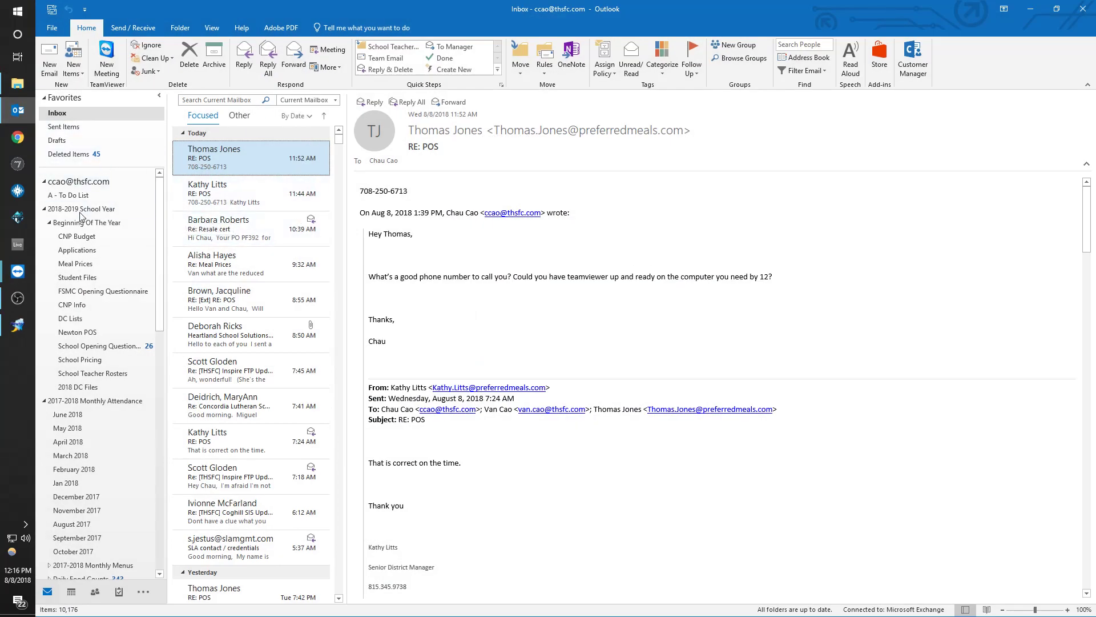
left_click(73, 306)
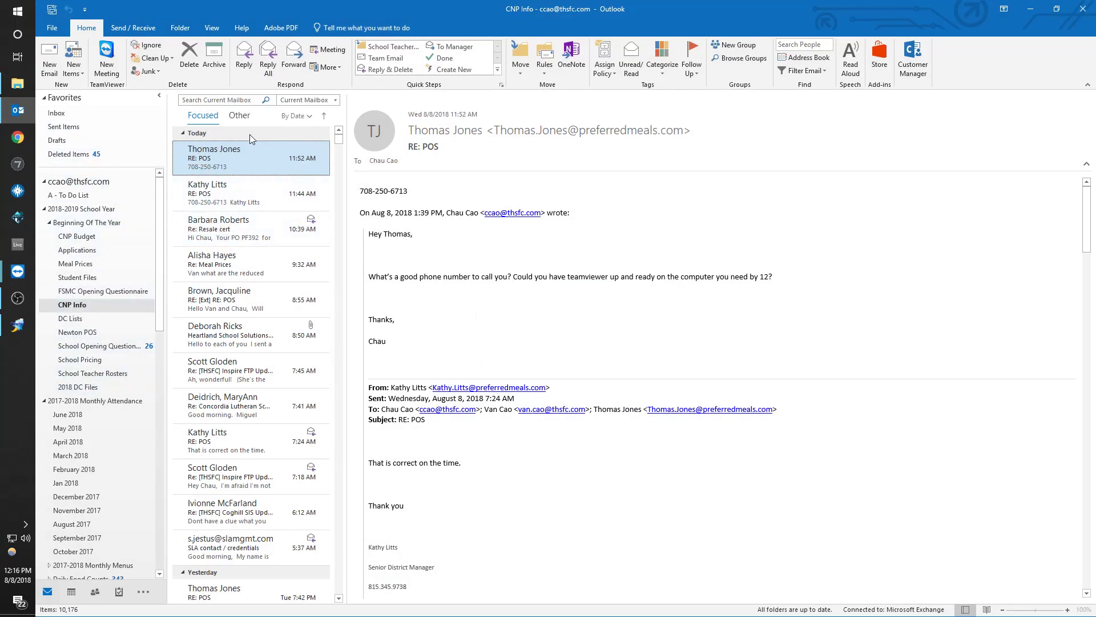
left_click(1032, 10)
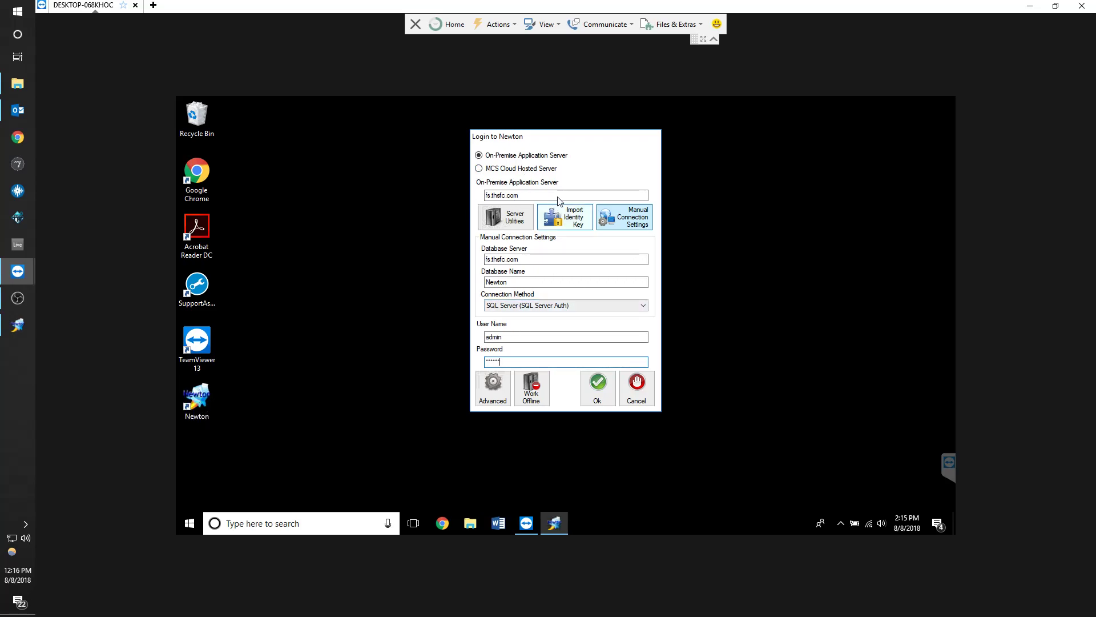
Examine the advanced connection settings: application server, database server, database name and SQL Server connection method
left_click(494, 386)
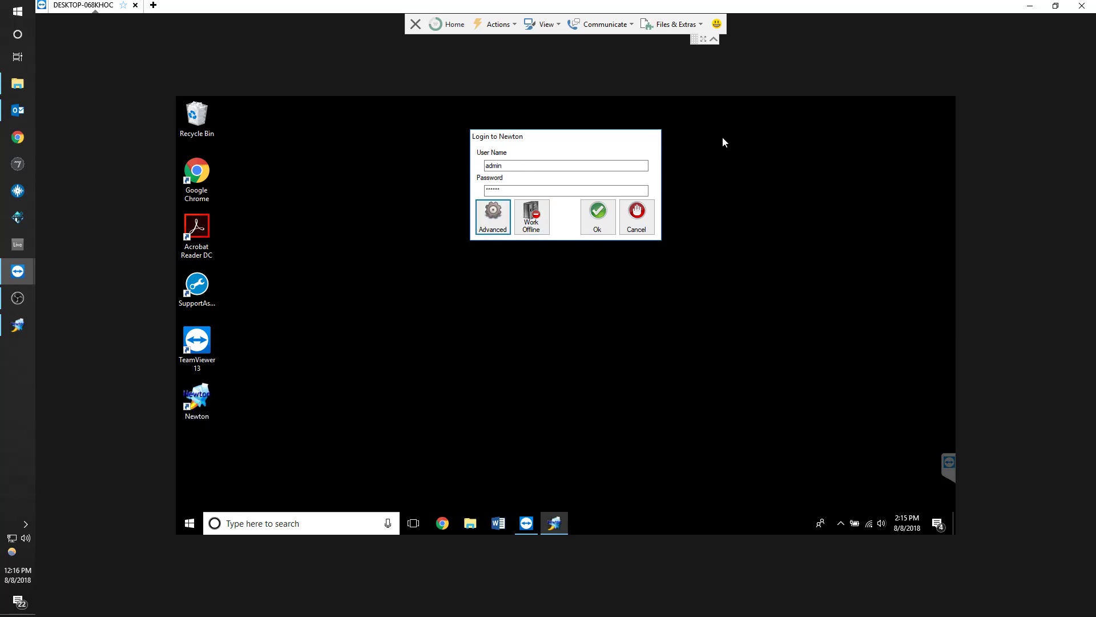
left_click(493, 216)
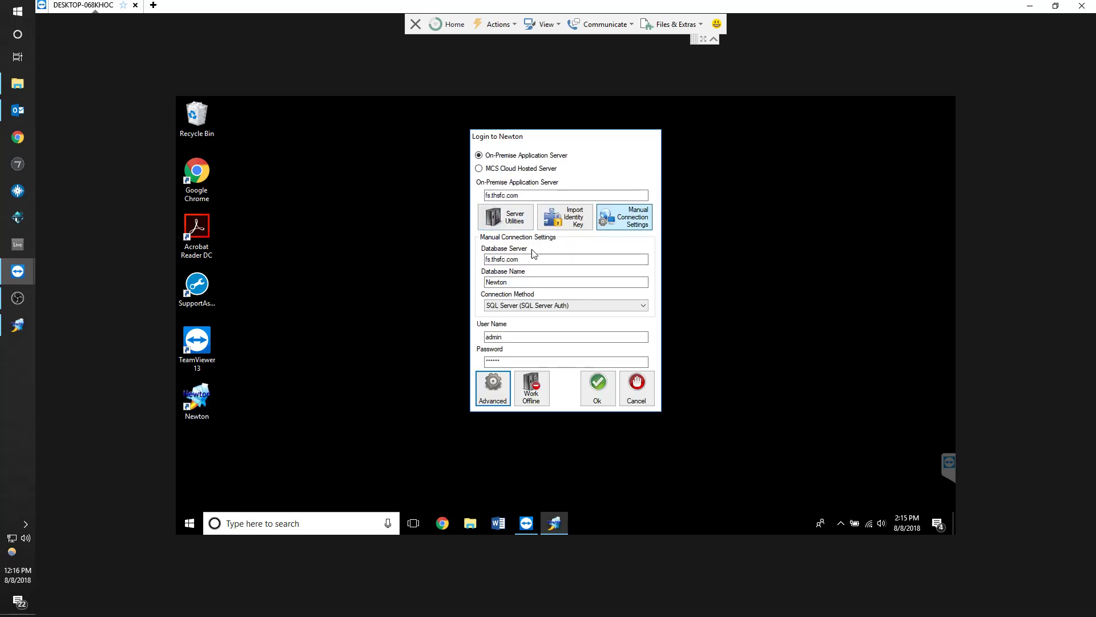
double_click(522, 197)
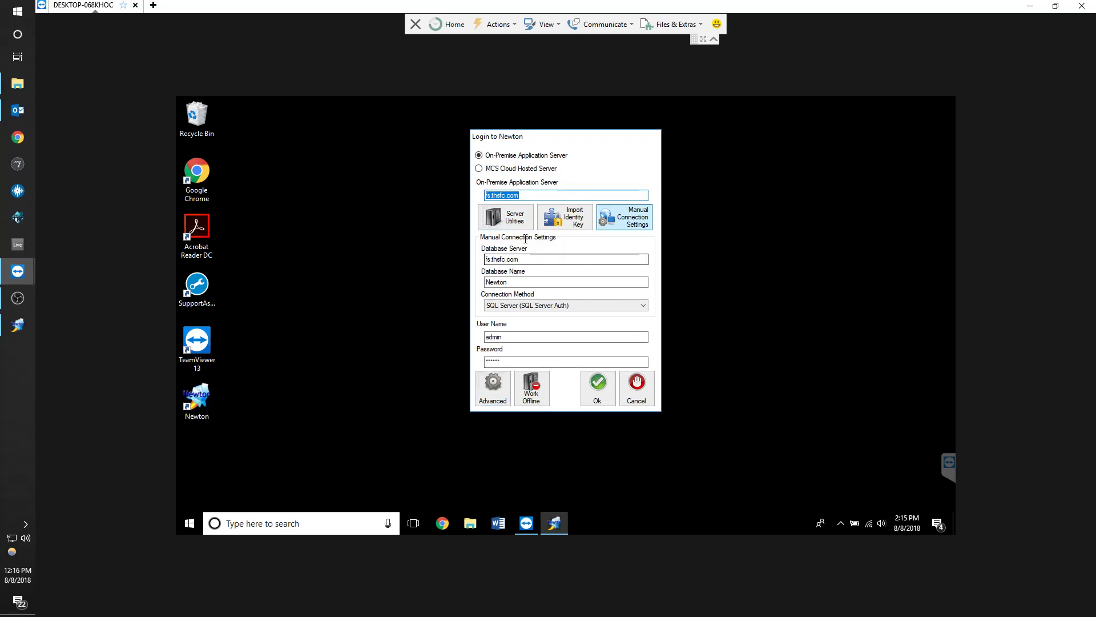
left_click(531, 195)
left_click(521, 258)
double_click(521, 258)
left_click(502, 305)
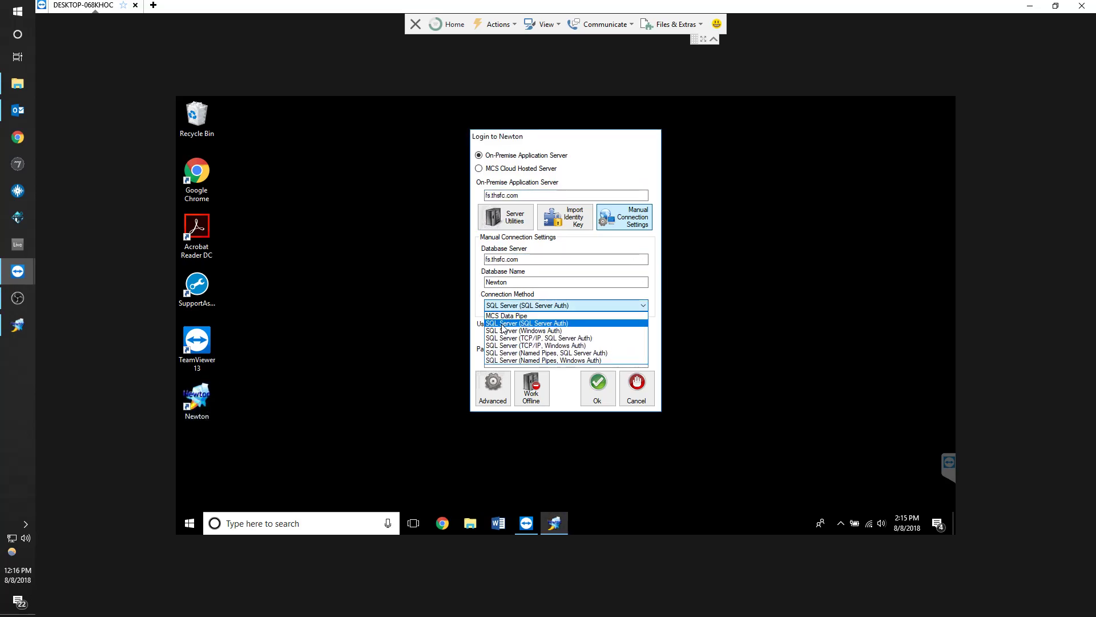
left_click(502, 323)
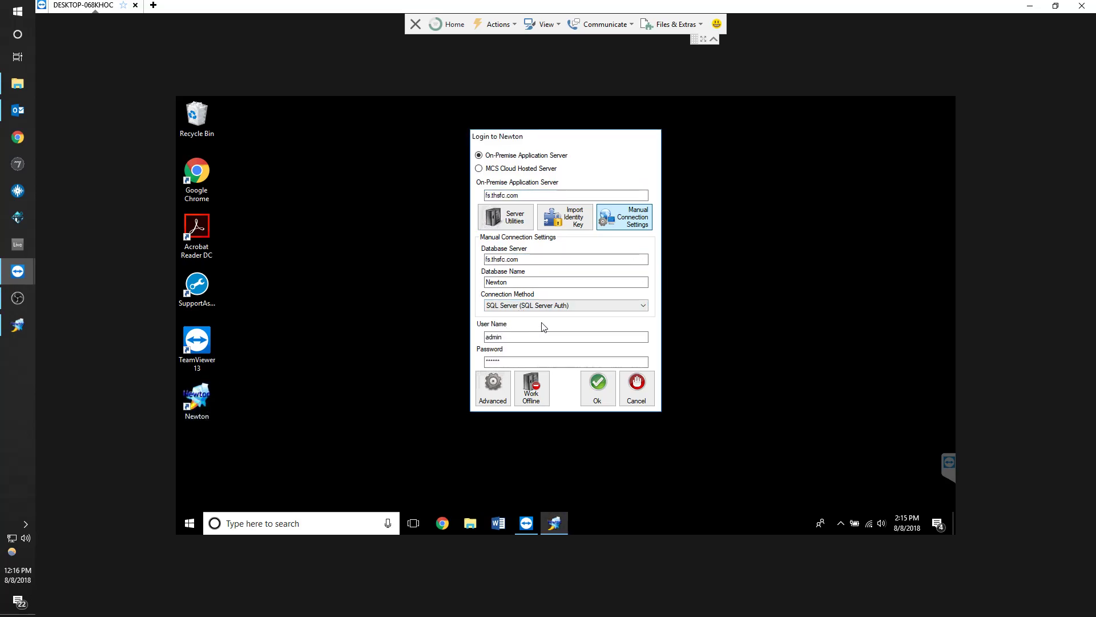
left_click(490, 394)
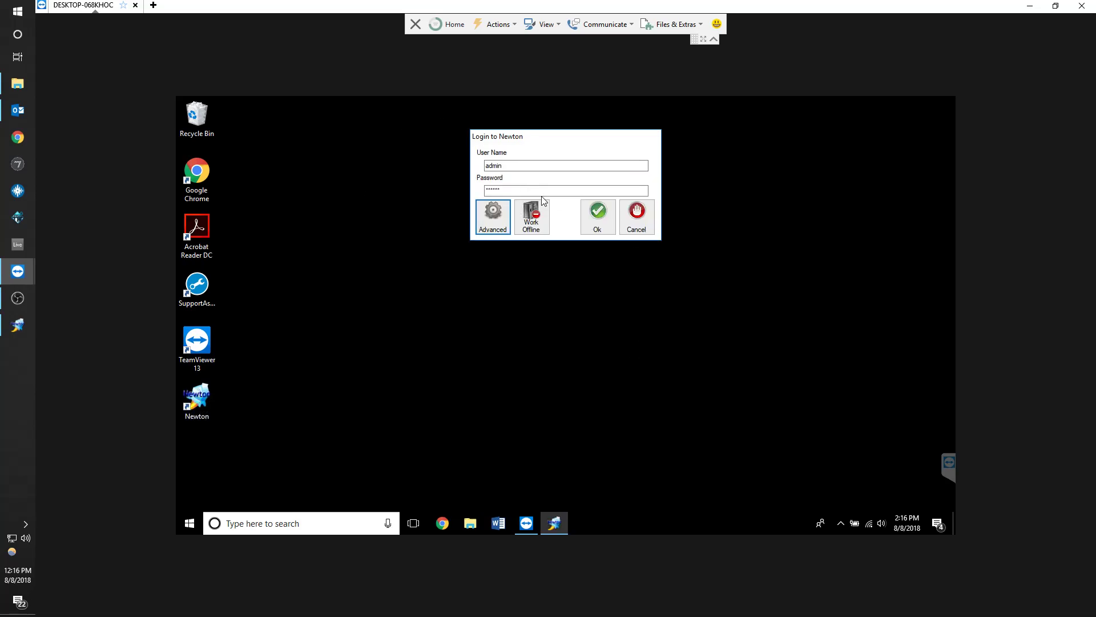
Log in to Newton with the admin account
left_click(595, 226)
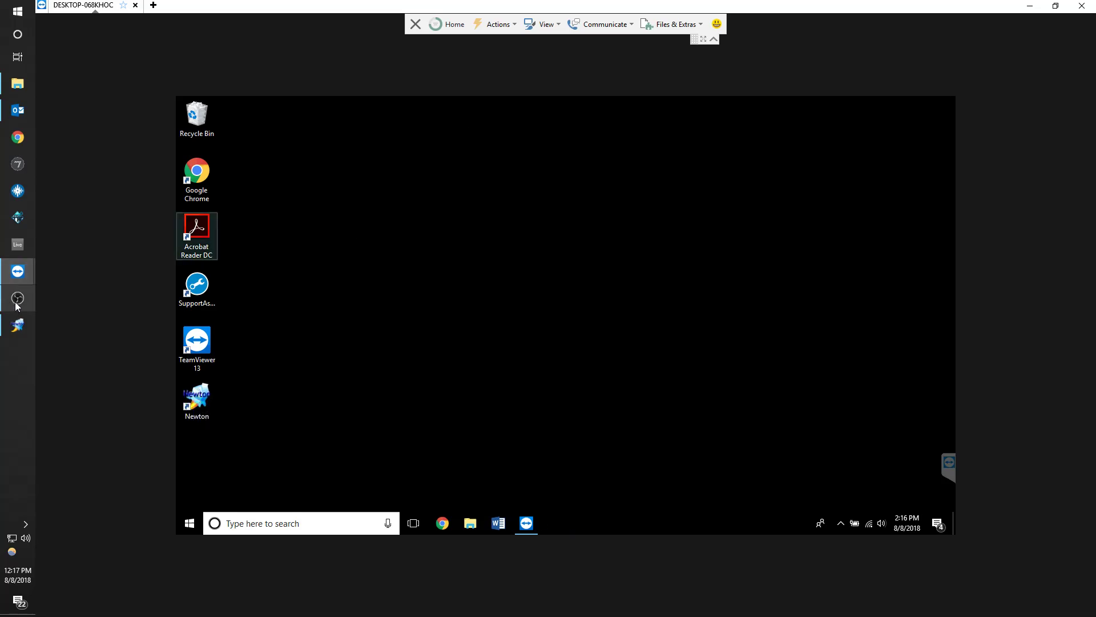
left_click(97, 308)
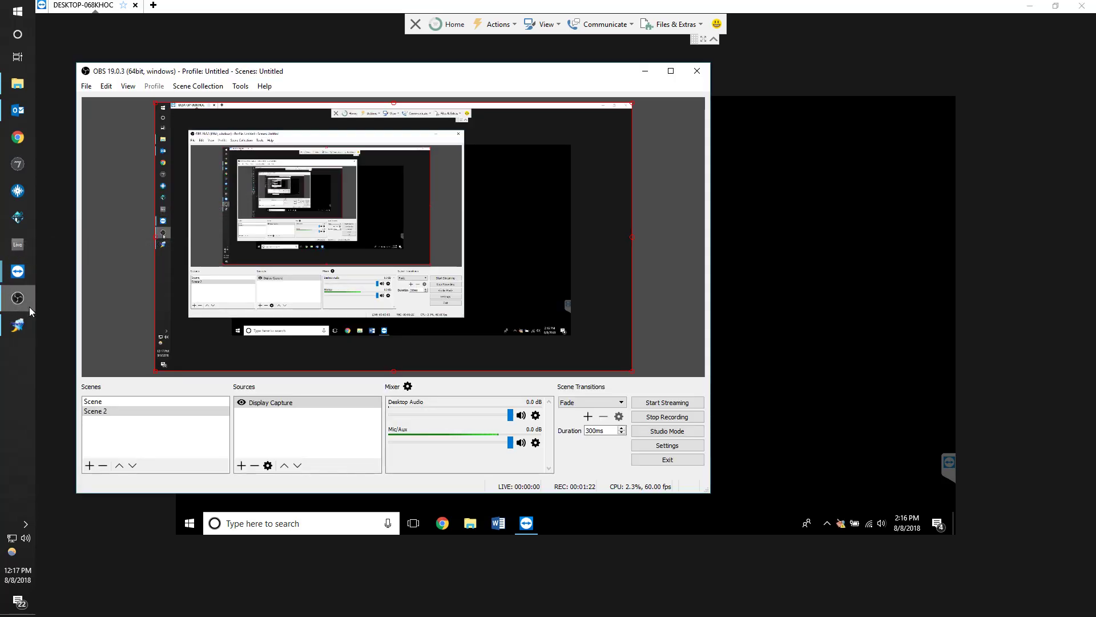
left_click(888, 408)
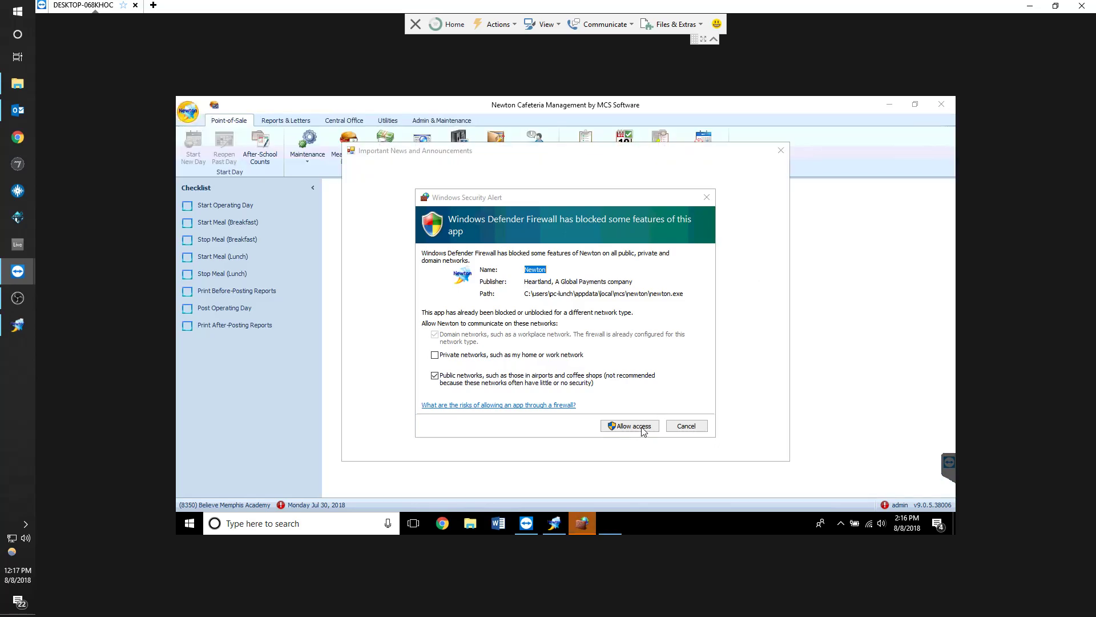
Allow Newton through the firewall and close the important news and announcements window
left_click(631, 430)
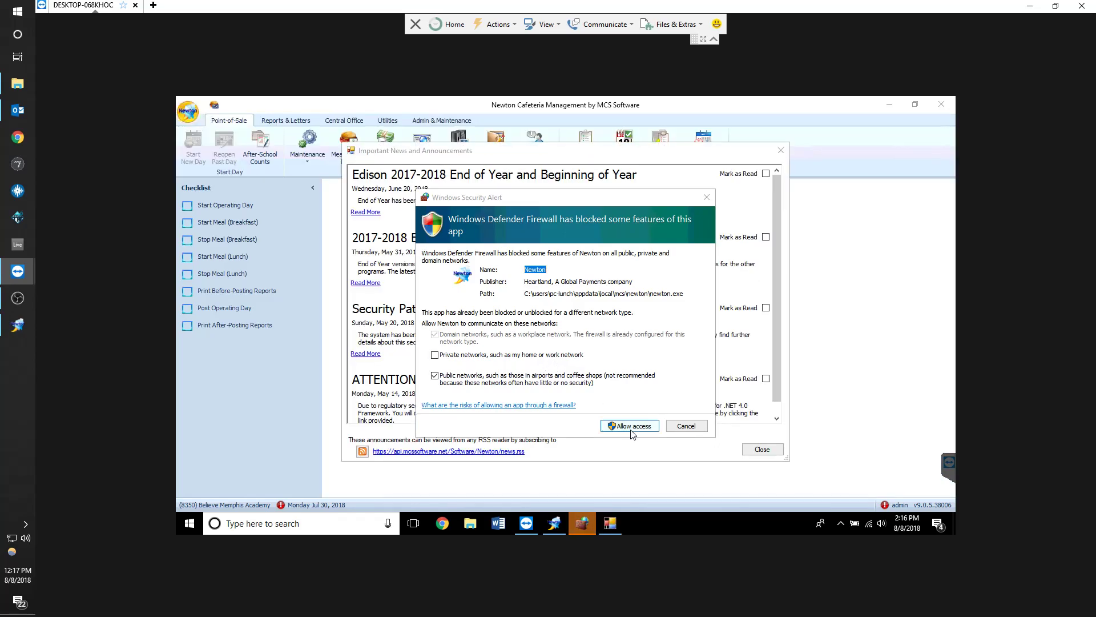
left_click(762, 449)
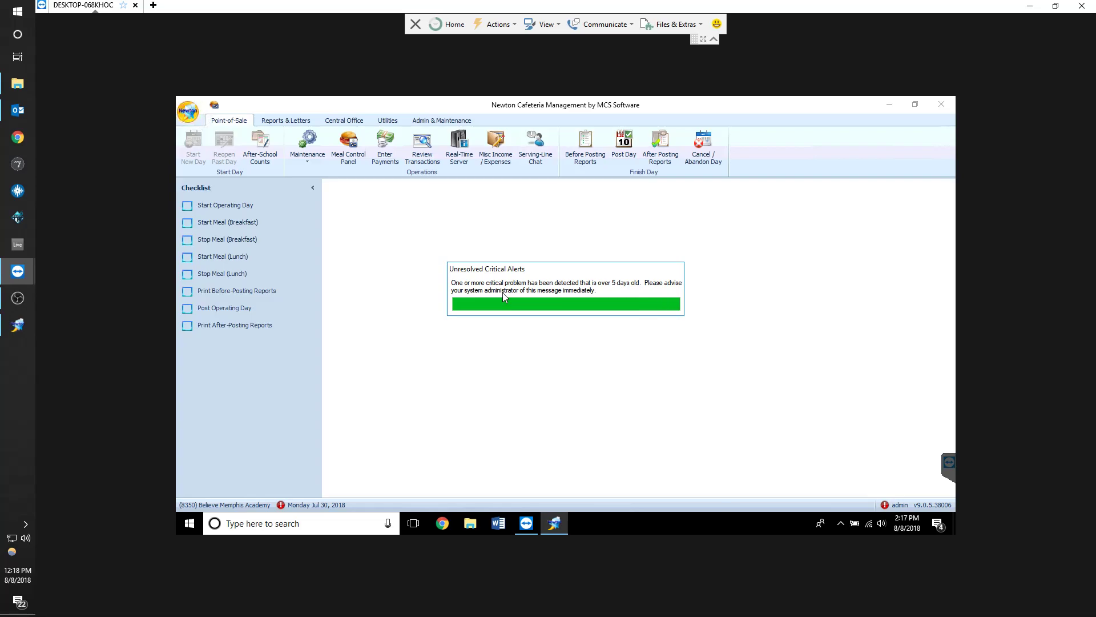
Open the unresolved critical alert details and dismiss them
left_click(656, 353)
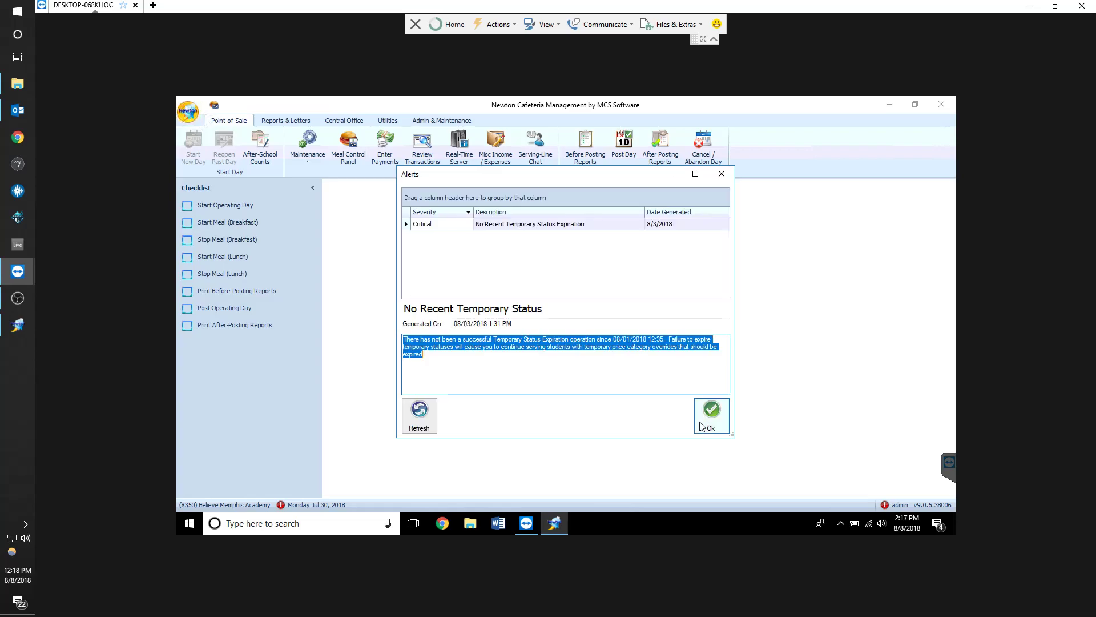
left_click(711, 420)
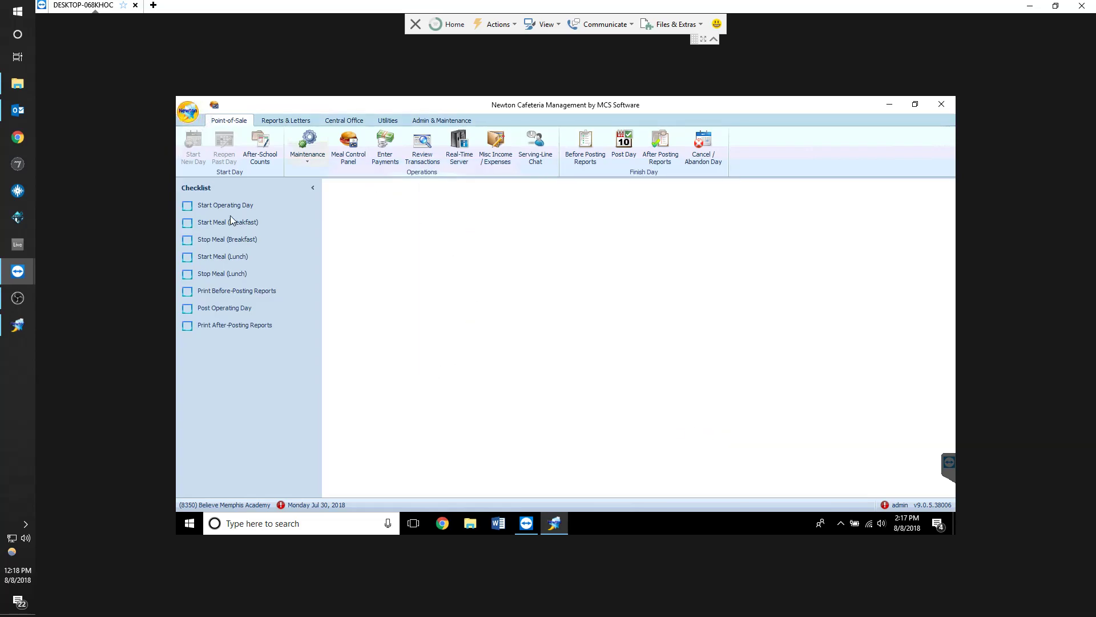
Check Review Transactions for unposted POS batches and inspect the current operating day date
left_click(423, 146)
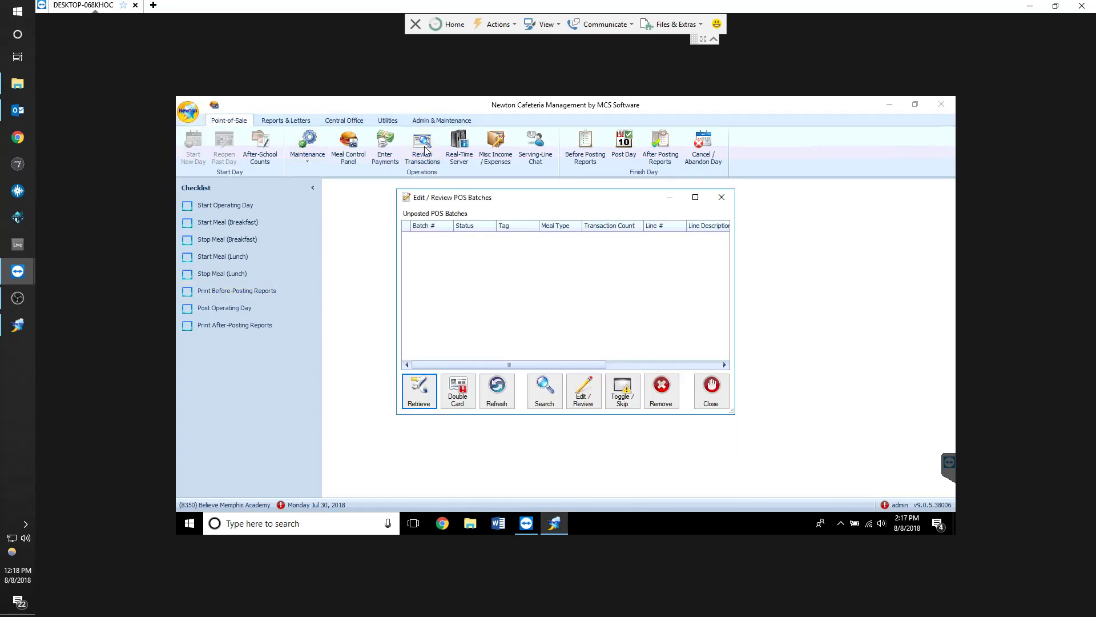
left_click(723, 197)
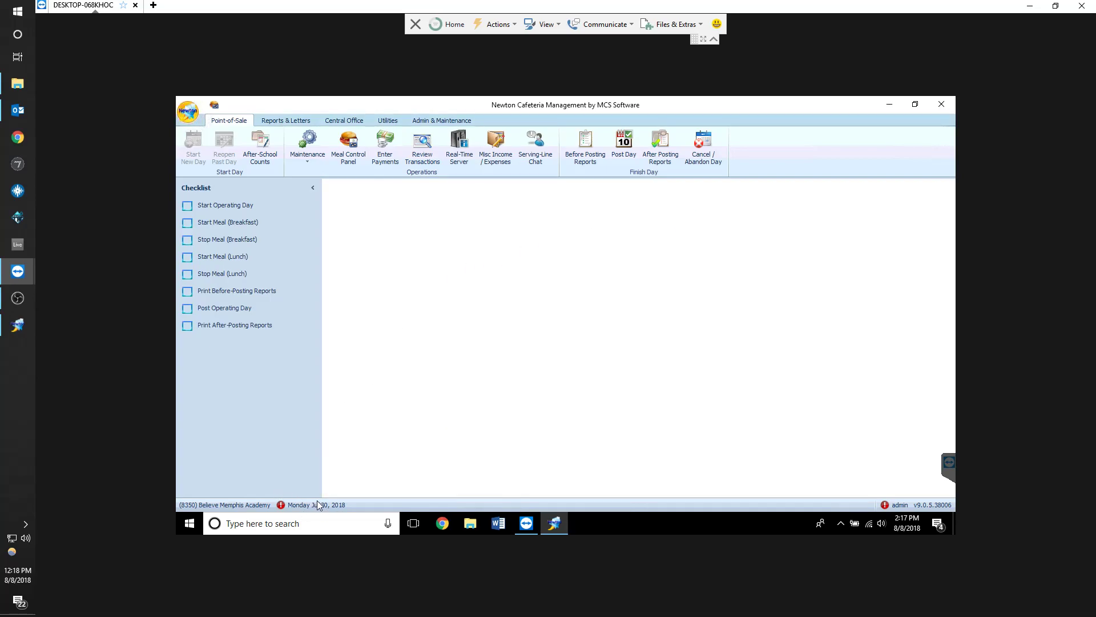
mouse_move(317, 507)
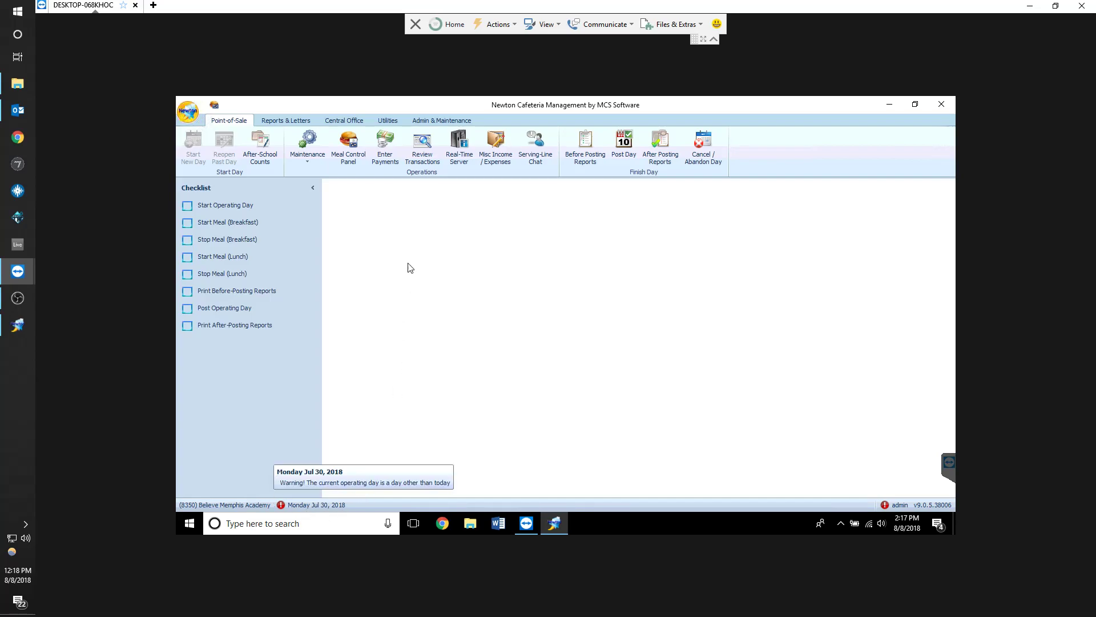
left_click(427, 158)
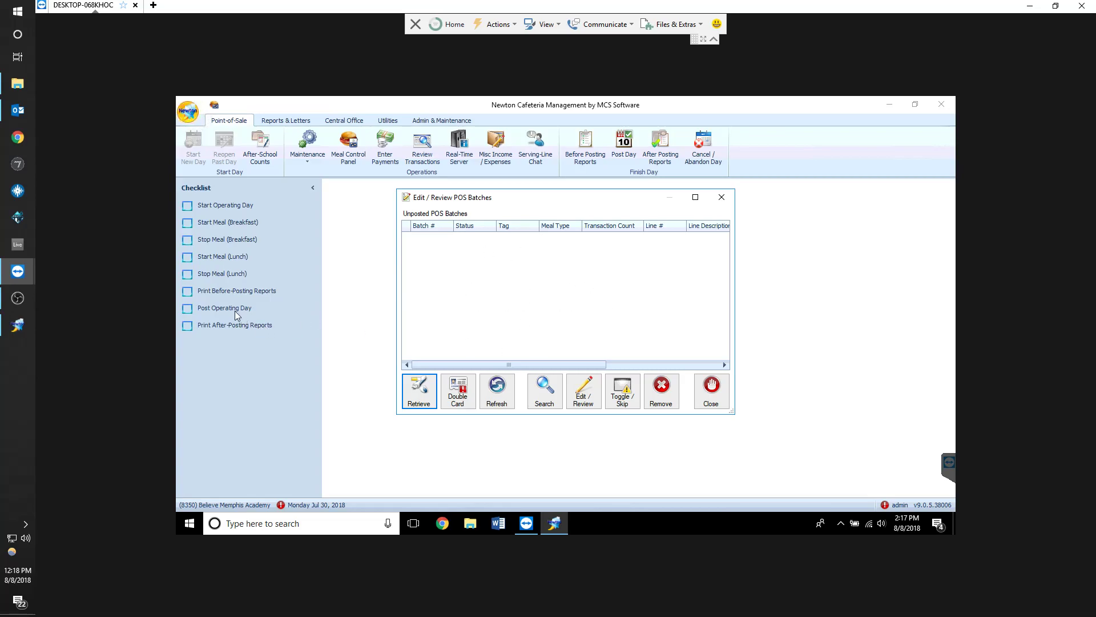
left_click(711, 391)
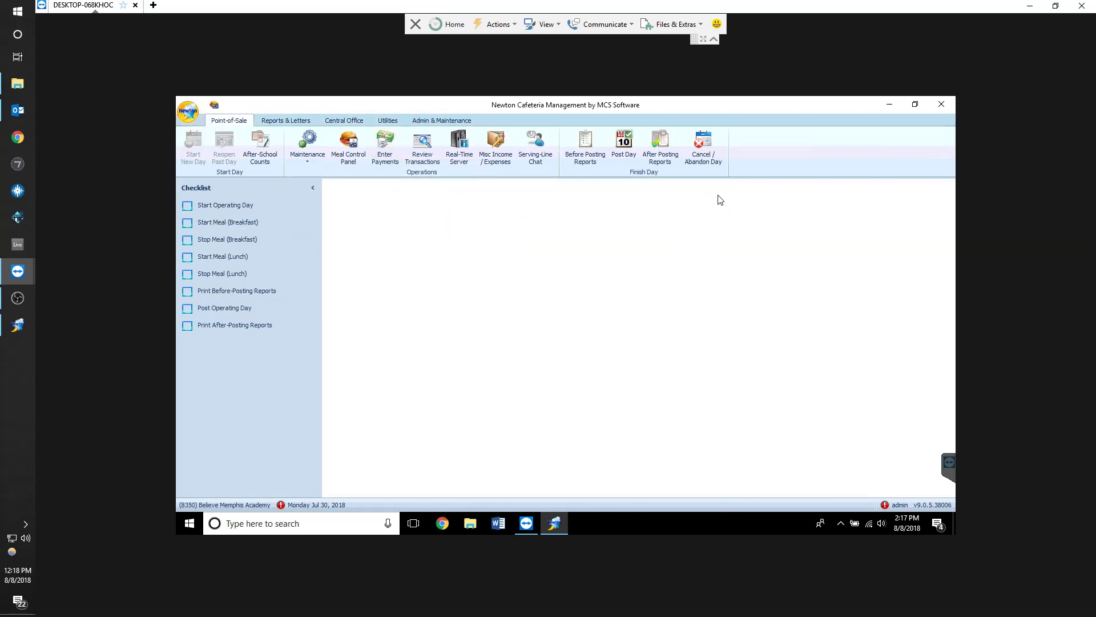
Cancel the current operating day
left_click(704, 150)
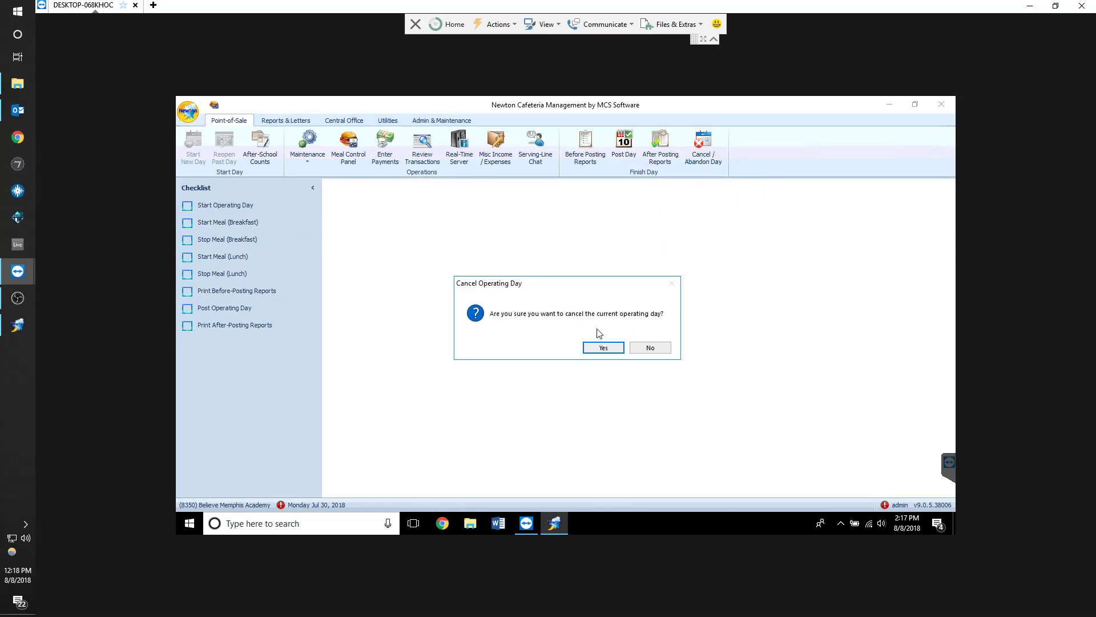
left_click(598, 347)
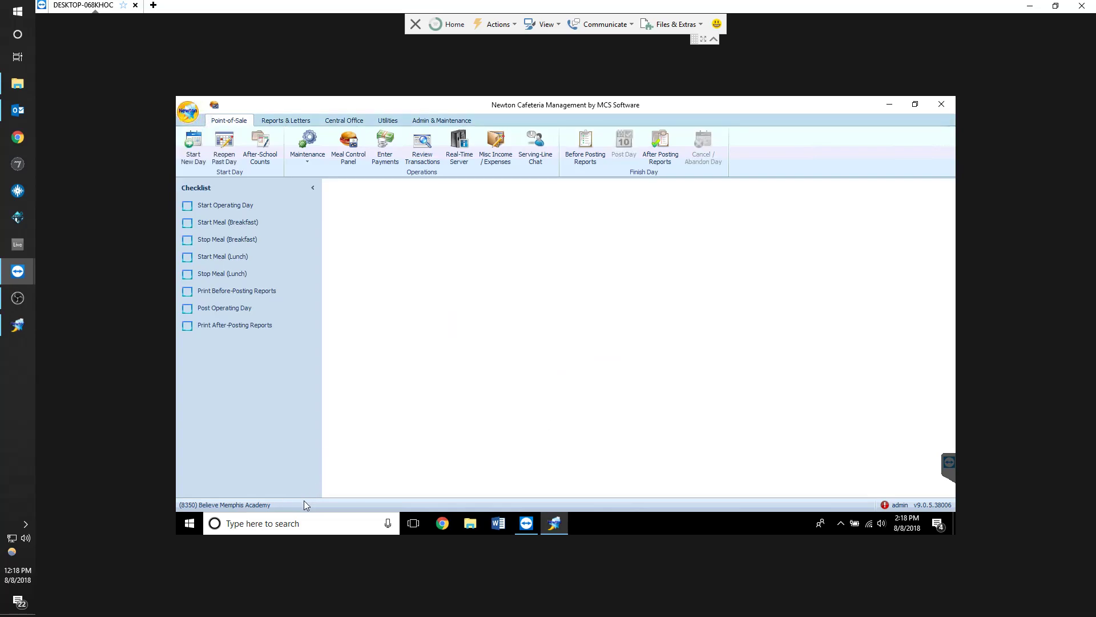
Start a new operating day with serve date 8/8/2018
left_click(249, 205)
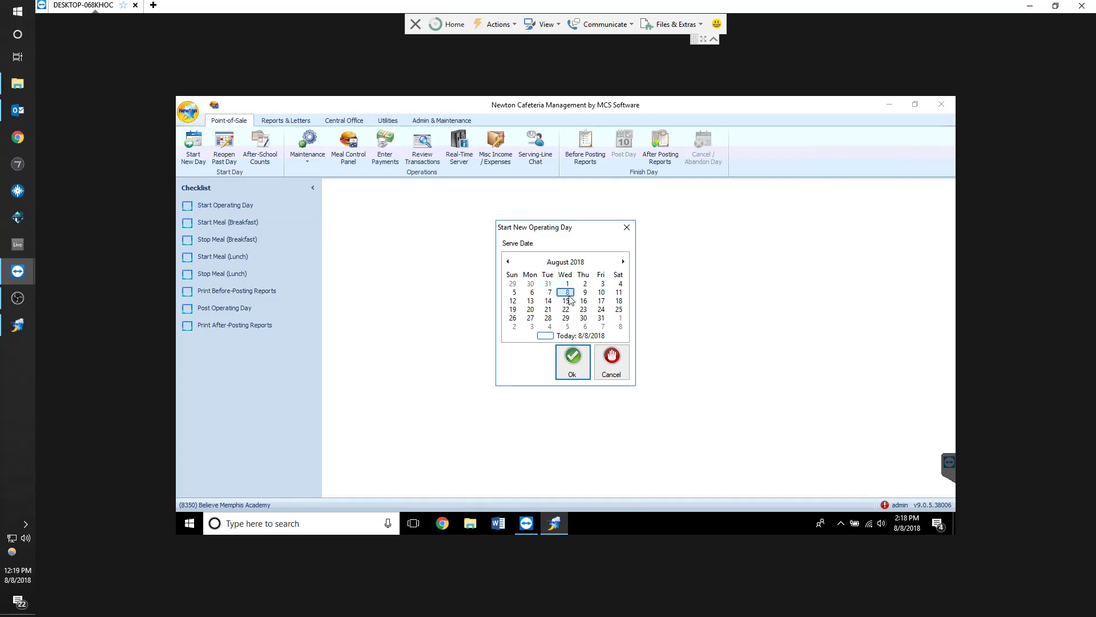
left_click(564, 368)
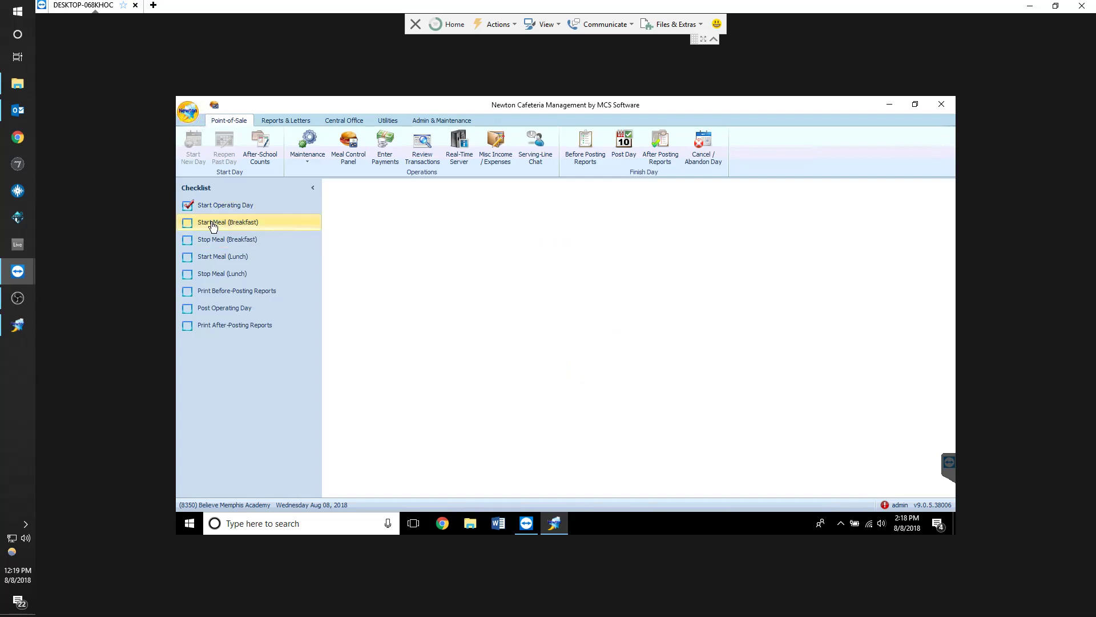
Start the Breakfast meal for August 8, 2018
left_click(211, 227)
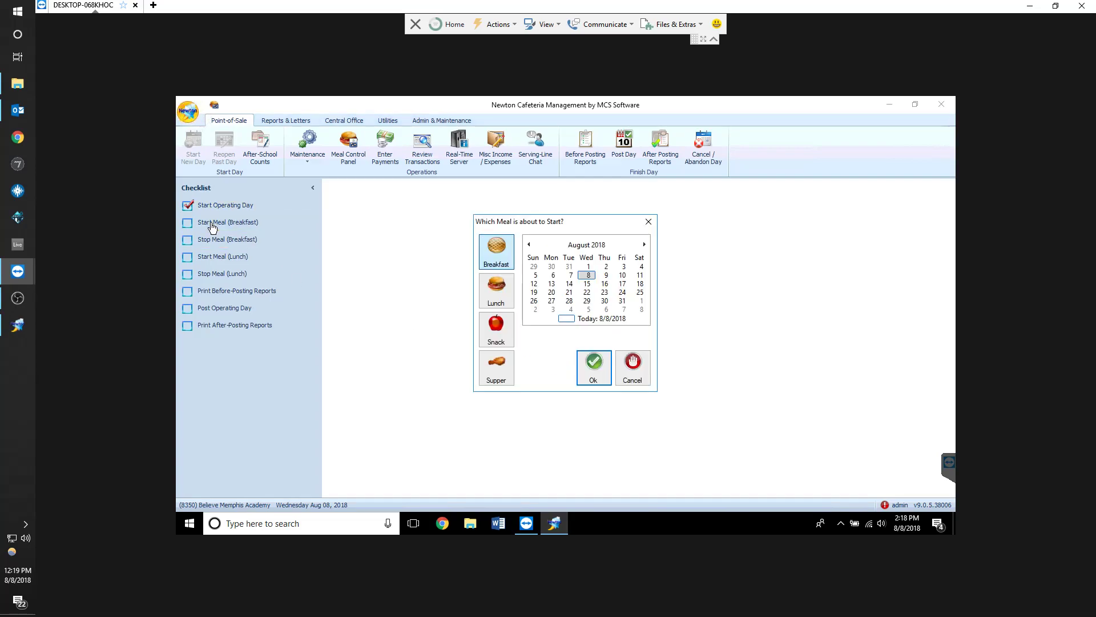
left_click(590, 277)
left_click(594, 365)
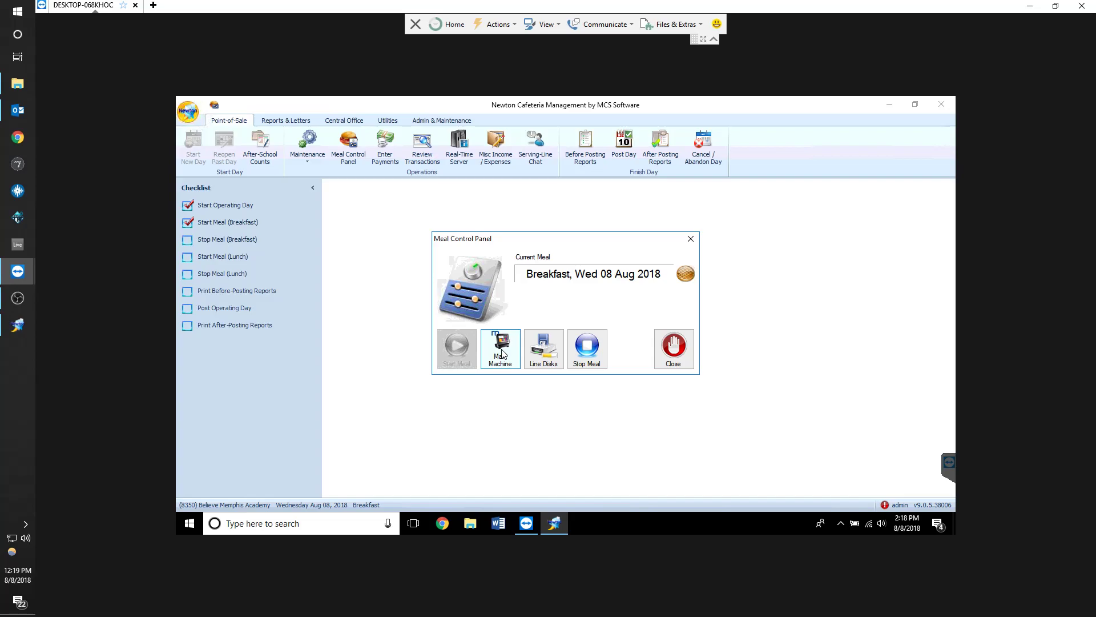
Open the meal machine and log in to serving line 1 for Breakfast
left_click(502, 349)
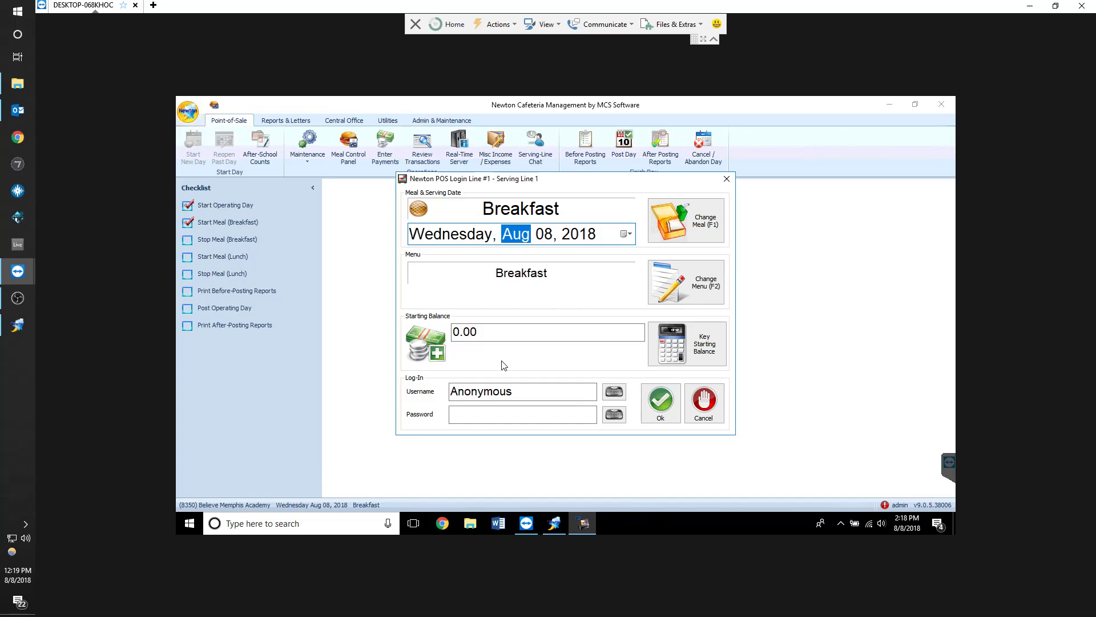
left_click(654, 407)
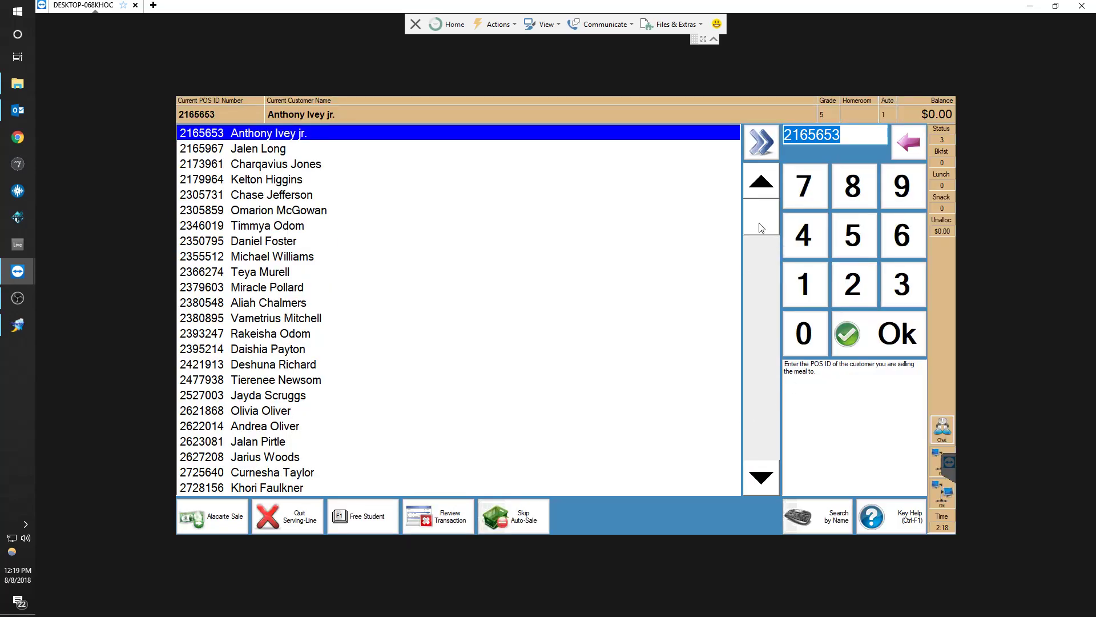
Enter a student's POS ID on the serving line and scroll through the student list
type("2305731")
key("Return")
left_click_drag(758, 244, 762, 480)
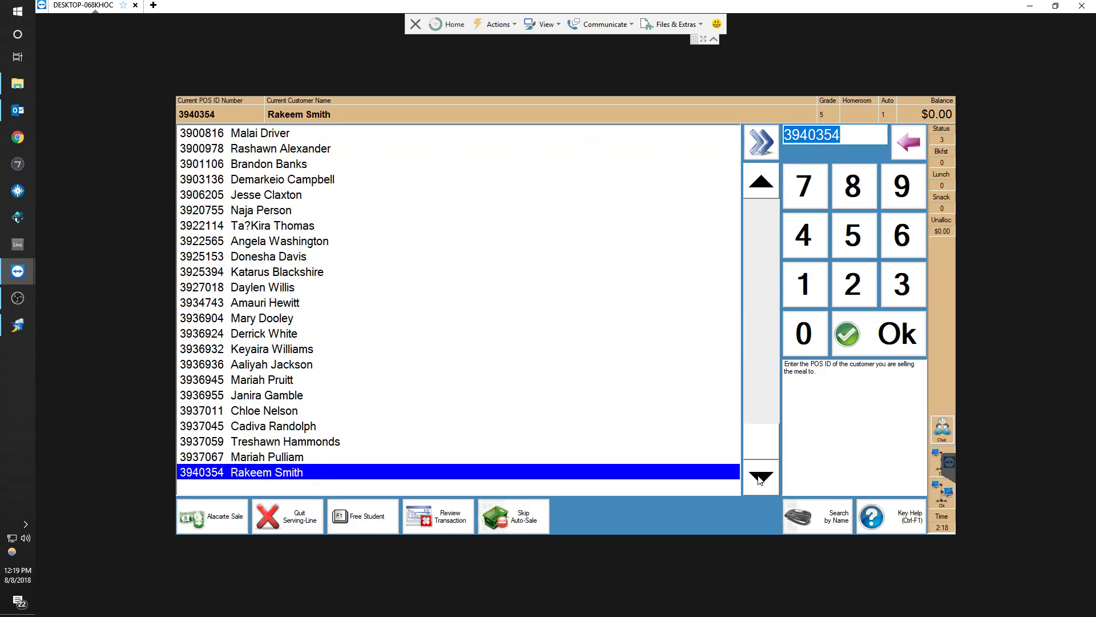
left_click_drag(759, 428, 763, 197)
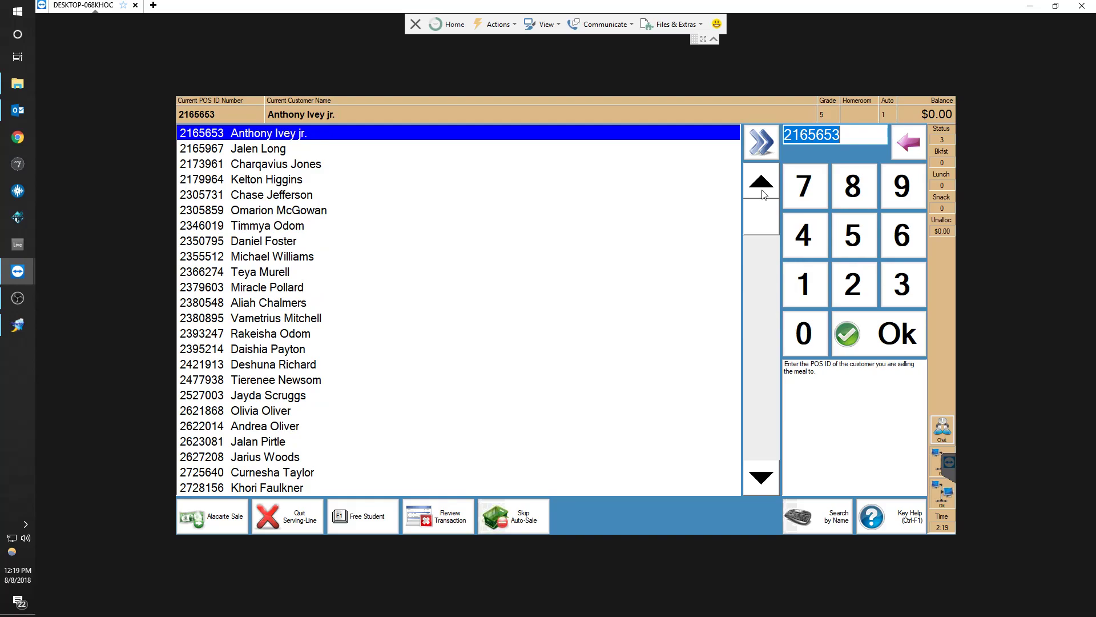
Enter a name, clear it, and enter partial POS IDs in the ID field to jump to matching students
type("ANTHONY")
key("BackSpace")
key("BackSpace")
key("BackSpace")
key("BackSpace")
key("BackSpace")
key("BackSpace")
key("BackSpace")
type("21")
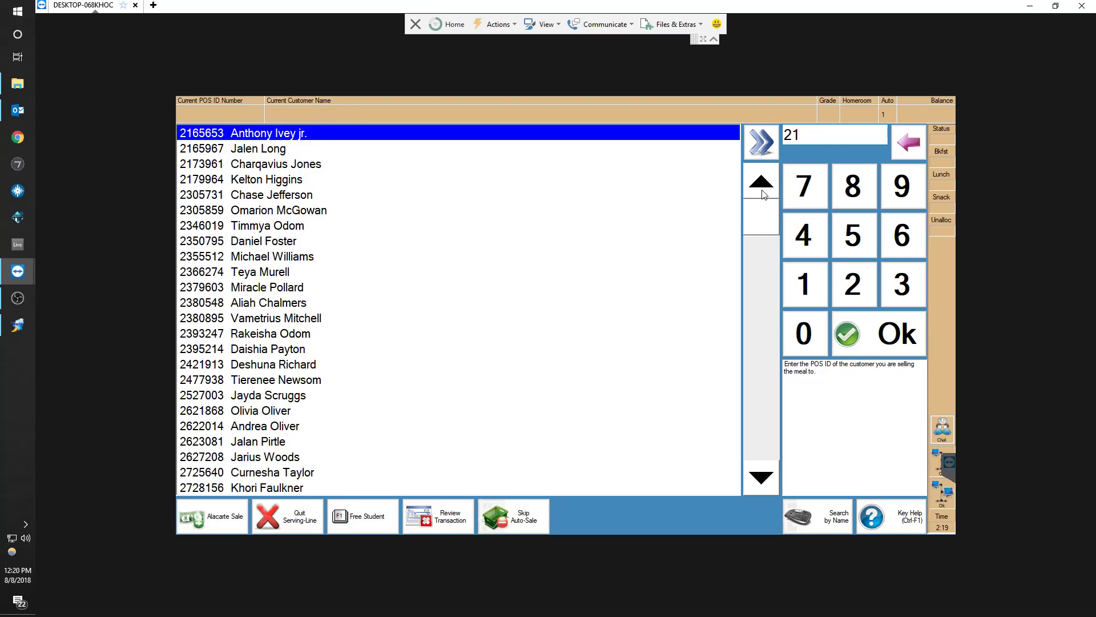
type("8")
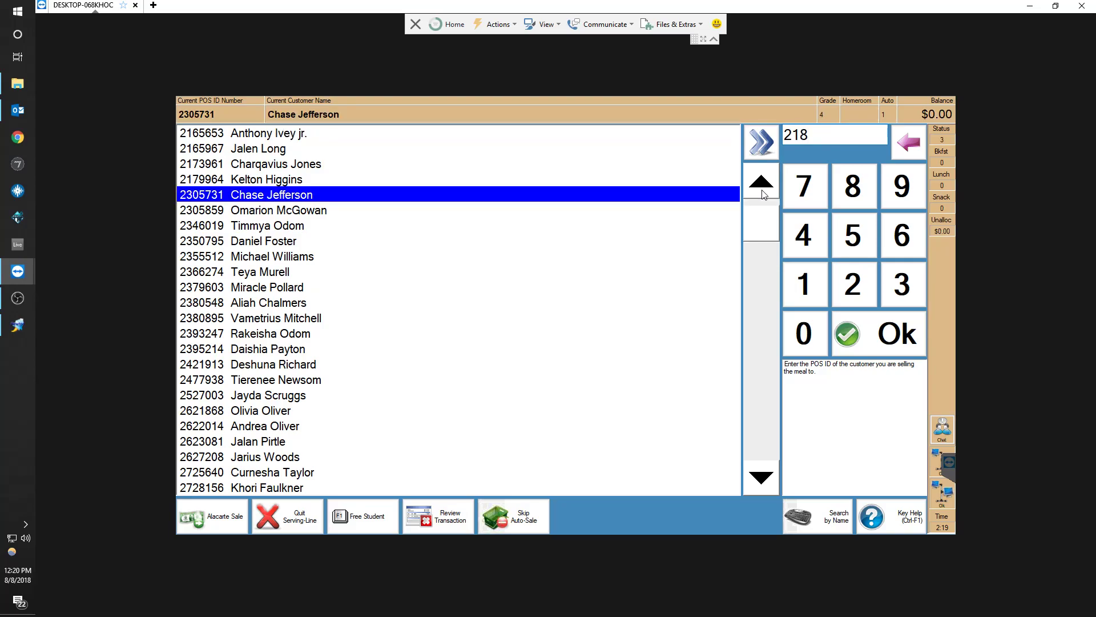
type("304")
Retry partial POS ID entries in the ID field to locate another matching student in the list
key("BackSpace")
key("BackSpace")
key("BackSpace")
key("BackSpace")
key("BackSpace")
key("BackSpace")
type("230")
key("BackSpace")
key("BackSpace")
key("BackSpace")
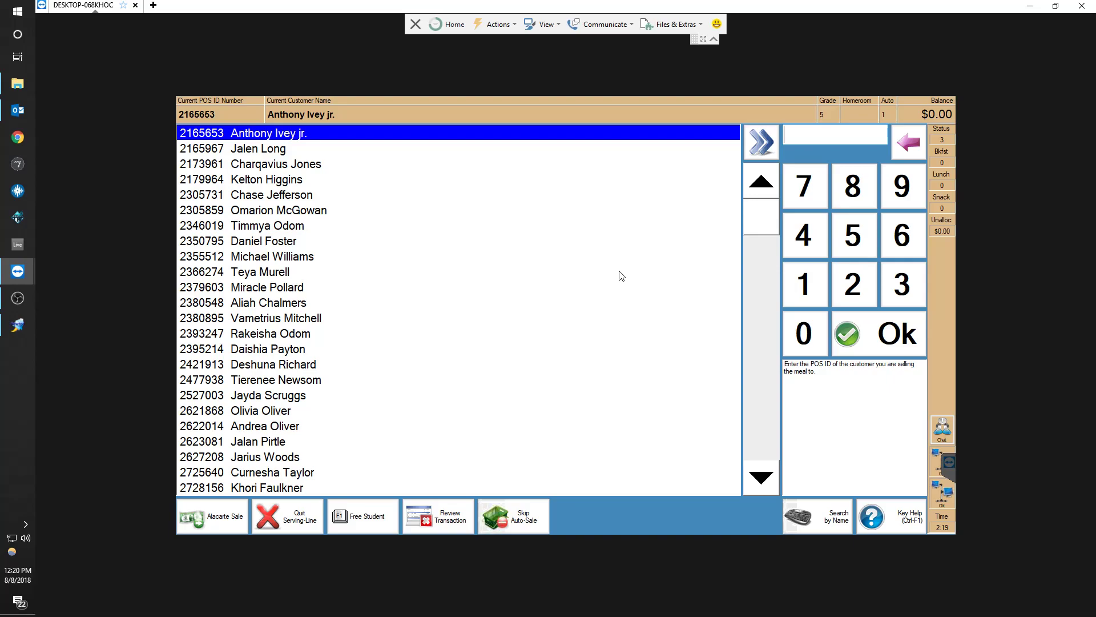
type("230")
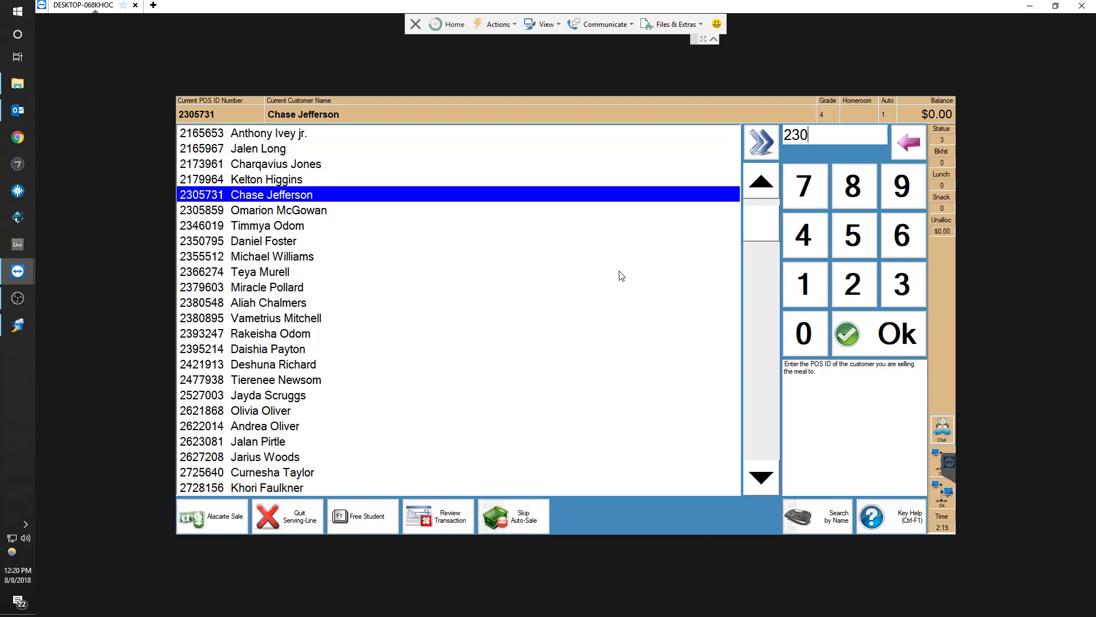
type("58")
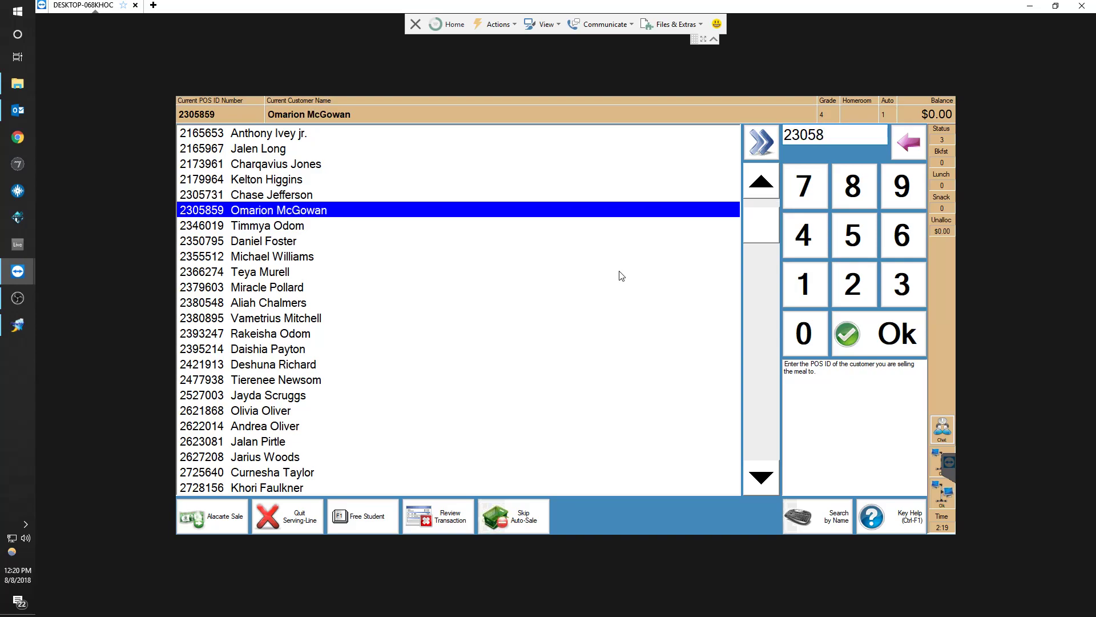
type("136463")
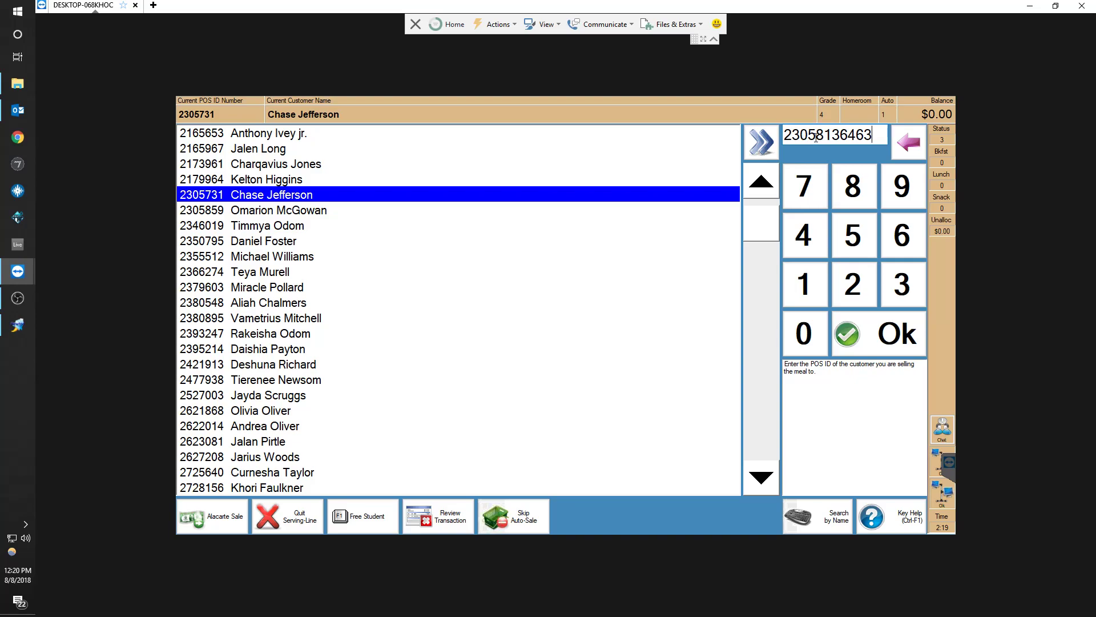
Add more digits to the POS ID entry, then select and clear the ID field
left_click_drag(817, 137, 783, 137)
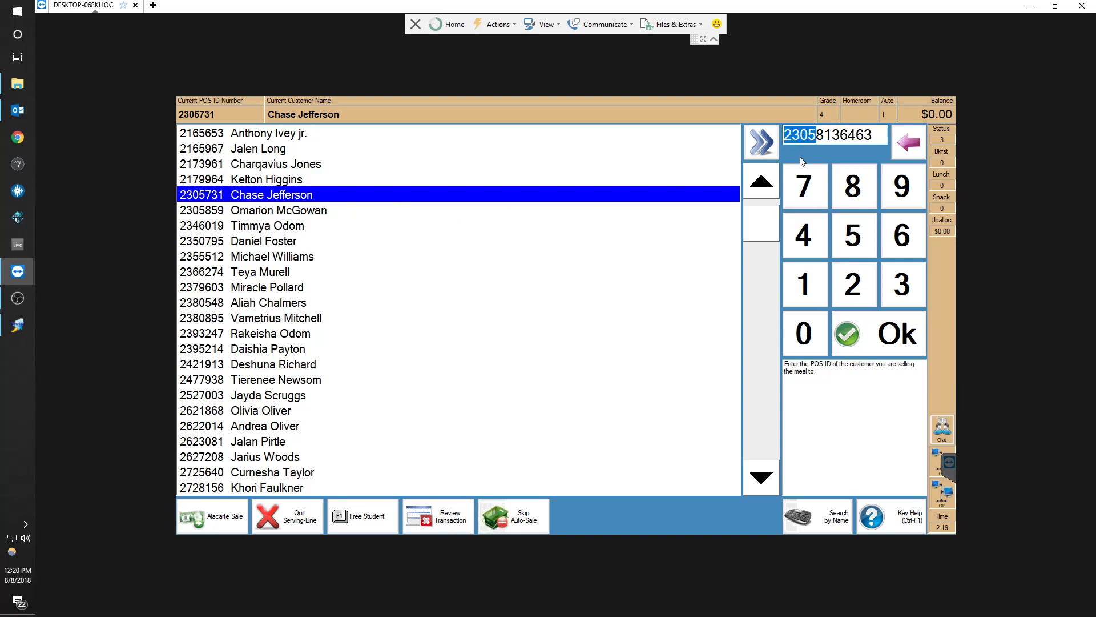
double_click(831, 137)
key("BackSpace")
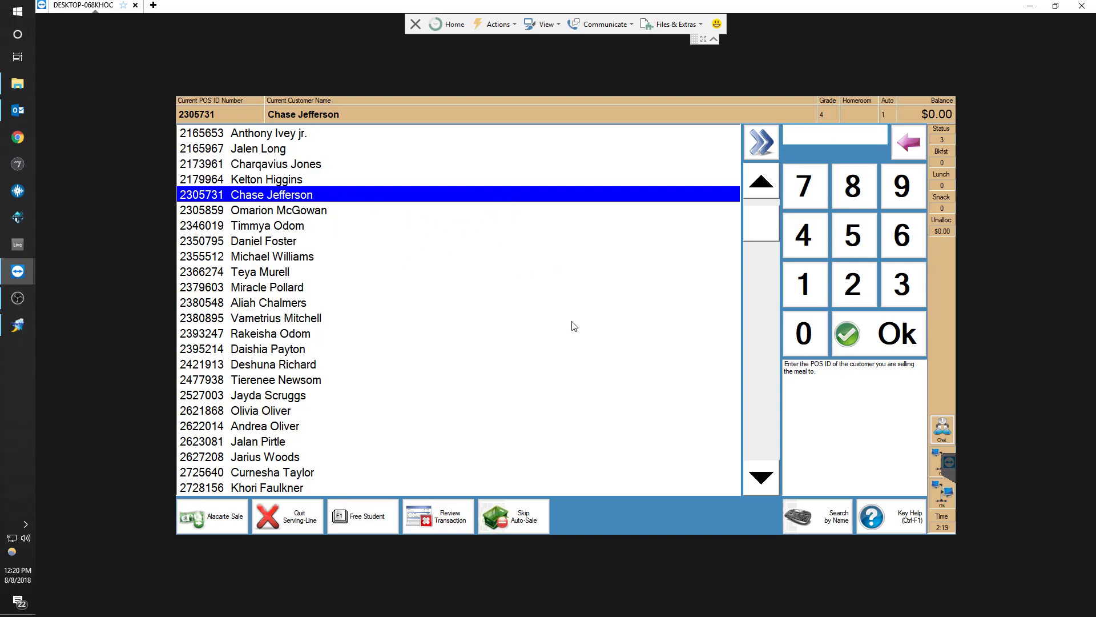
Open Group Search from the alternate special keys and filter the student list by grade 1
left_click(903, 525)
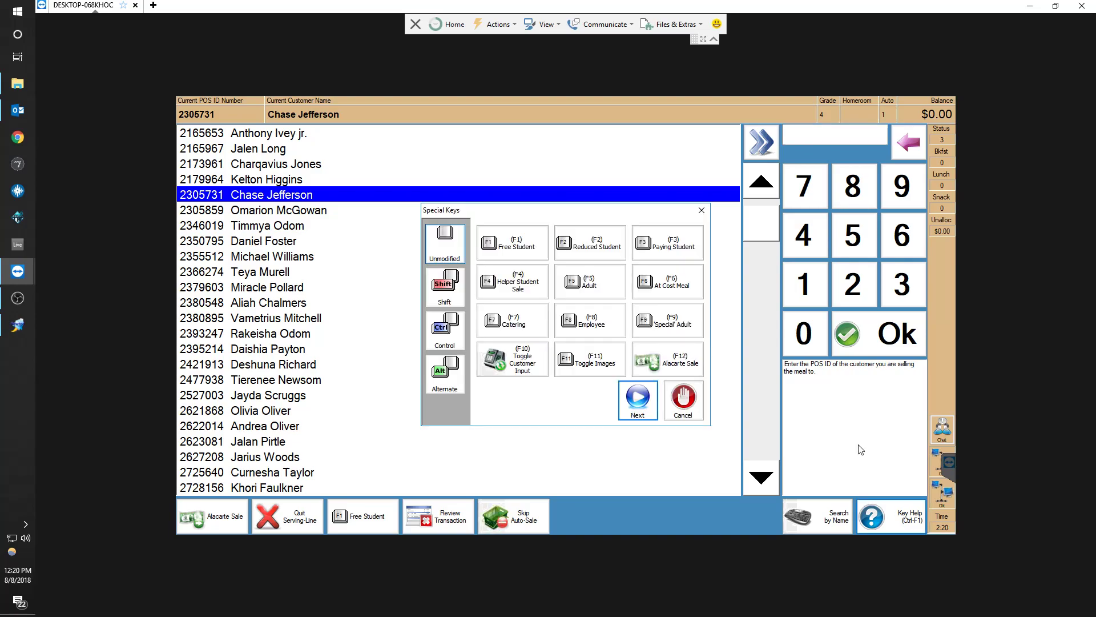
left_click(445, 376)
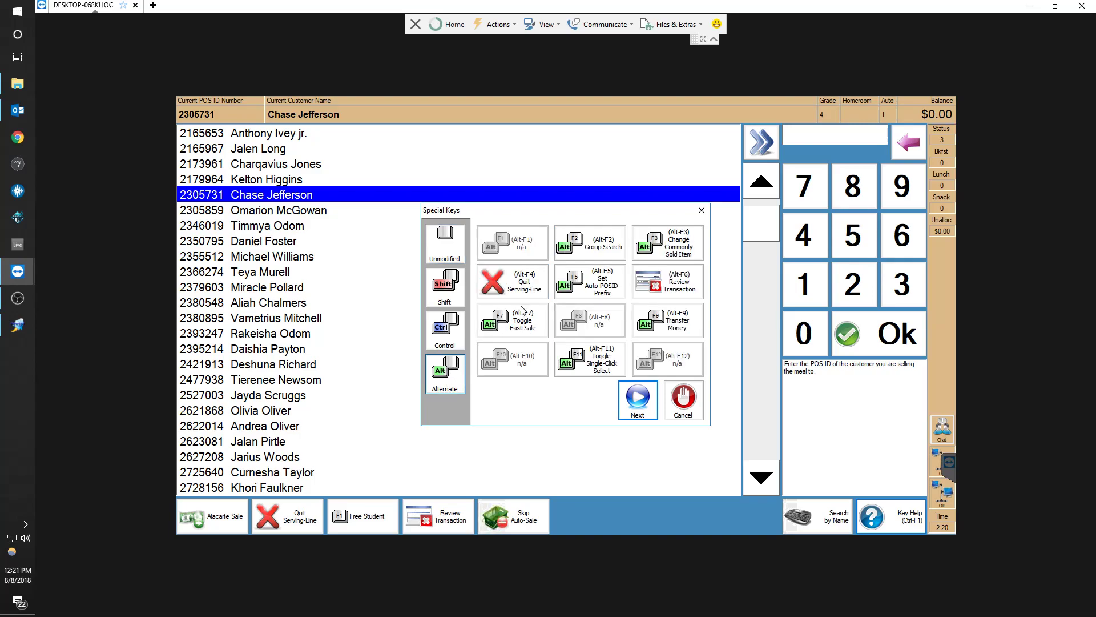
left_click(599, 248)
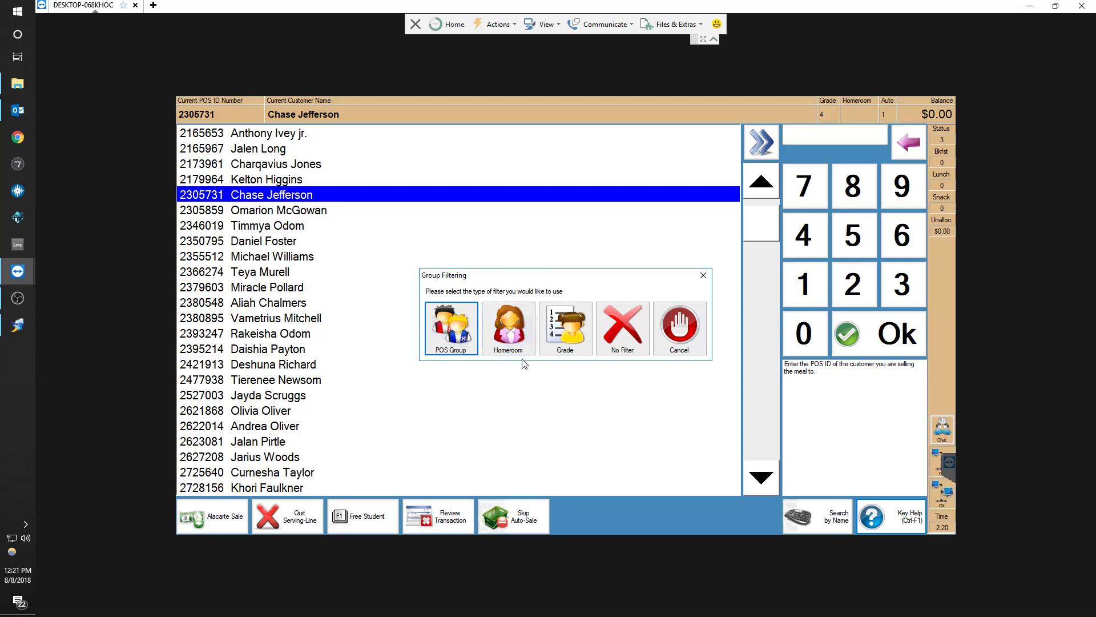
left_click(557, 340)
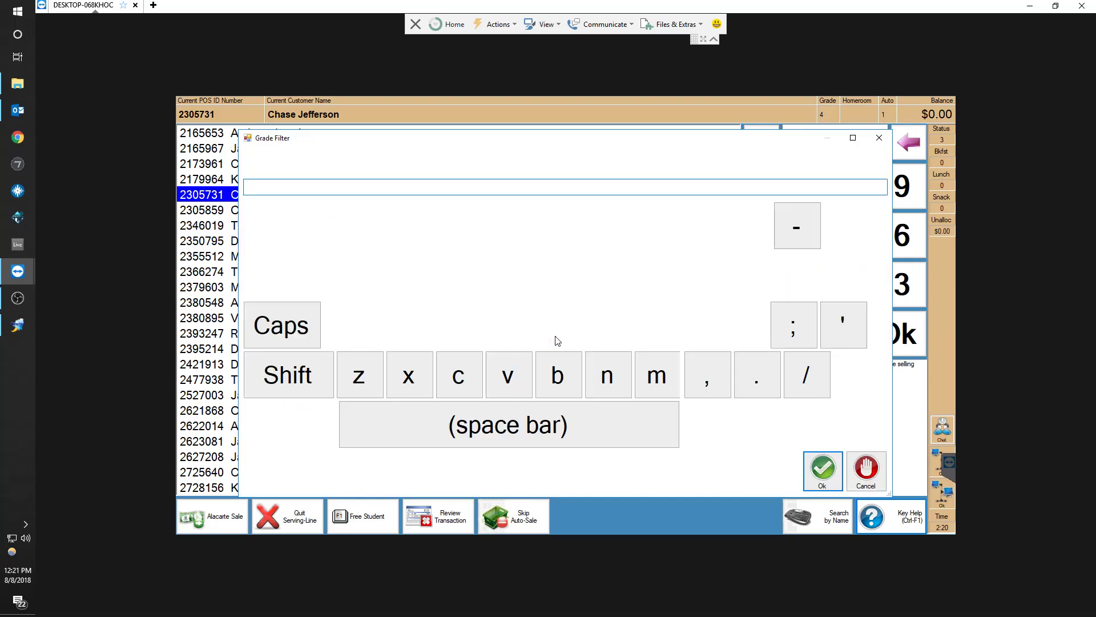
left_click(297, 240)
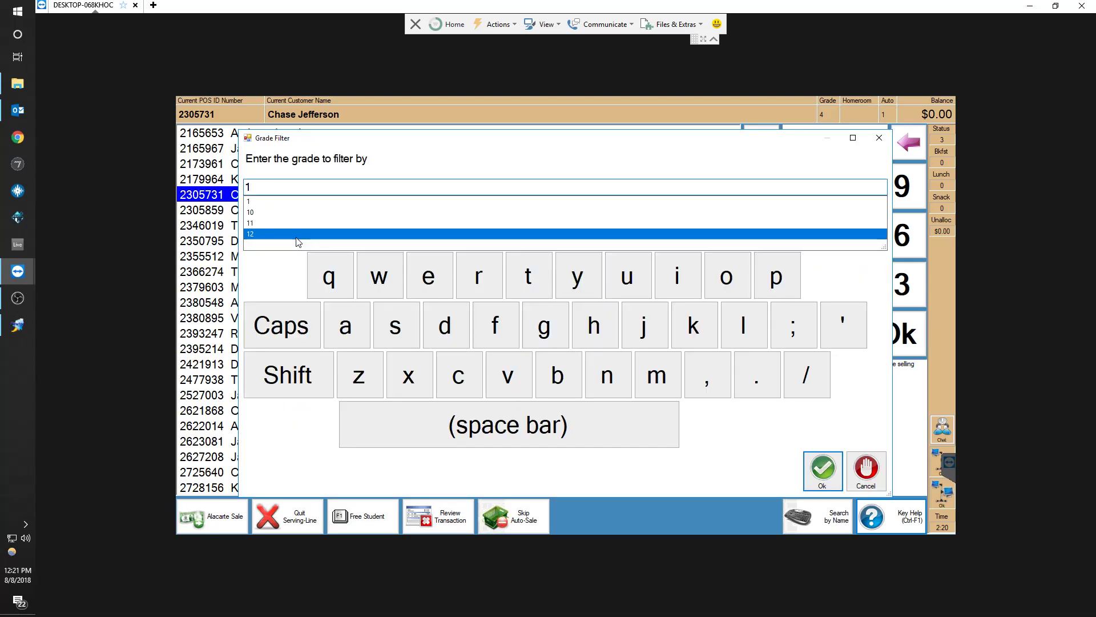
left_click(270, 292)
left_click(828, 474)
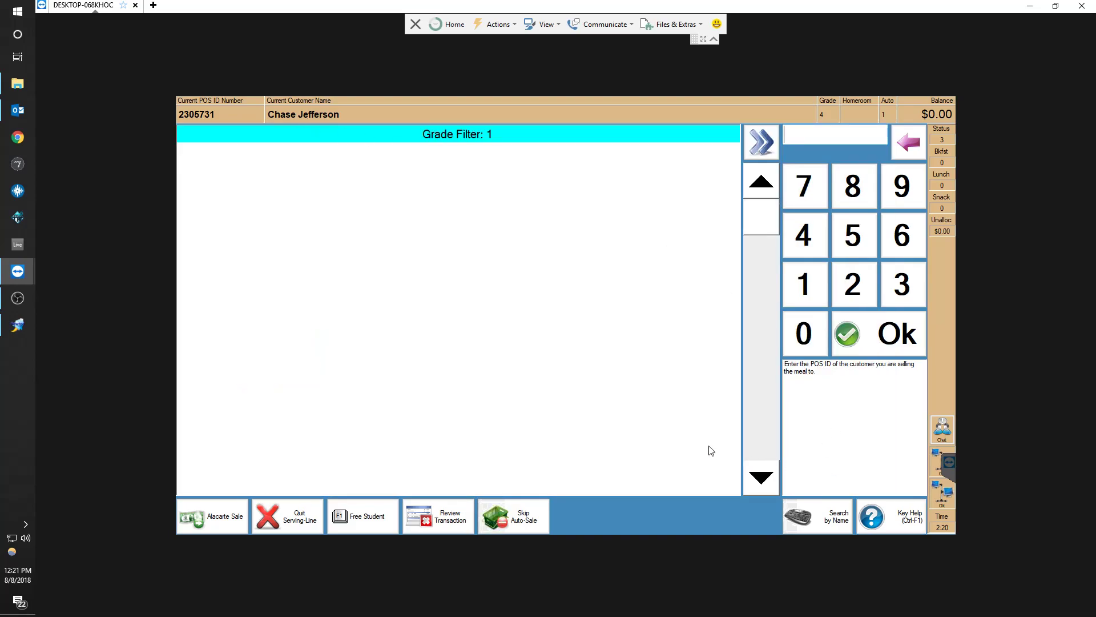
Change the Group Search grade filter to grade 3
left_click(896, 519)
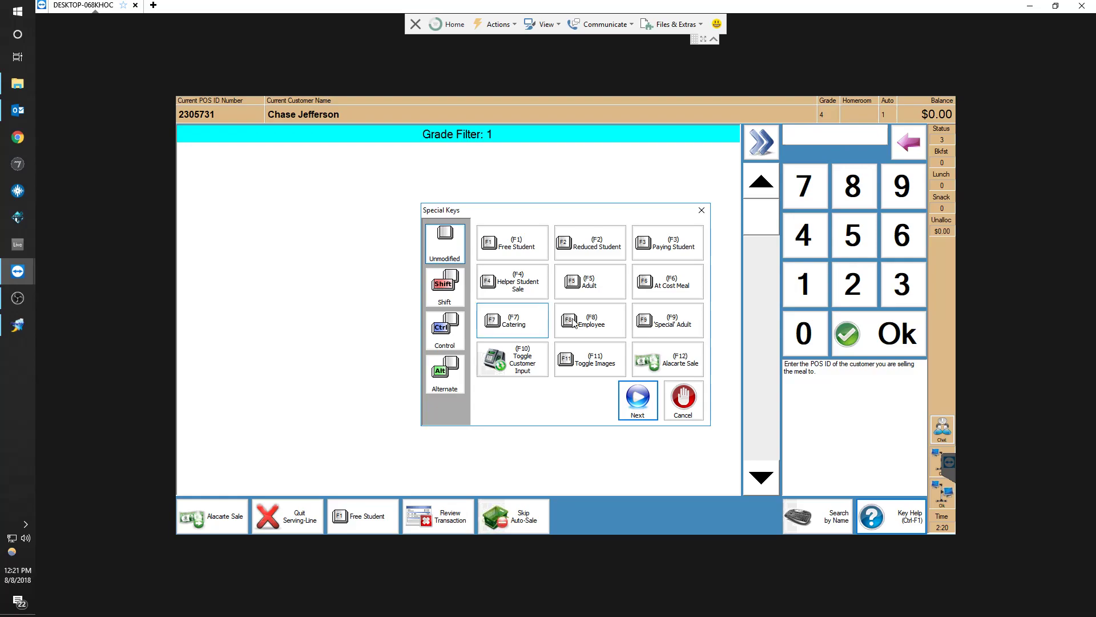
left_click(441, 302)
left_click(586, 245)
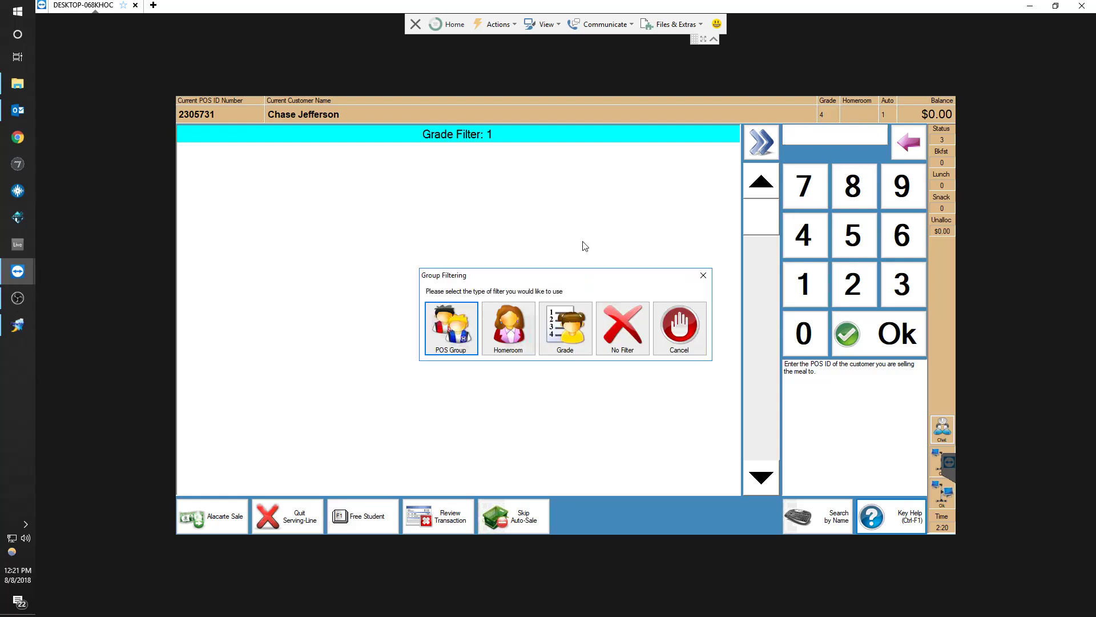
left_click(567, 347)
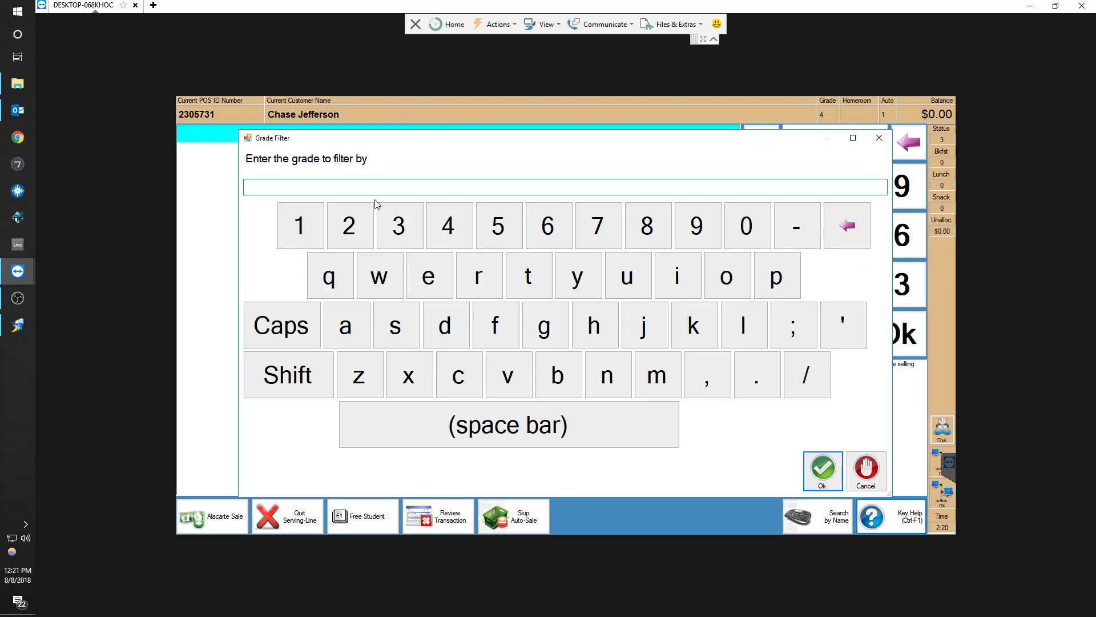
type("3")
key("Return")
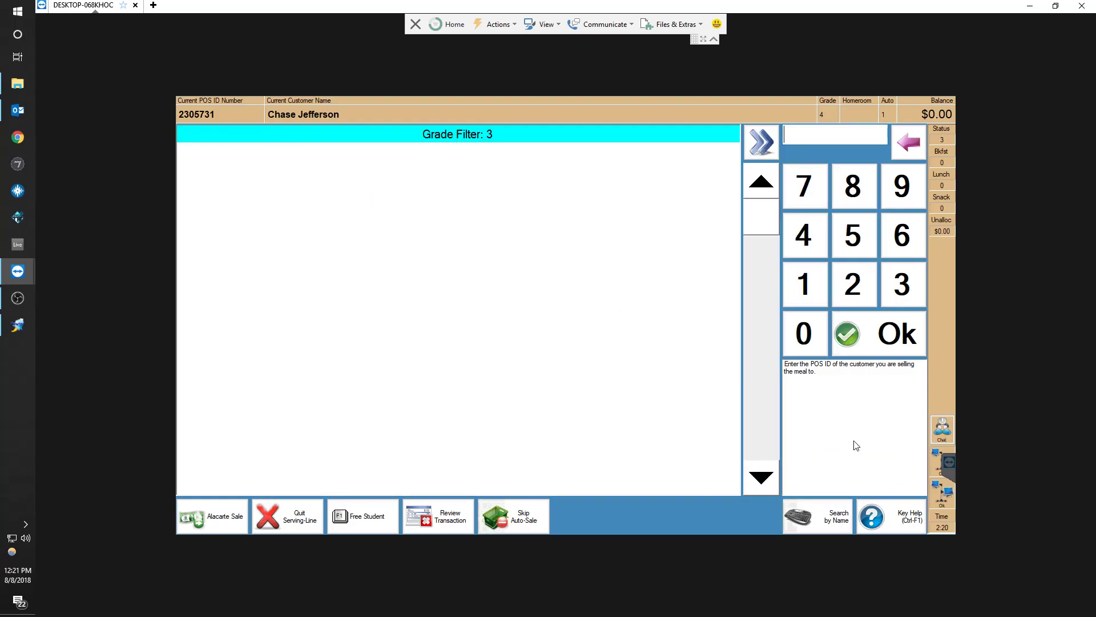
Change the Group Search grade filter to grade 4
left_click(908, 519)
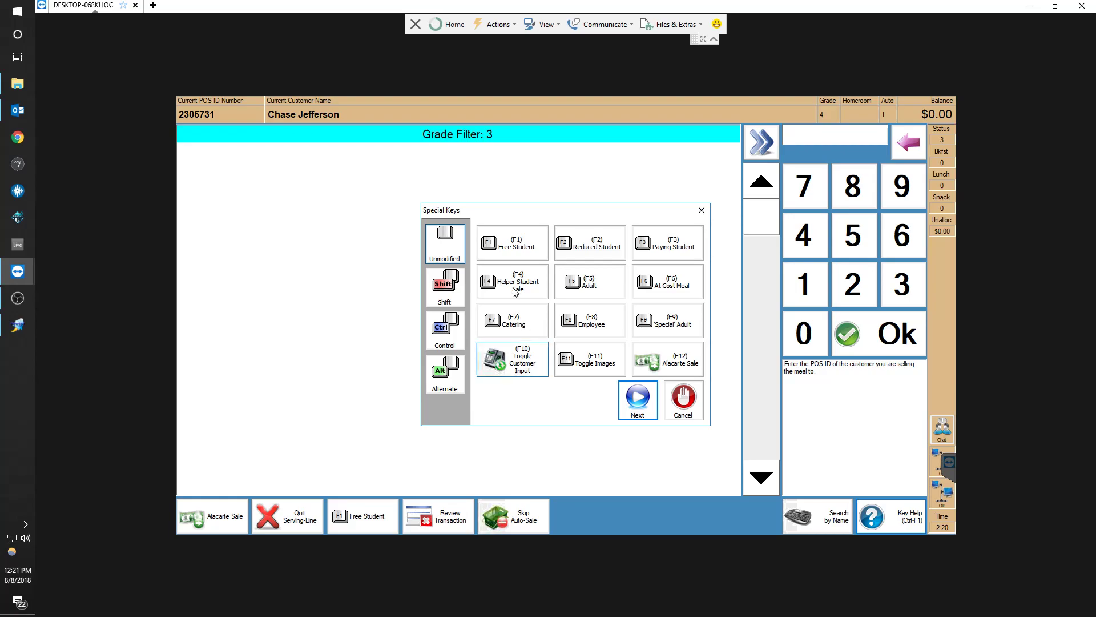
left_click(441, 377)
left_click(578, 242)
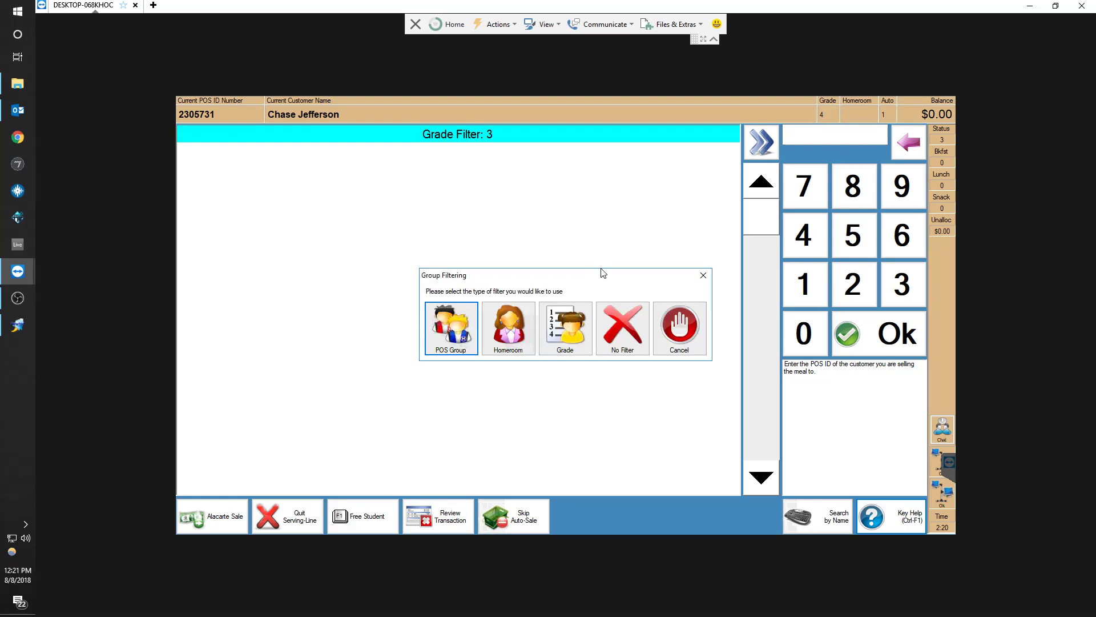
left_click(561, 327)
type("4")
key("Return")
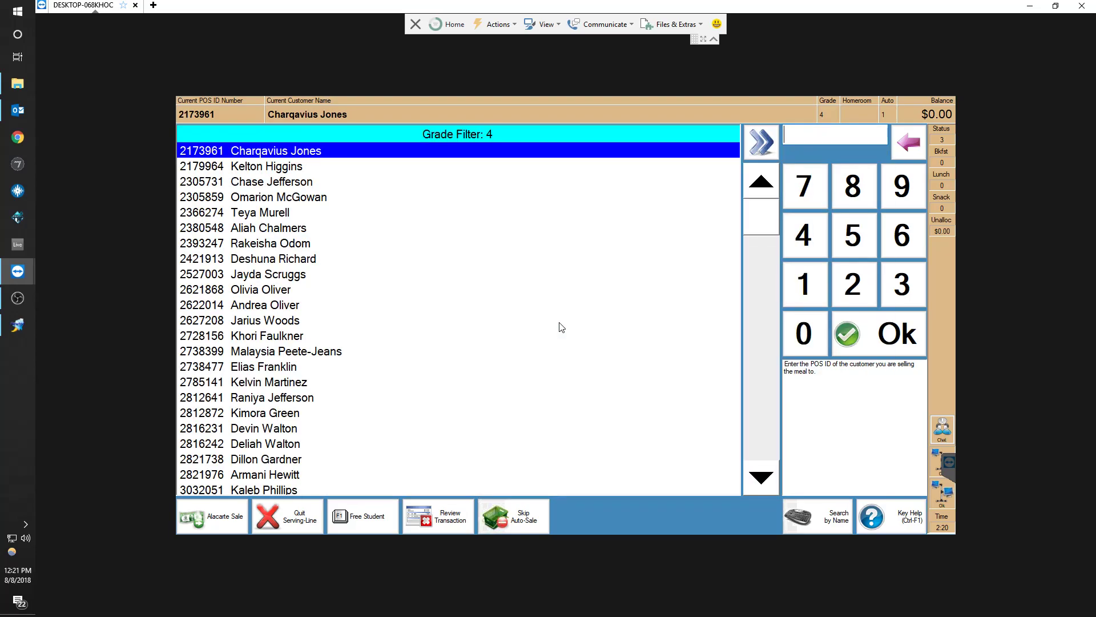
Page down and up through the grade 4 student list
key("Page_Down")
key("Page_Down")
key("Page_Up")
key("Page_Up")
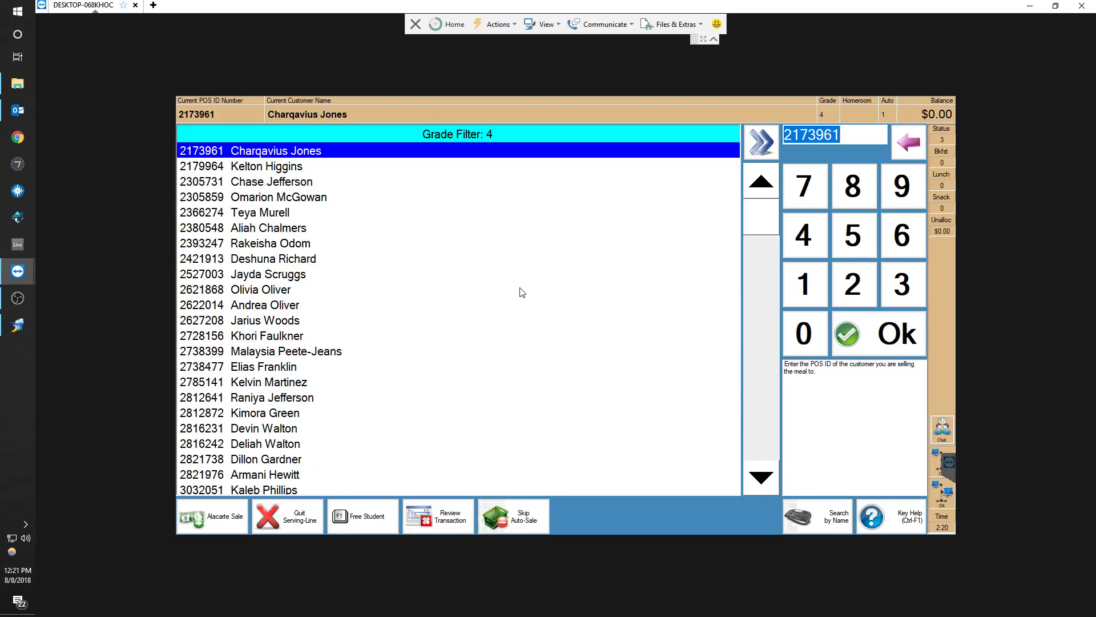
key("Page_Down")
key("Page_Down")
key("Page_Up")
key("Page_Up")
Try a grade filter of -1 through Group Search and cancel the grade filter
left_click(880, 518)
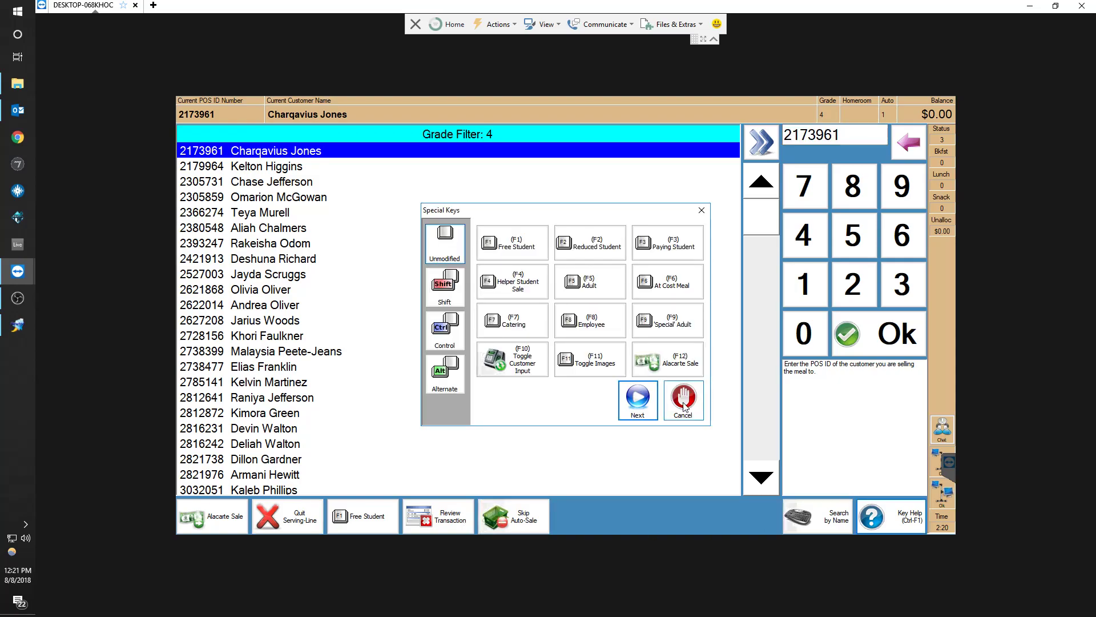
left_click(449, 388)
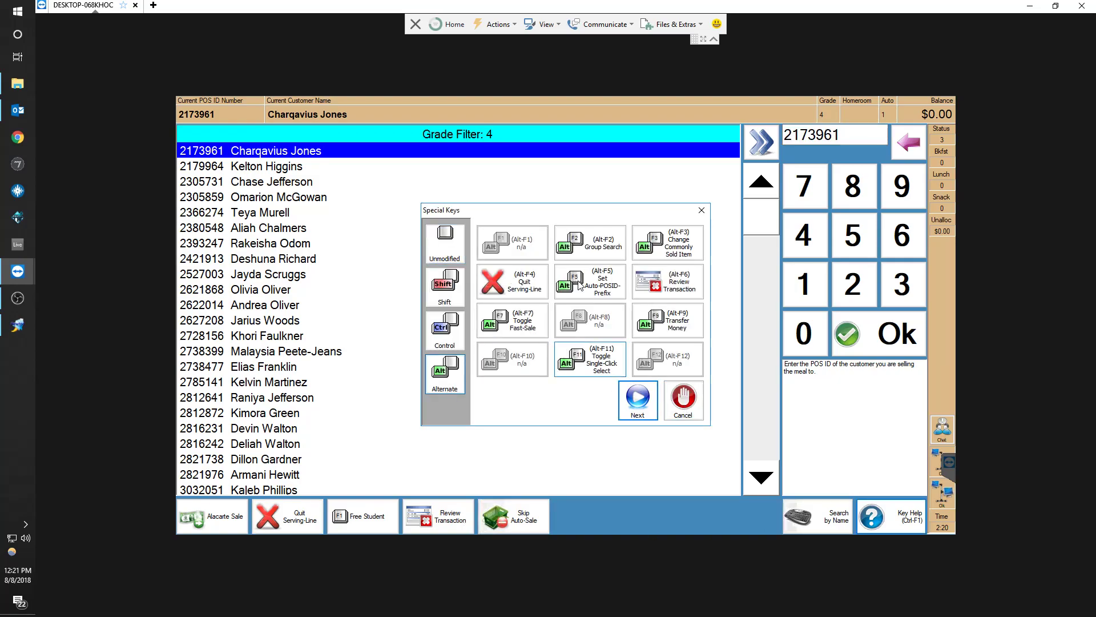
left_click(592, 249)
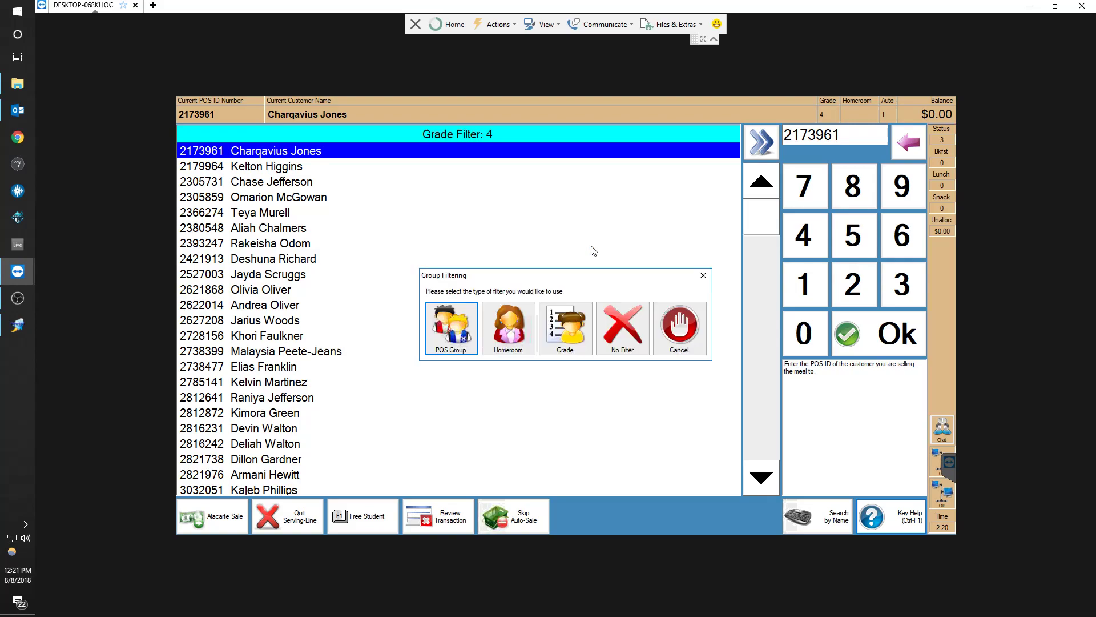
left_click(567, 325)
type("-1")
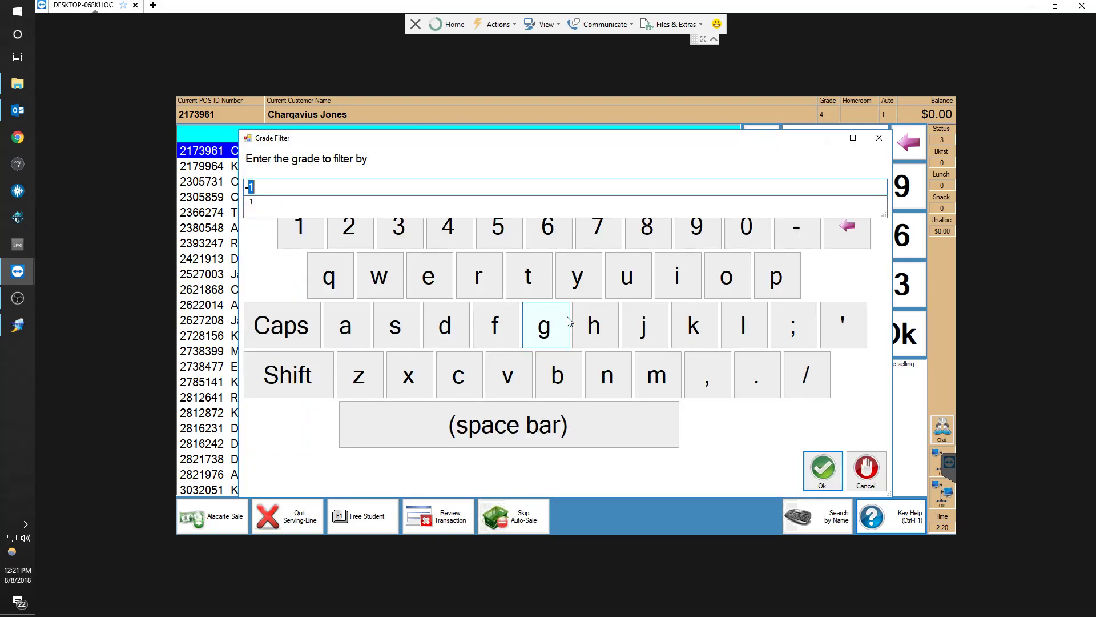
key("BackSpace")
key("BackSpace")
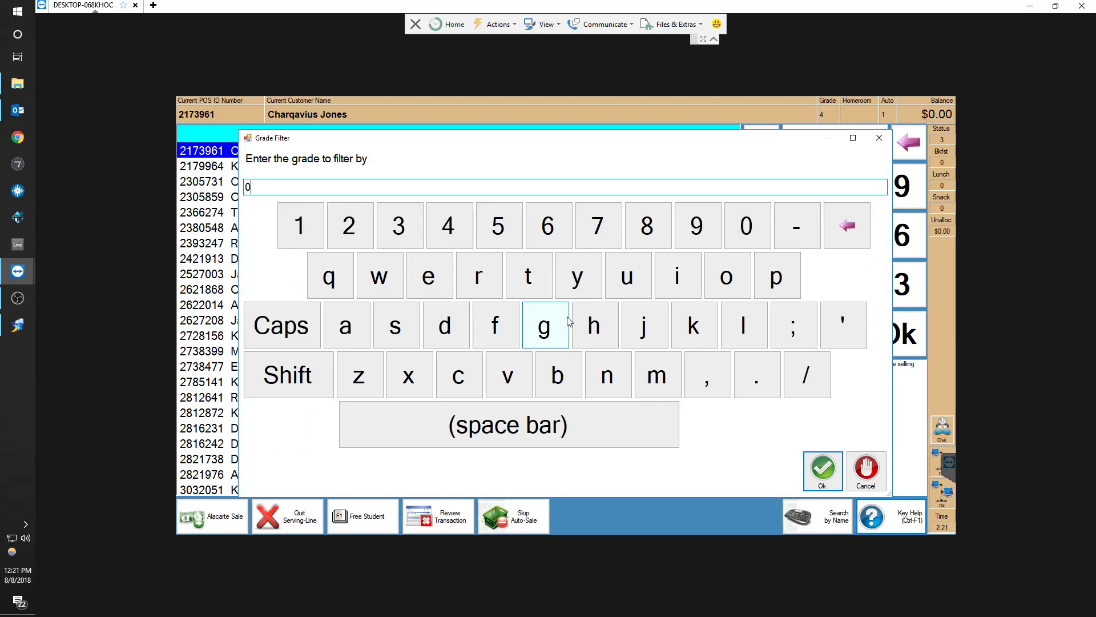
key("BackSpace")
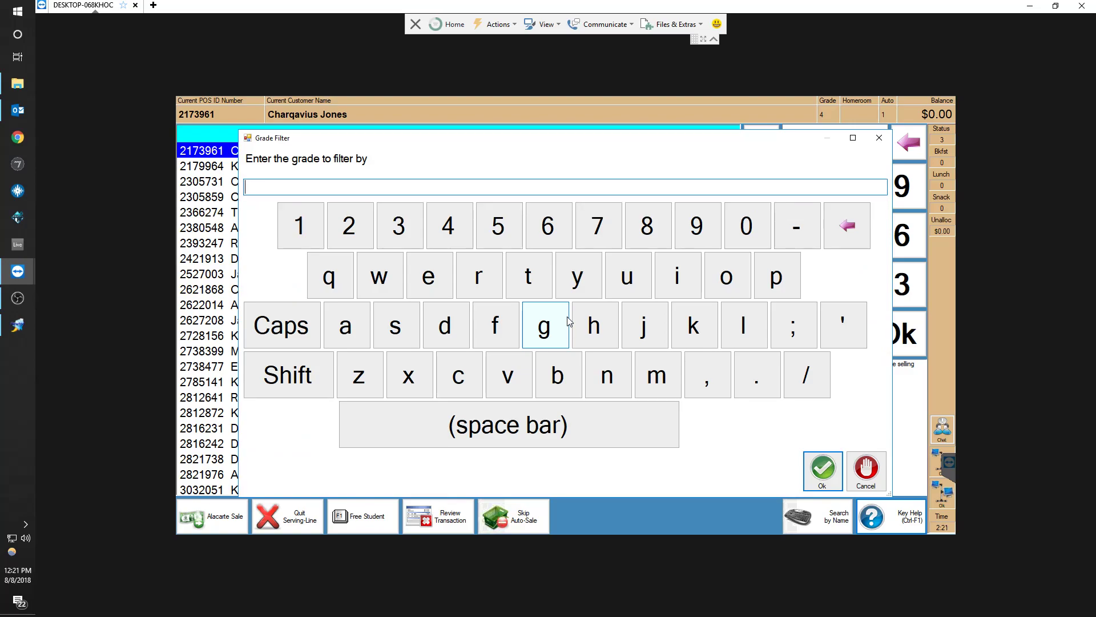
left_click(868, 463)
Remove the group filter from the student list with No Filter
left_click(876, 503)
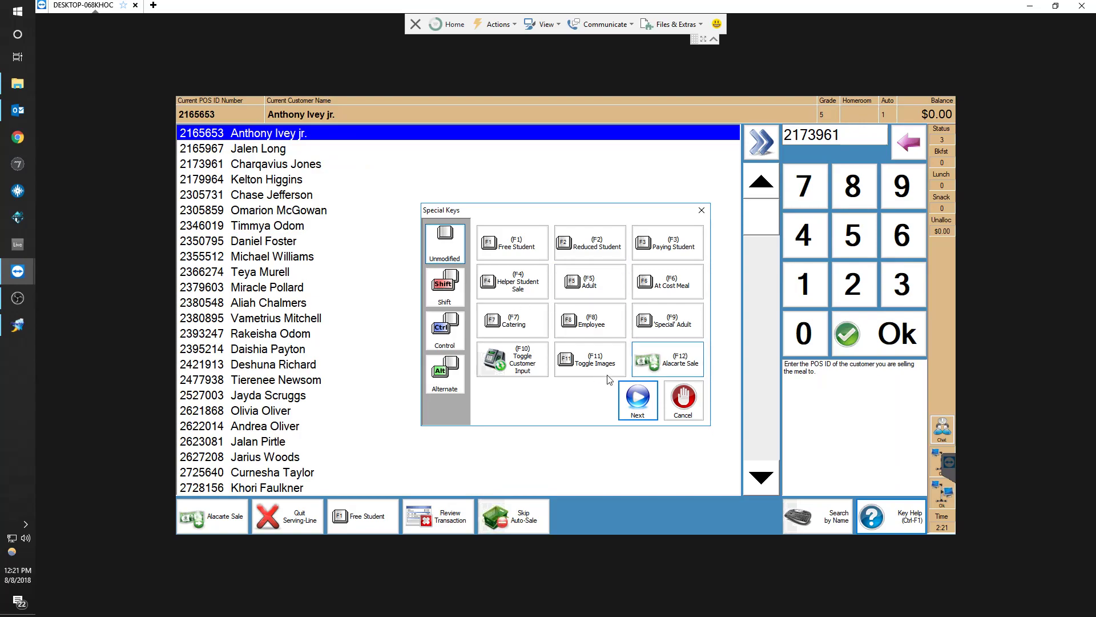
left_click(449, 385)
left_click(594, 252)
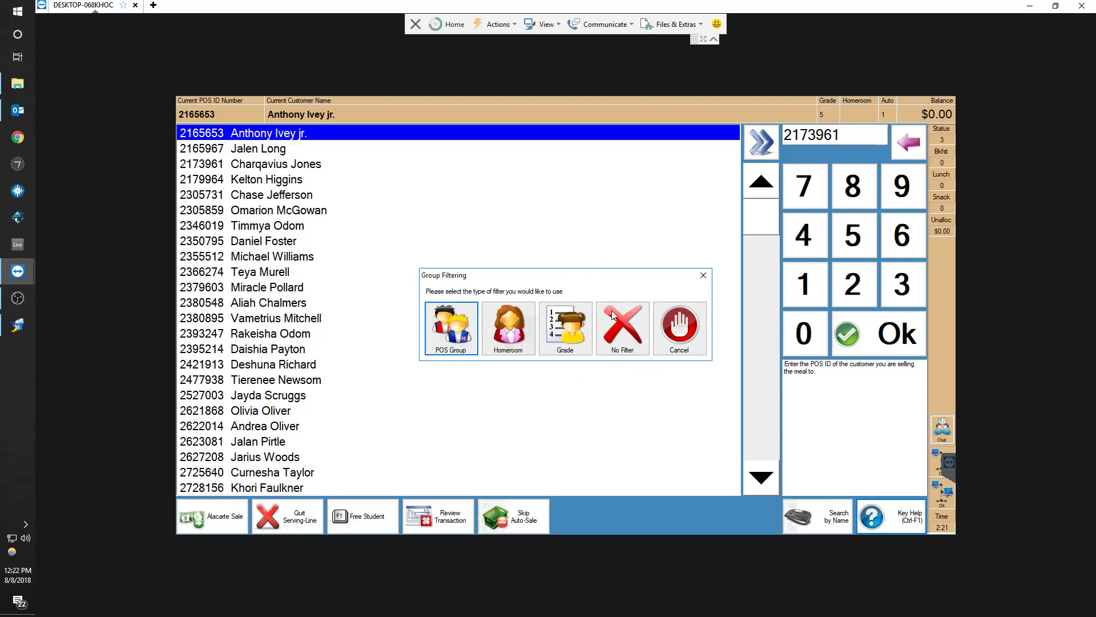
left_click(621, 340)
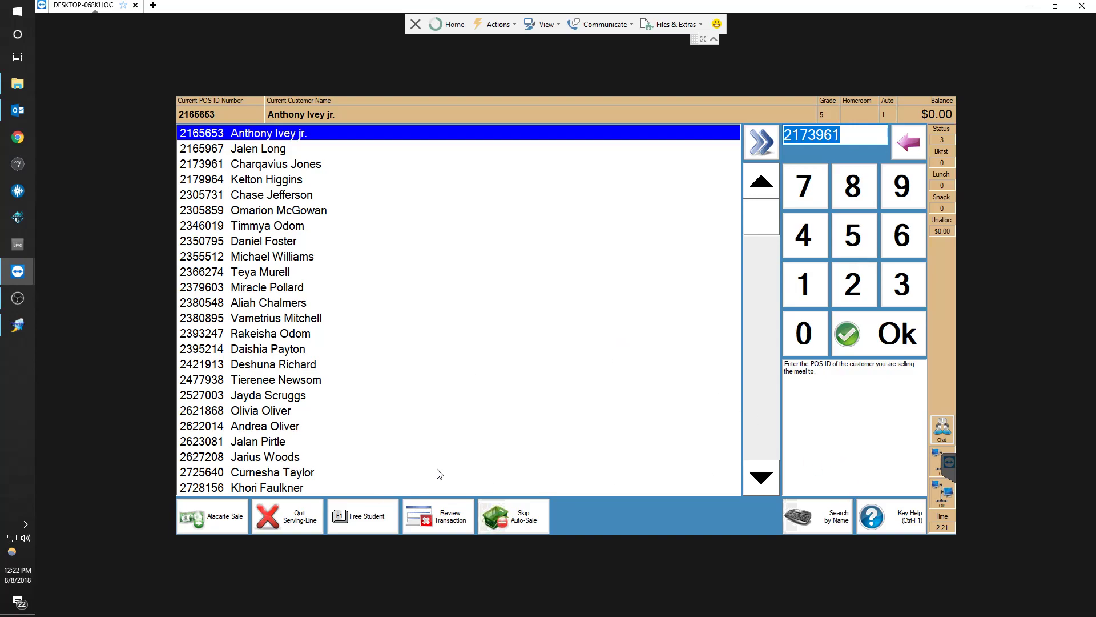
Select the third student in the list and complete a Breakfast Meal sale with $0.00 tendered
left_click(288, 167)
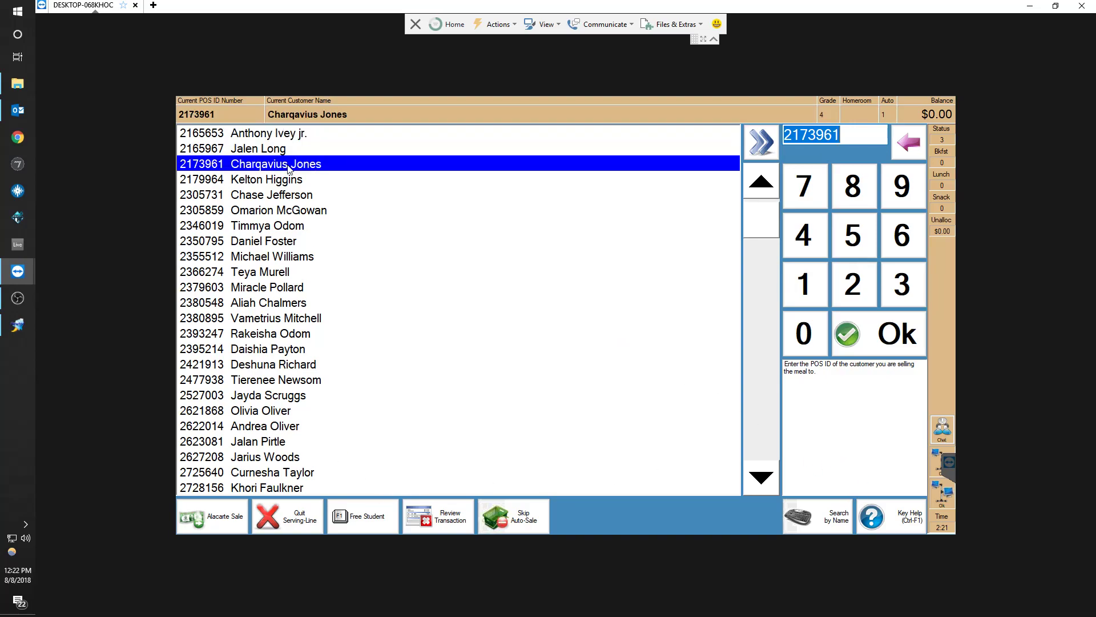
double_click(288, 165)
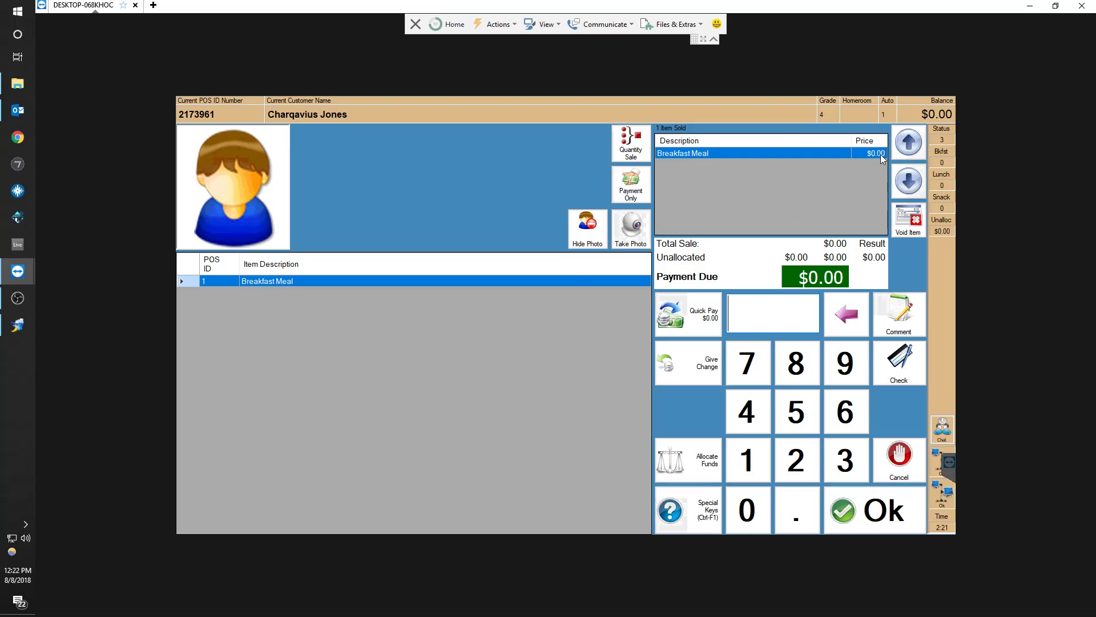
left_click(873, 510)
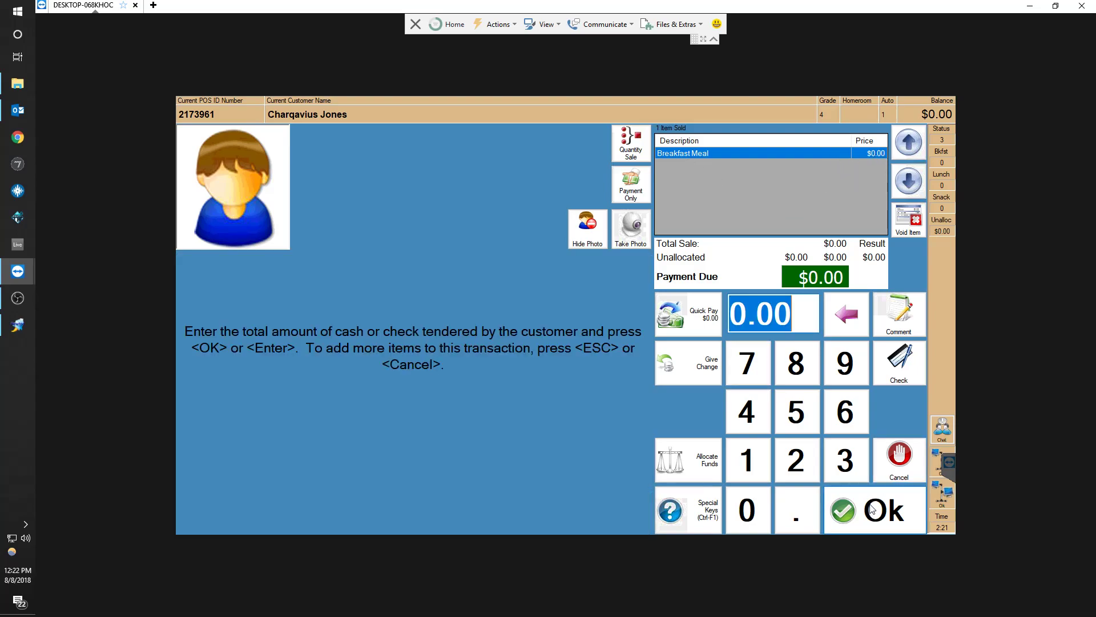
left_click(874, 510)
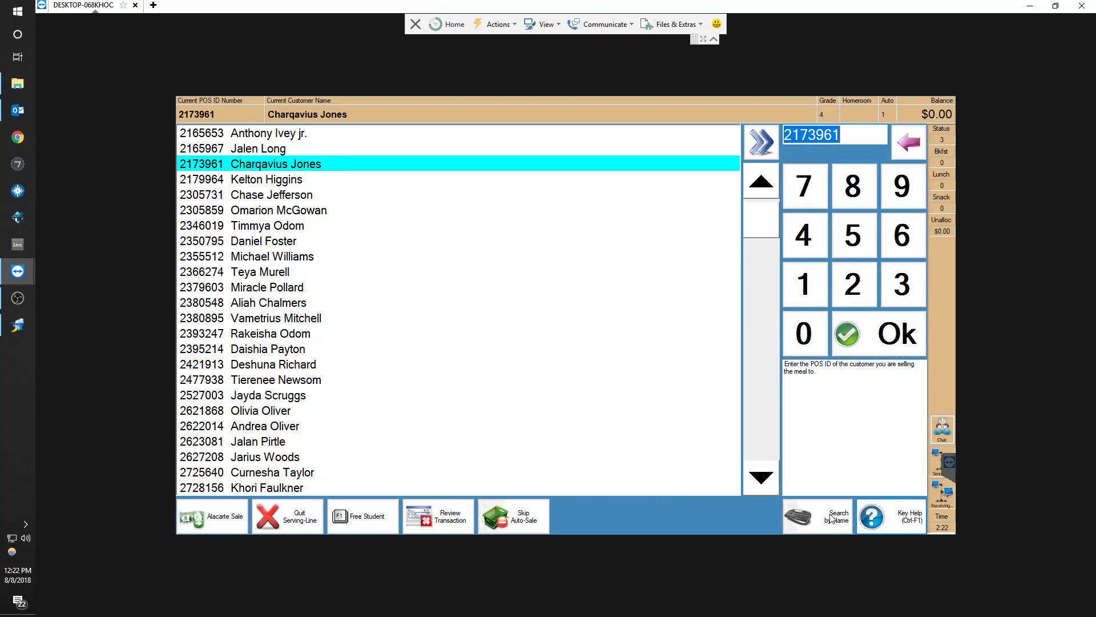
Select the sixth student in the list and complete a Breakfast Meal sale with $1 tendered
key("Down")
key("Up")
key("Up")
key("Up")
key("Down")
key("Down")
key("Up")
key("Down")
key("Down")
key("Down")
key("Down")
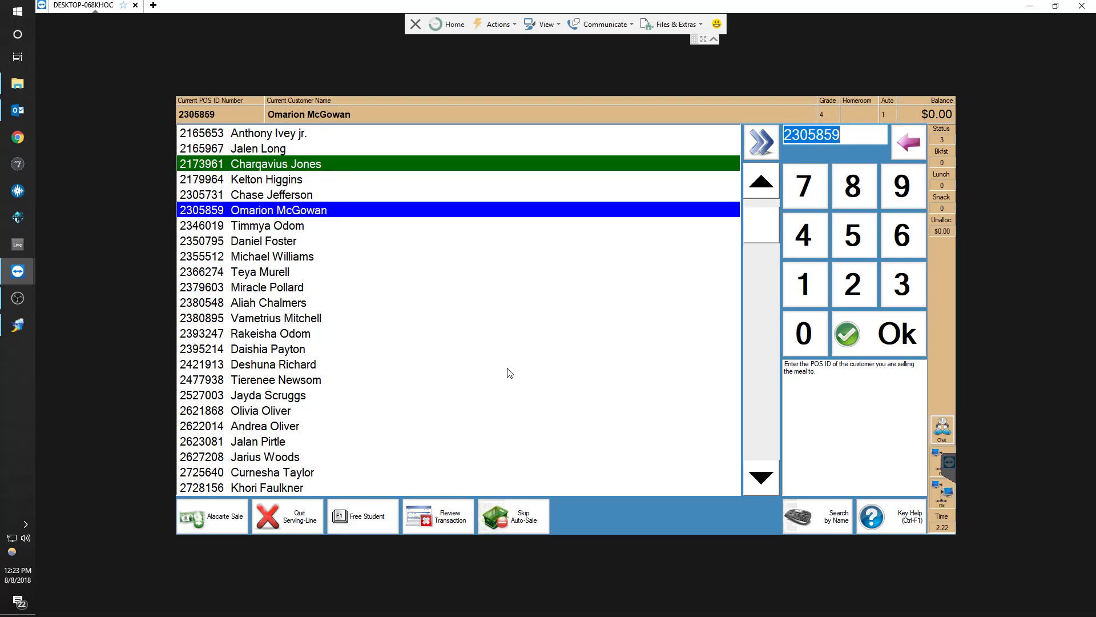
key("Return")
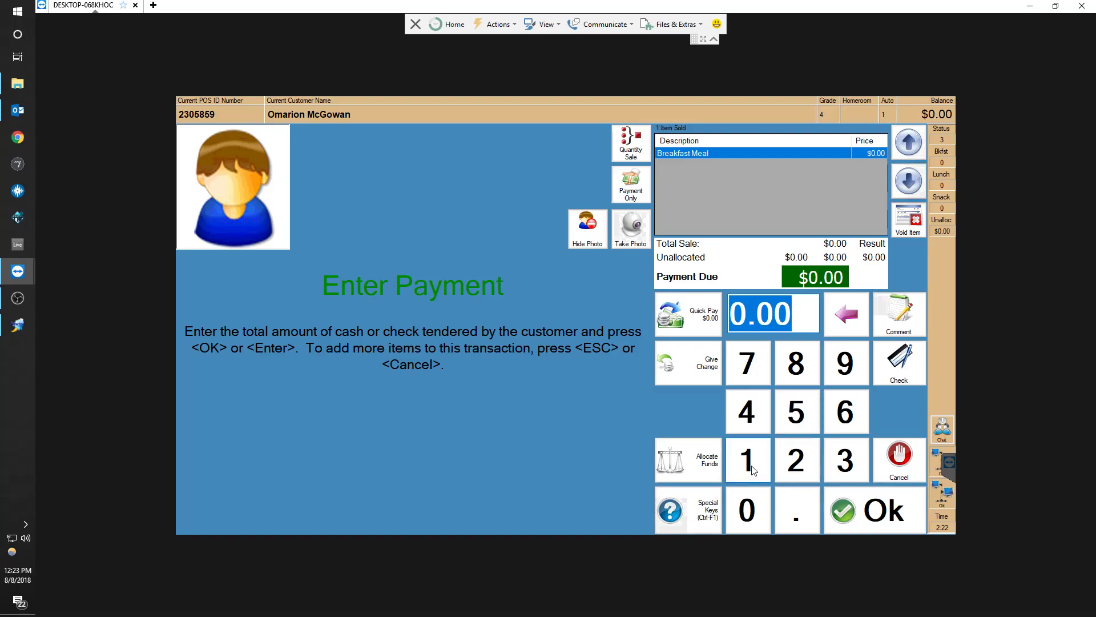
left_click(753, 468)
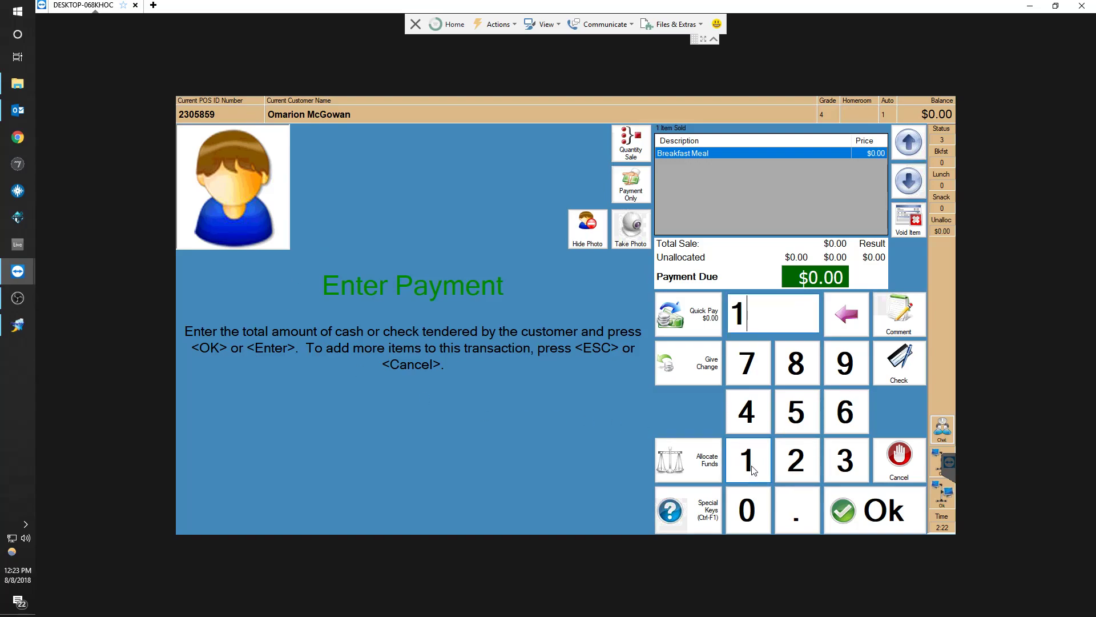
left_click(878, 510)
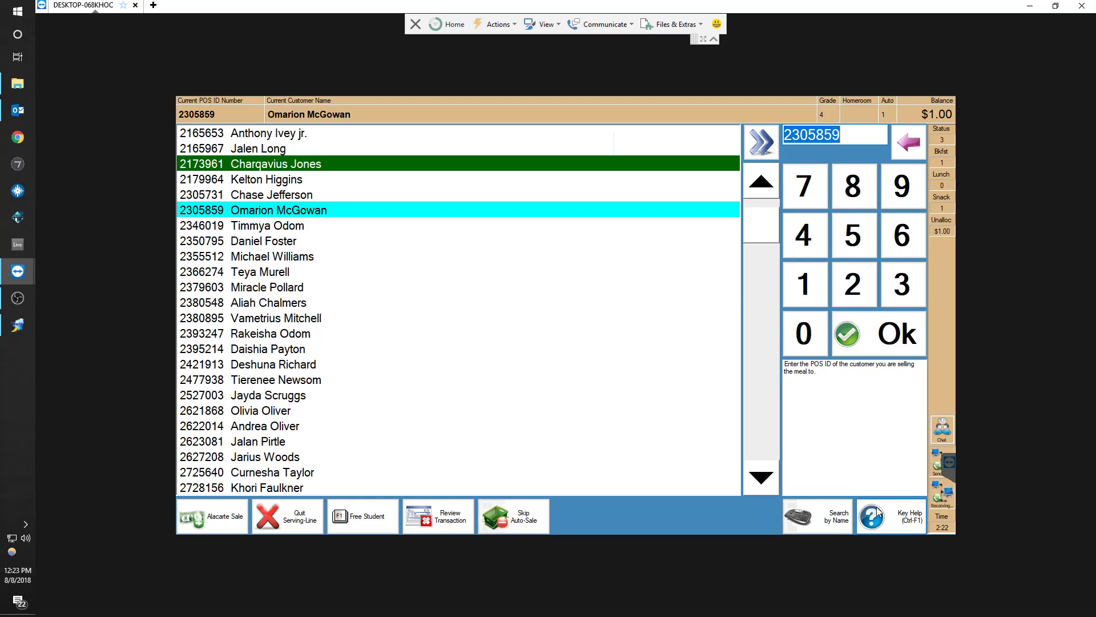
Select the ninth student in the list and complete a Breakfast Meal sale with $0.00 tendered
left_click(308, 226)
left_click(311, 214)
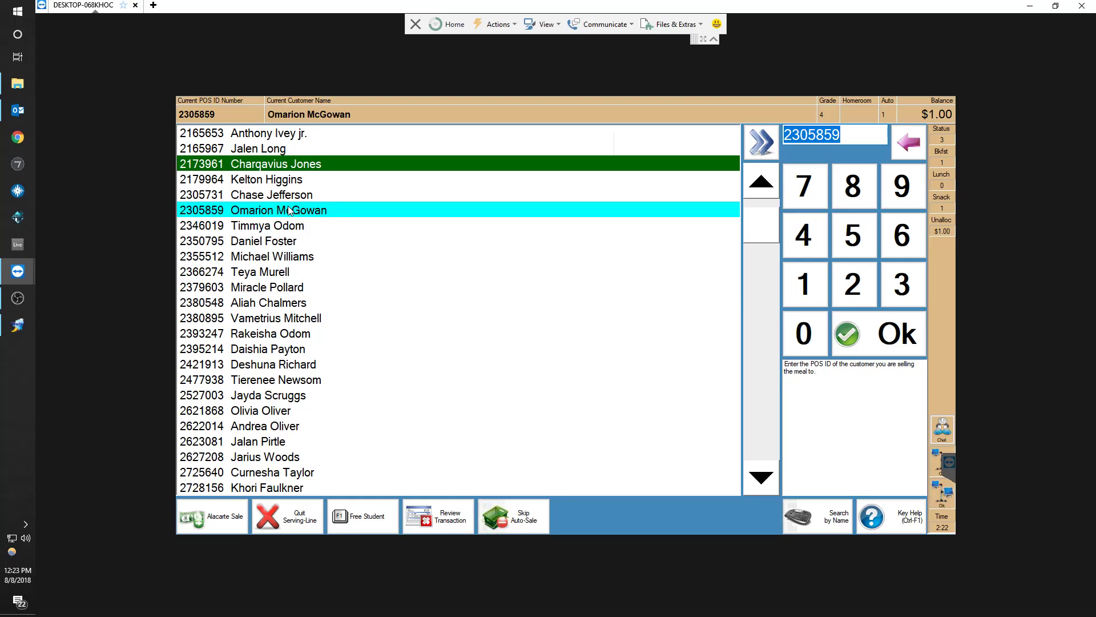
key("Down")
key("Down")
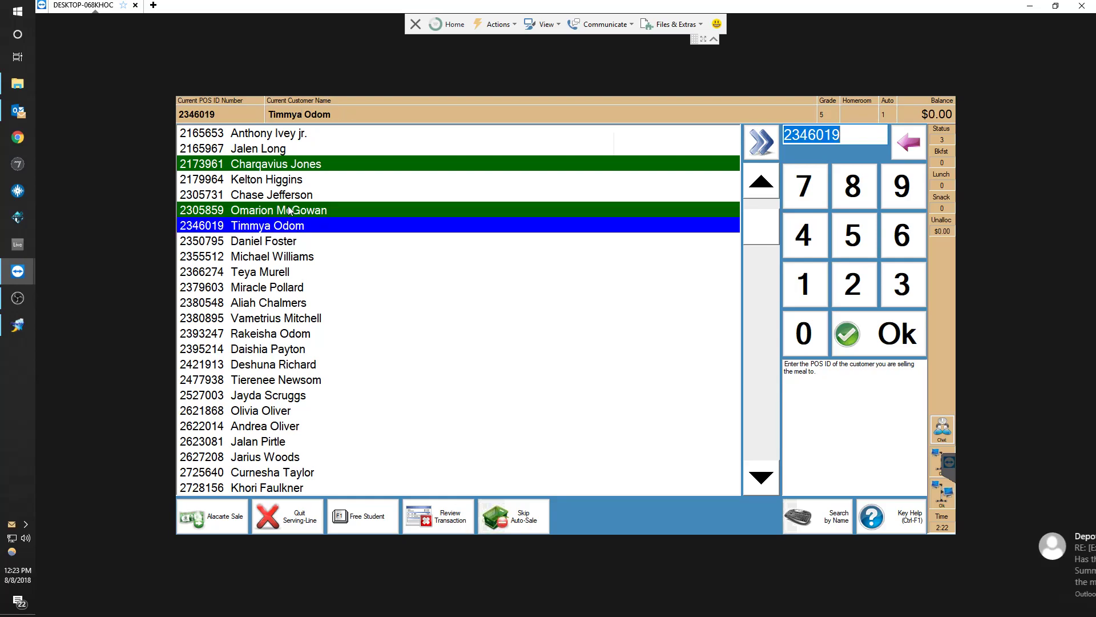
key("Up")
key("Up")
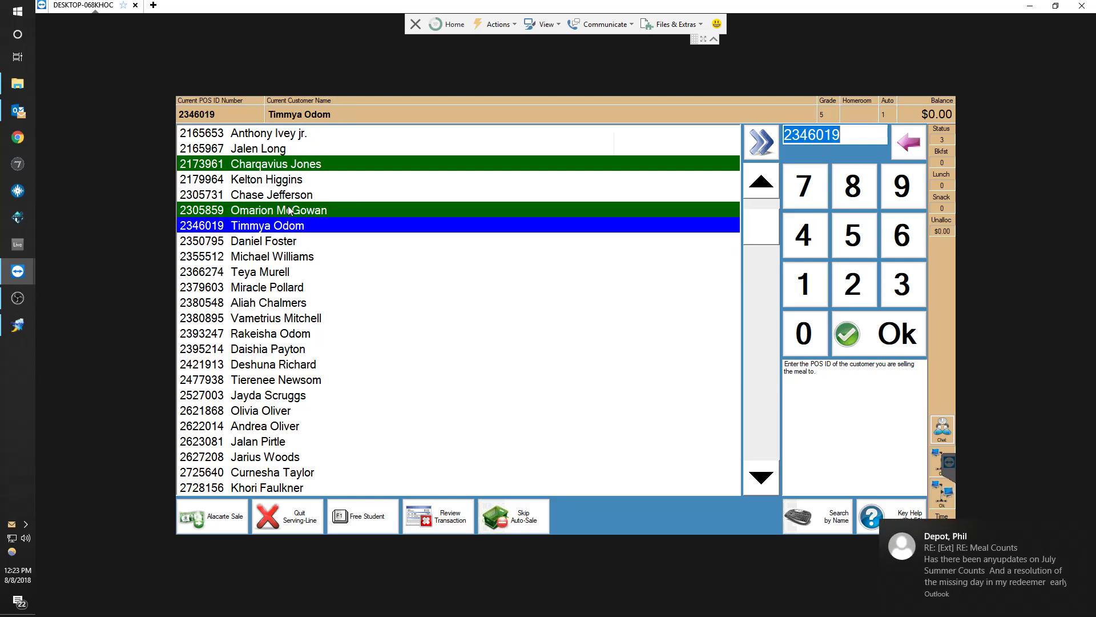
key("Return")
key("Down")
key("Down")
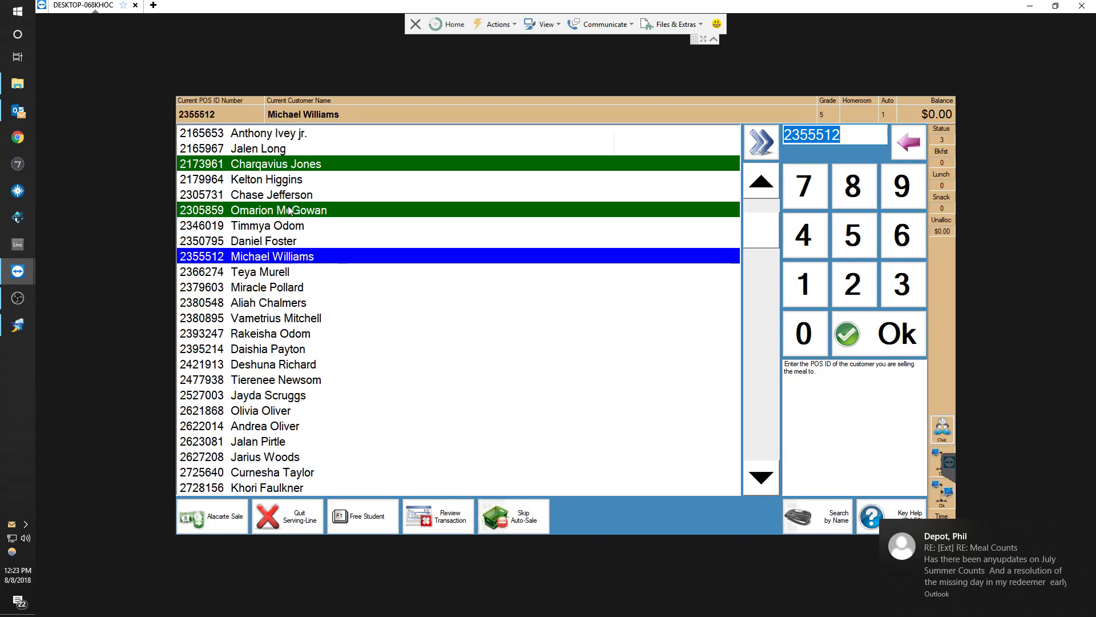
key("Return")
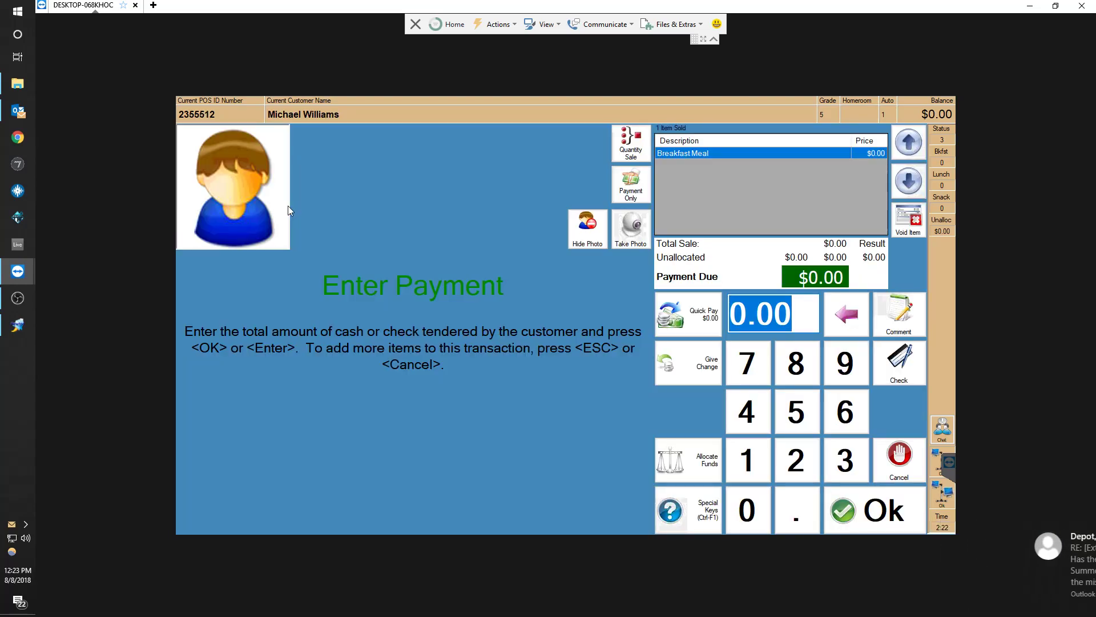
key("Return")
Move to the 13th student in the list and complete a Breakfast Meal sale with $3 tendered
key("Down")
key("Down")
key("Down")
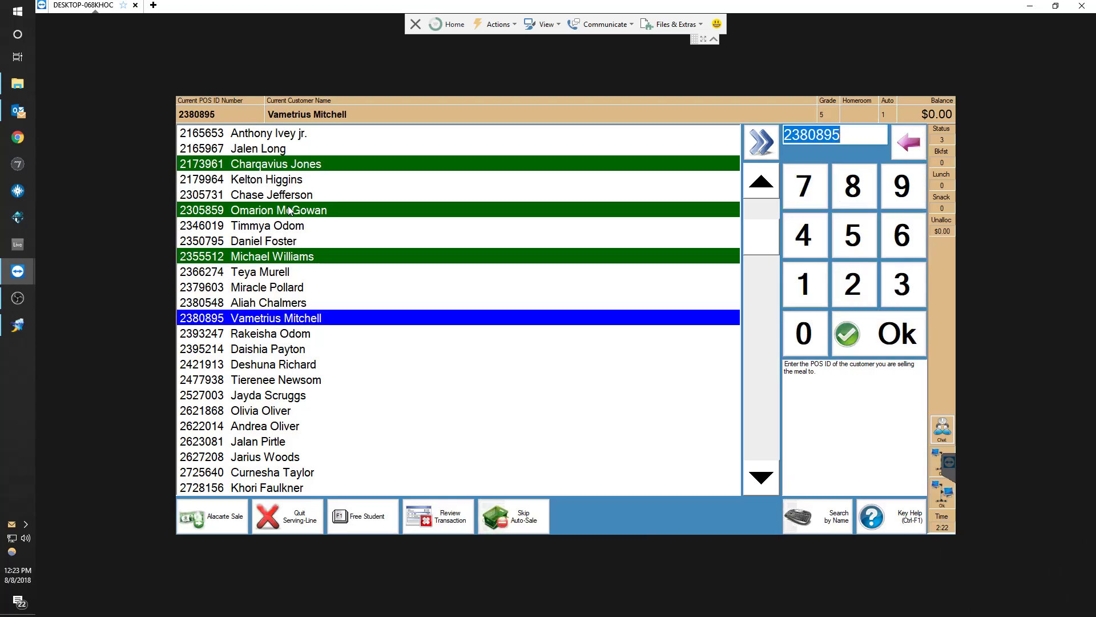
key("Return")
key("Return")
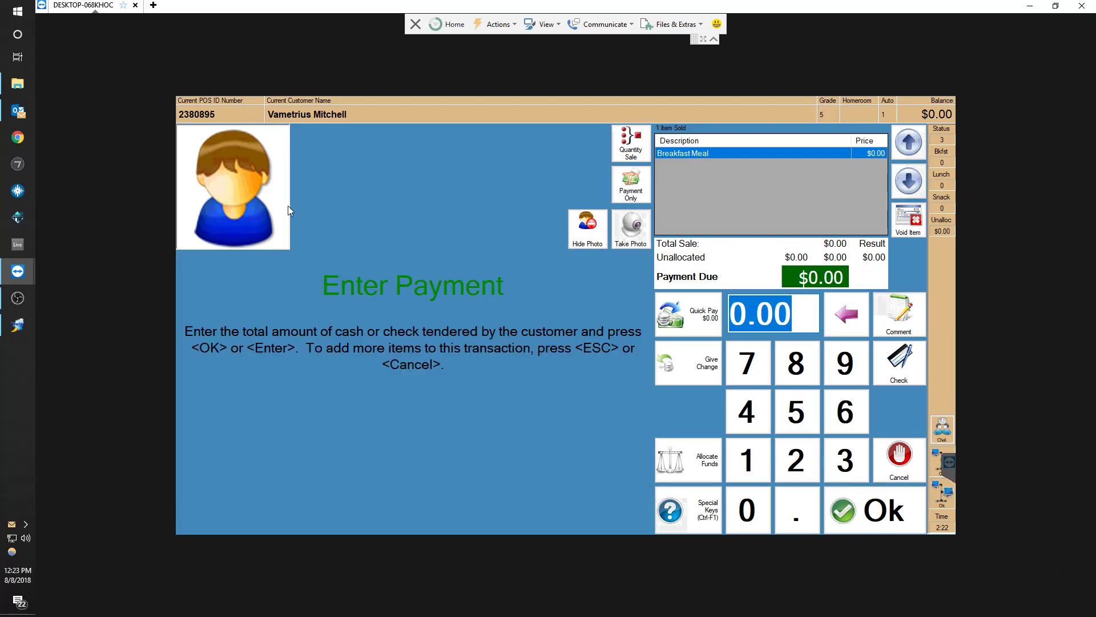
type("3")
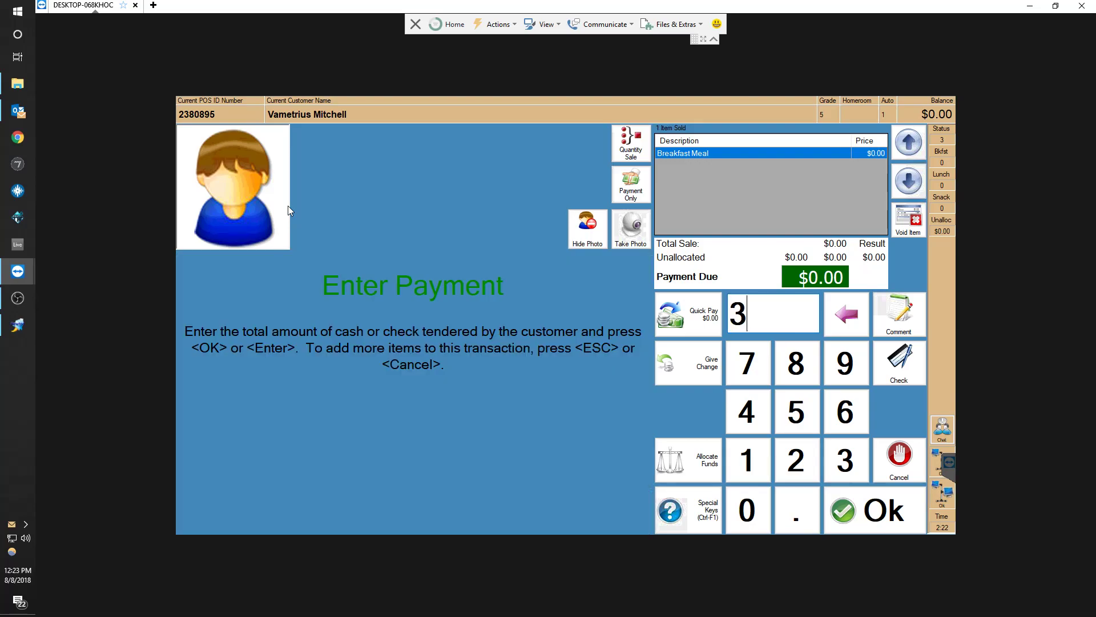
key("Return")
Move to the 17th student in the list and complete a Breakfast Meal sale with $0.00 tendered
key("Down")
key("Down")
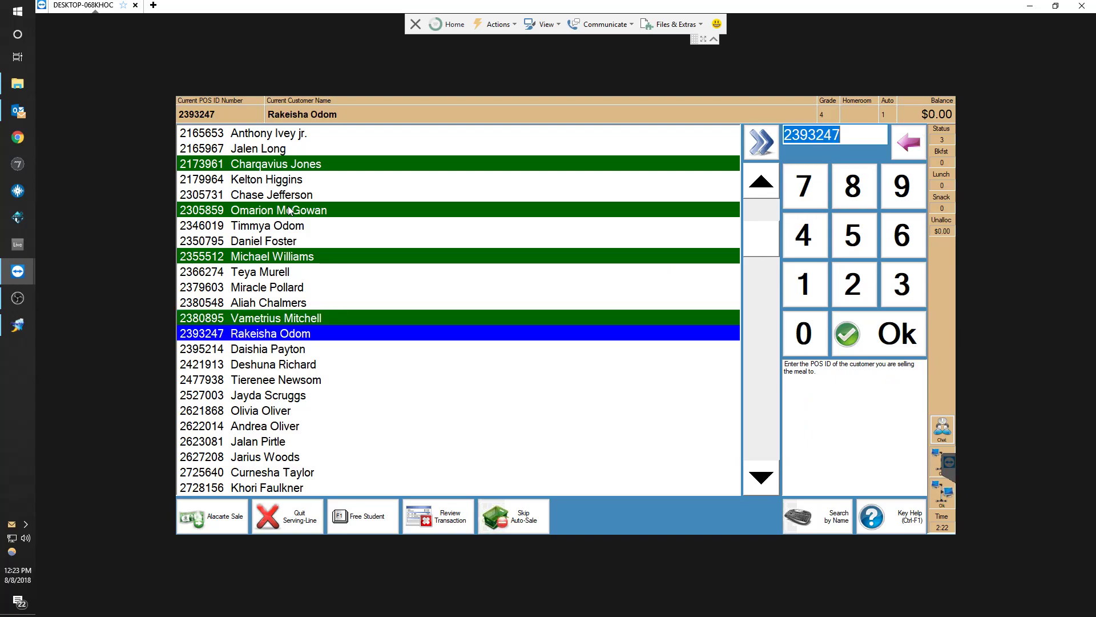
key("Up")
key("Up")
key("Down")
key("Down")
key("Down")
key("Down")
key("Return")
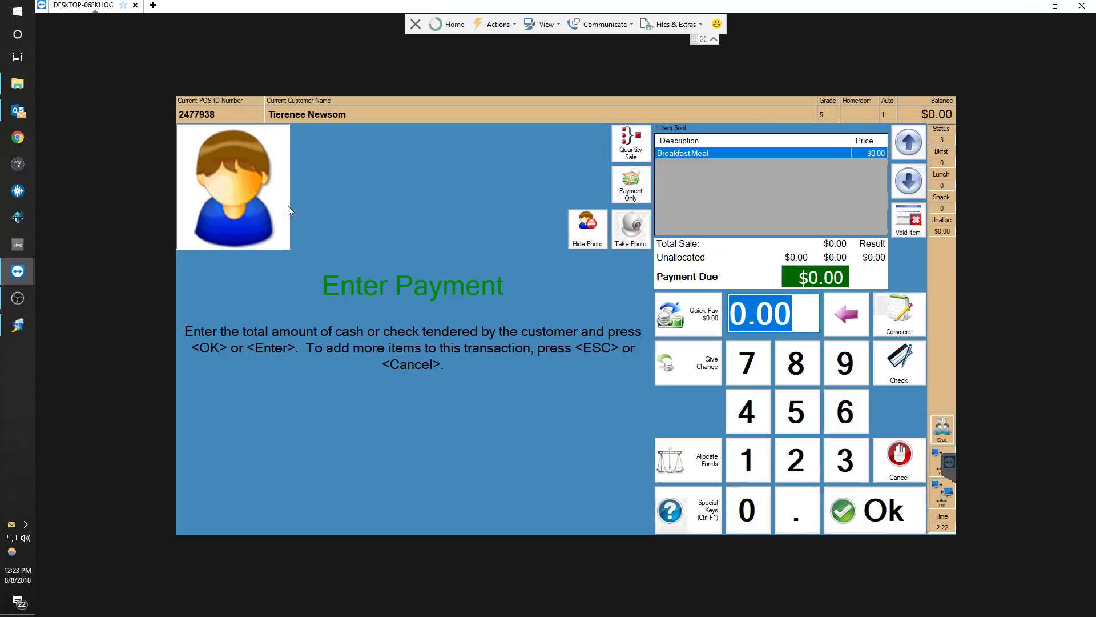
key("Return")
Move to the 21st student in the list and complete a Breakfast Meal sale with $0.00 tendered
key("Down")
Move to the 24th student in the list and complete a Breakfast Meal sale with $0.00 tendered
key("Down")
key("Down")
key("Down")
key("Return")
key("Return")
key("Down")
key("Down")
key("Down")
key("Down")
key("Up")
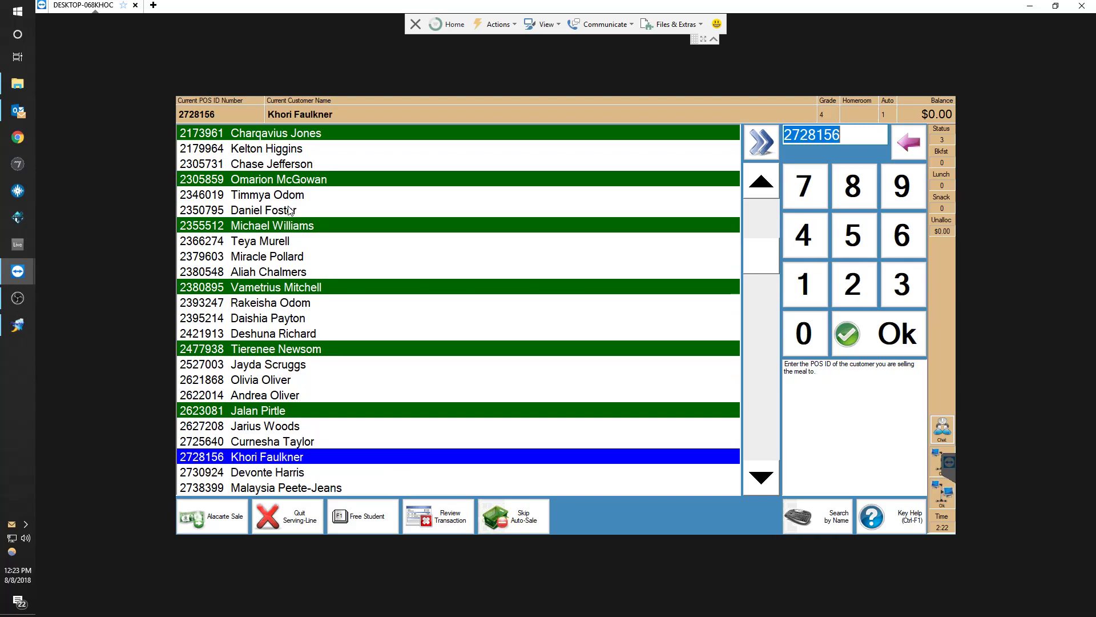
key("Return")
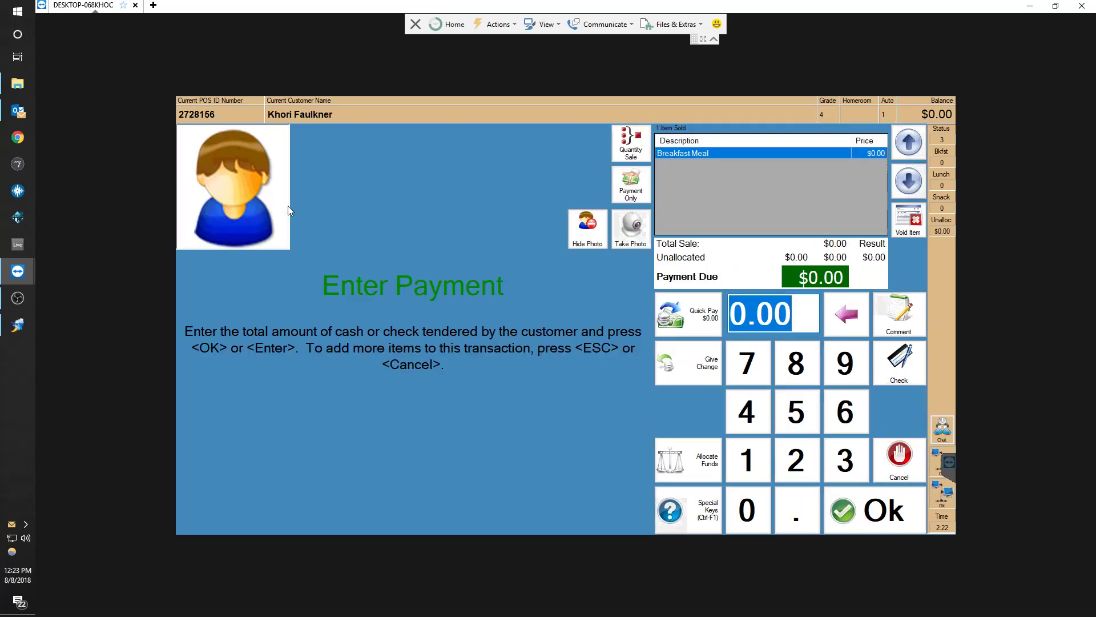
key("Return")
Move to the 27th student in the list and complete a Breakfast Meal sale with $0.00 tendered
key("Down")
key("Down")
key("Return")
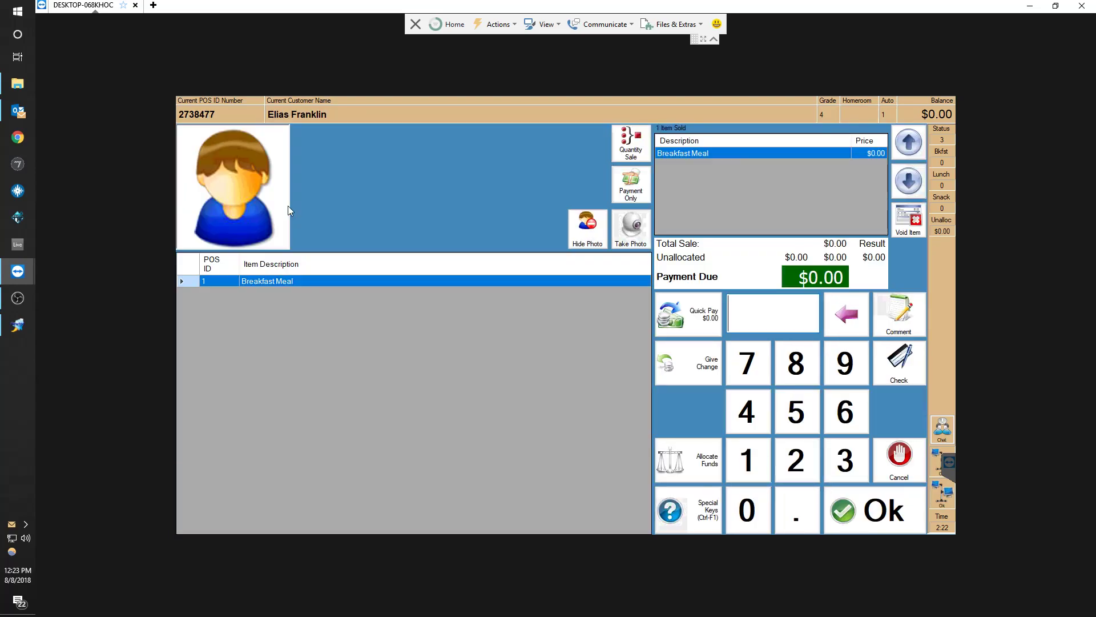
key("Return")
Move to the 32nd student in the list and complete a Breakfast Meal sale with $8 tendered
key("Down")
key("Down")
key("Down")
key("Down")
key("Down")
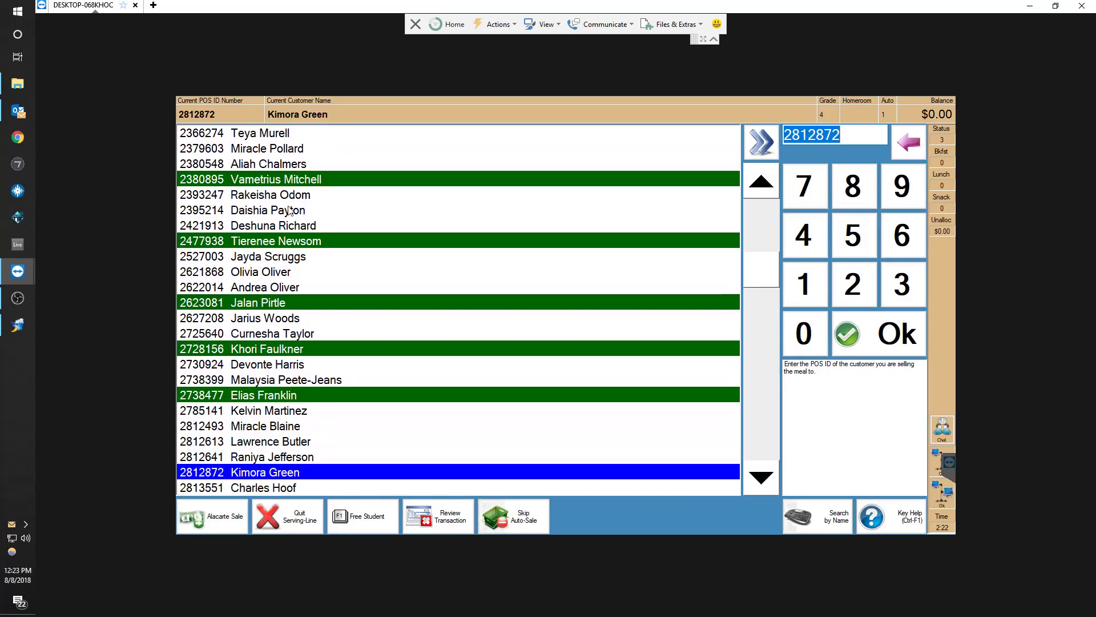
key("Return")
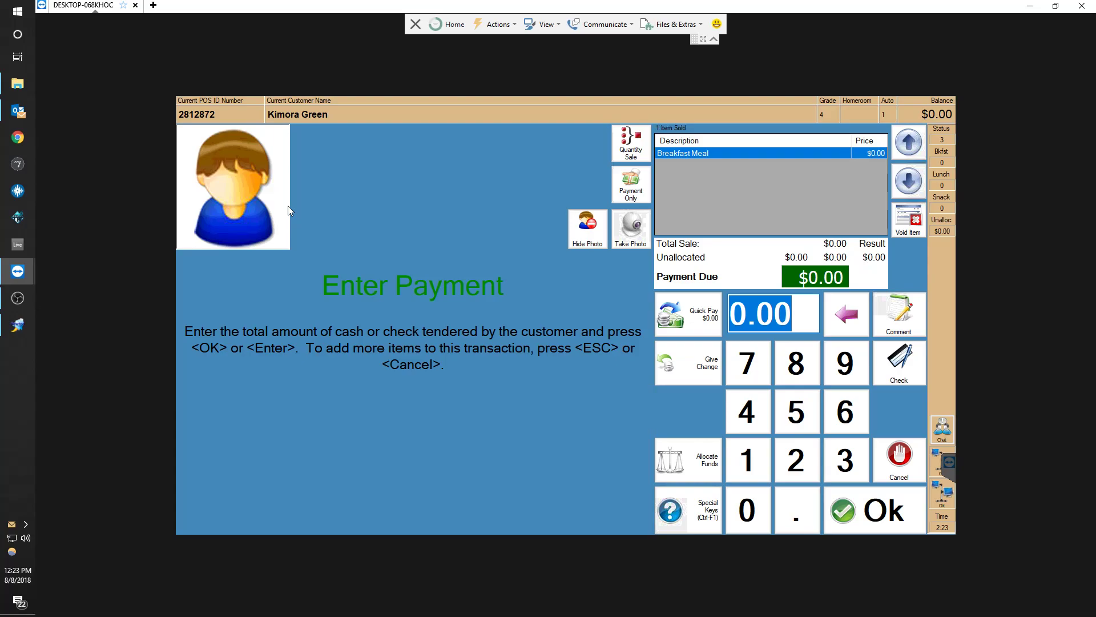
type("8")
key("Return")
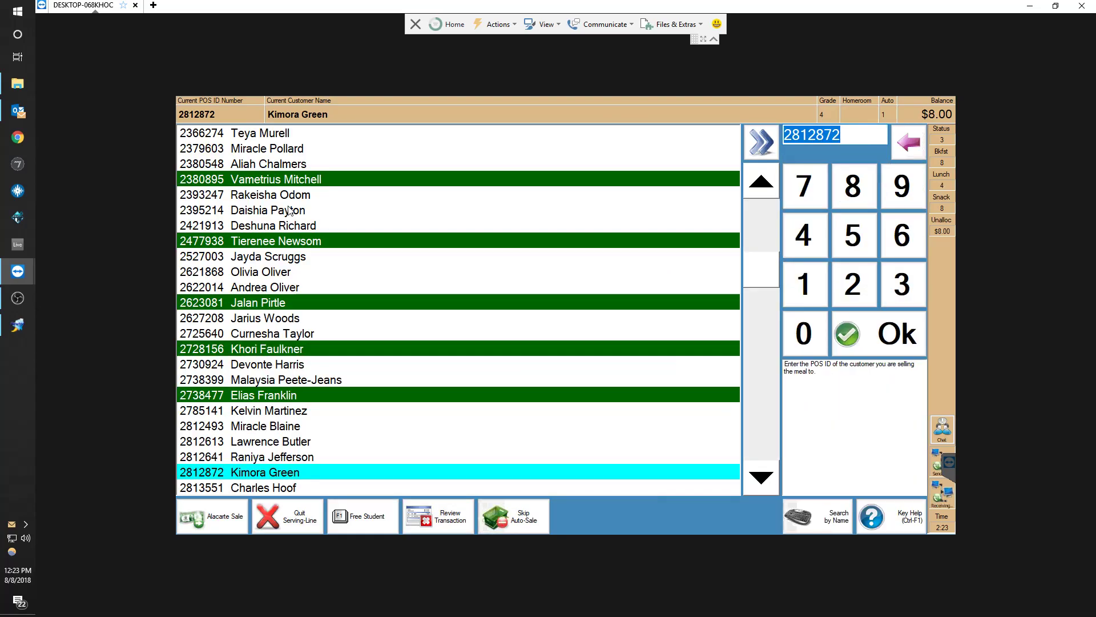
Edit the latest transaction through Review Transaction and re-enter its payment as $0
key("Down")
key("Up")
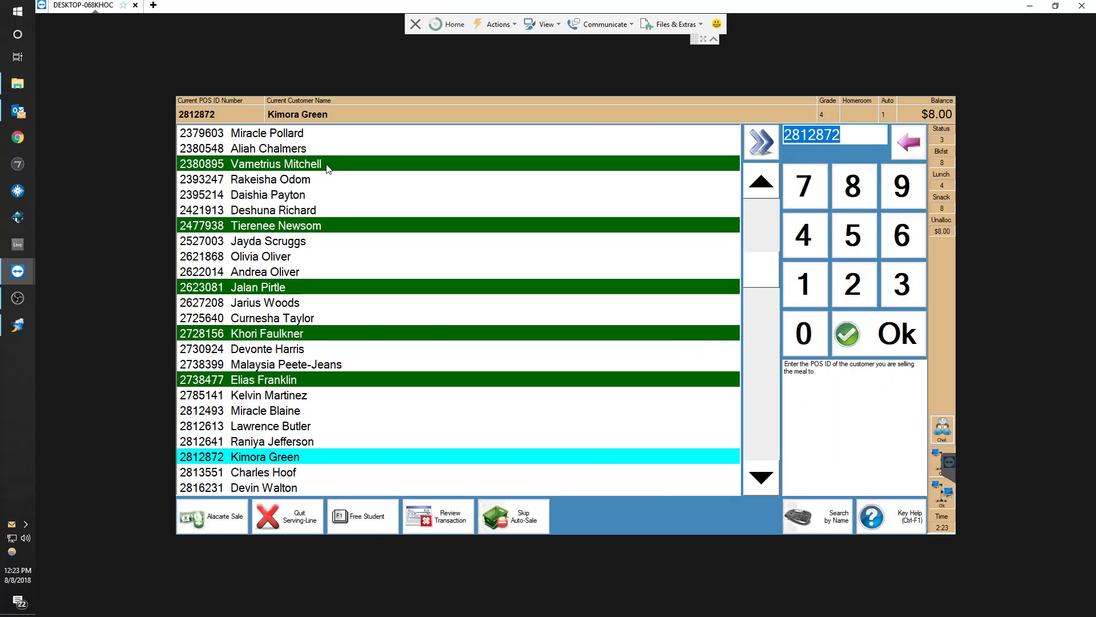
left_click(415, 519)
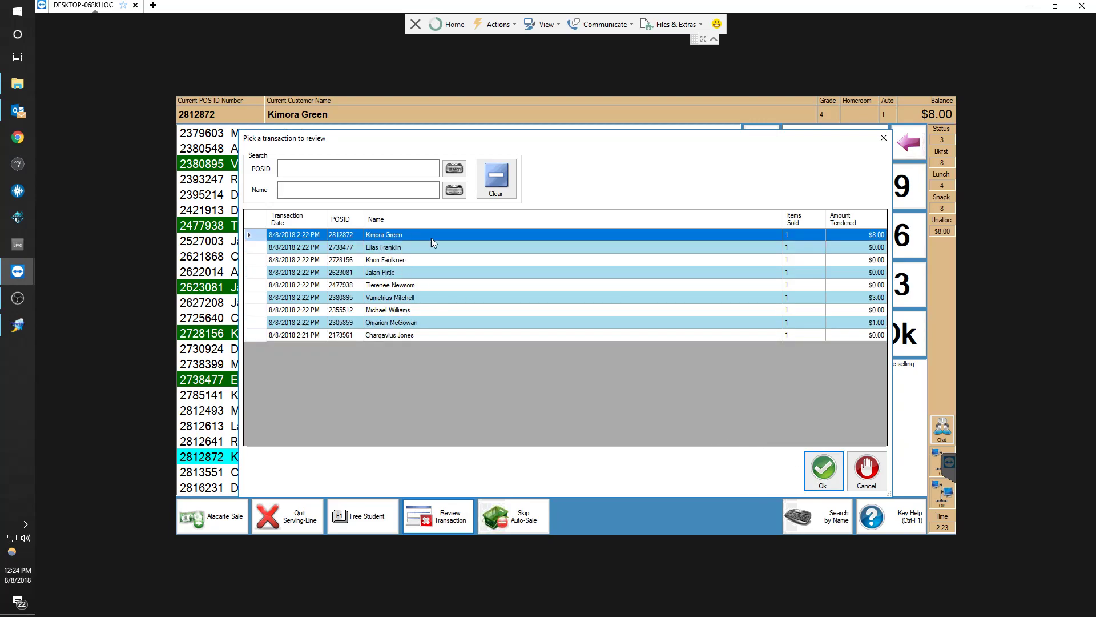
left_click(823, 470)
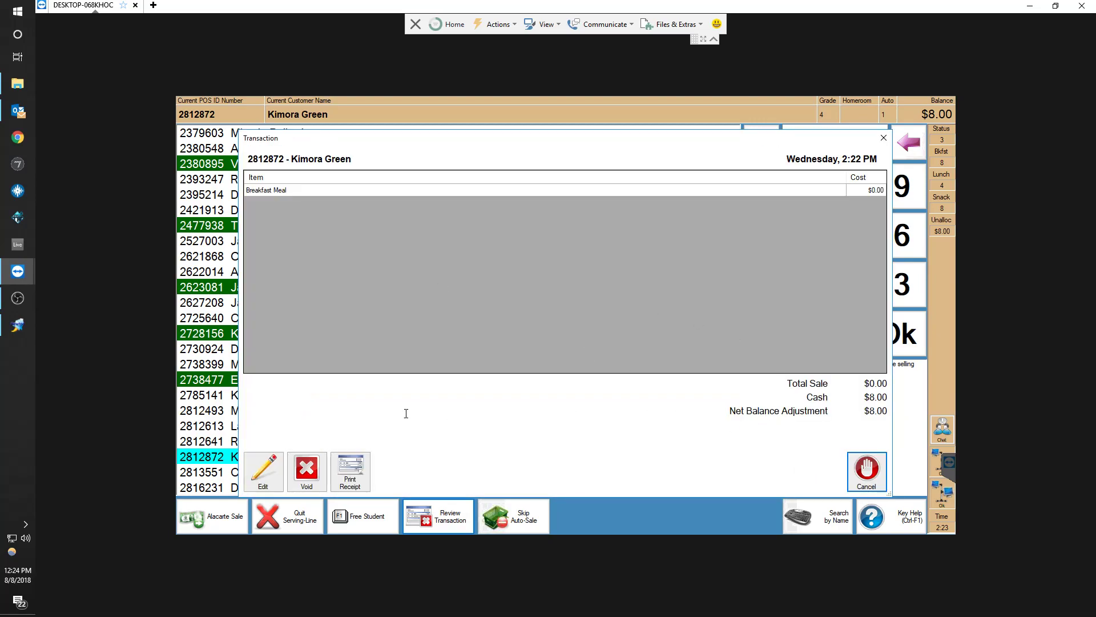
left_click(263, 475)
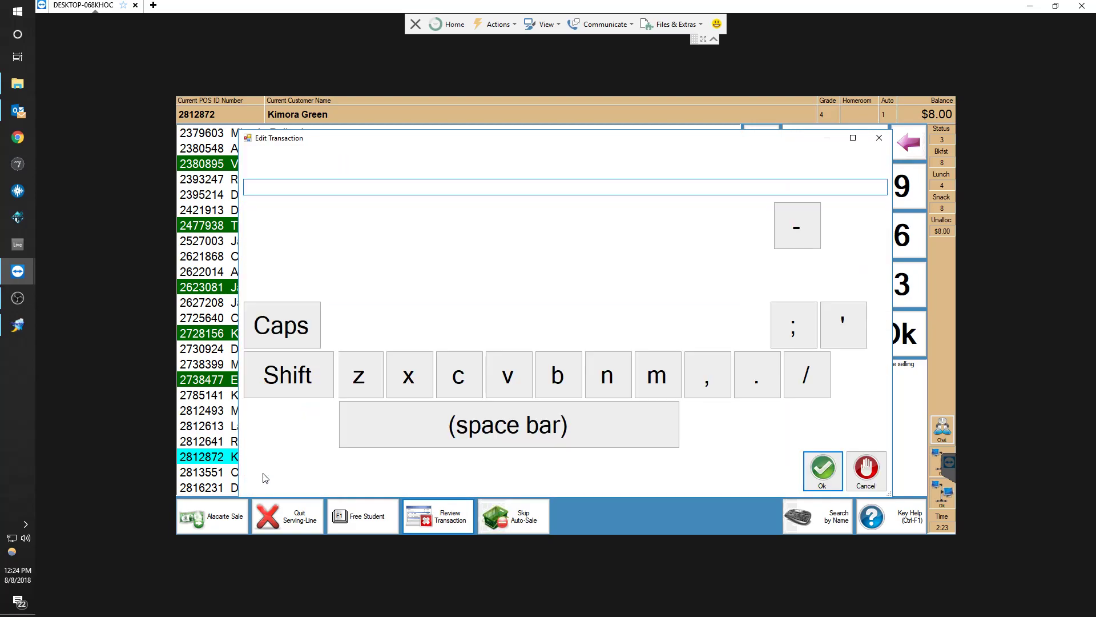
left_click(820, 468)
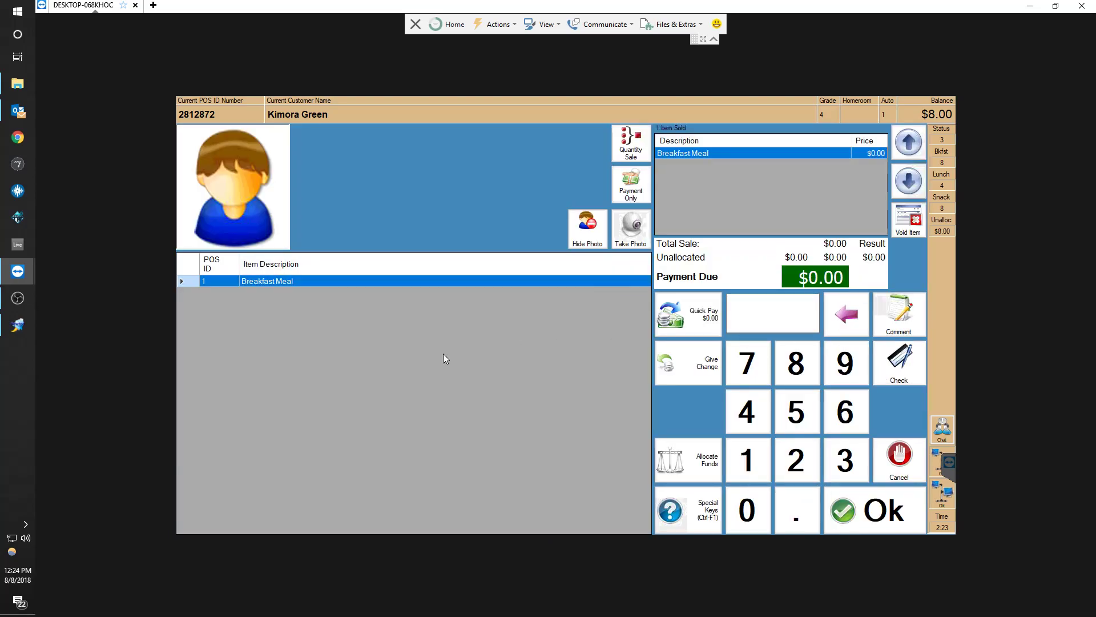
key("Return")
type("0")
key("Return")
Open the transaction review list and inspect the transaction with $1.00 tendered
key("Down")
key("Down")
key("Up")
key("Up")
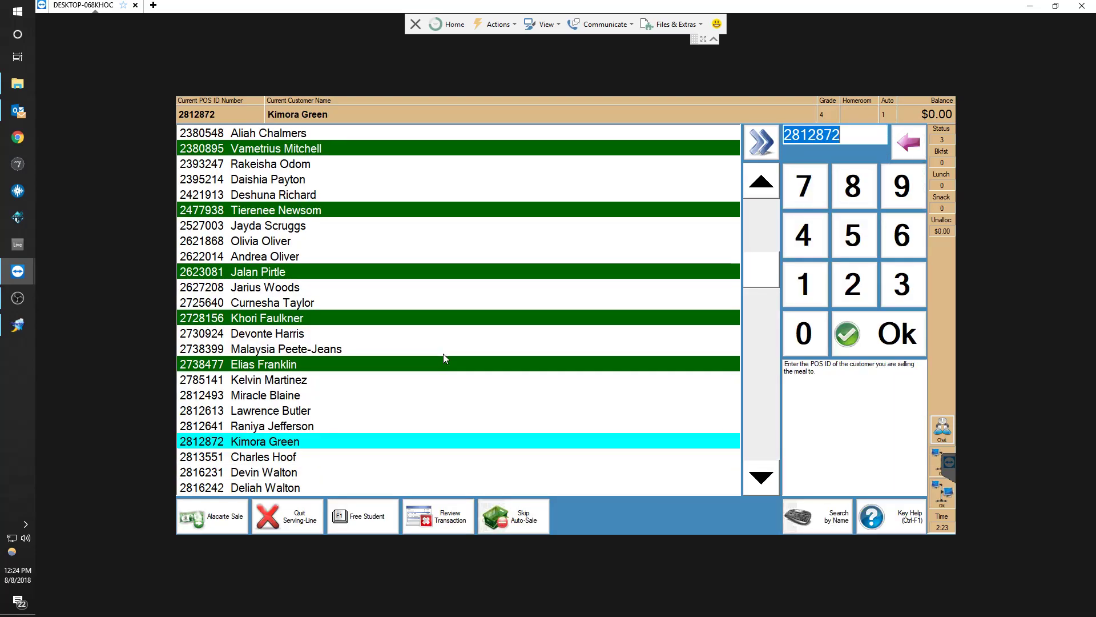
left_click(460, 524)
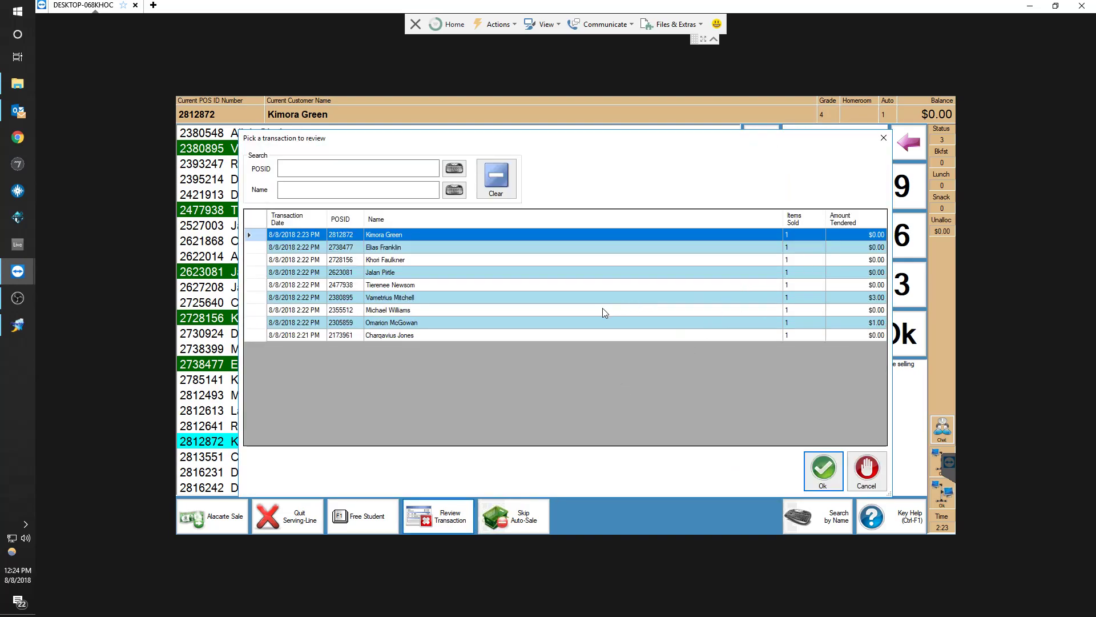
left_click(405, 323)
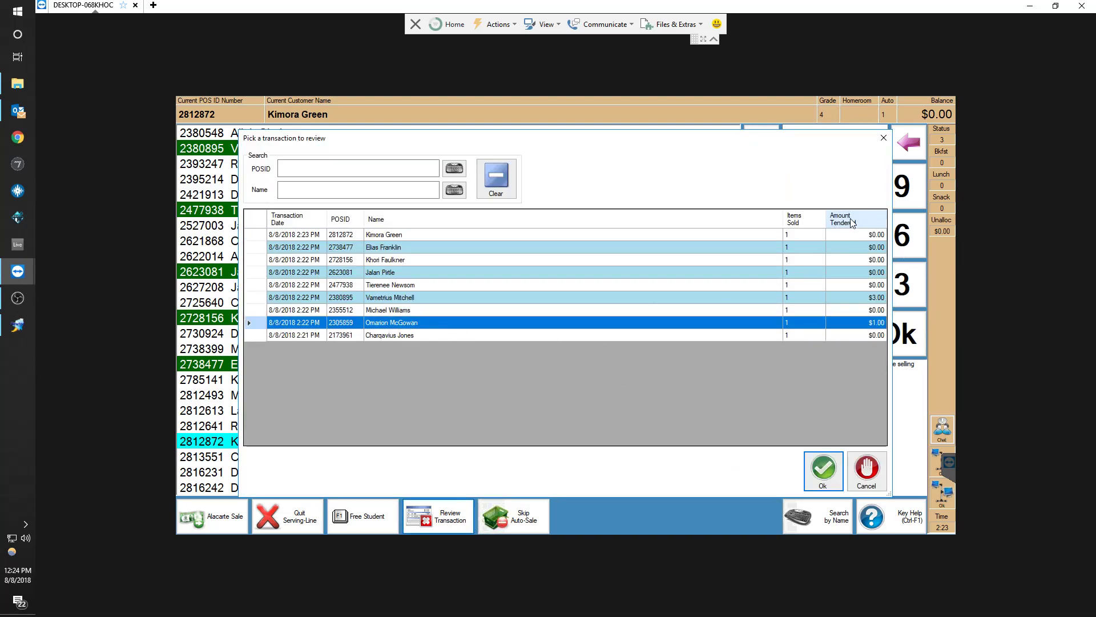
double_click(582, 323)
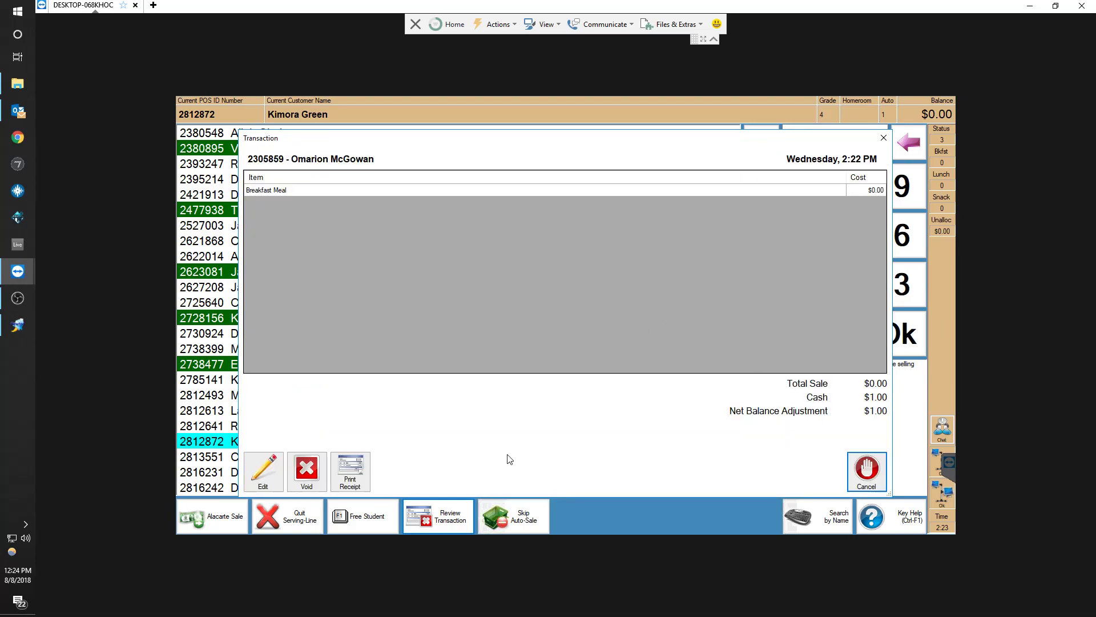
left_click(864, 472)
Void the $1.00 Breakfast Meal transaction from the transaction review without entering a comment
left_click(472, 509)
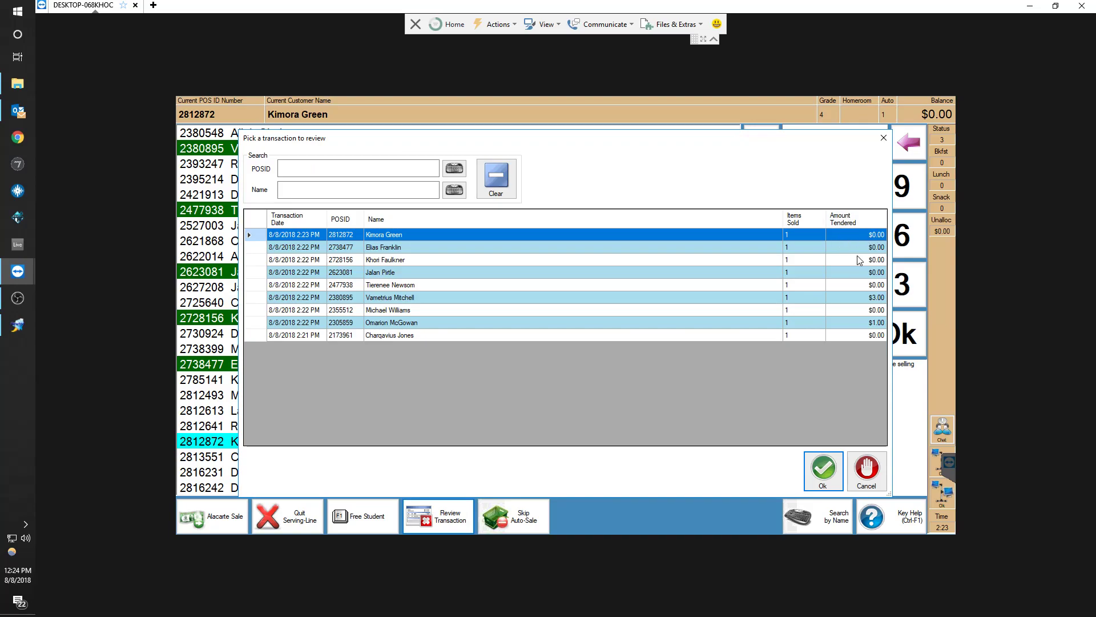
left_click(866, 323)
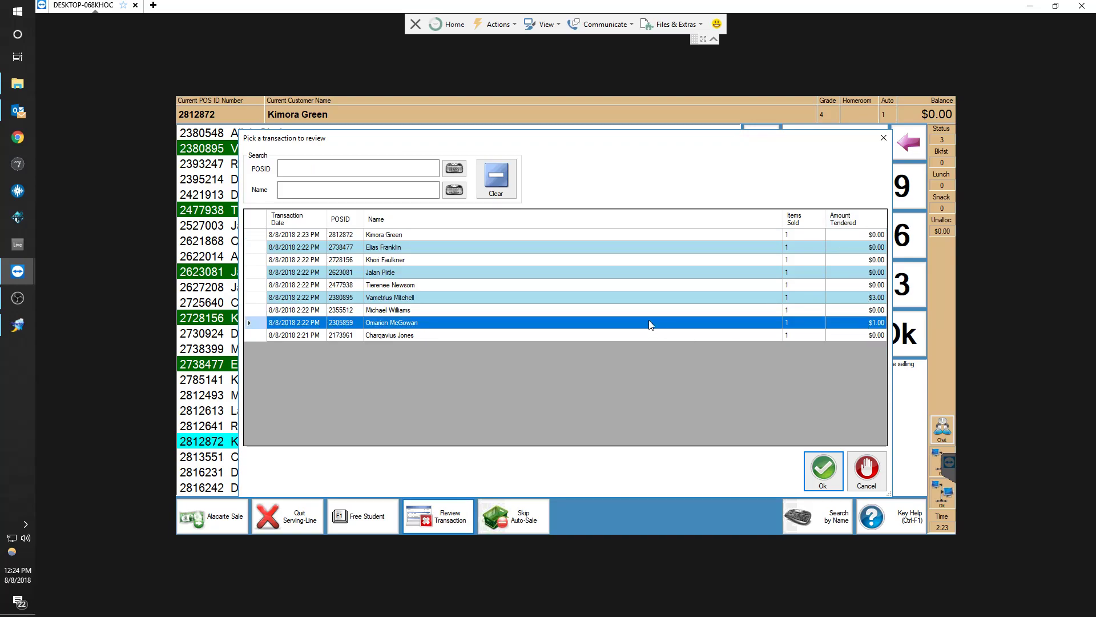
double_click(392, 324)
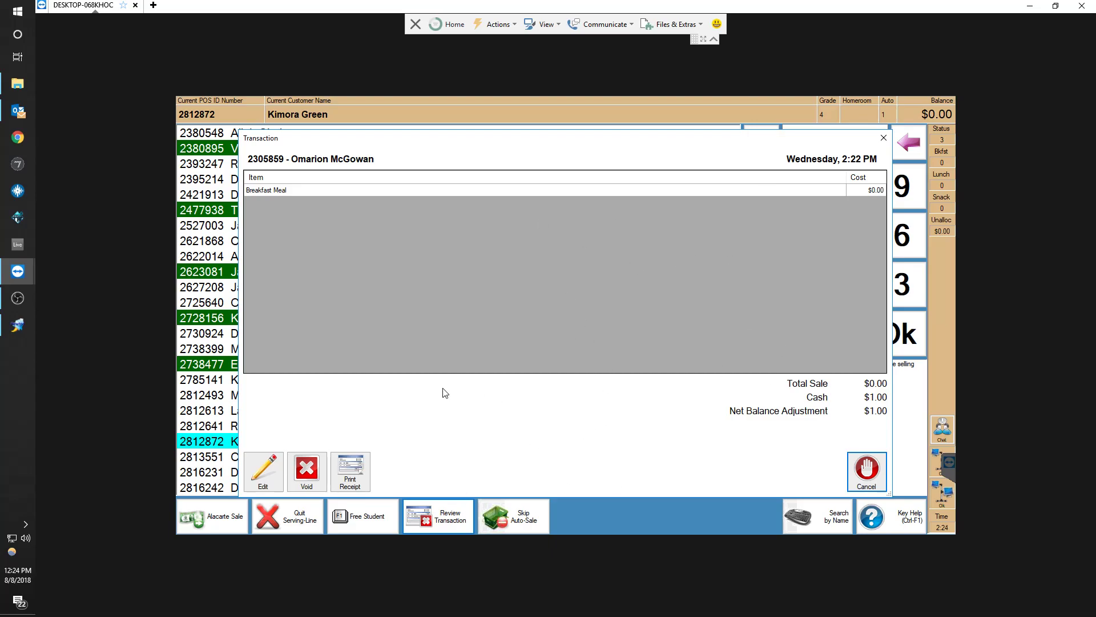
left_click(318, 479)
left_click(545, 310)
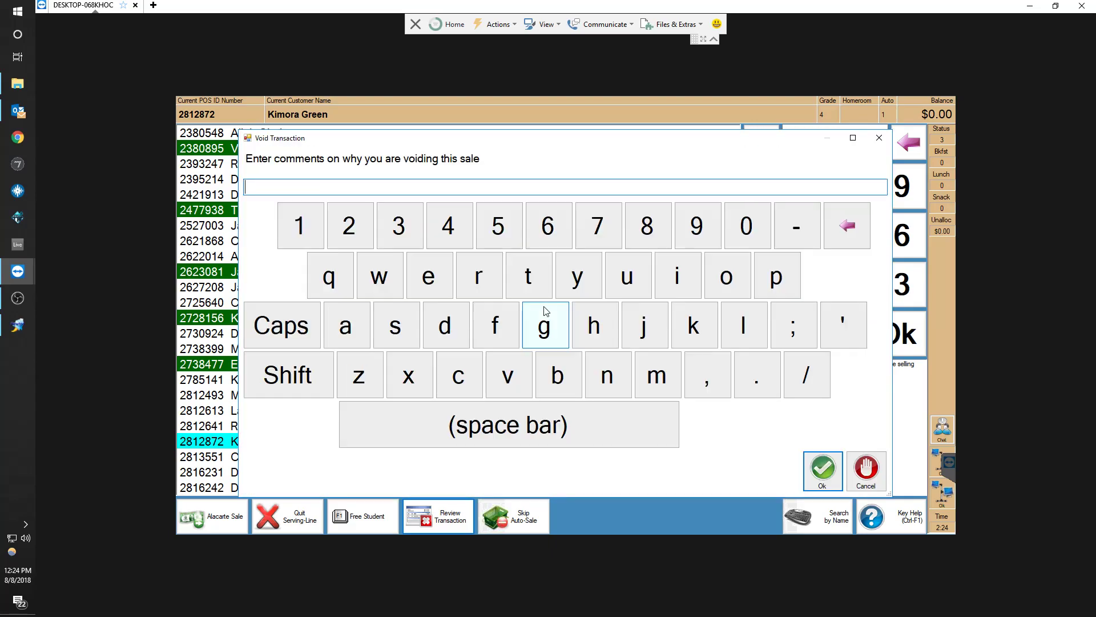
left_click(810, 468)
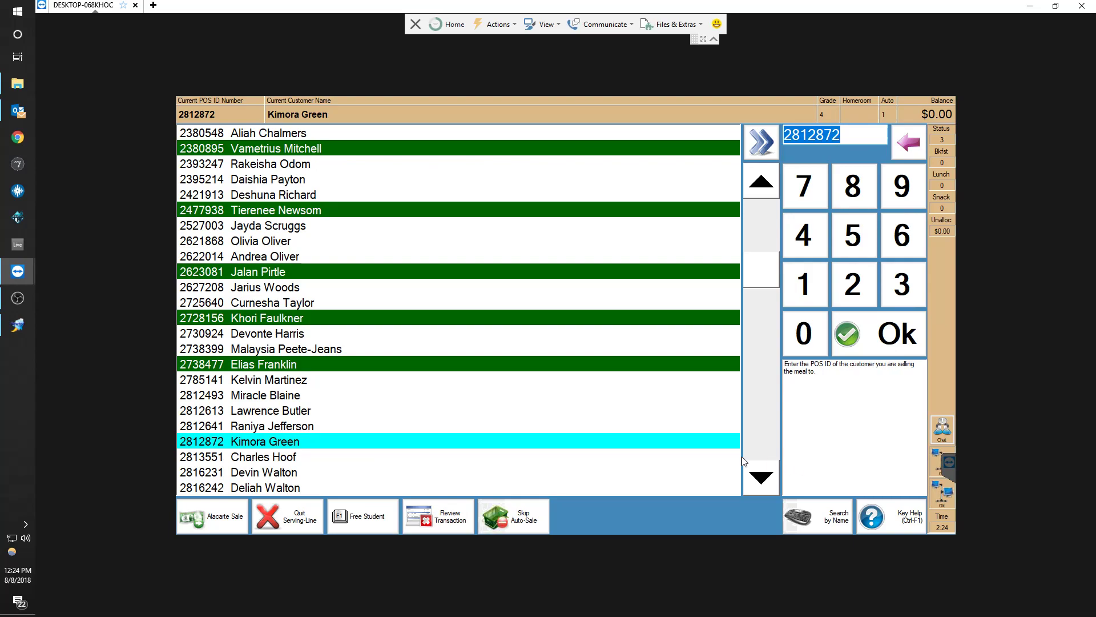
Open the transaction review list and close it without choosing a transaction
left_click(445, 517)
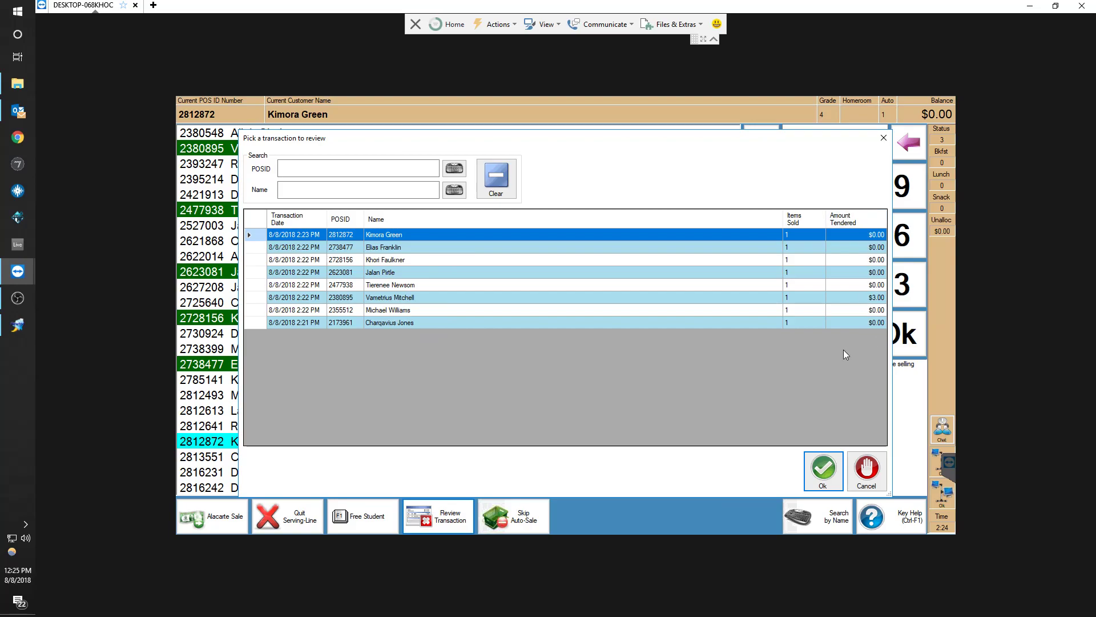
left_click(866, 469)
Select a student further down the list and complete a Breakfast Meal sale for them
left_click(289, 426)
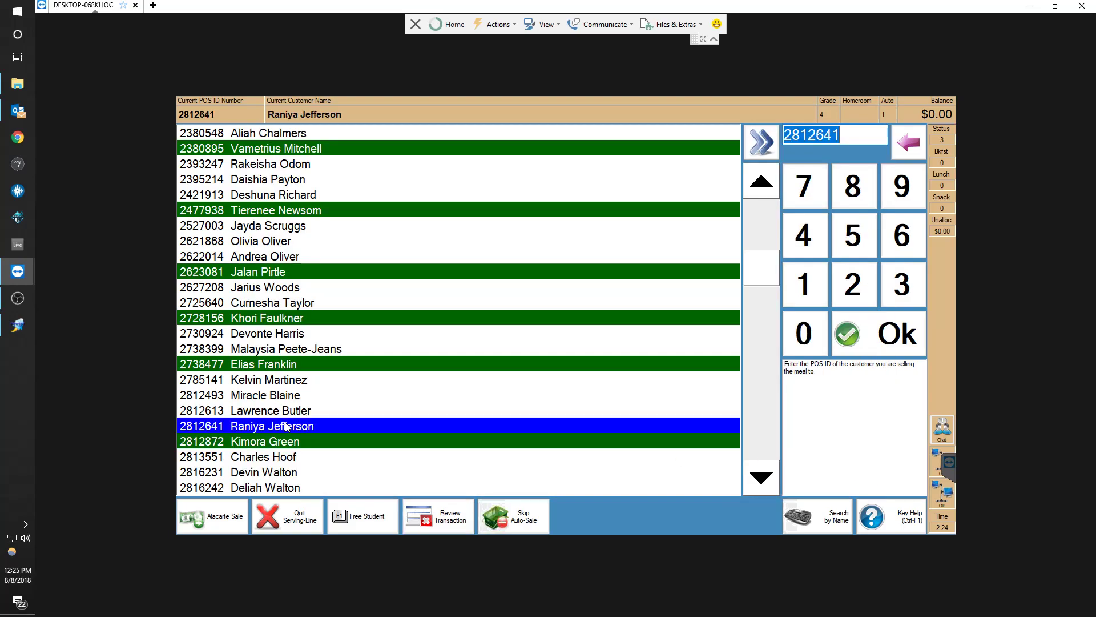
scroll(308, 417, "down", 8)
left_click(327, 399)
key("Return")
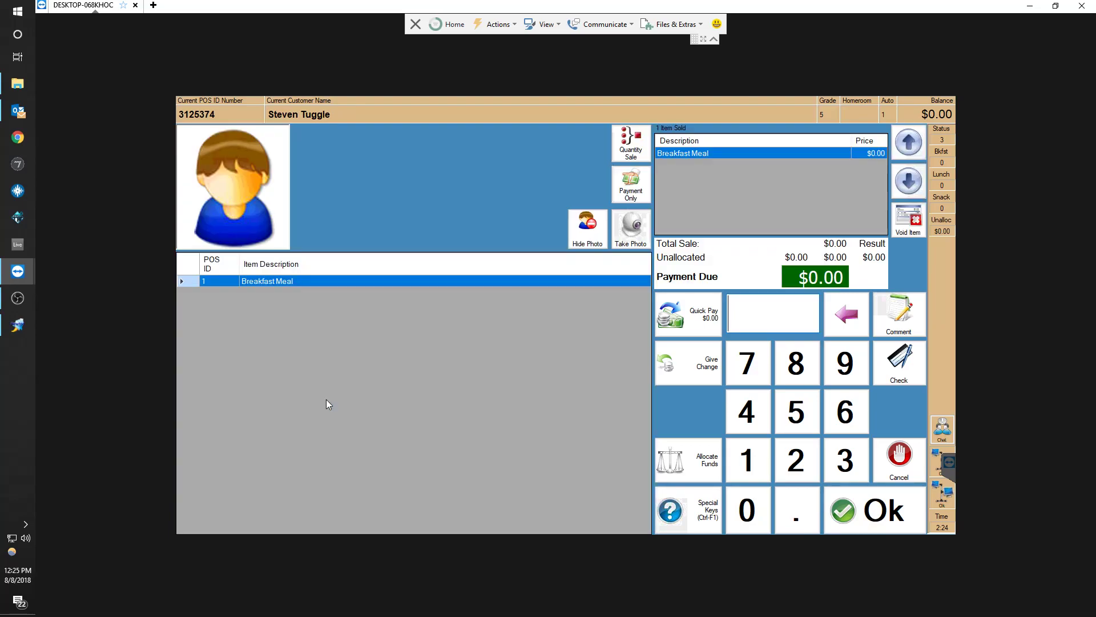
key("Return")
Move four students down the list and complete another Breakfast Meal sale
key("Return")
key("Down")
key("Down")
key("Down")
key("Down")
key("Return")
key("Return")
key("Return")
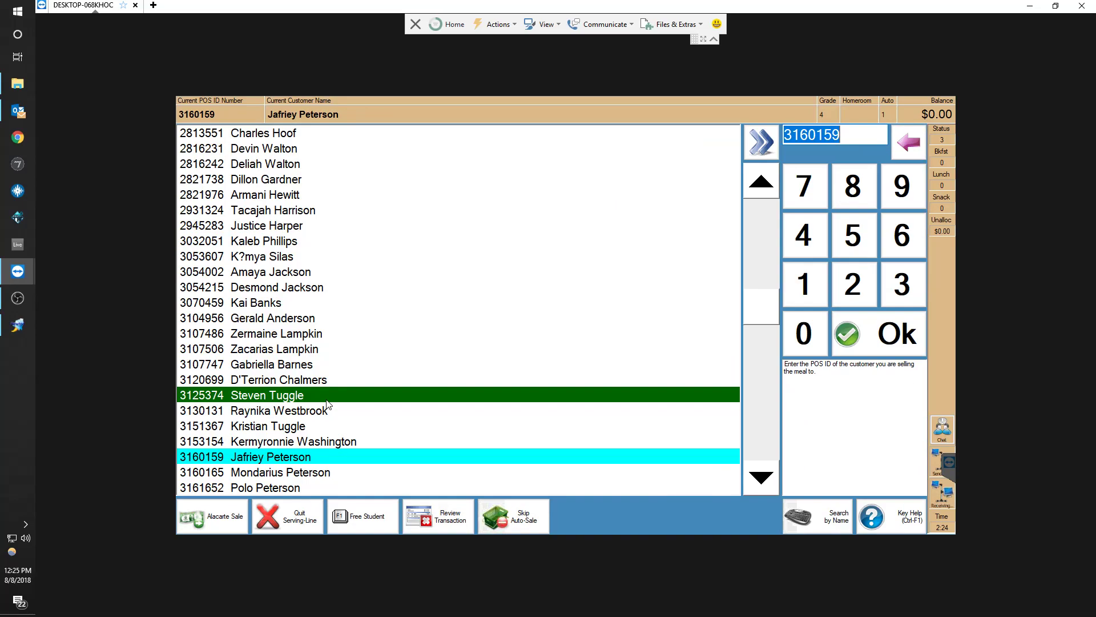
Quit the serving line and end the batch without entering an ending cash balance
left_click(294, 522)
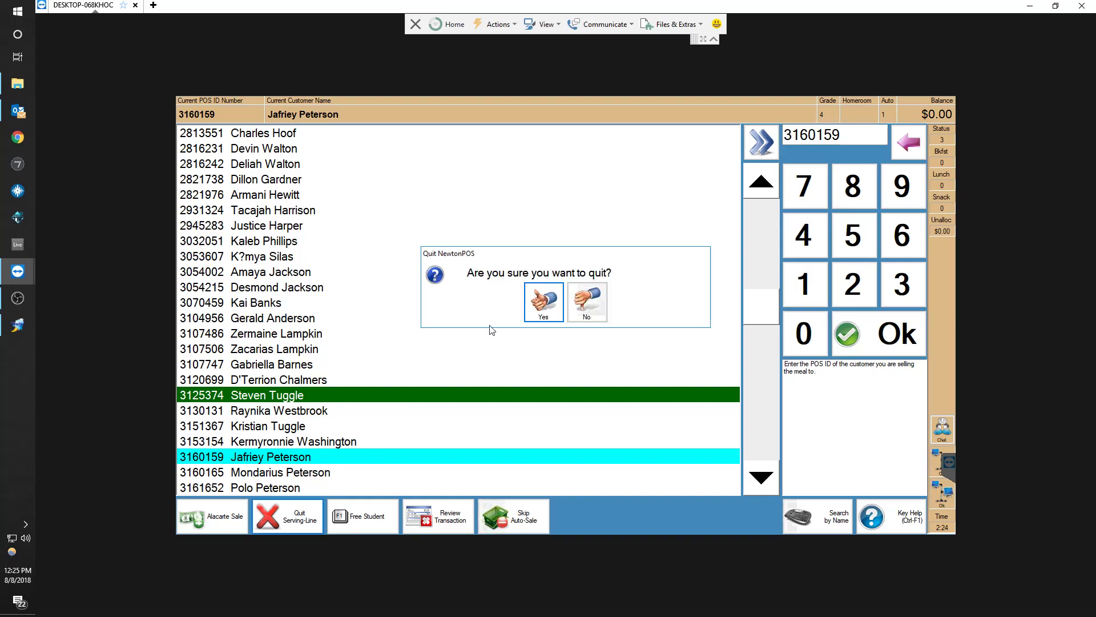
left_click(537, 306)
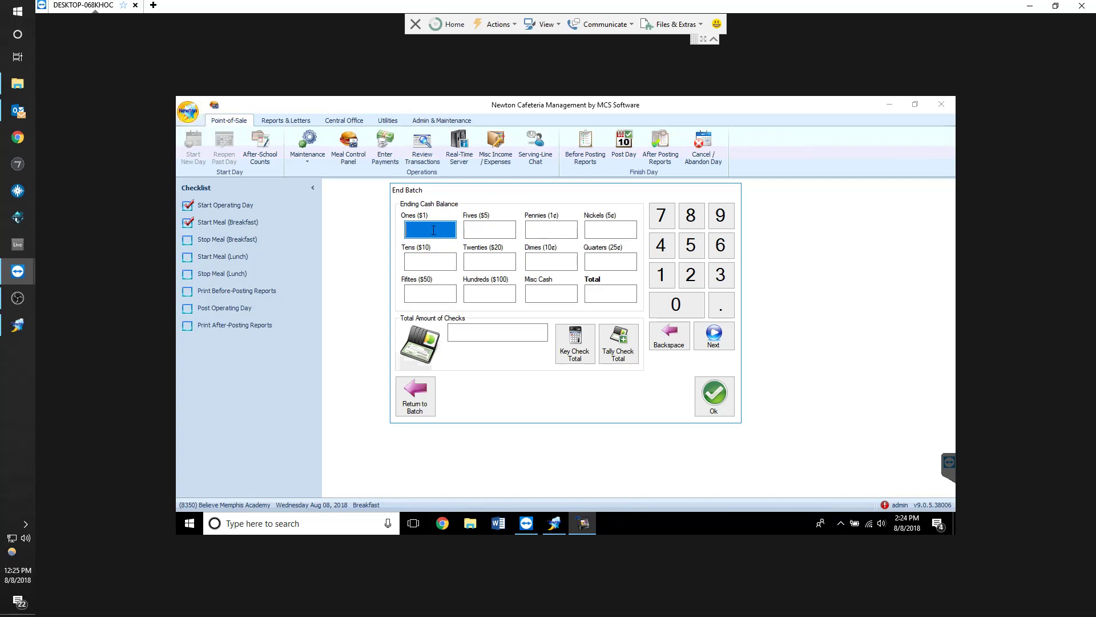
left_click(714, 394)
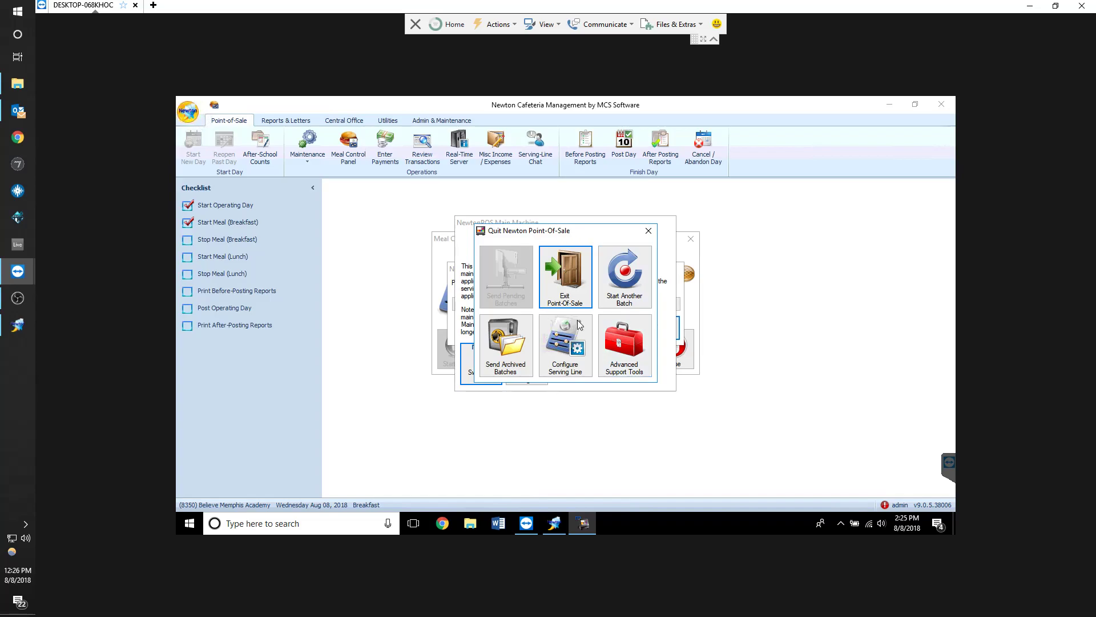
Send the archived batch 20180808 from the Quit Point-Of-Sale options
left_click(511, 350)
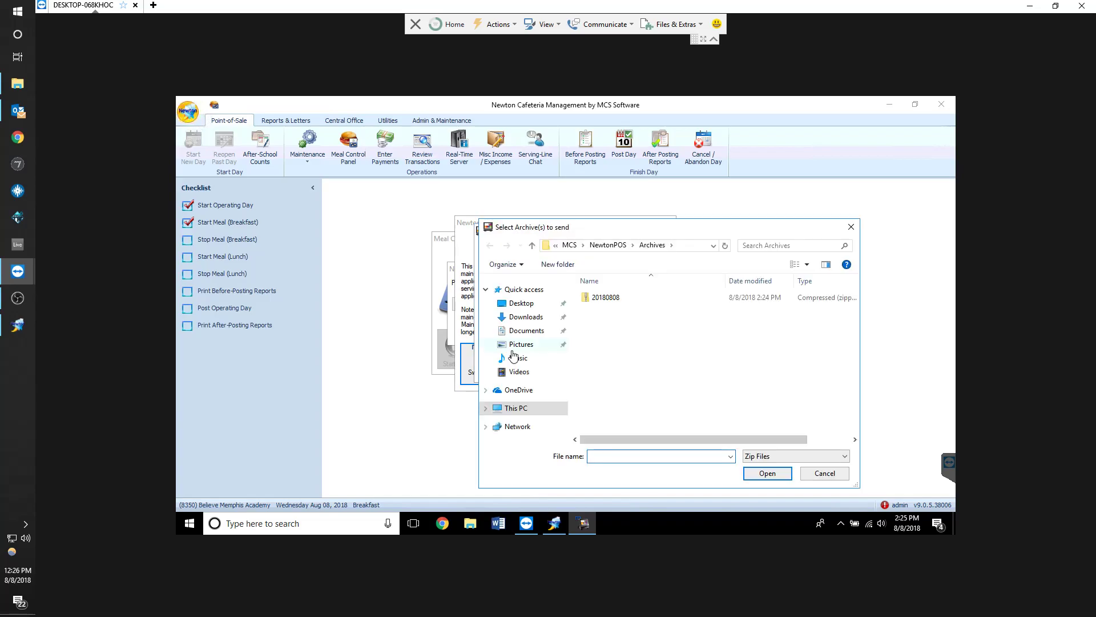
double_click(623, 299)
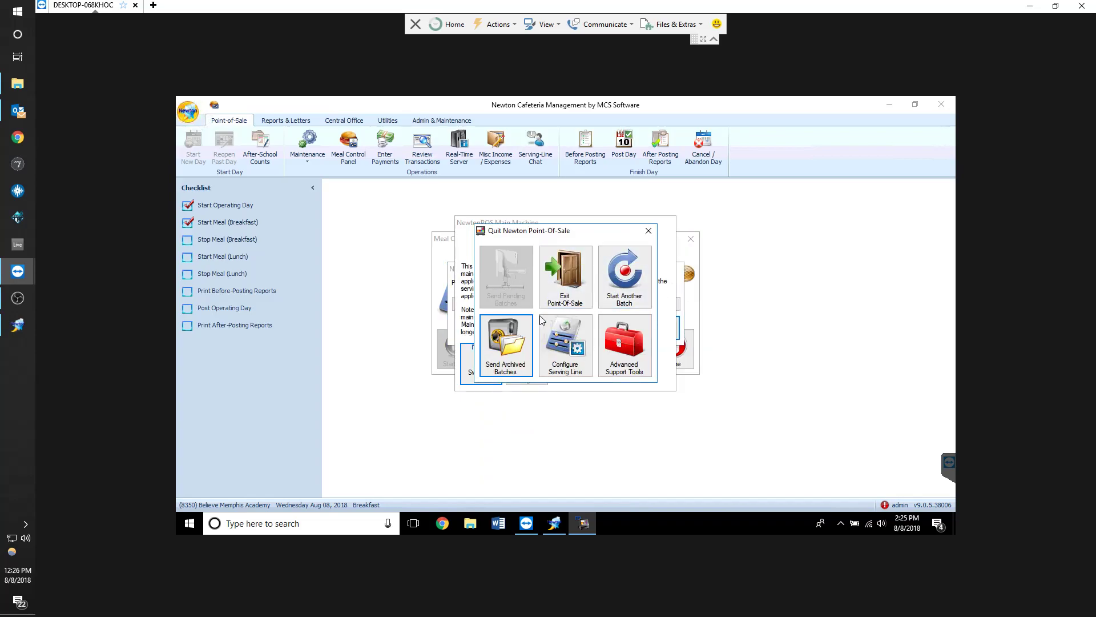
Exit Point-Of-Sale and stop the current breakfast meal
left_click(570, 290)
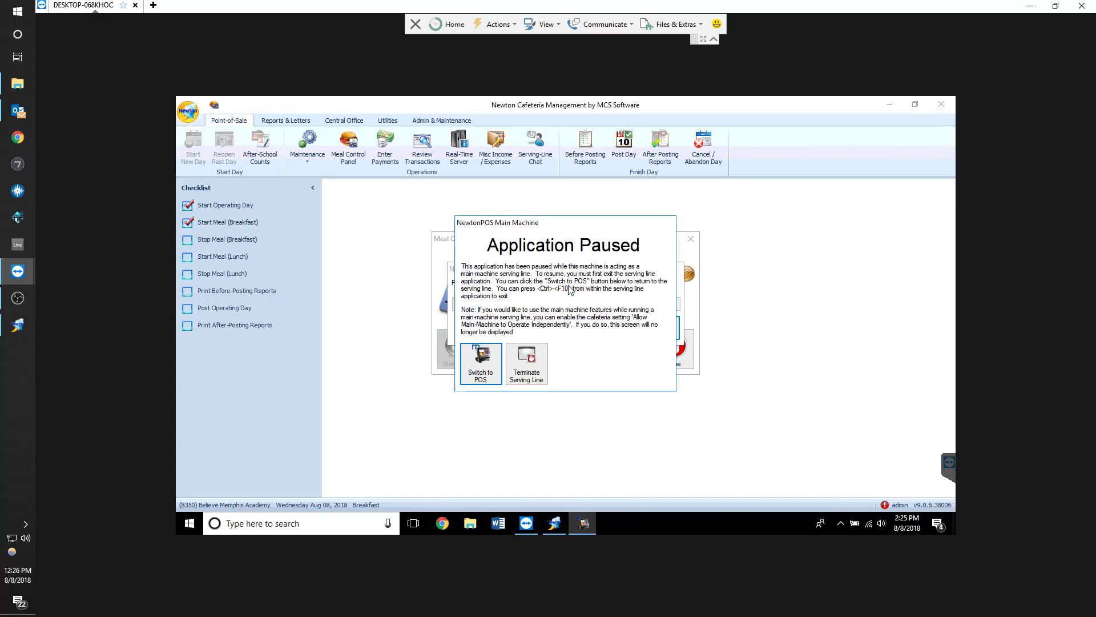
left_click(587, 347)
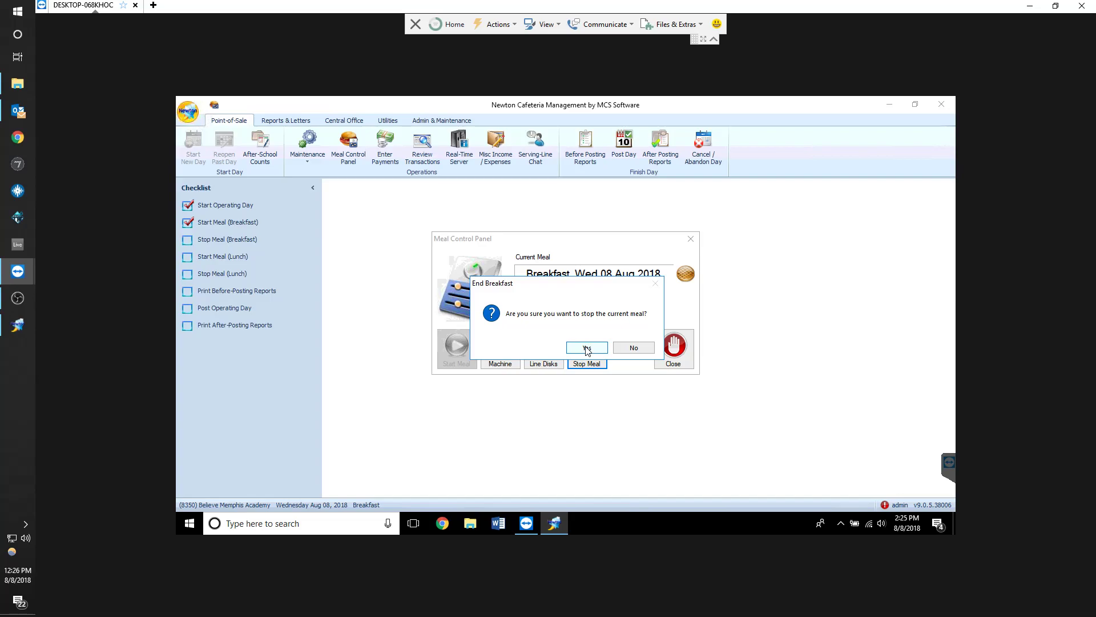
left_click(588, 348)
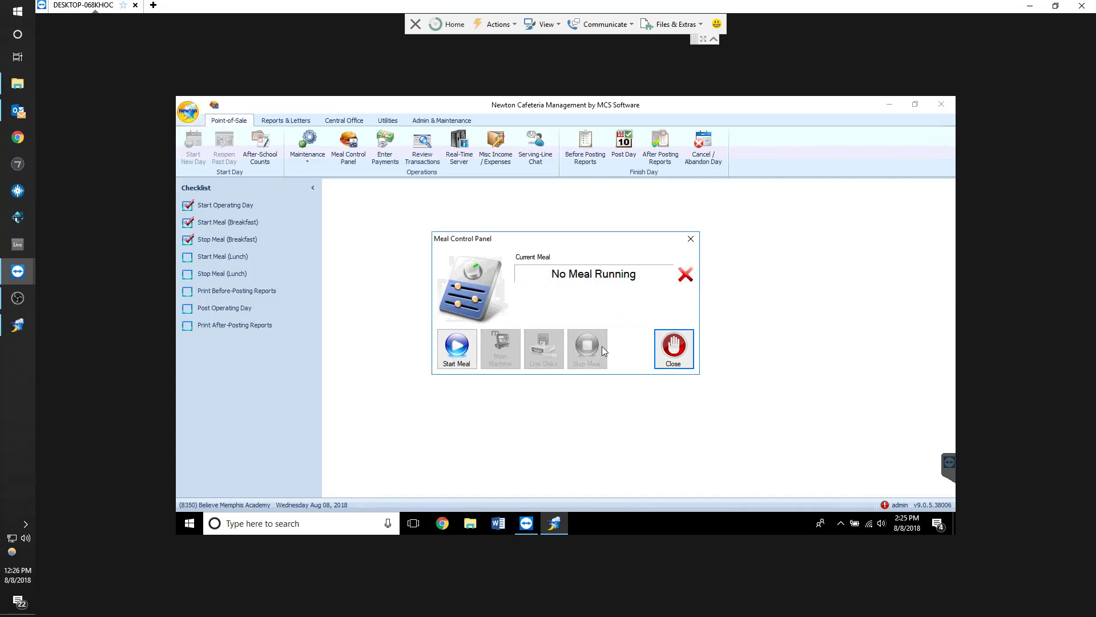
Open Review Transactions and retrieve the offline network batches
left_click(422, 156)
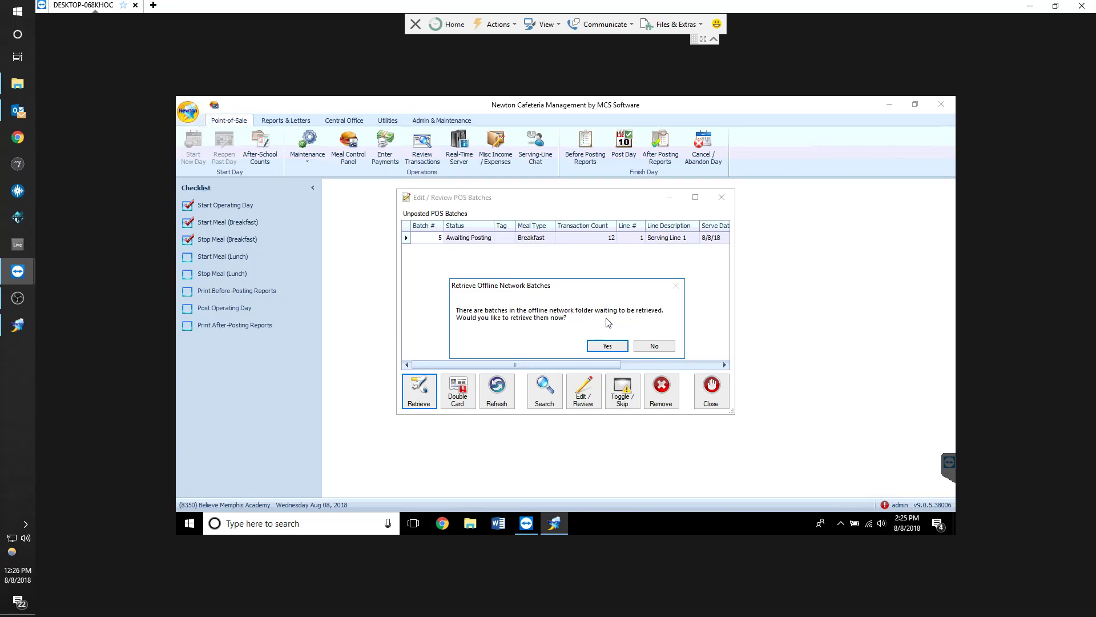
left_click_drag(537, 290, 489, 315)
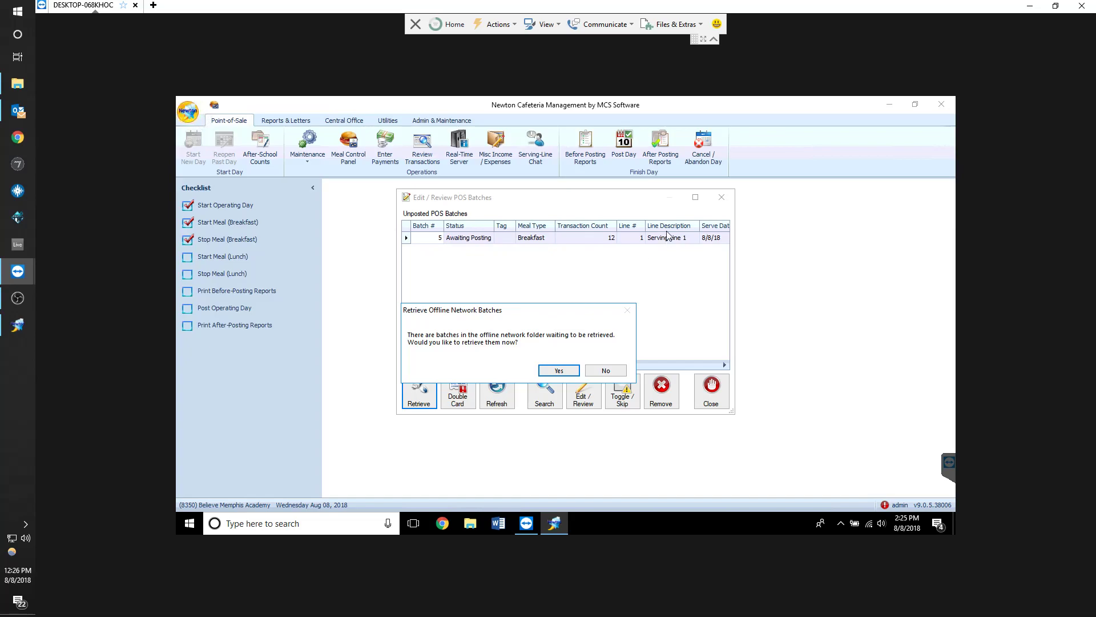
left_click(559, 371)
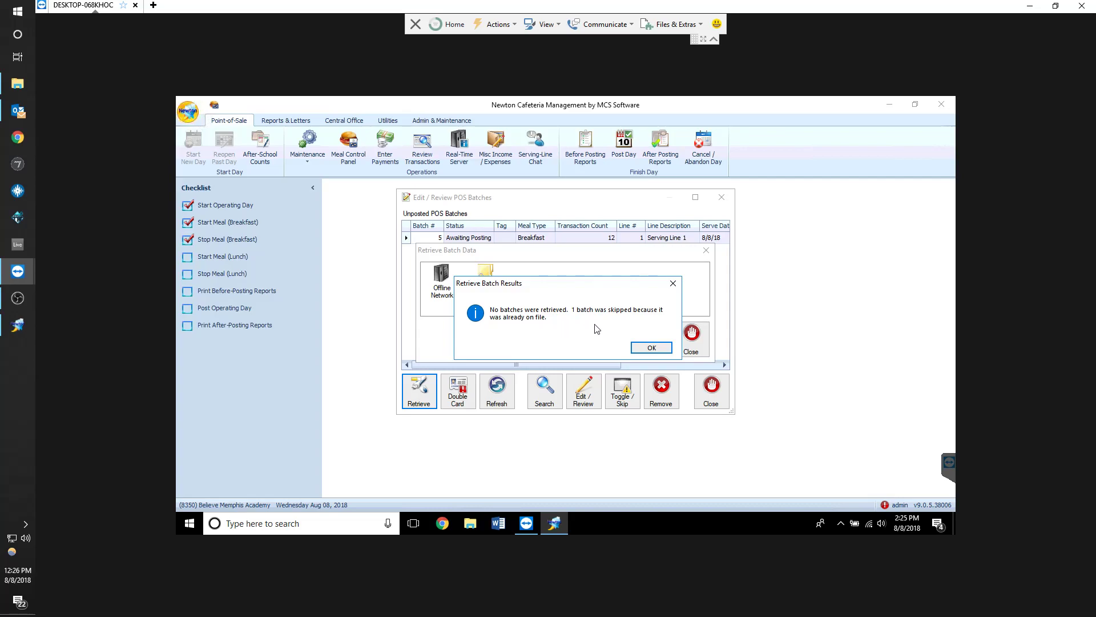
left_click(651, 348)
Enlarge the POS batches window, inspect the unposted breakfast batch, and close the window
left_click_drag(734, 413, 855, 447)
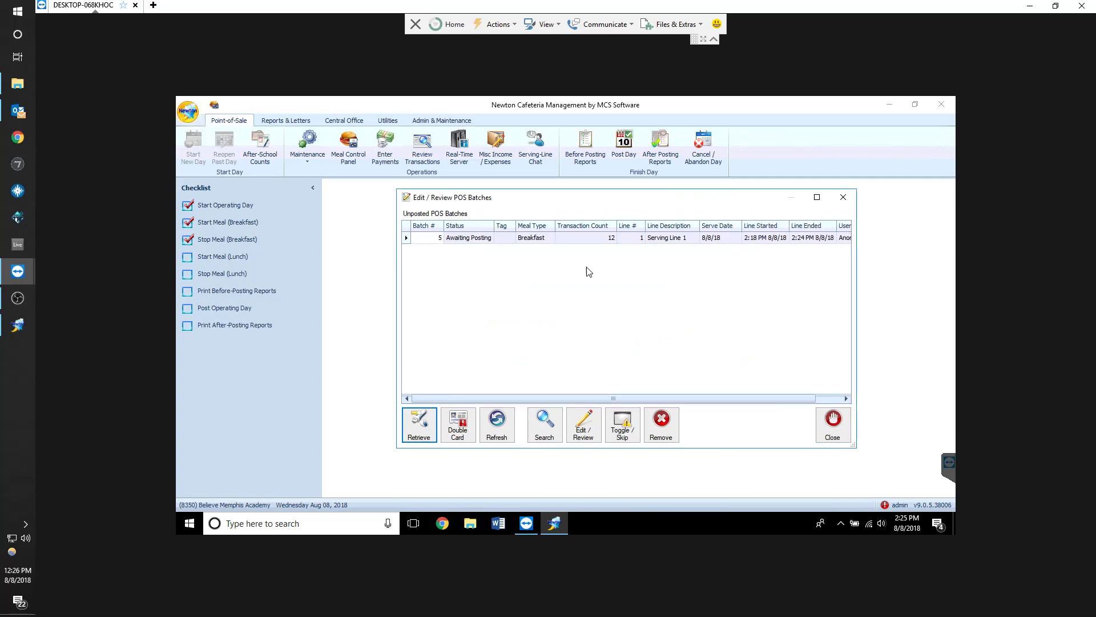
left_click(563, 240)
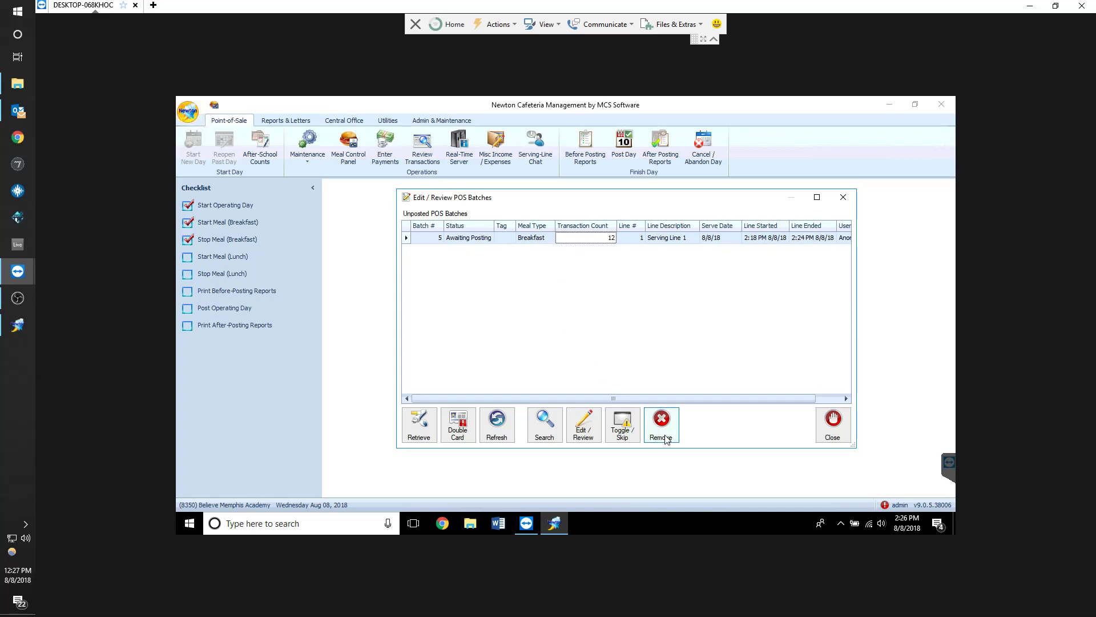
left_click(513, 239)
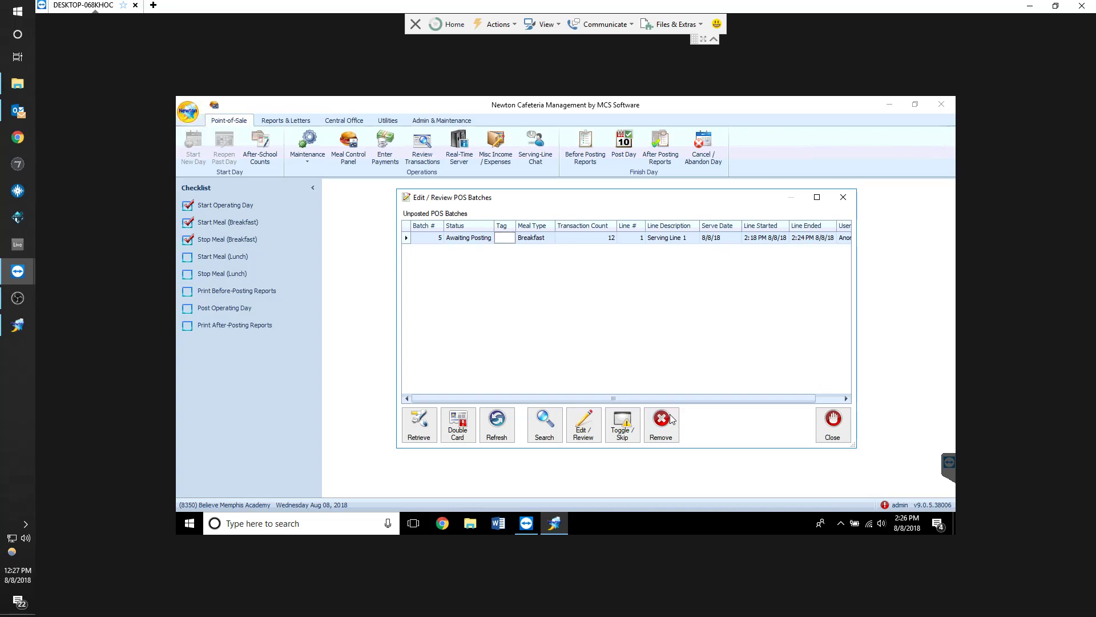
left_click(832, 425)
left_click(223, 225)
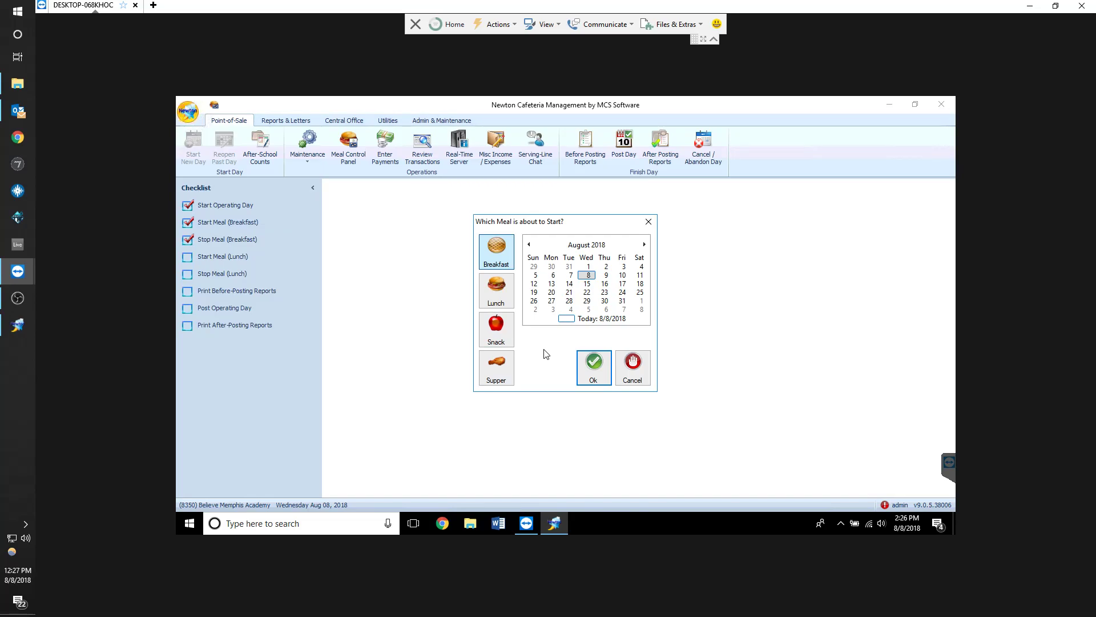
left_click(636, 368)
left_click(688, 357)
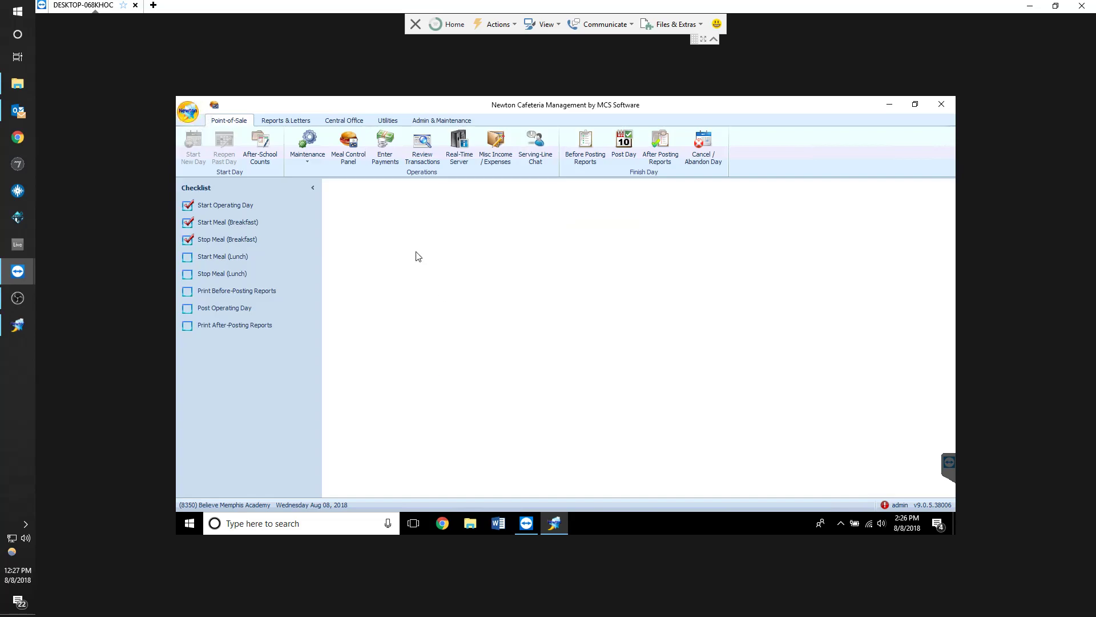
Reopen Review Transactions and retrieve batch data for the unposted breakfast batch again
left_click(423, 162)
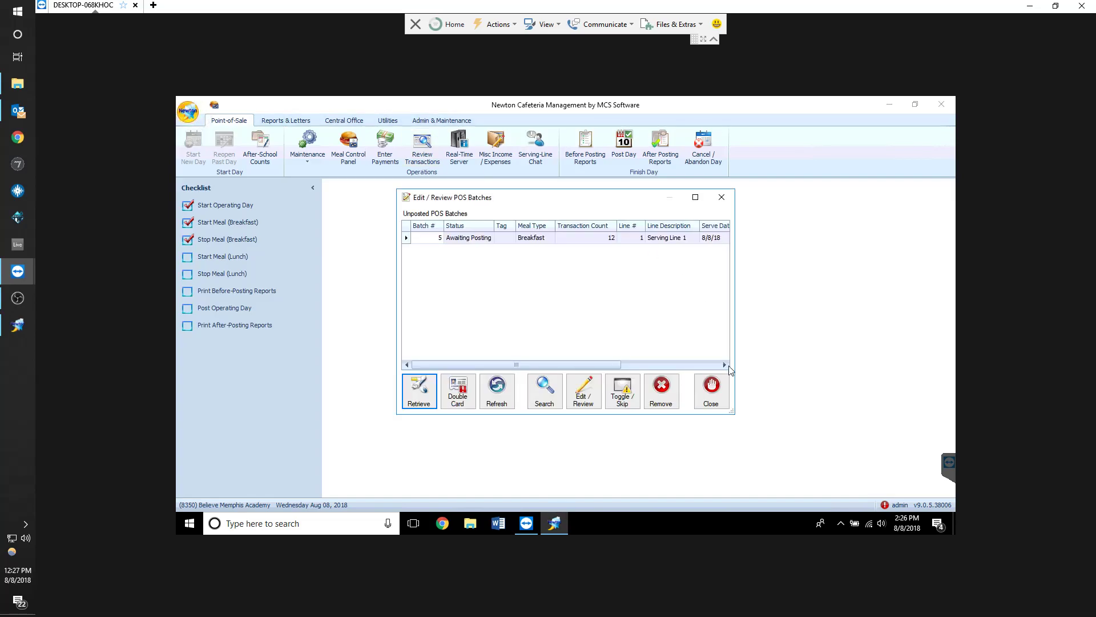
left_click_drag(735, 415, 802, 432)
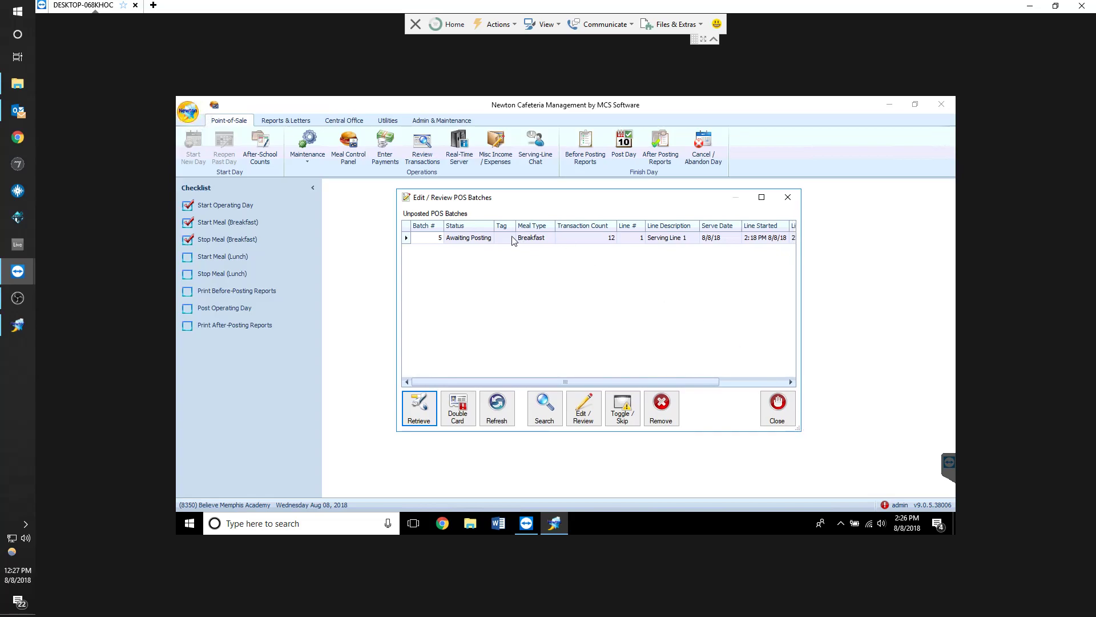
left_click(488, 239)
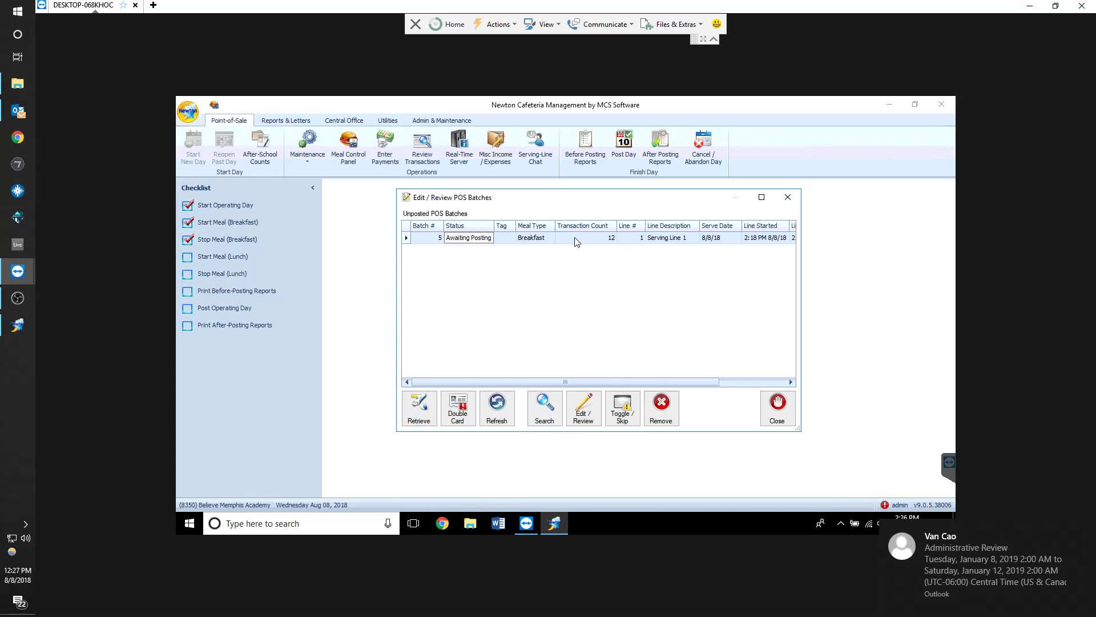
left_click(423, 414)
left_click(517, 290)
double_click(518, 290)
left_click(599, 347)
double_click(474, 294)
left_click(601, 347)
left_click(724, 345)
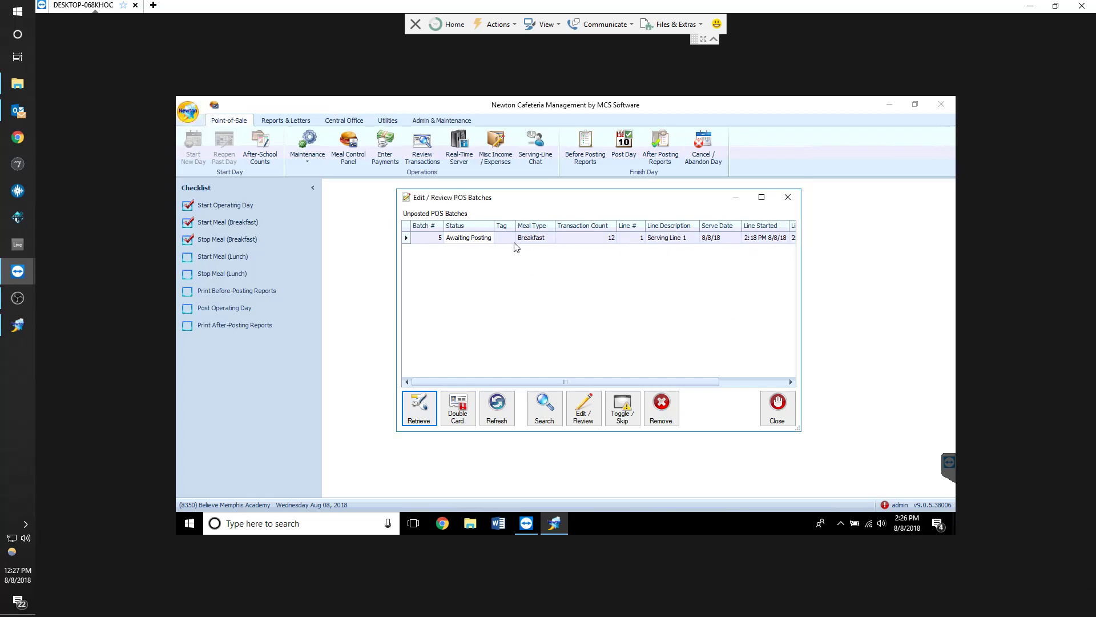
Open the breakfast batch for editing and re-save the $3.00 transaction through Edit Transaction with 3.00 tendered
double_click(477, 244)
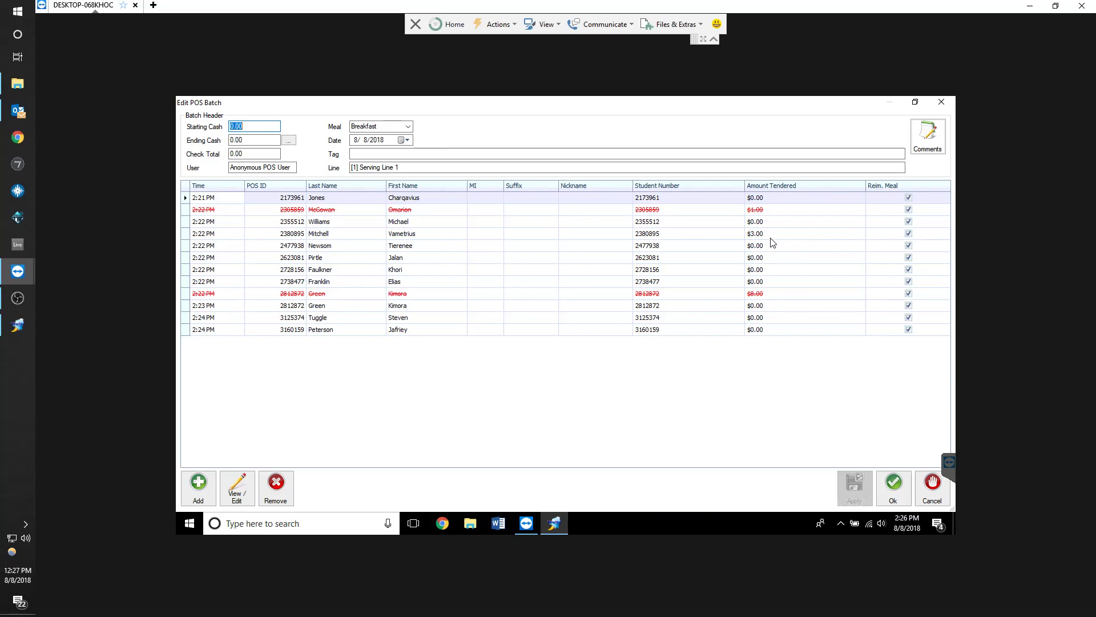
left_click(740, 235)
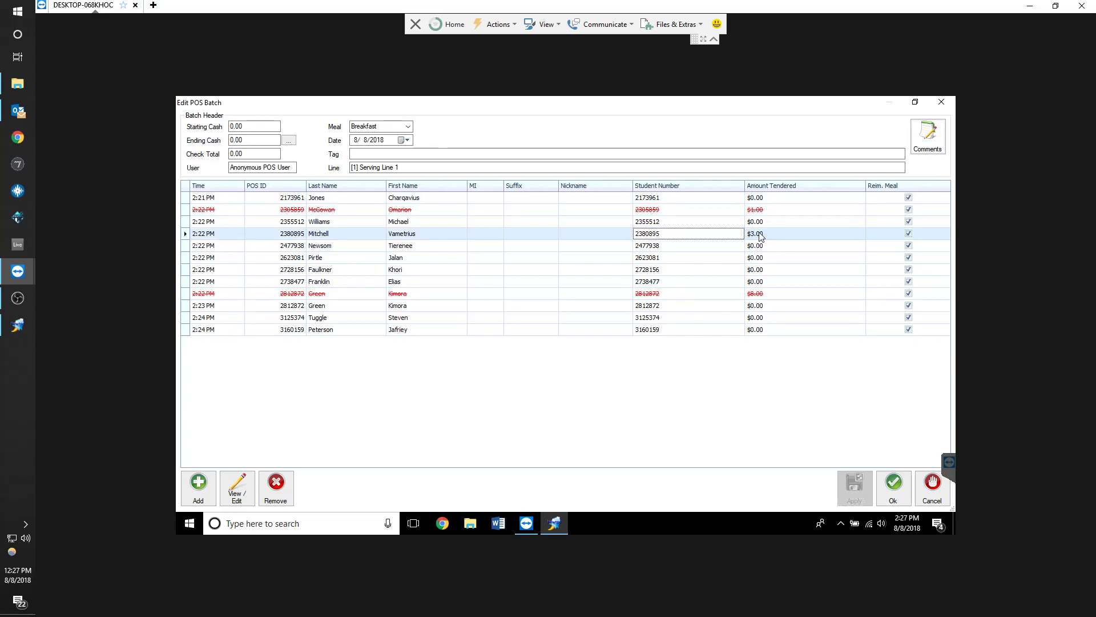
left_click(765, 239)
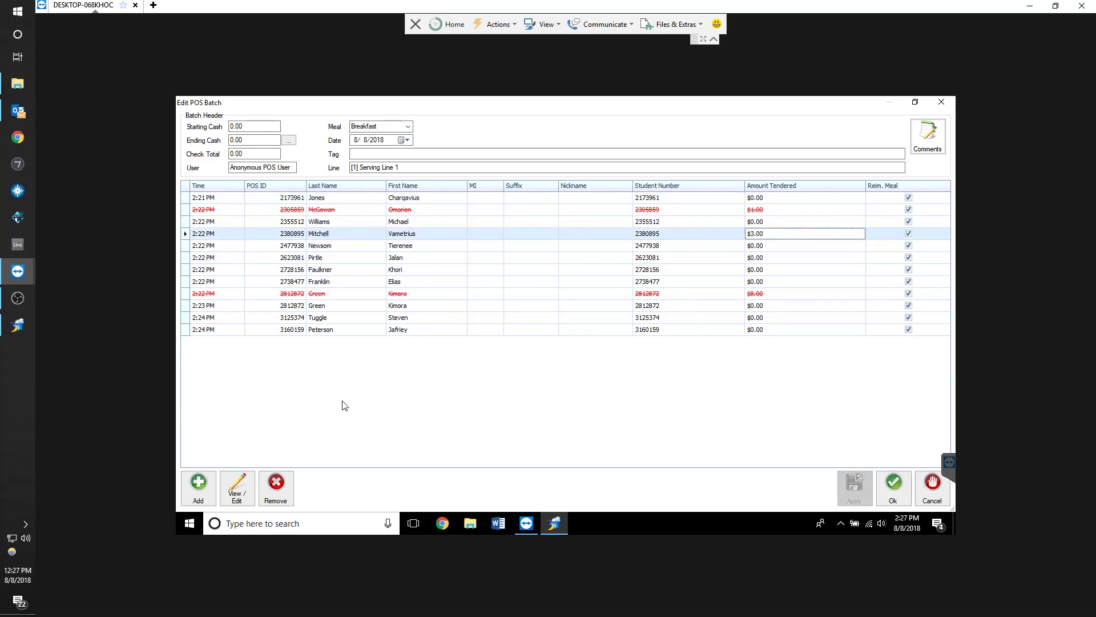
left_click(234, 491)
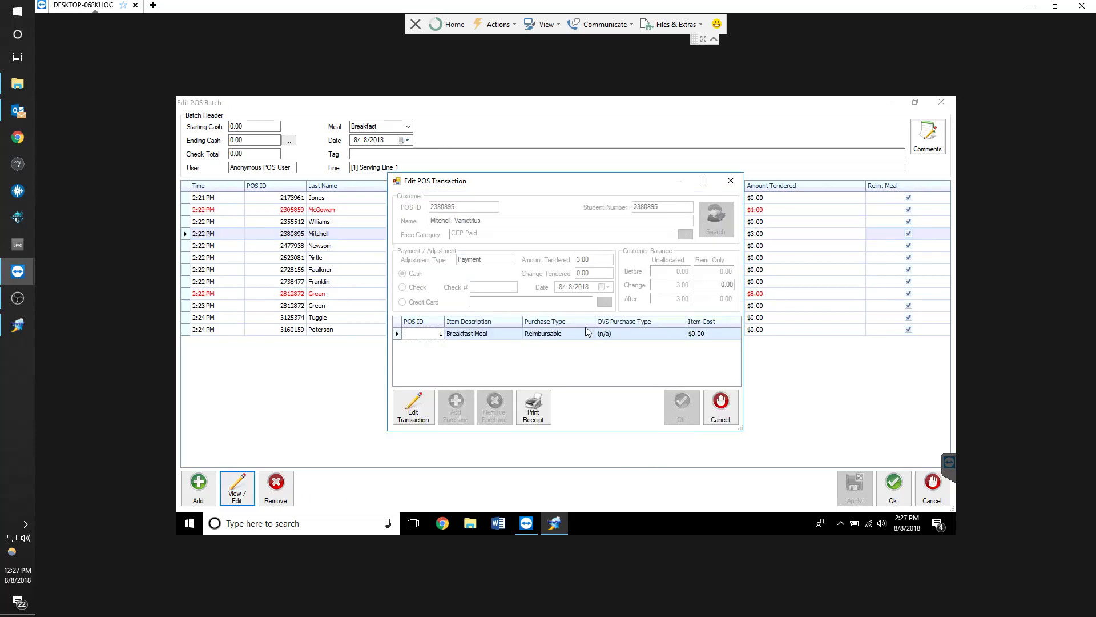
left_click(424, 406)
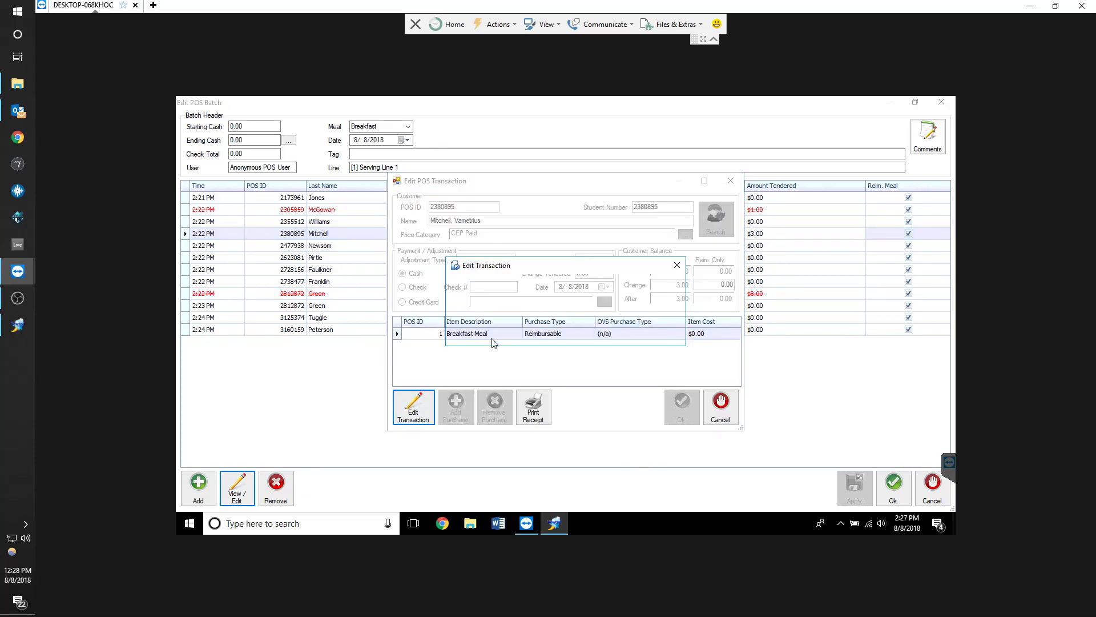
left_click(616, 316)
left_click(580, 260)
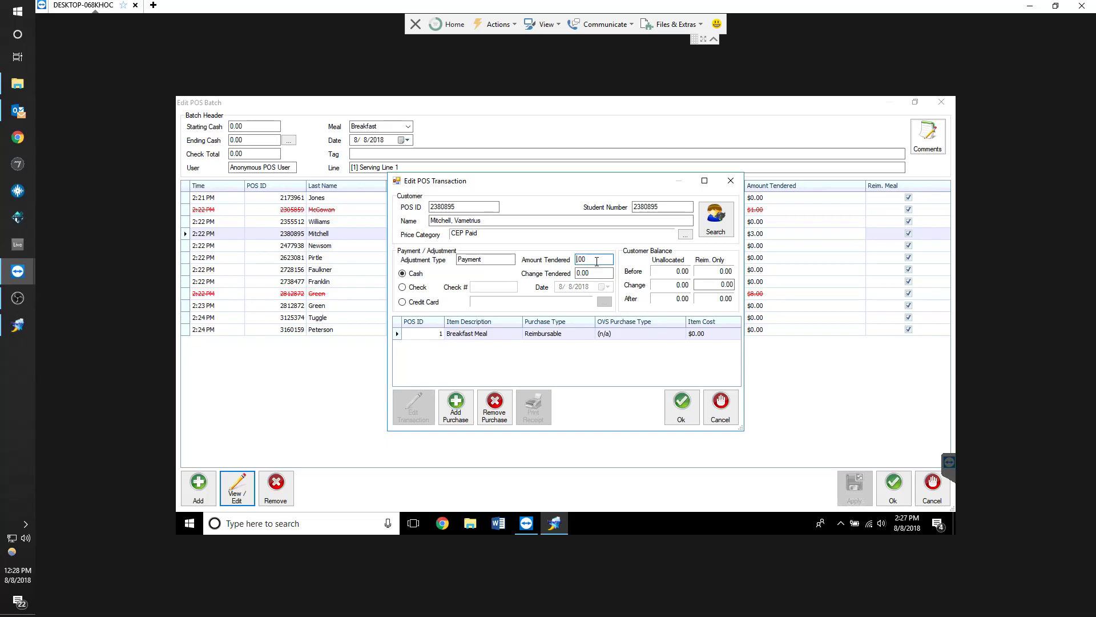
left_click(682, 409)
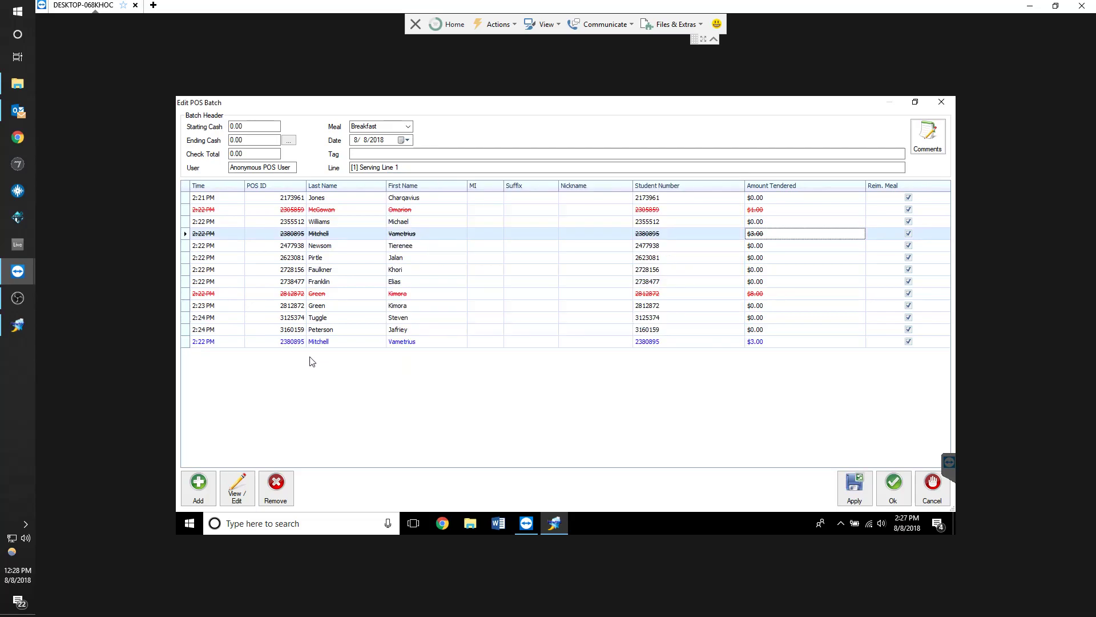
Sort the batch's transactions by last name, student number and amount tendered
left_click(322, 344)
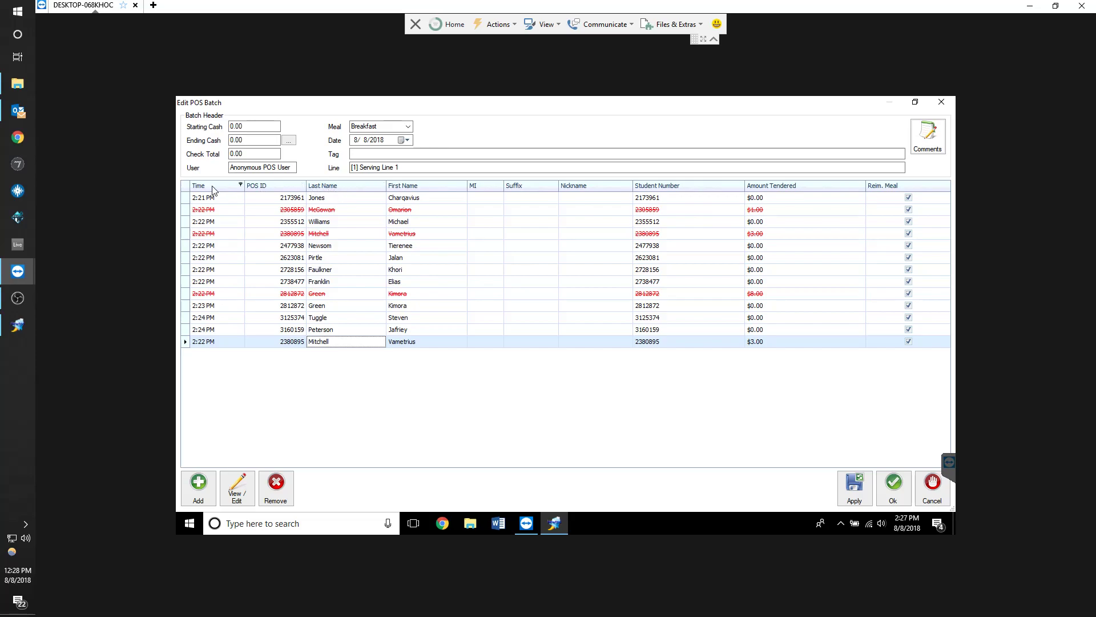
left_click(377, 186)
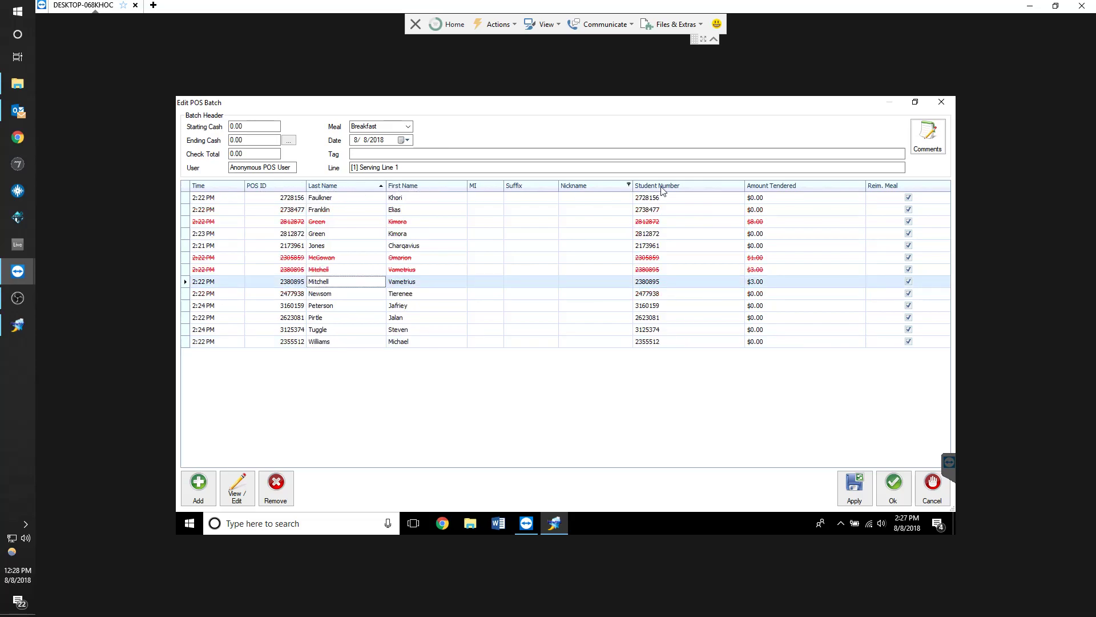
left_click(735, 187)
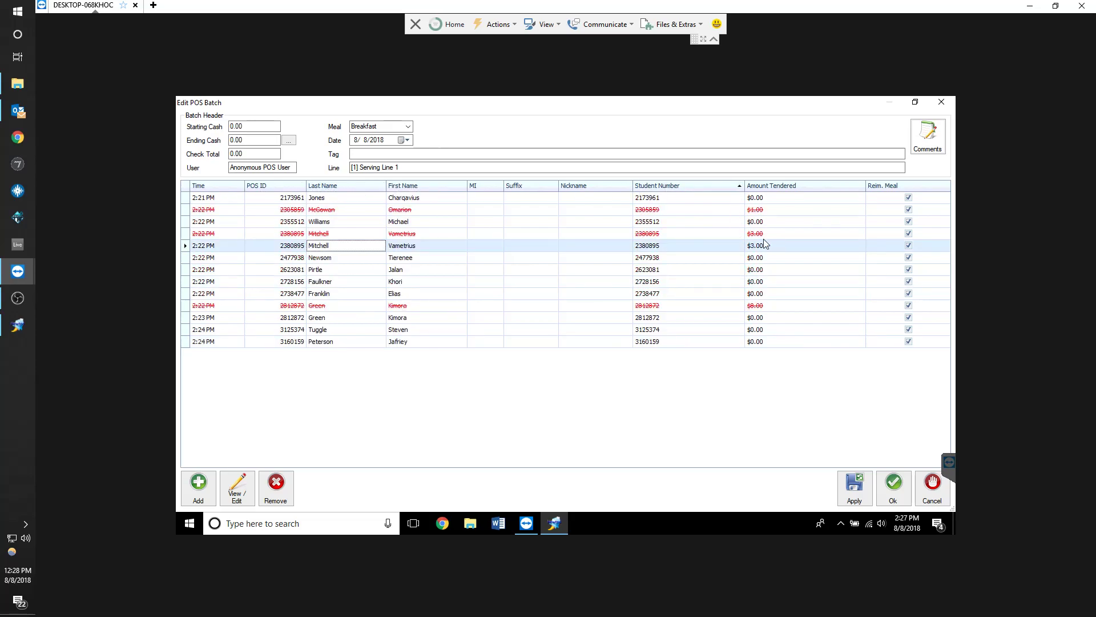
left_click(770, 188)
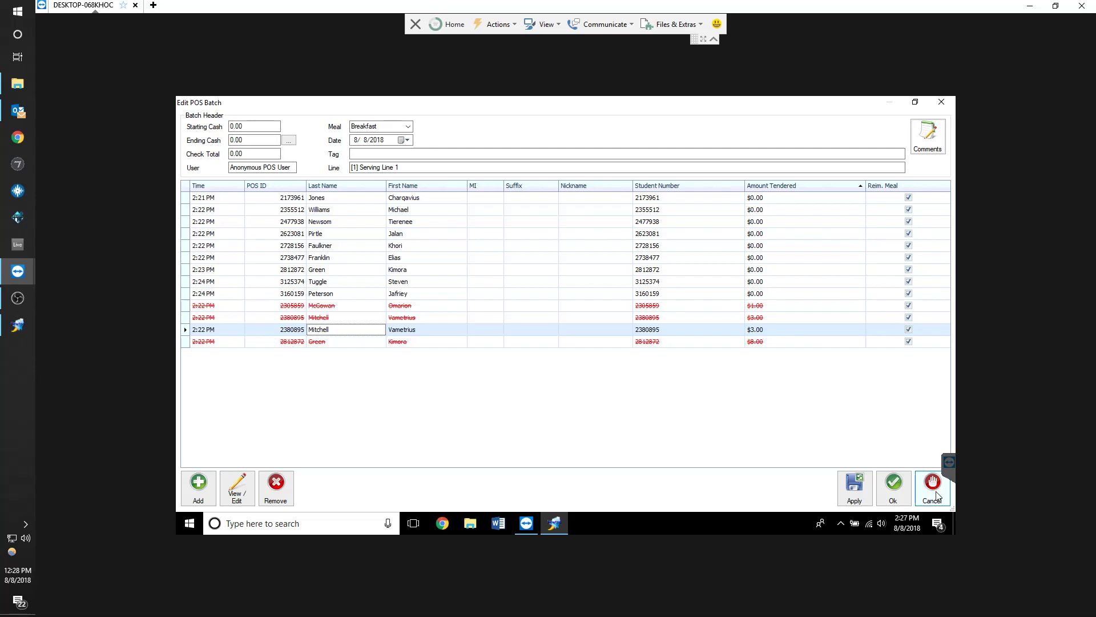
Sort the batch's transactions by reimbursable meal, save the batch, and close the POS batches window
left_click(912, 186)
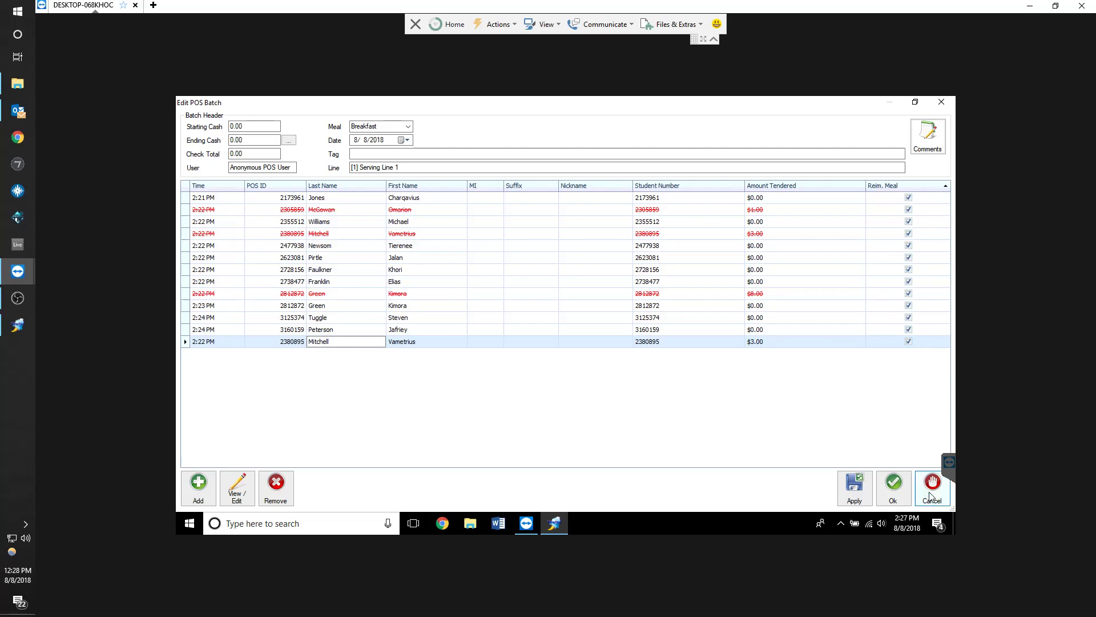
left_click(895, 487)
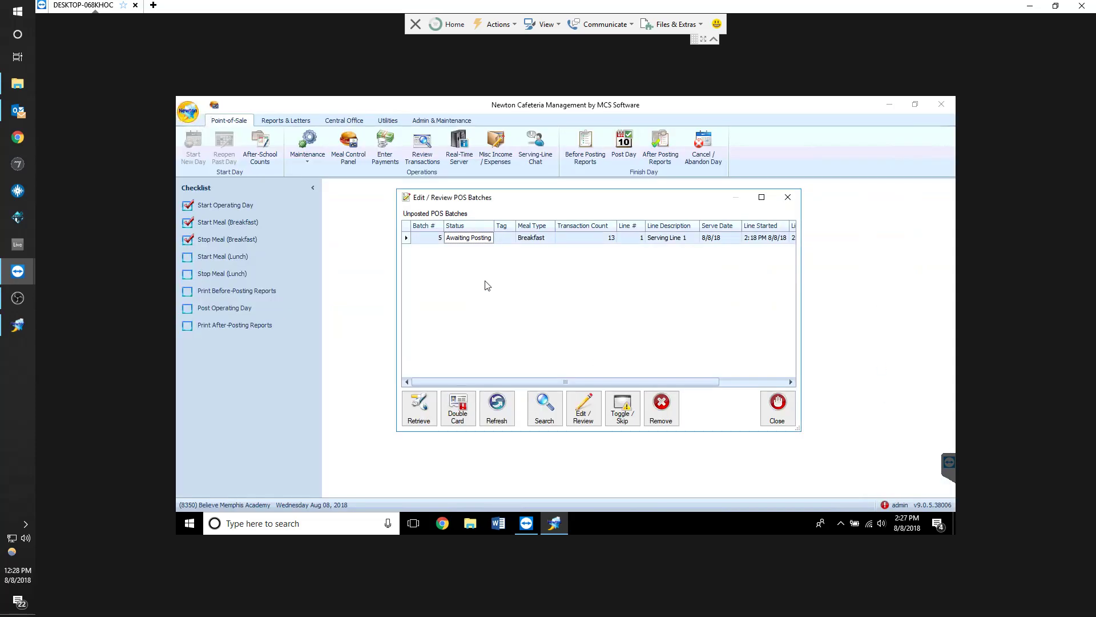
left_click(778, 407)
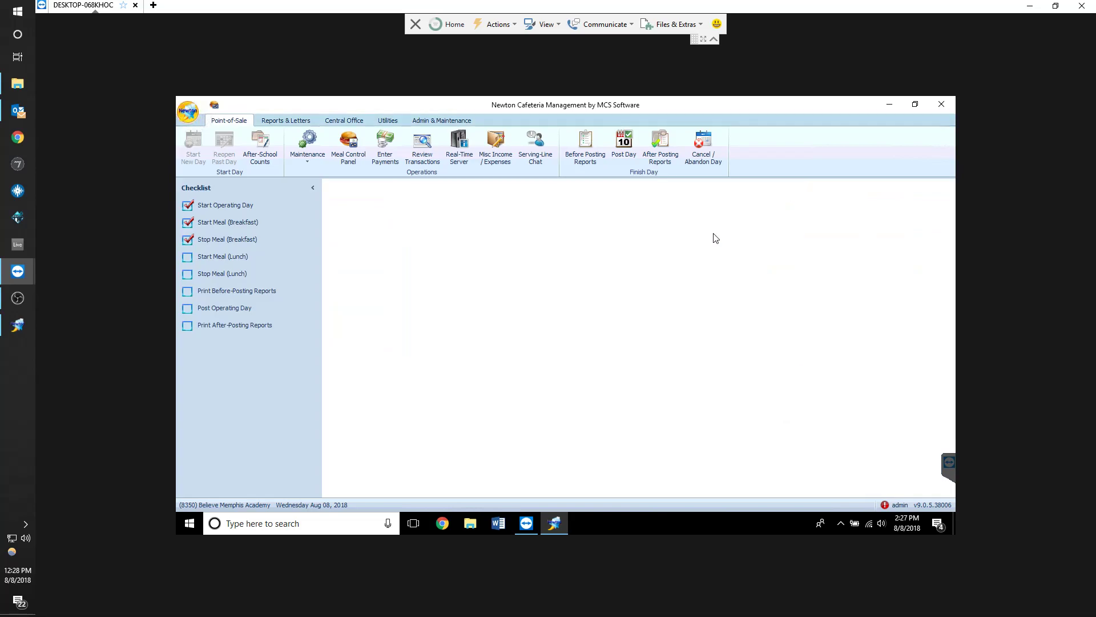
Start the lunch meal for 8/8/2018 and log in to the main machine's serving line anonymously
left_click(233, 256)
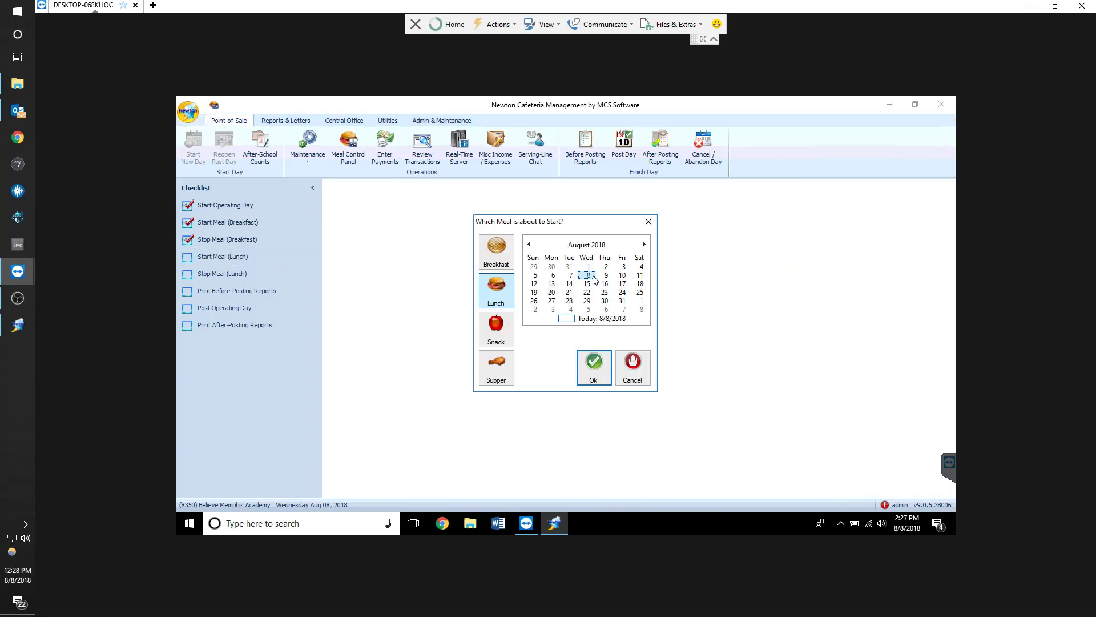
left_click(590, 360)
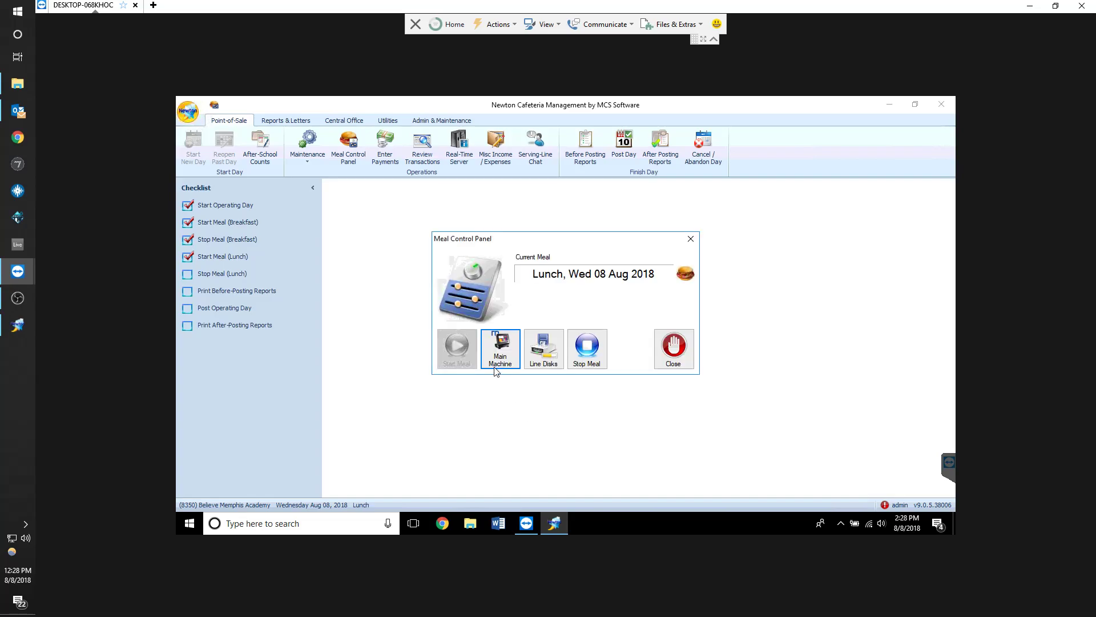
left_click(496, 360)
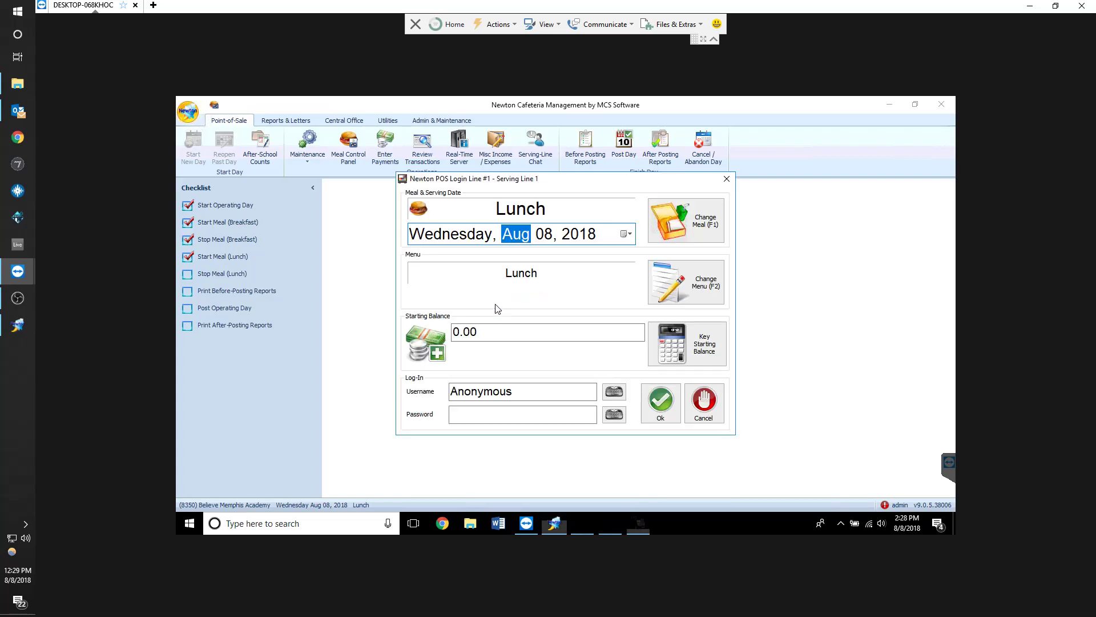
left_click(662, 405)
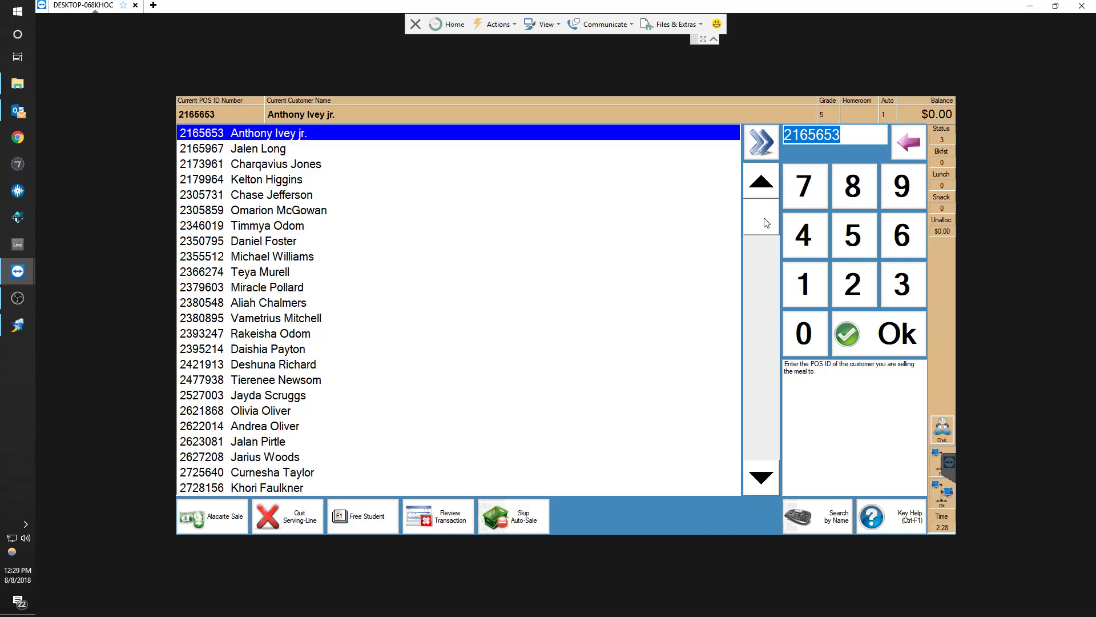
Sell lunch meals to students from the serving-line customer list
left_click_drag(761, 219, 768, 187)
left_click(258, 153)
left_click(314, 138)
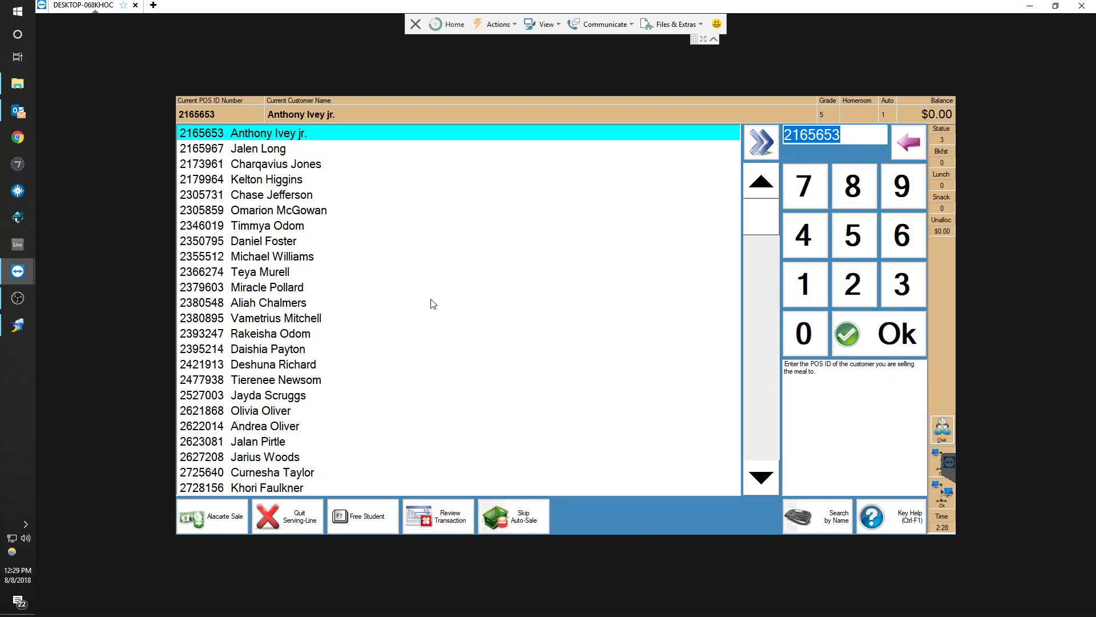
double_click(430, 300)
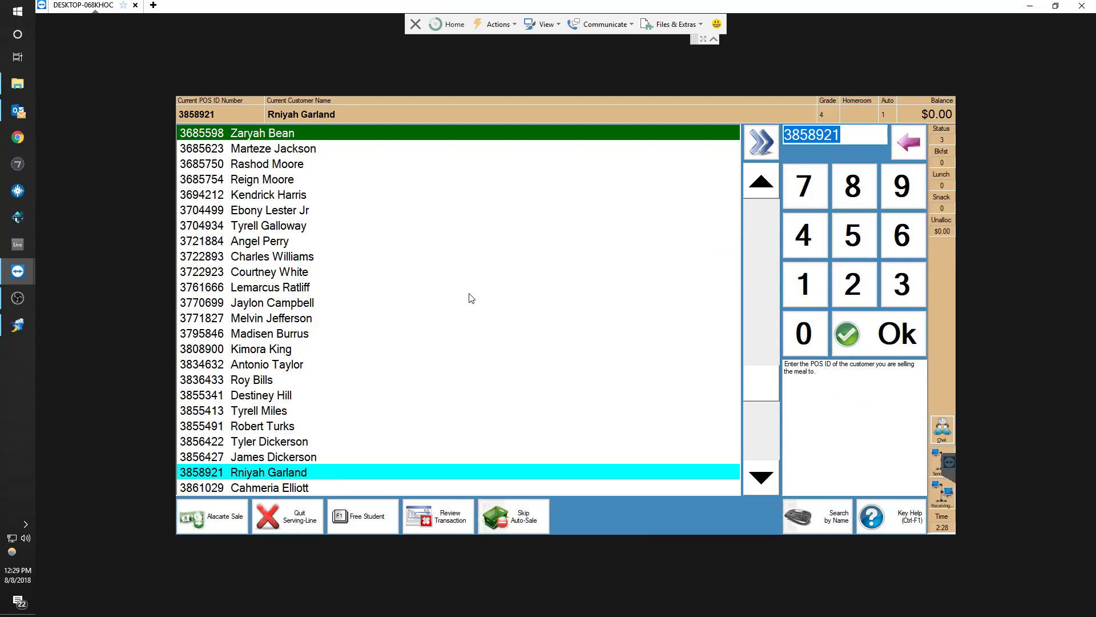
left_click(297, 520)
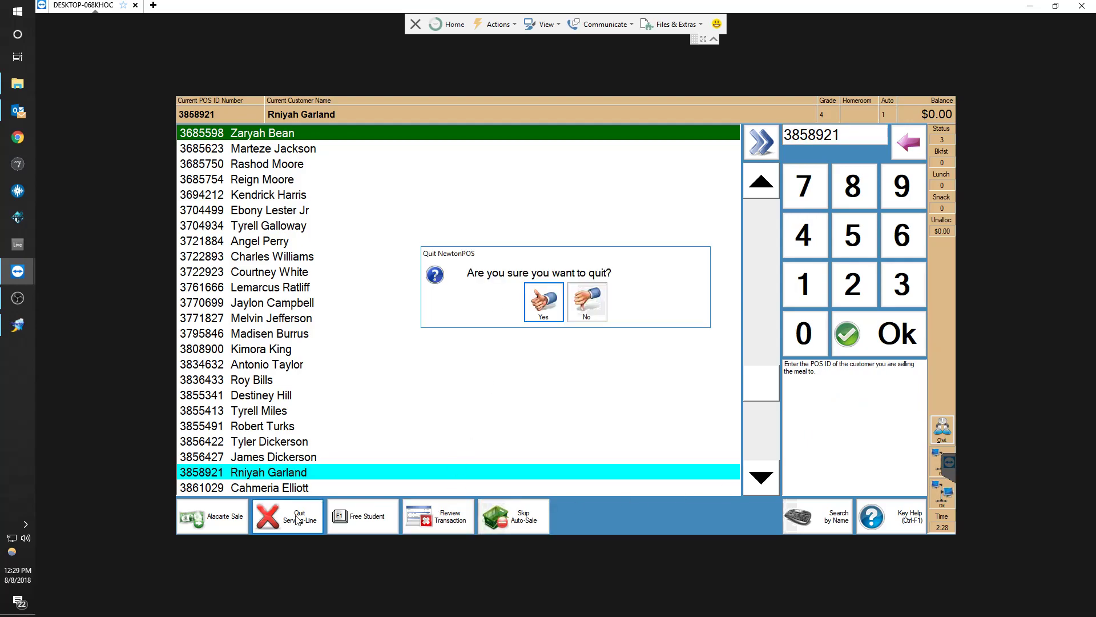
left_click(597, 303)
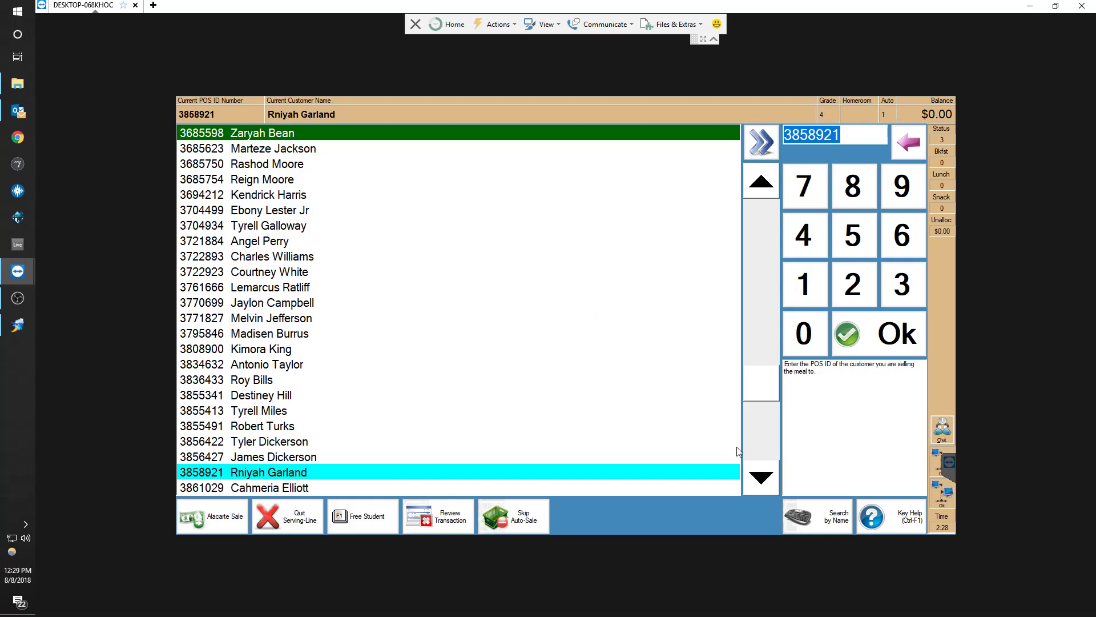
scroll(490, 424, "down", 4)
scroll(436, 367, "up", 1)
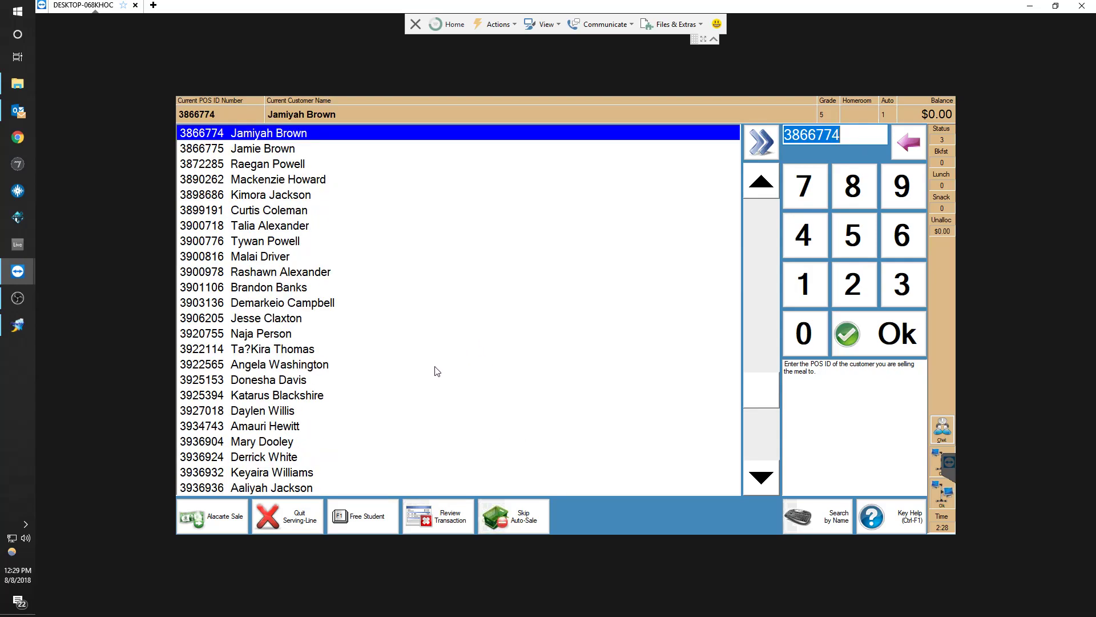
scroll(437, 372, "up", 5)
Try to sell a lunch meal to a student who was already served, then cancel the sale
left_click(291, 381)
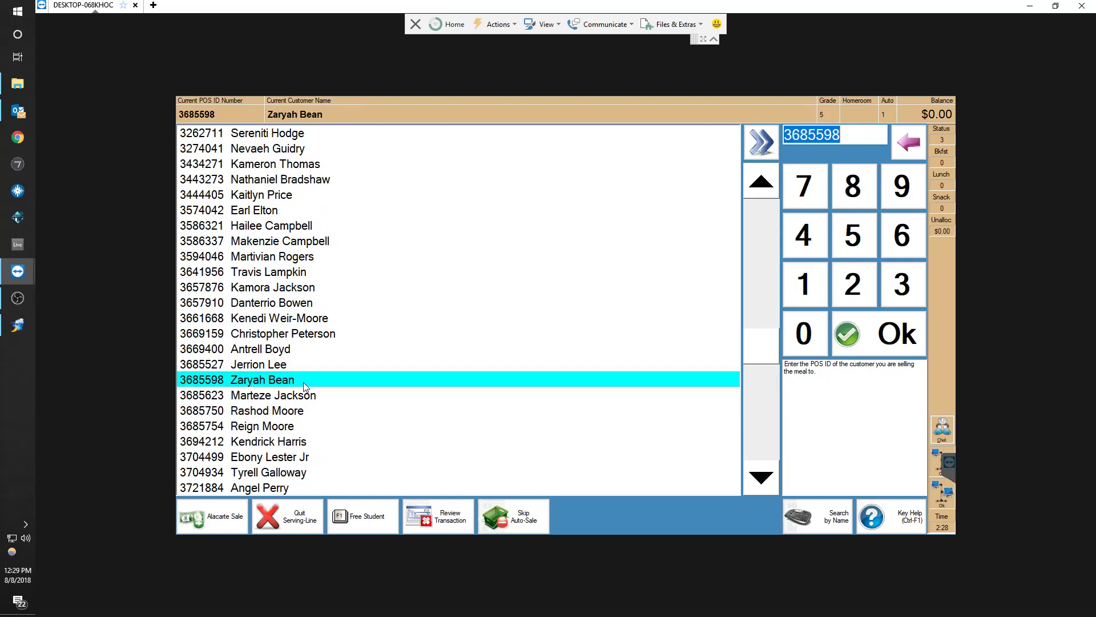
left_click(328, 339)
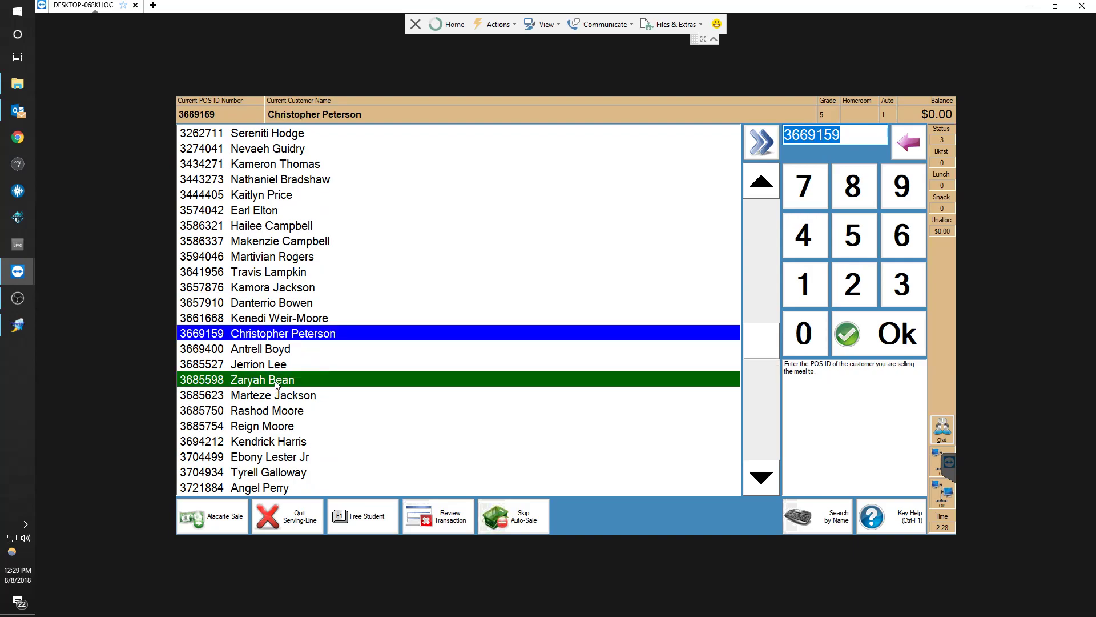
left_click(278, 383)
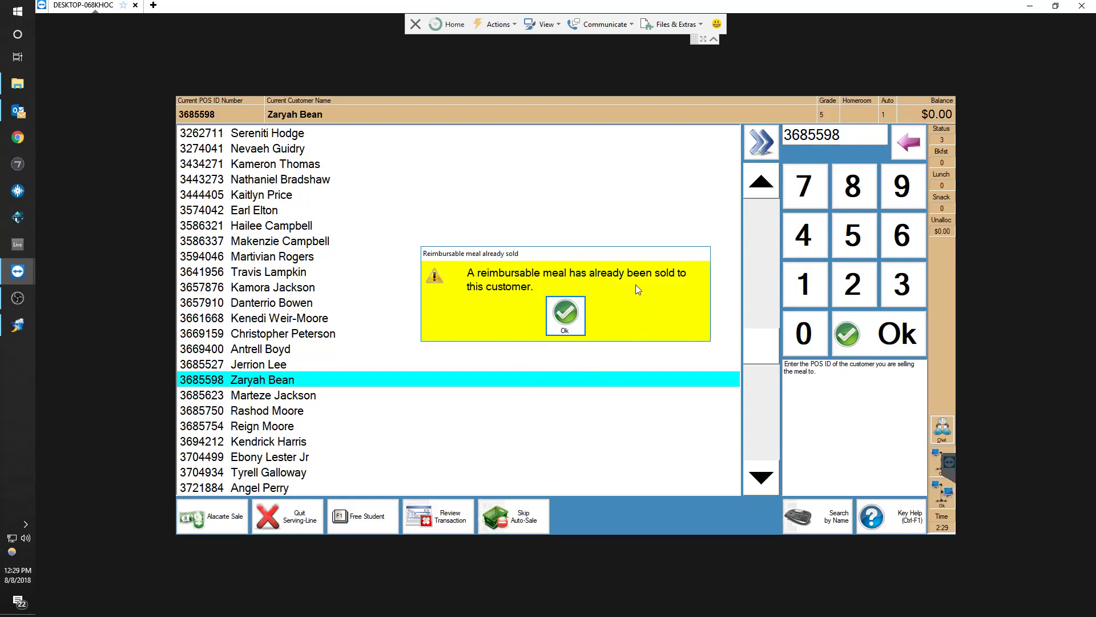
left_click(569, 322)
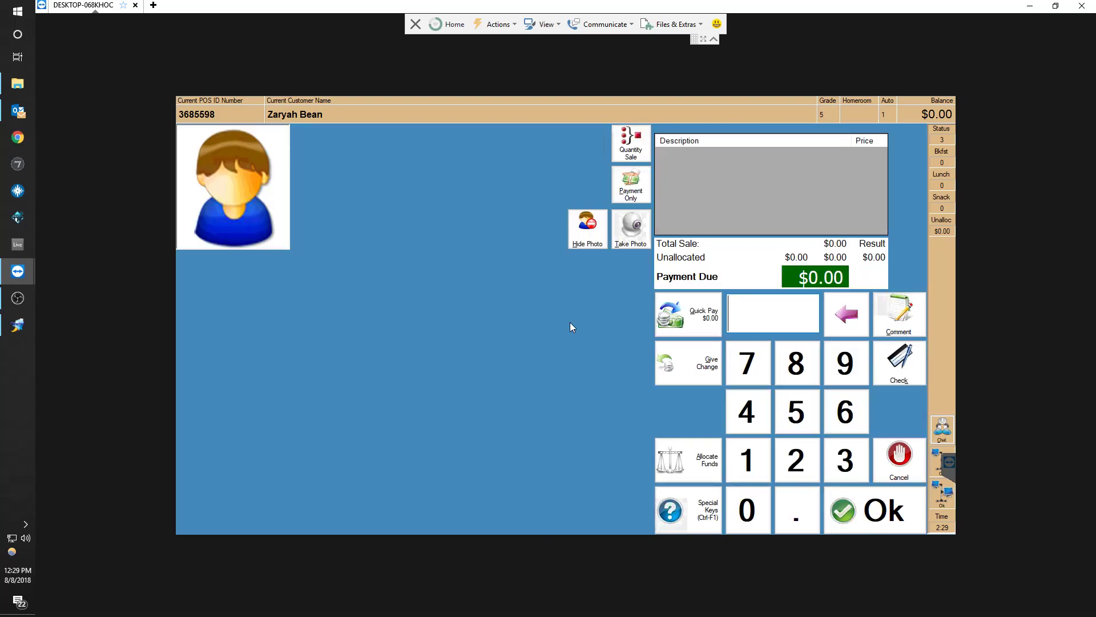
type("1")
key("Return")
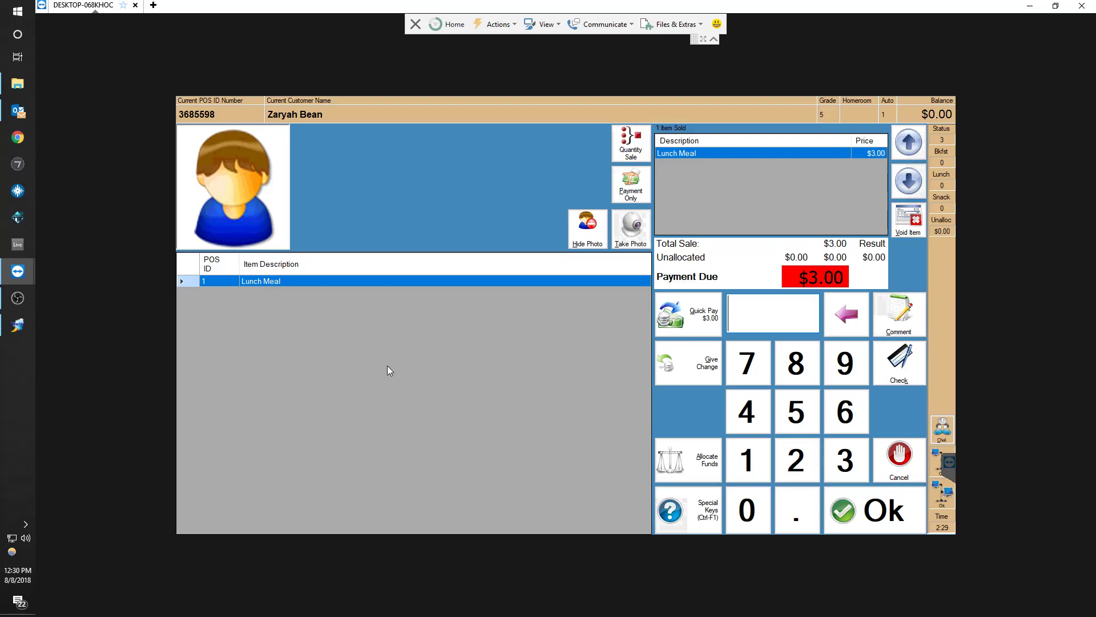
left_click(900, 460)
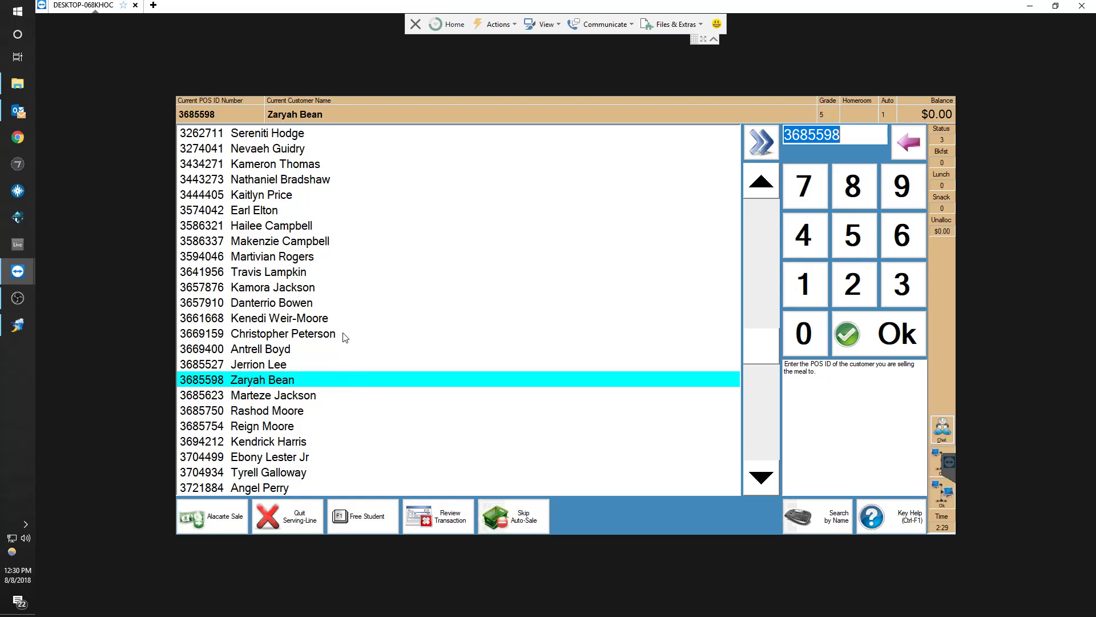
Page through the customer list and review the lunch transactions sold on this line
key("Page_Up")
key("Page_Up")
key("Page_Up")
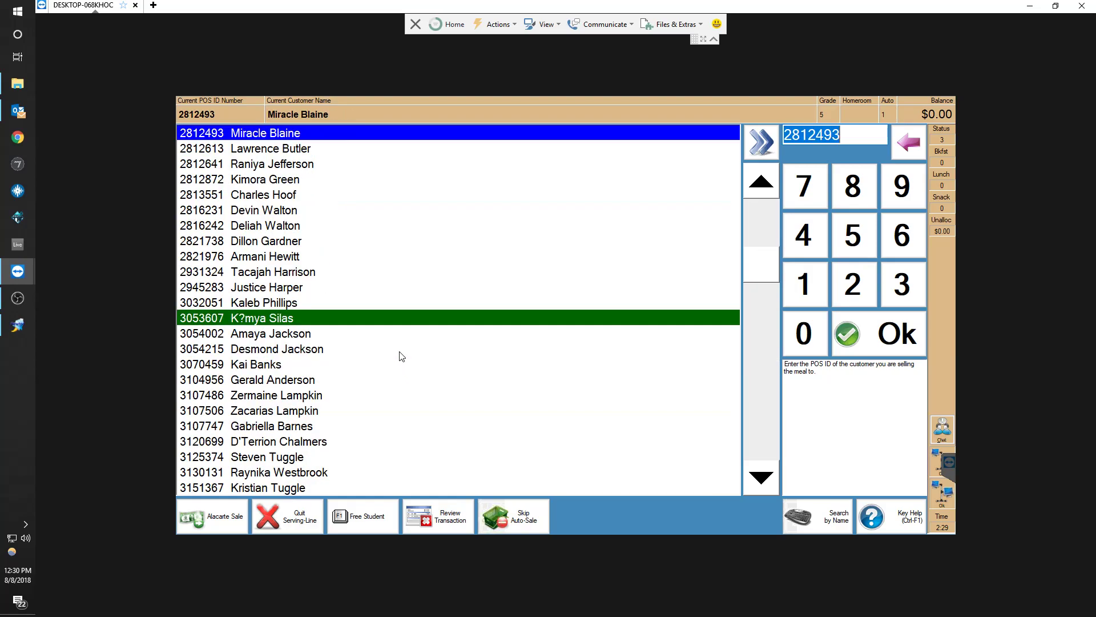
key("Page_Down")
key("Page_Down")
key("Page_Down")
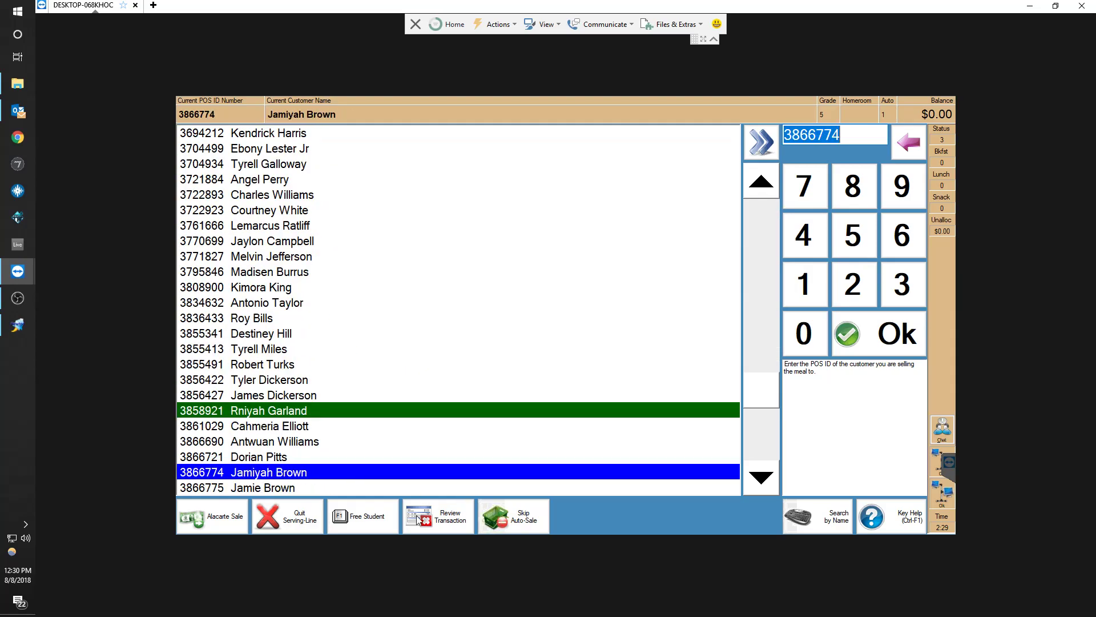
left_click(443, 523)
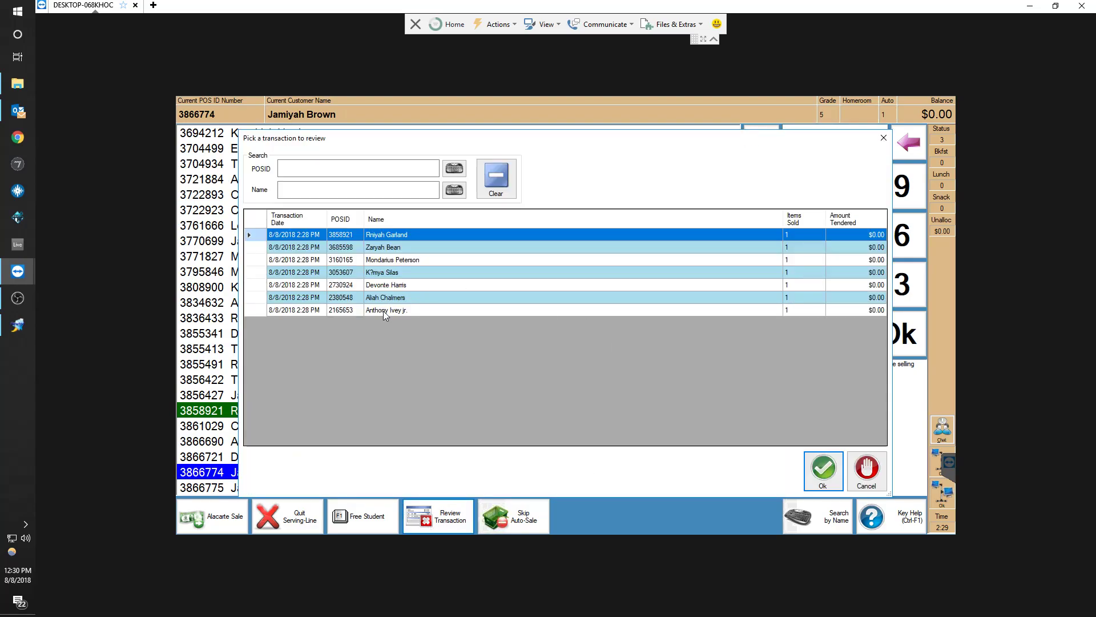
left_click(867, 469)
Quit the serving line, confirming the exit
left_click(289, 521)
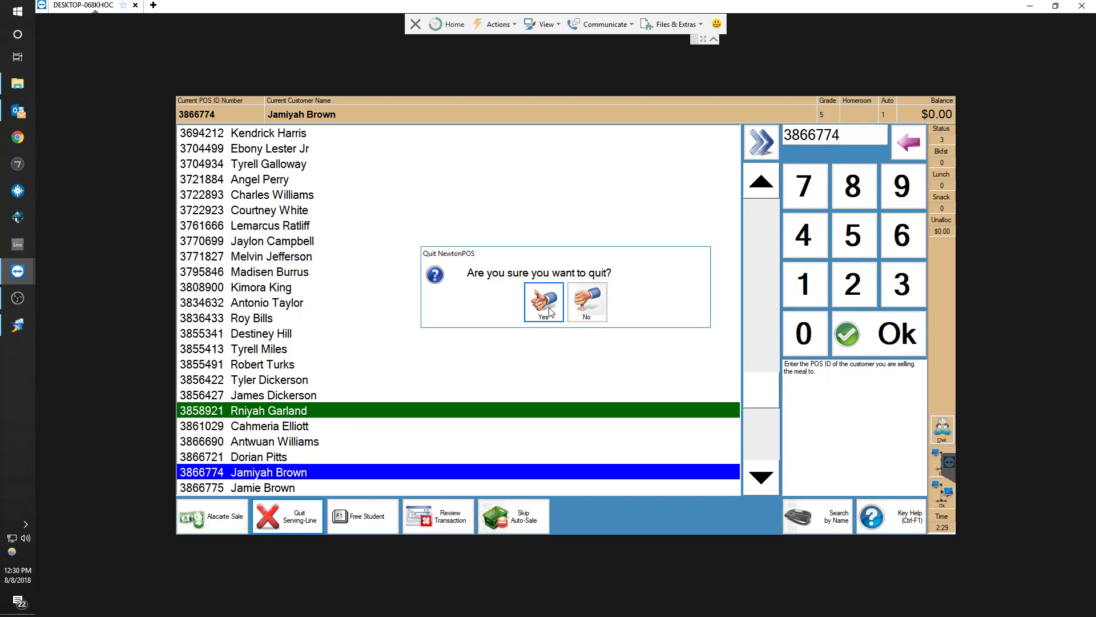
left_click(550, 309)
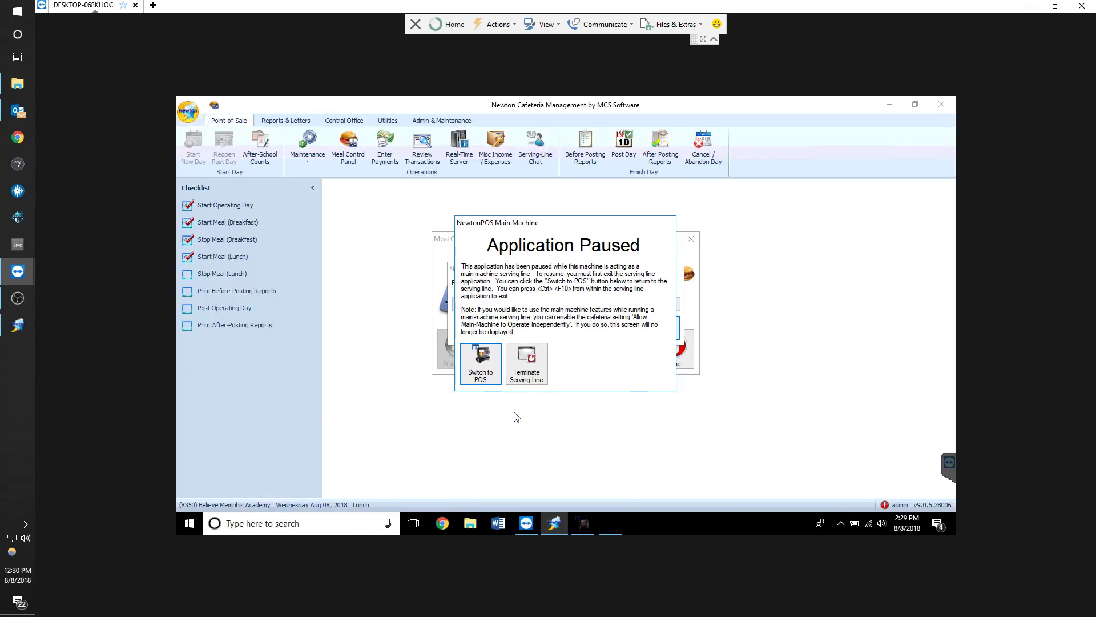
left_click(715, 398)
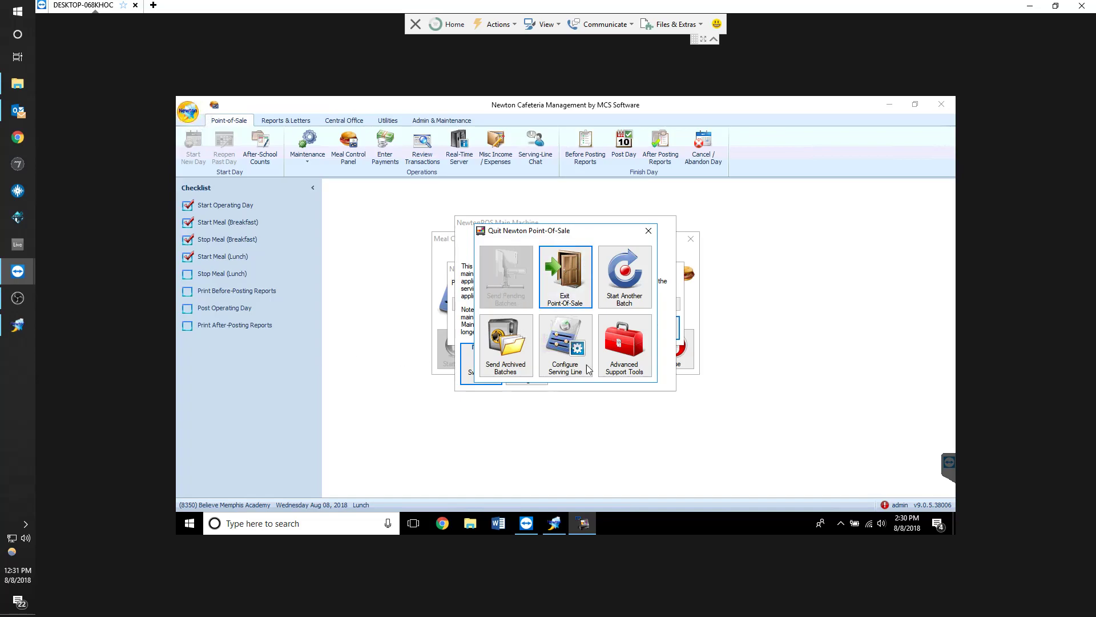
left_click(508, 360)
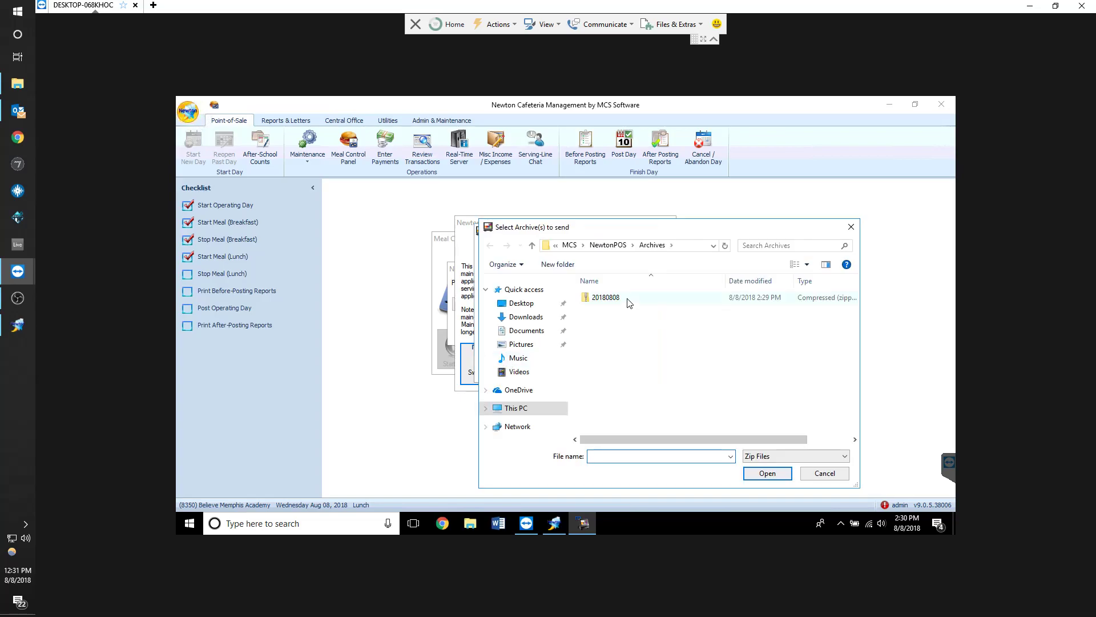
left_click(624, 298)
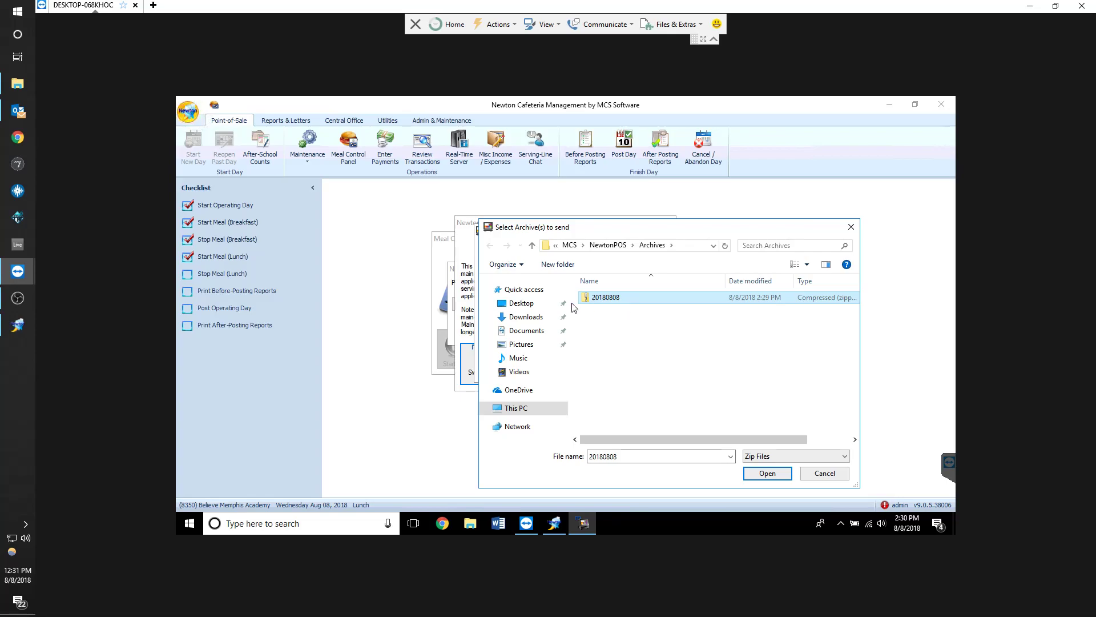
left_click(826, 473)
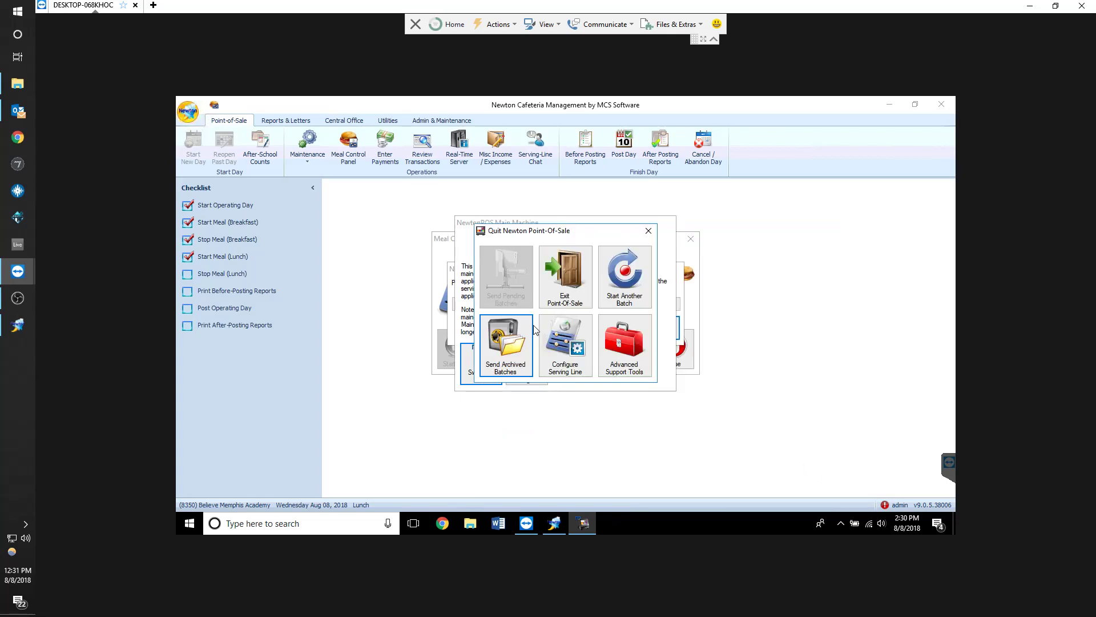
Exit Point-Of-Sale and stop the current lunch meal
left_click(564, 275)
left_click(587, 364)
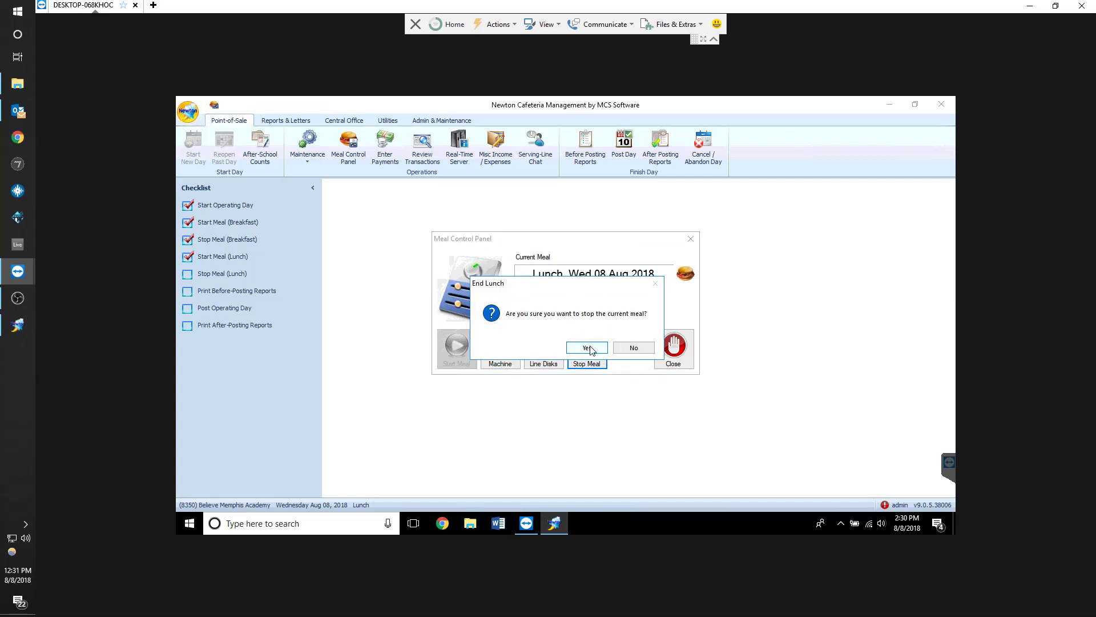
left_click(586, 348)
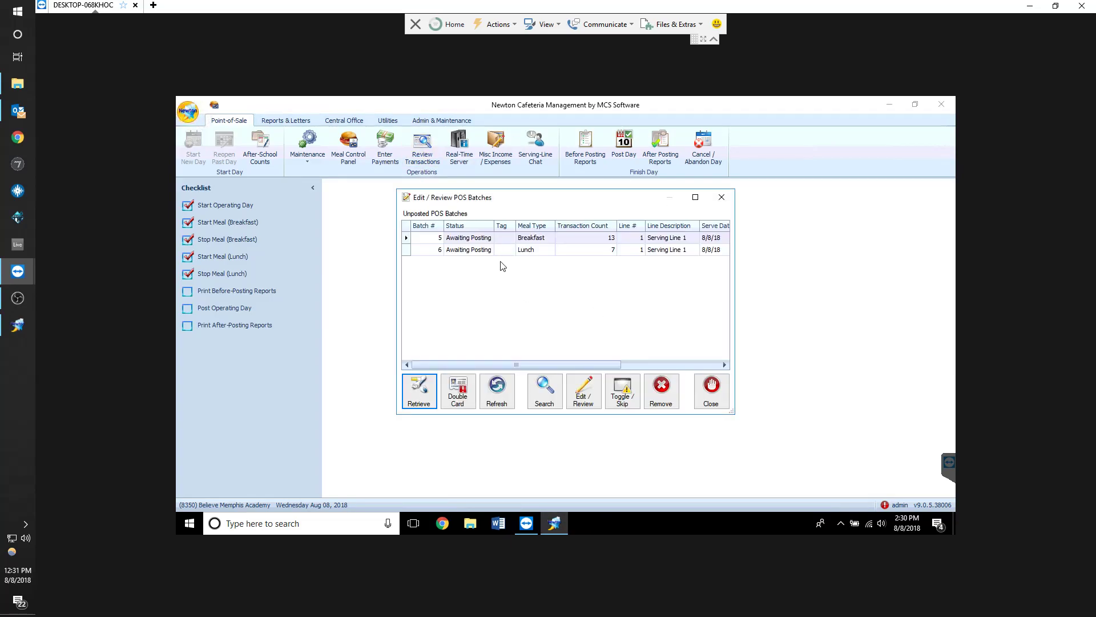
Delete the unposted lunch batch and close the POS batches window
left_click(497, 250)
left_click(662, 387)
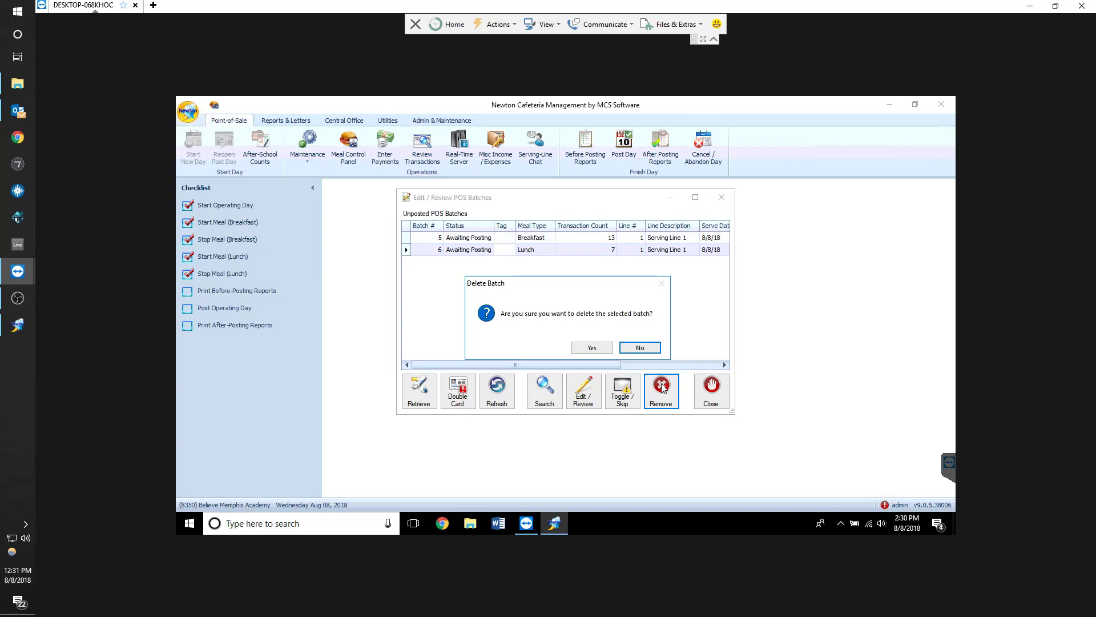
left_click(588, 348)
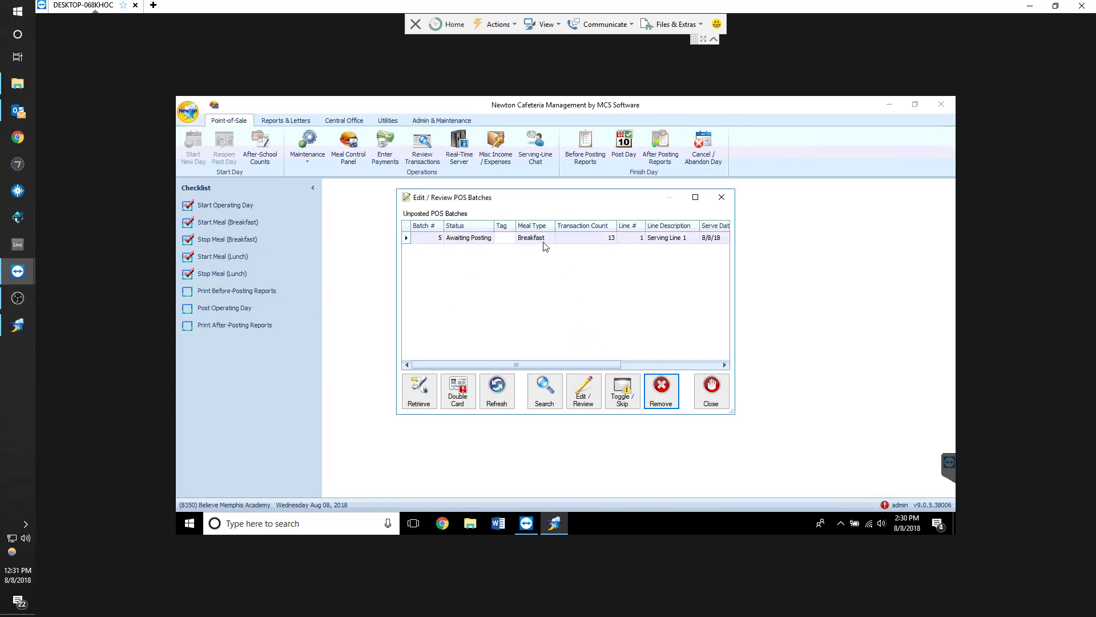
left_click(710, 390)
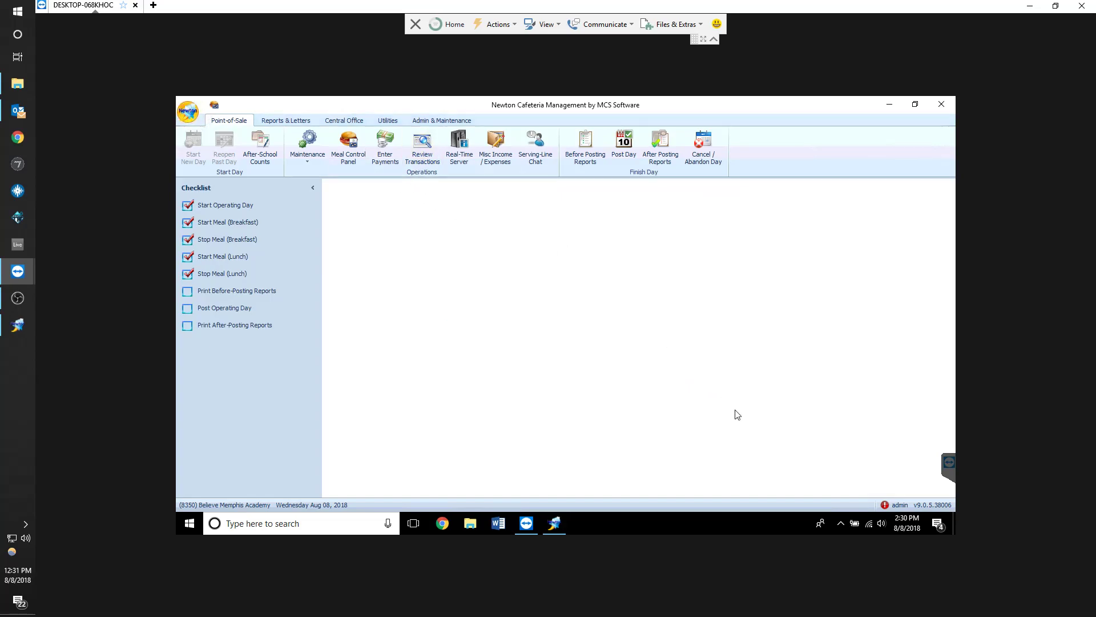
Restart the lunch meal for 8/8/2018 and open the main machine's POS login
left_click(237, 260)
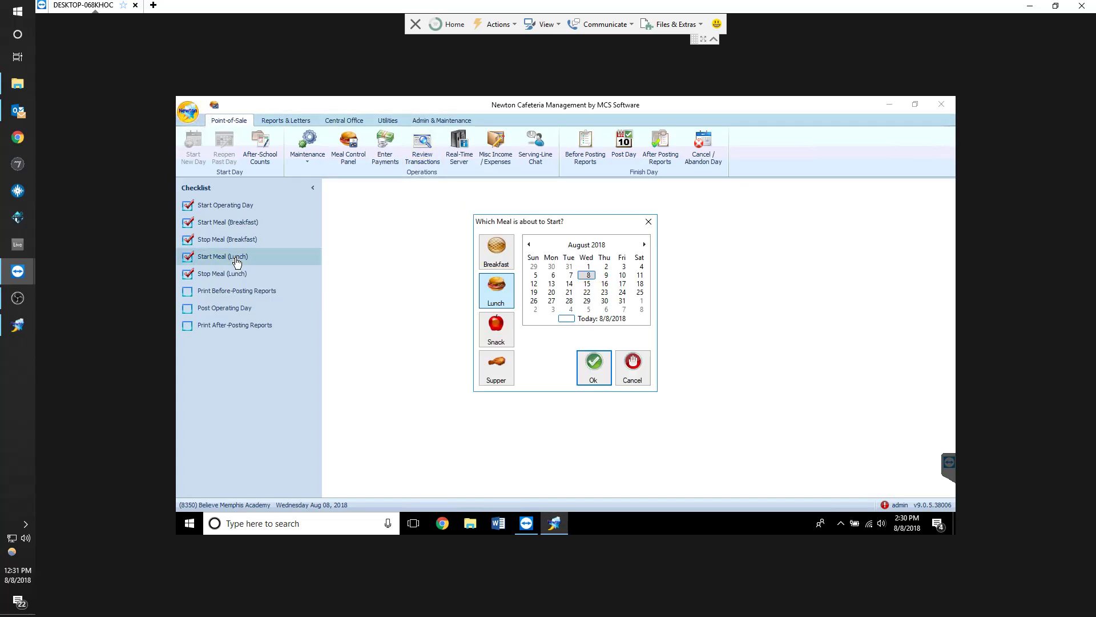
left_click(594, 372)
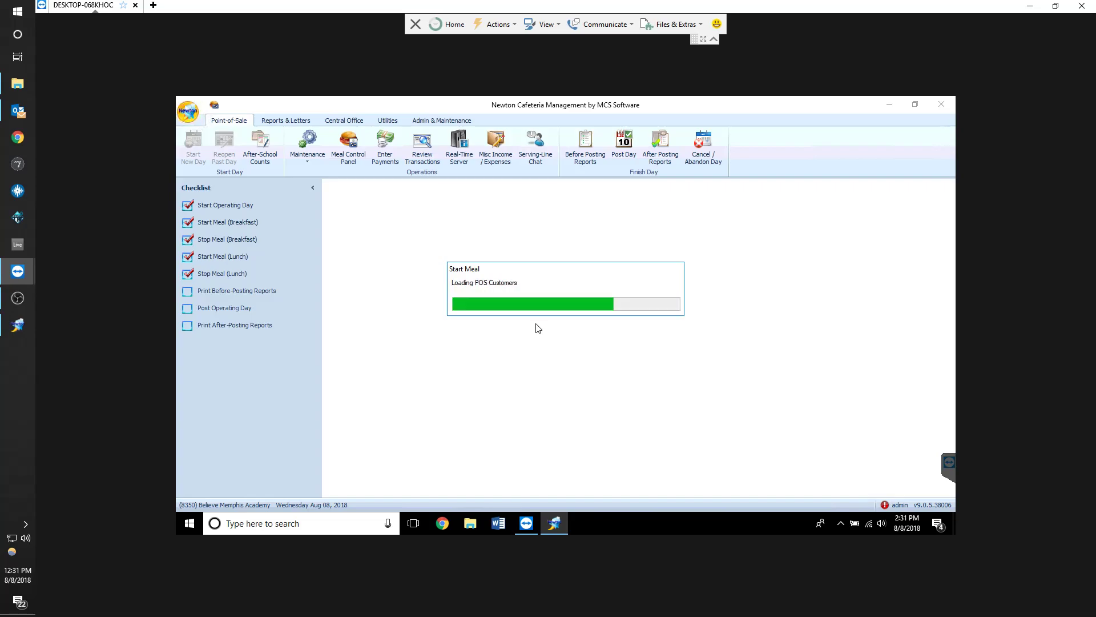
left_click(499, 344)
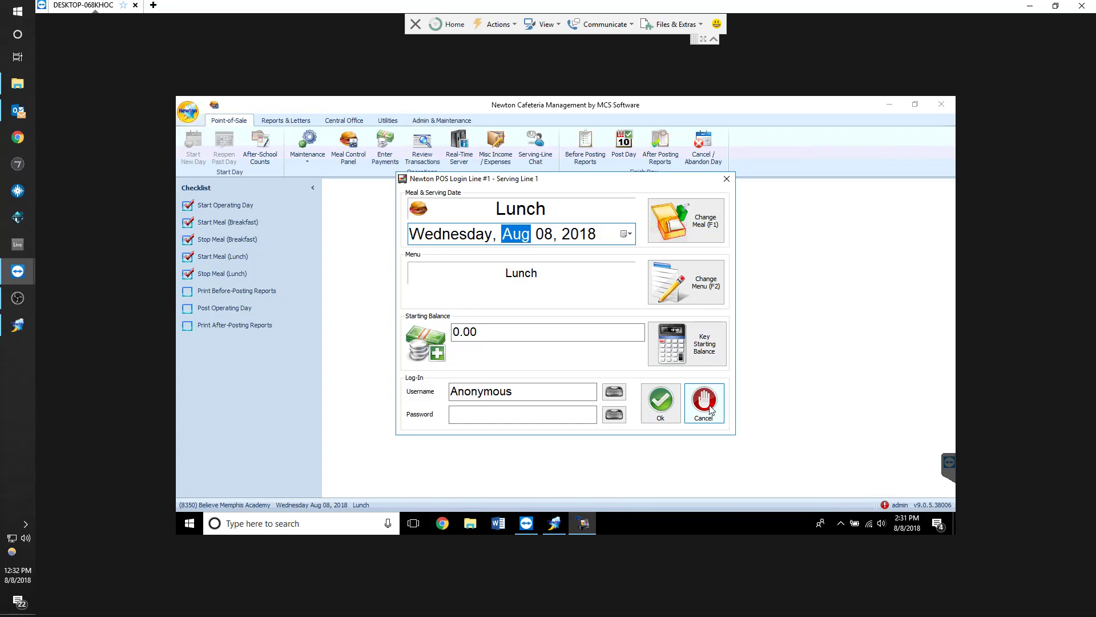
Log into the lunch serving line and quit it again
left_click(669, 411)
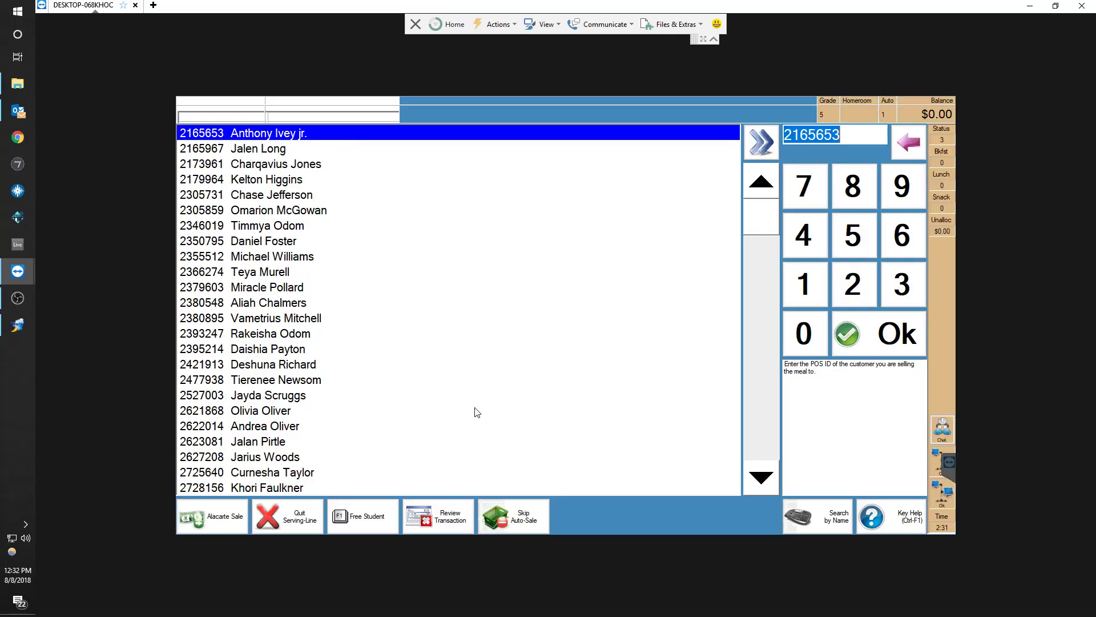
left_click(294, 524)
left_click(536, 303)
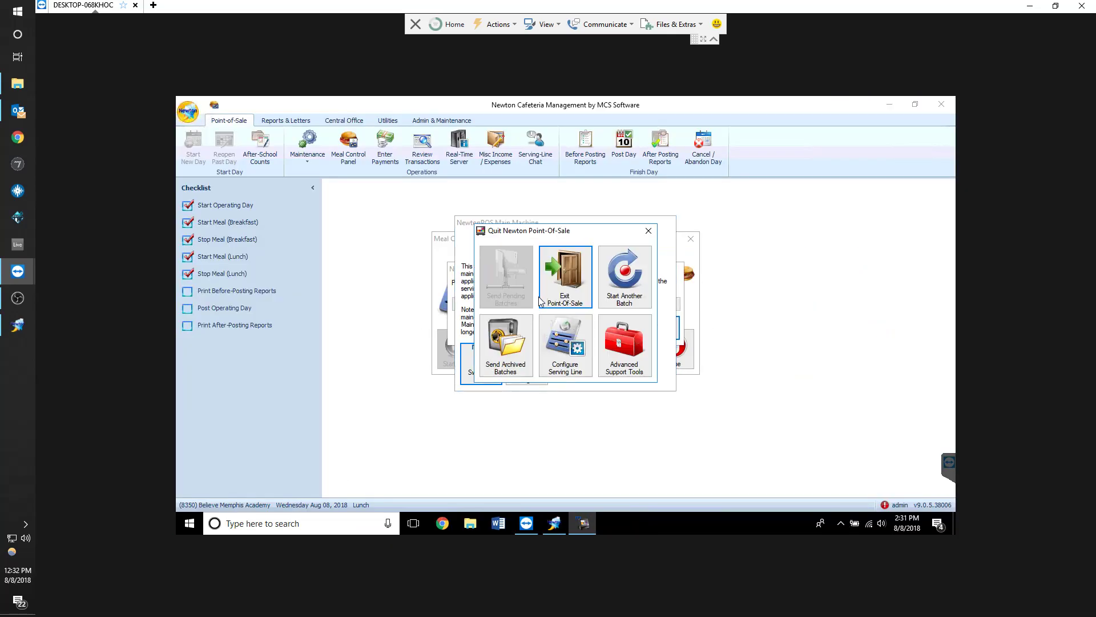
Send the archived batch 20180808 from the quit options
left_click(505, 345)
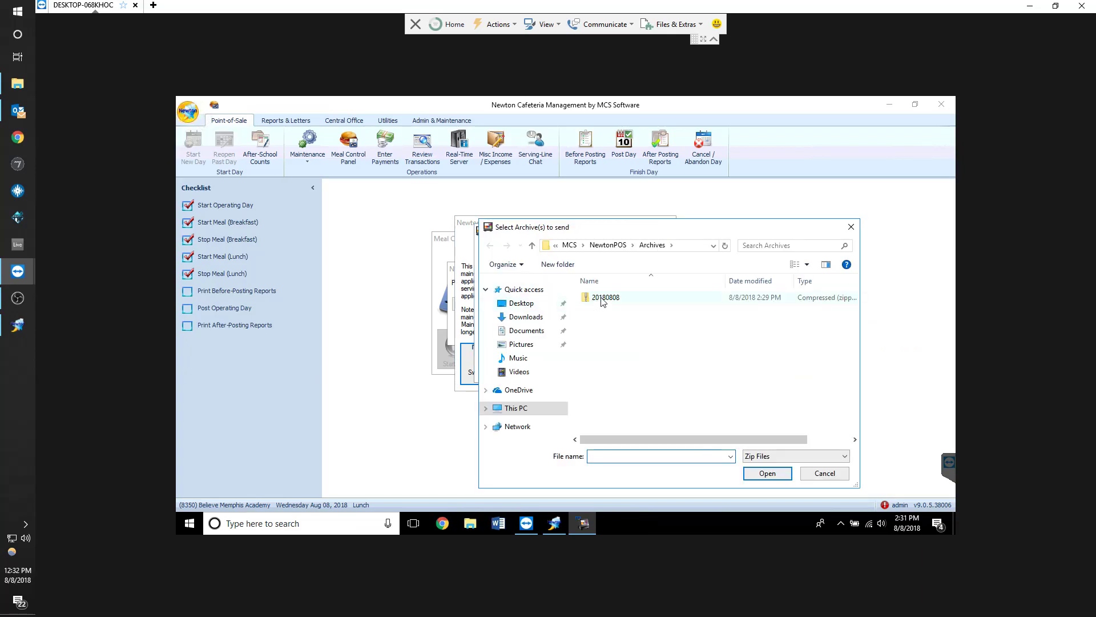
double_click(602, 298)
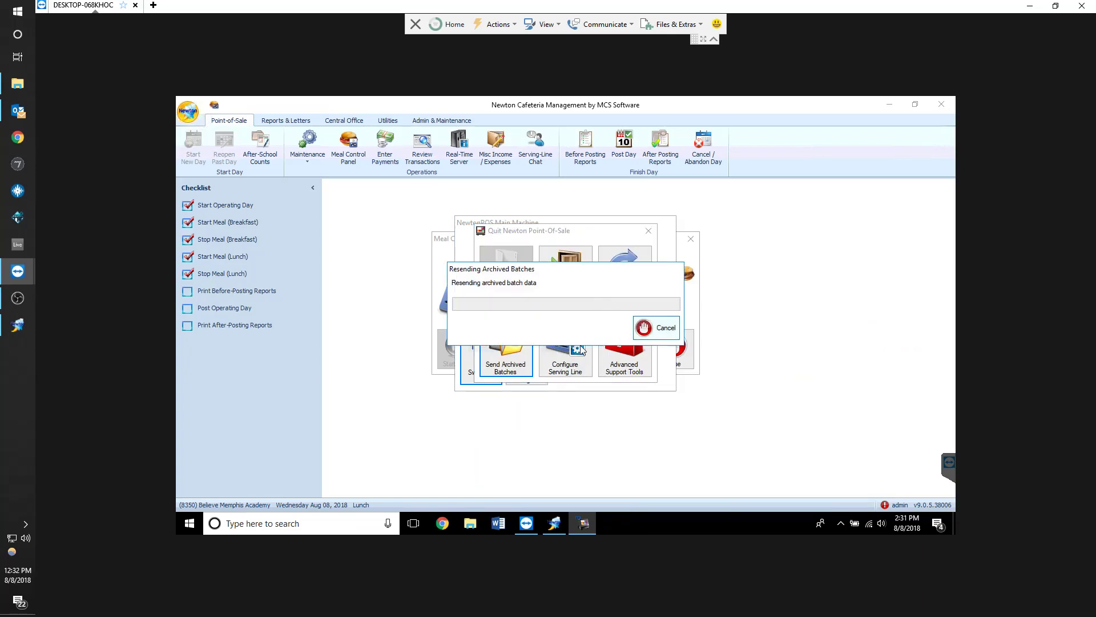
left_click(579, 277)
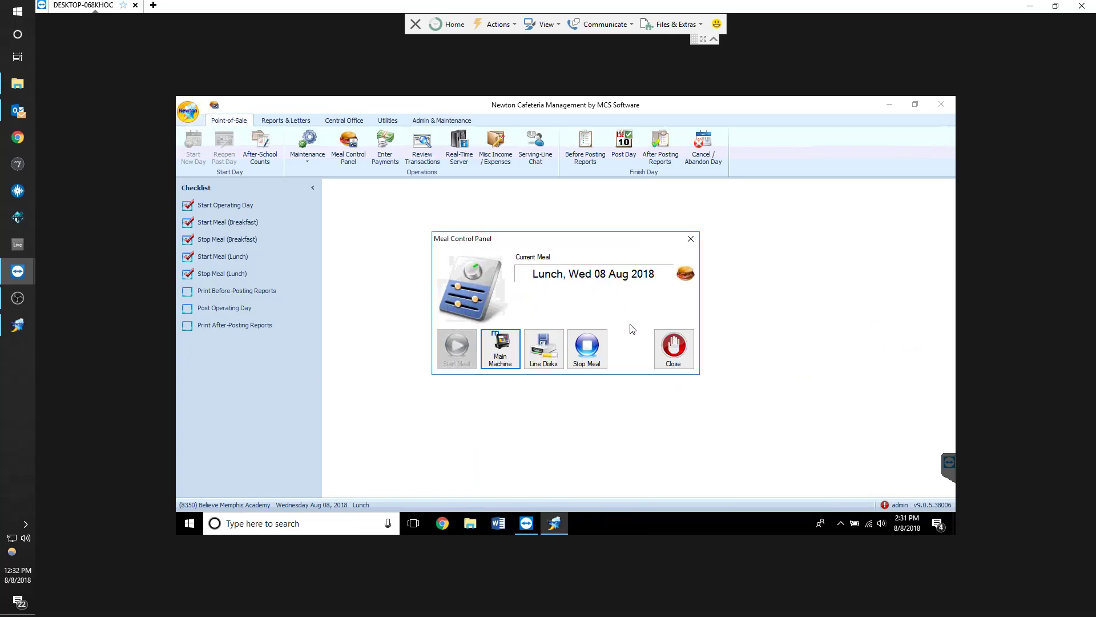
Stop the current lunch meal and close the Meal Control Panel
left_click(599, 361)
left_click(587, 347)
left_click(673, 349)
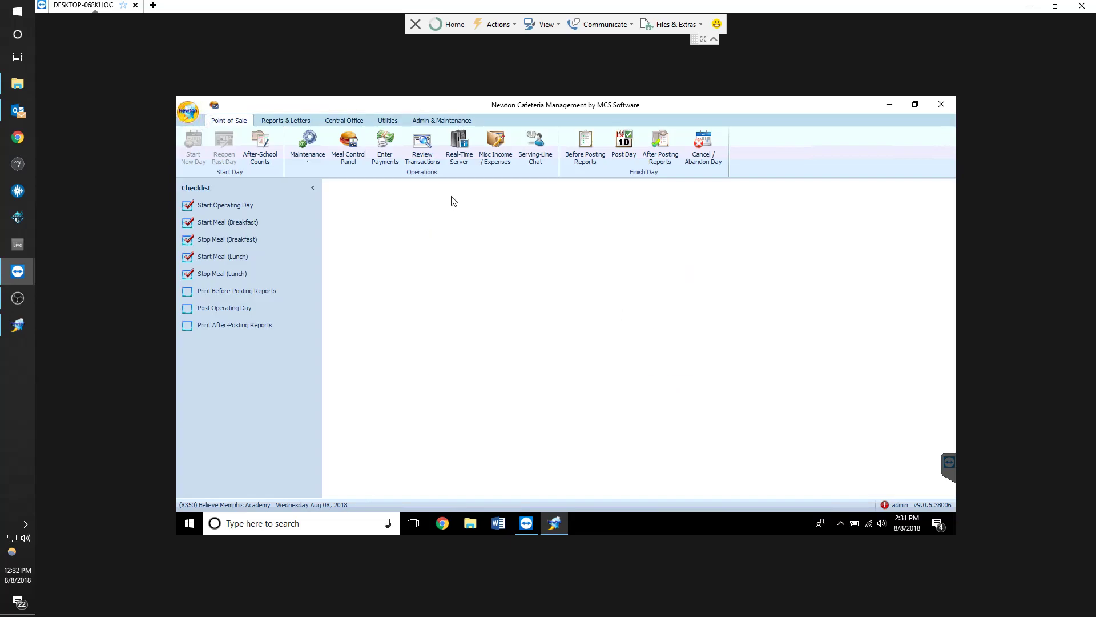
Retrieve the offline network batches into the POS batches list and close the window
left_click(426, 160)
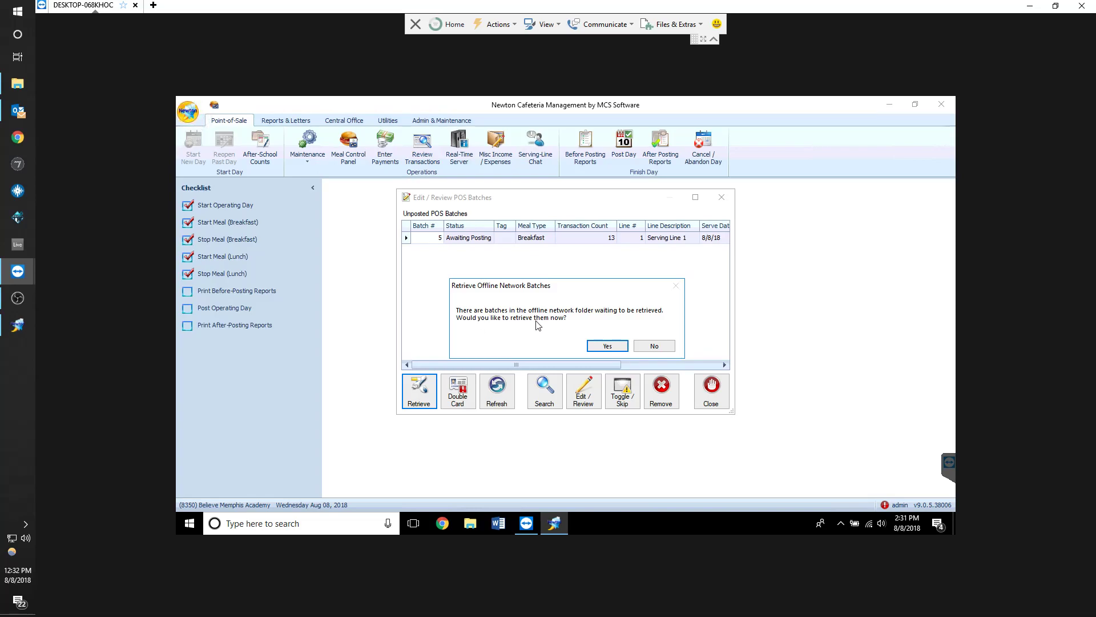
left_click(607, 346)
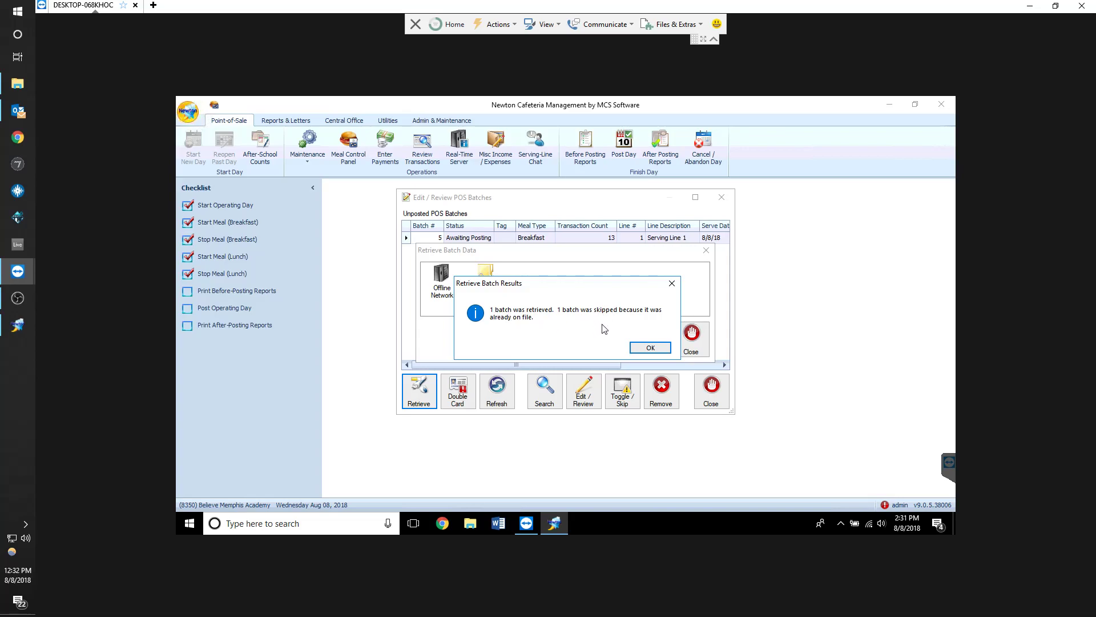
left_click(650, 348)
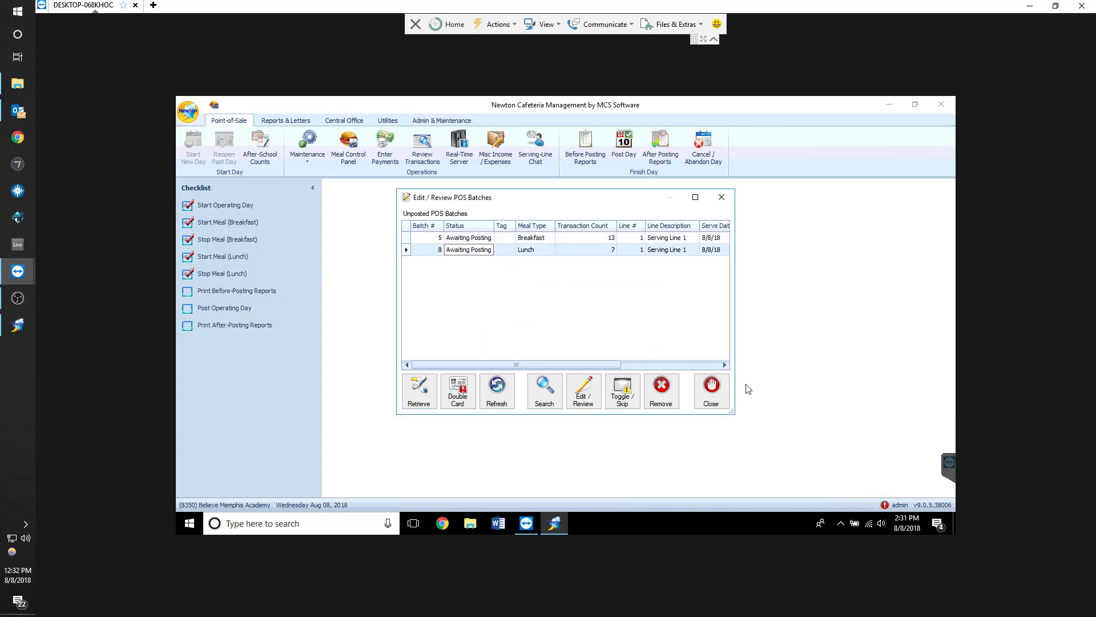
left_click(719, 402)
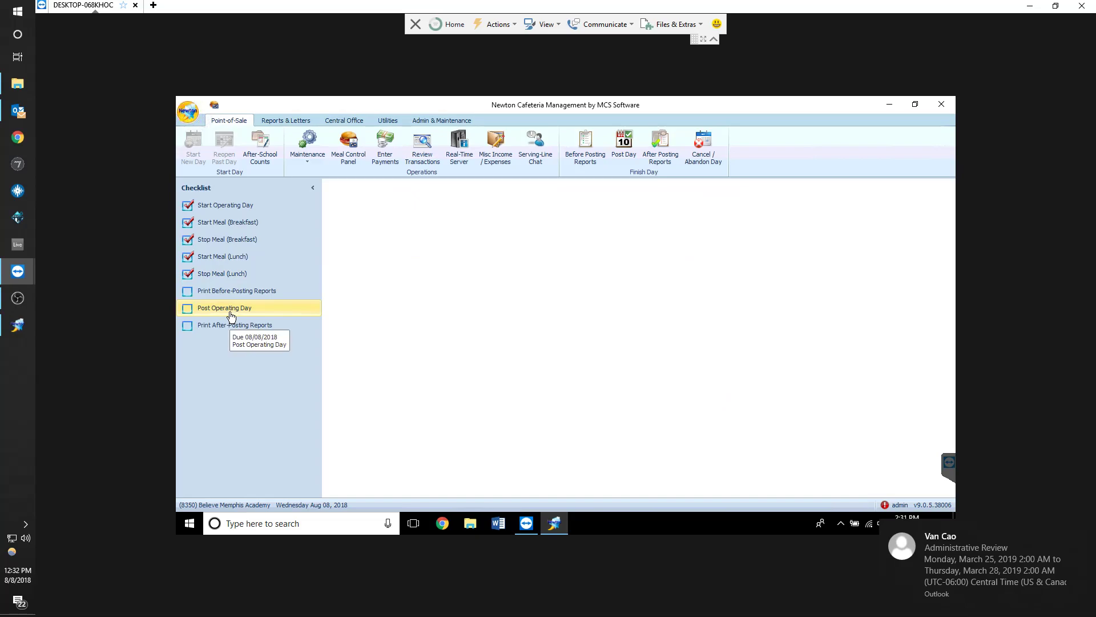
Print the before-posting reports with Line Details, Meal Summary and Adjustment Details added
left_click(251, 291)
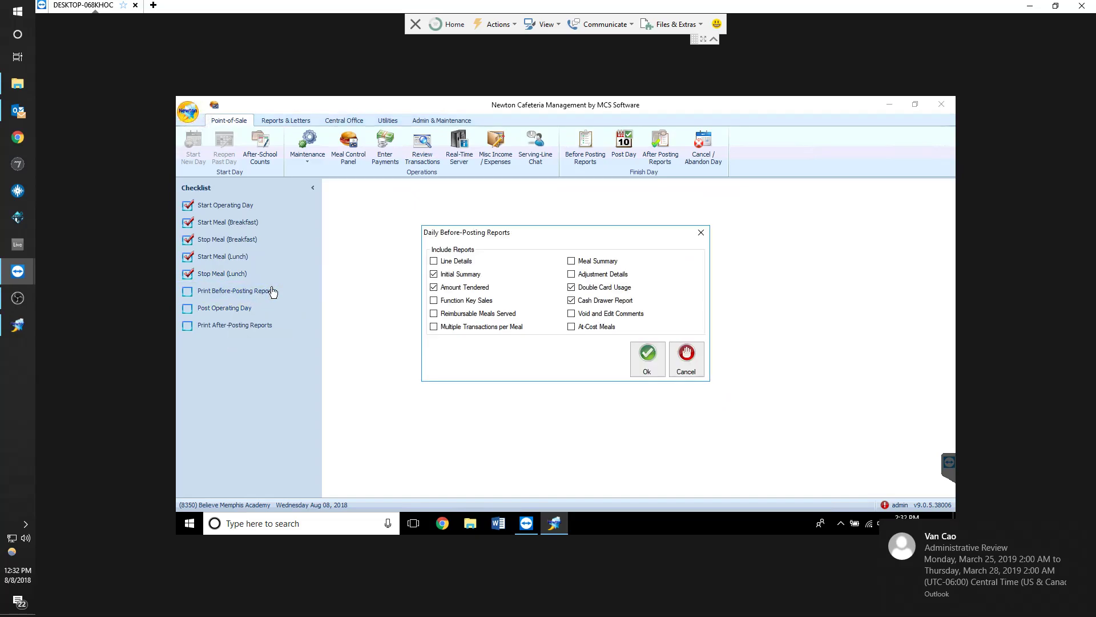
left_click(461, 263)
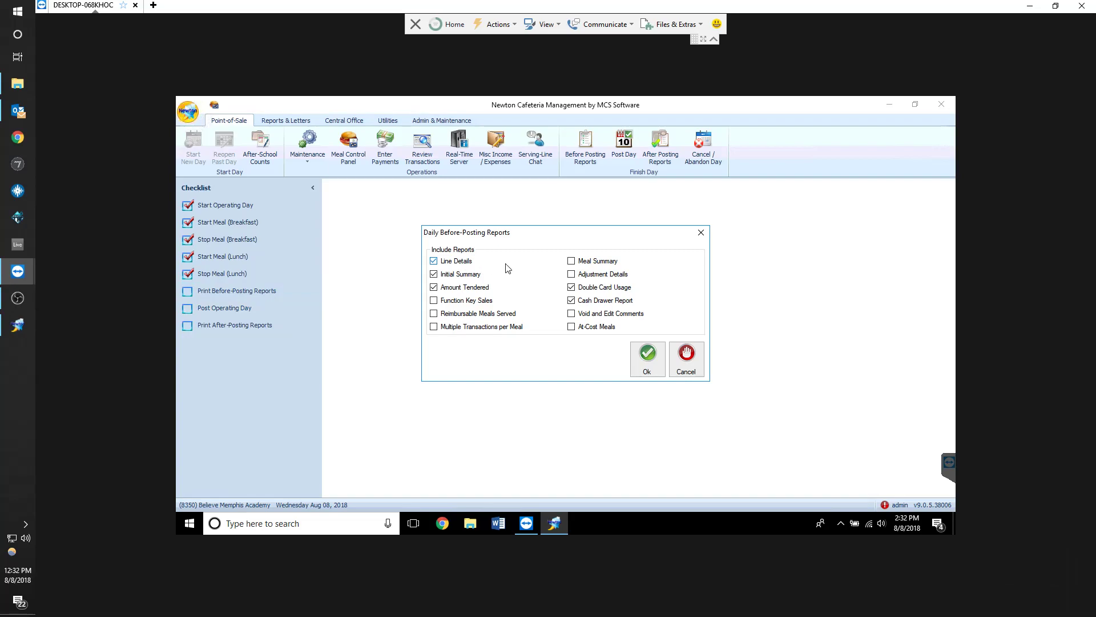
left_click(597, 263)
left_click(596, 278)
left_click(640, 356)
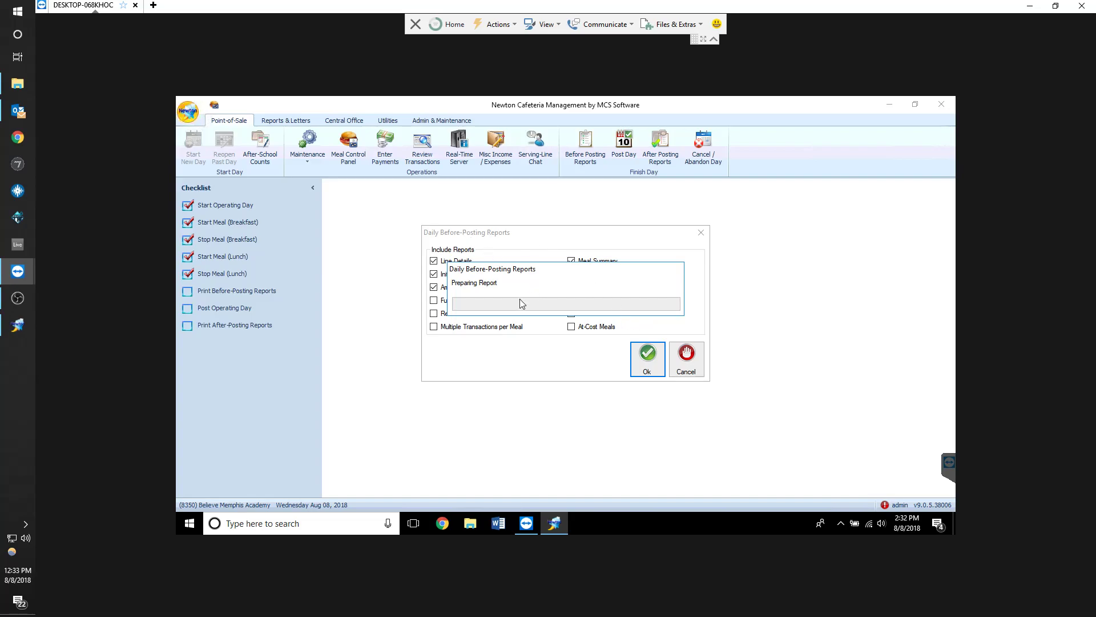
Scroll through the Line Details report preview and close it
left_click_drag(524, 272, 569, 281)
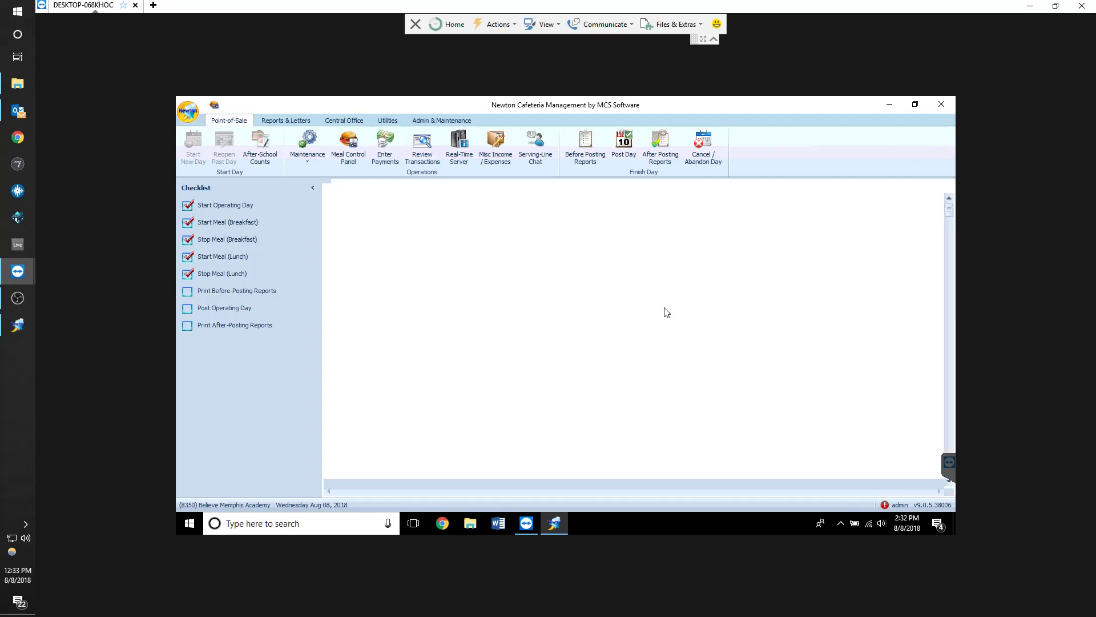
scroll(757, 349, "down", 2)
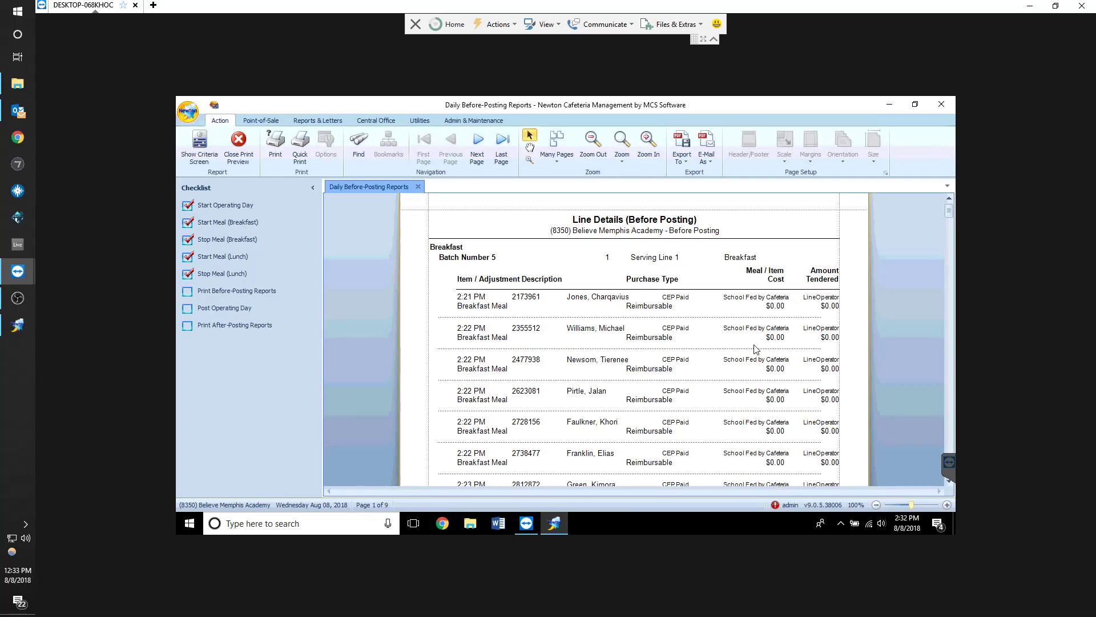
mouse_move(949, 212)
left_mouse_down()
mouse_move(943, 252)
mouse_move(962, 205)
left_mouse_up()
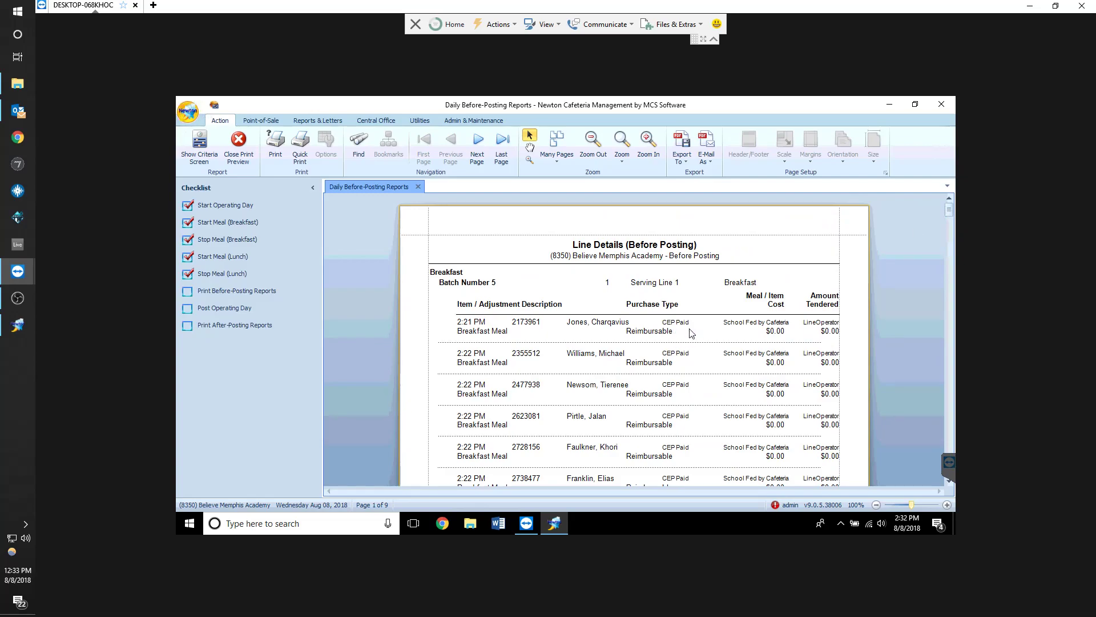
left_click(671, 324)
left_click(419, 187)
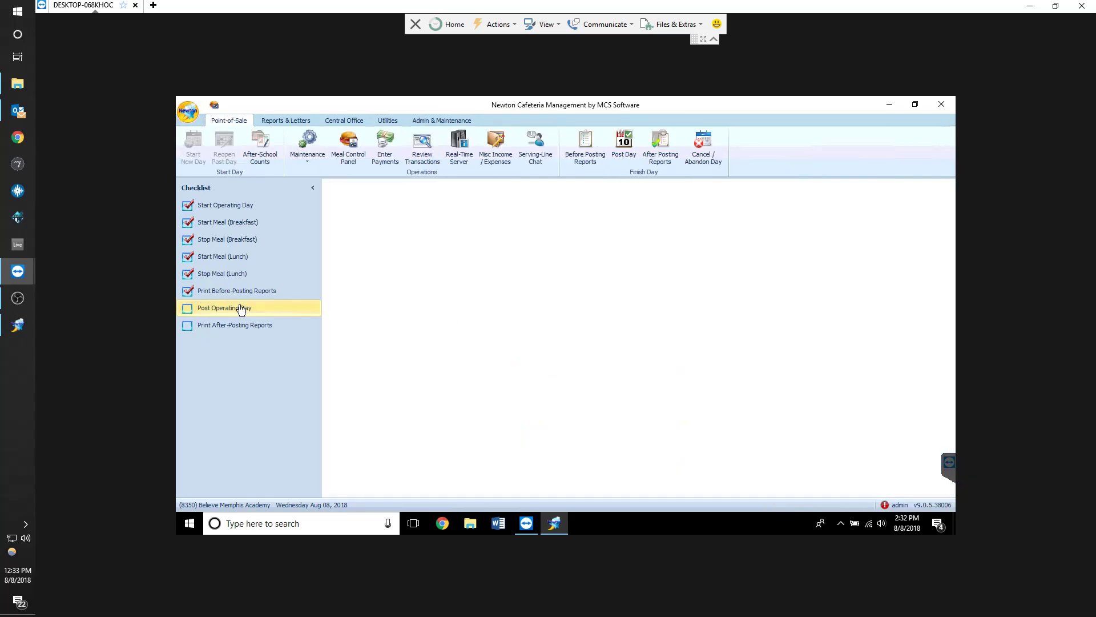
Open Post Operating Day and mark that no cash was collected today
left_click(241, 308)
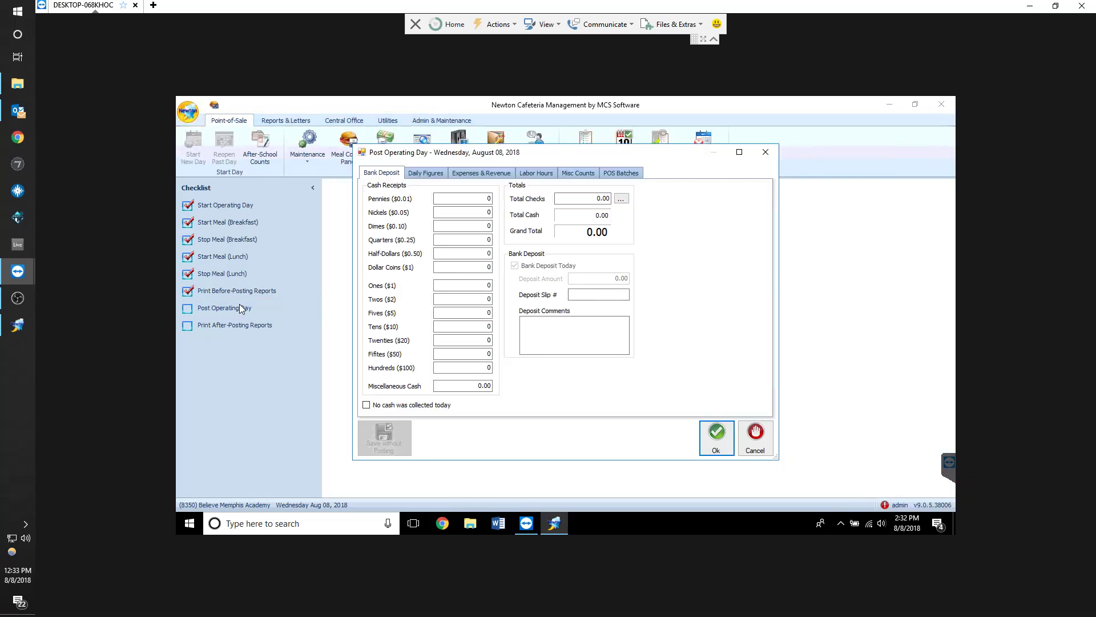
left_click(427, 406)
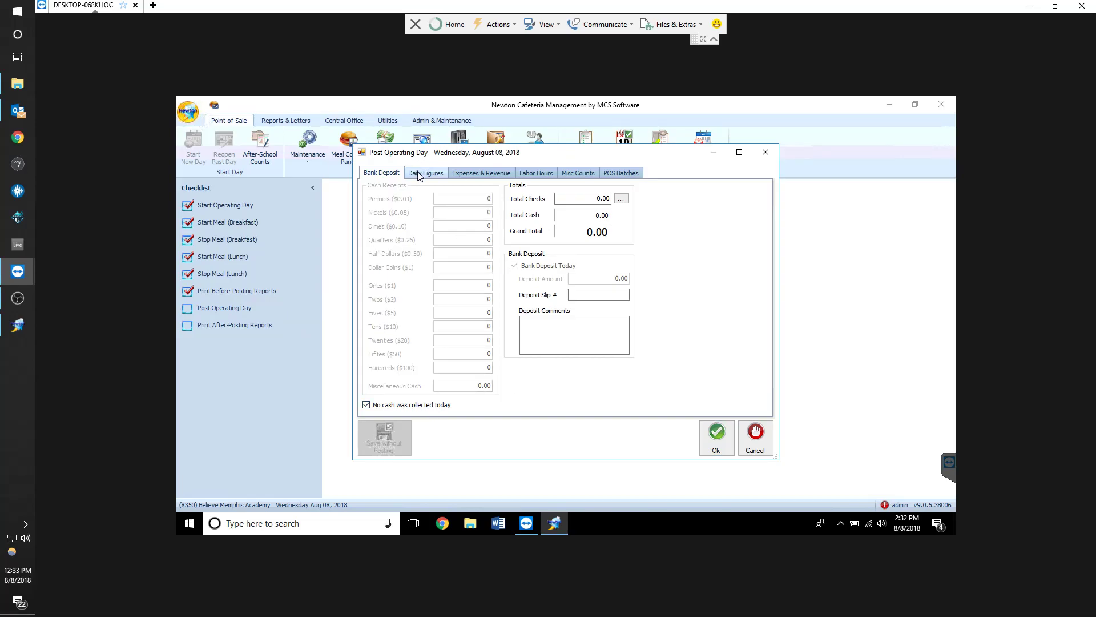
left_click(397, 405)
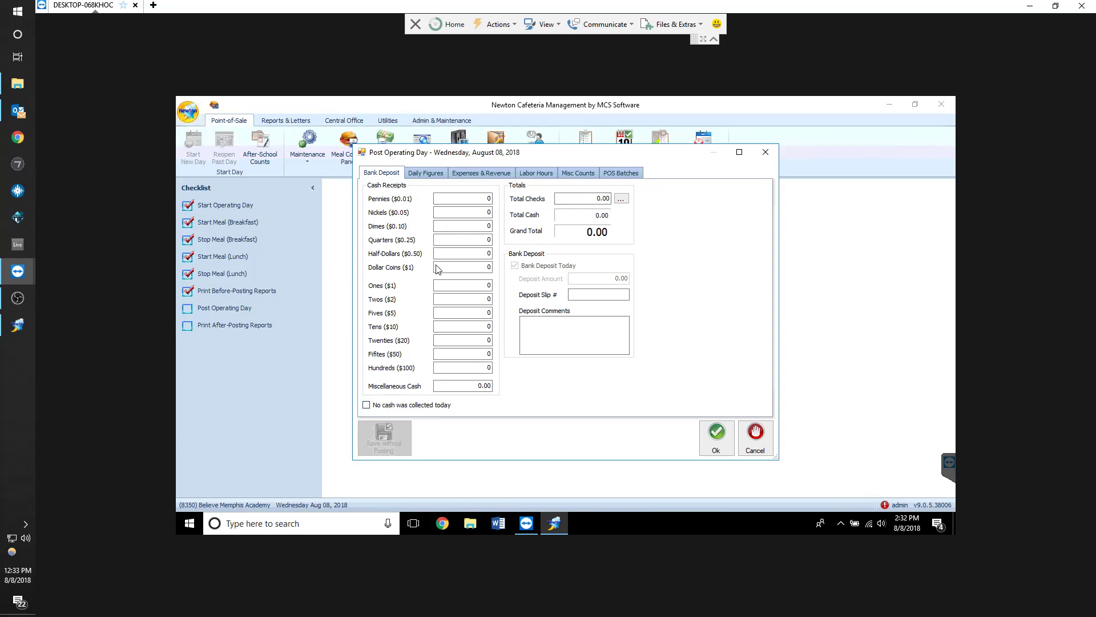
left_click(414, 406)
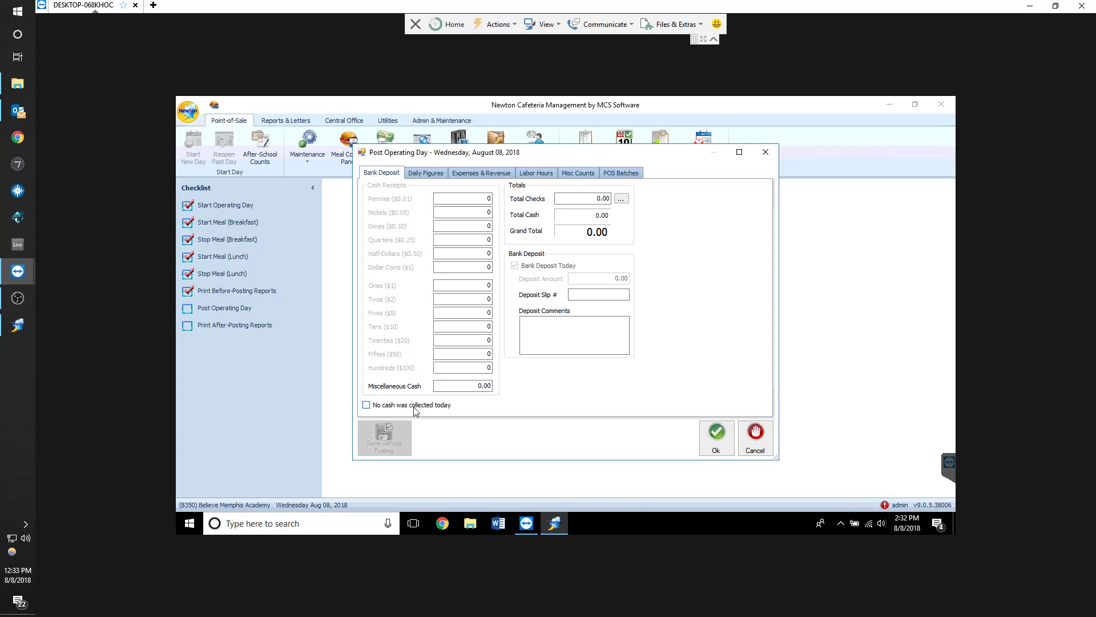
Enter manual meal counts of 250 A.E. breakfast and 267 A.E. lunch, then cancel posting
left_click(428, 178)
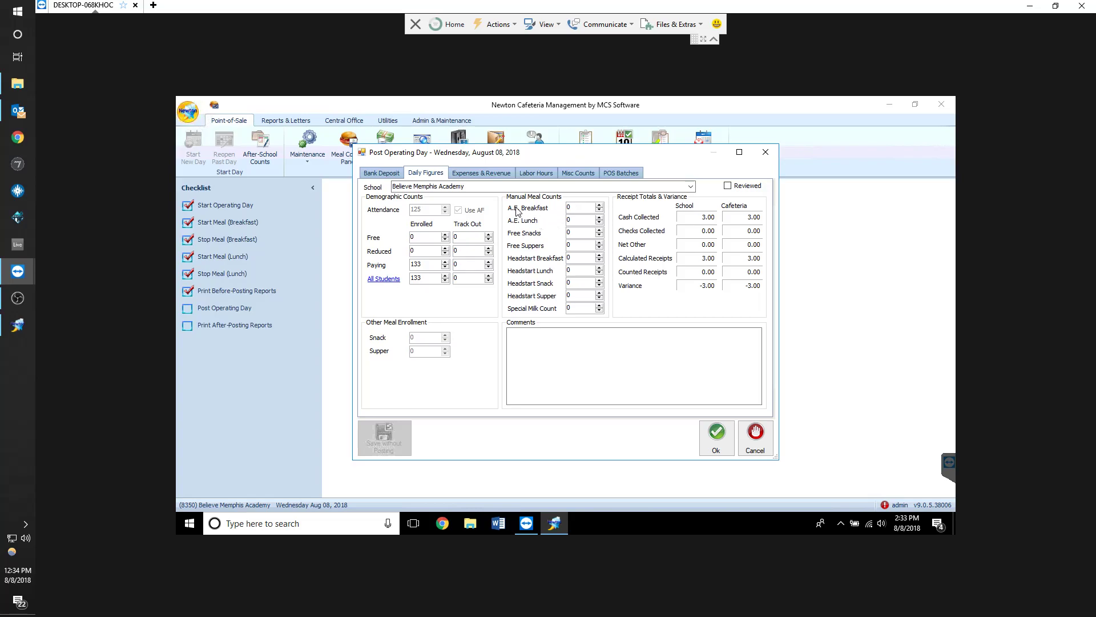
left_click(575, 205)
type("250")
left_click(579, 219)
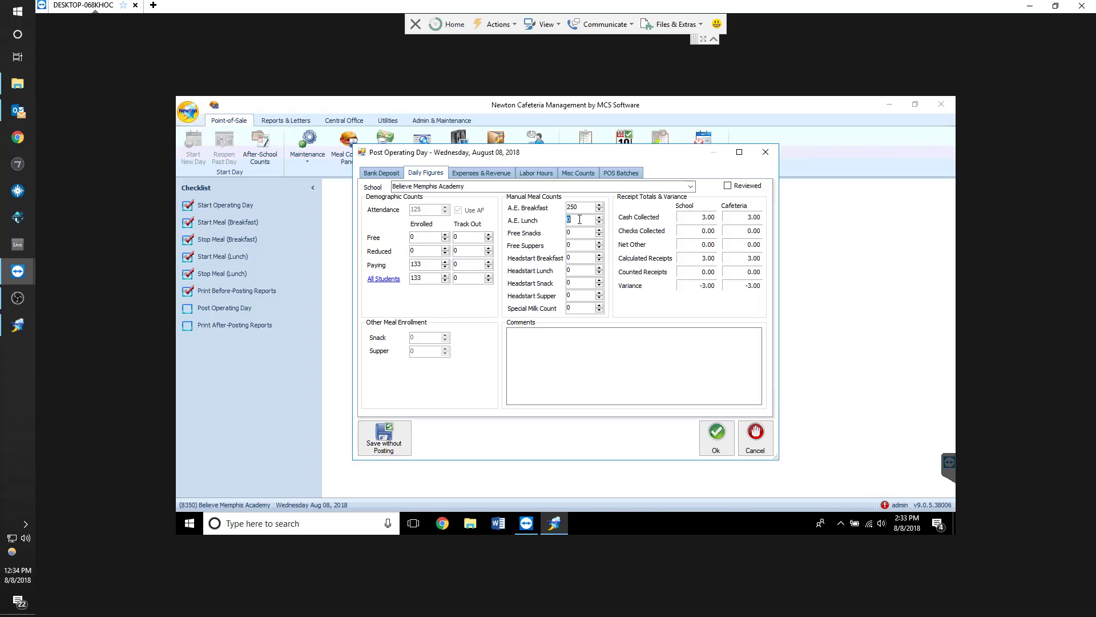
type("267")
double_click(579, 220)
left_click(580, 220)
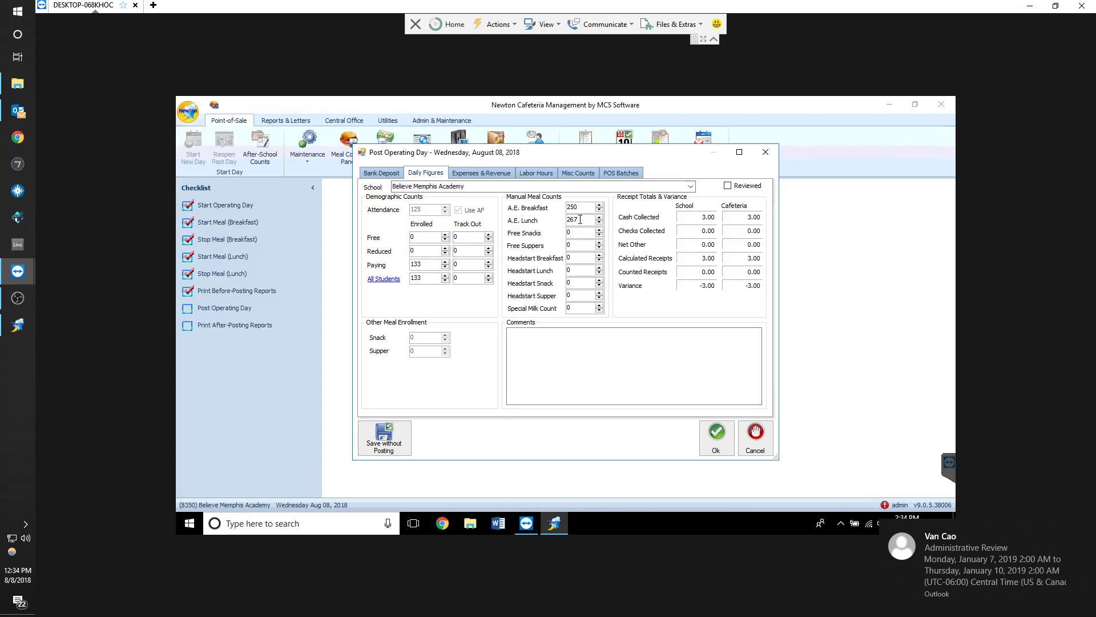
left_click_drag(490, 151, 505, 165)
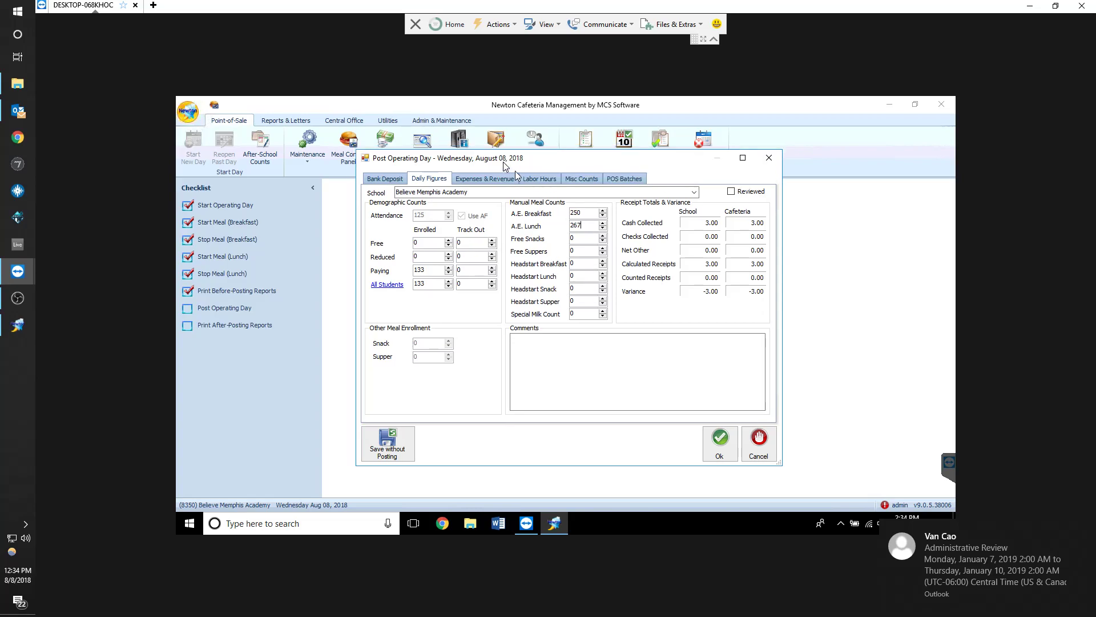
left_click_drag(428, 163, 427, 180)
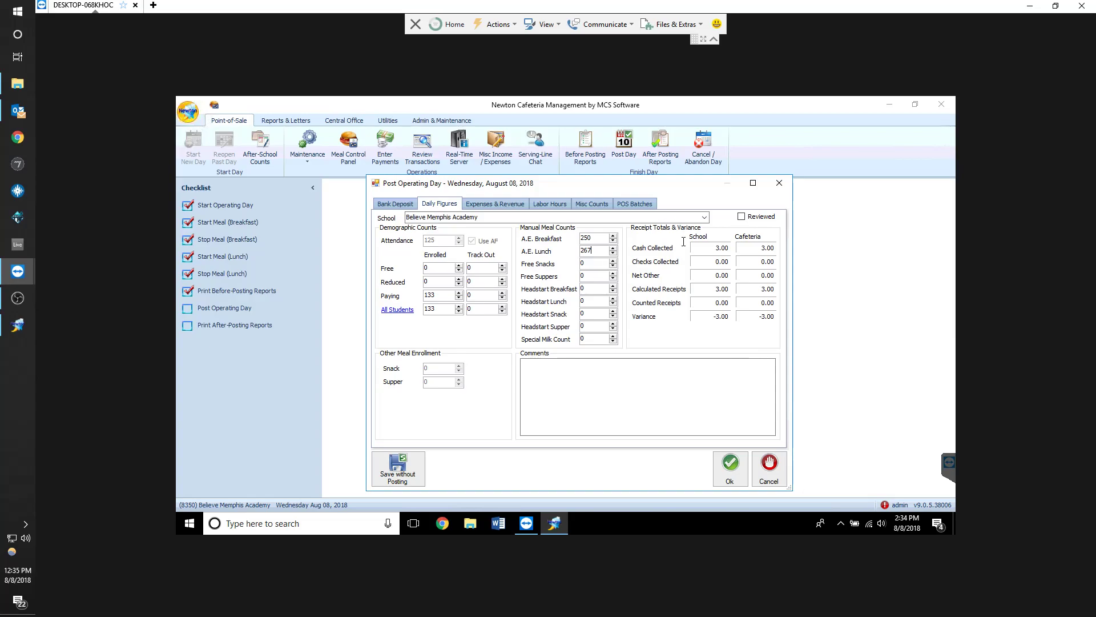
left_click(769, 465)
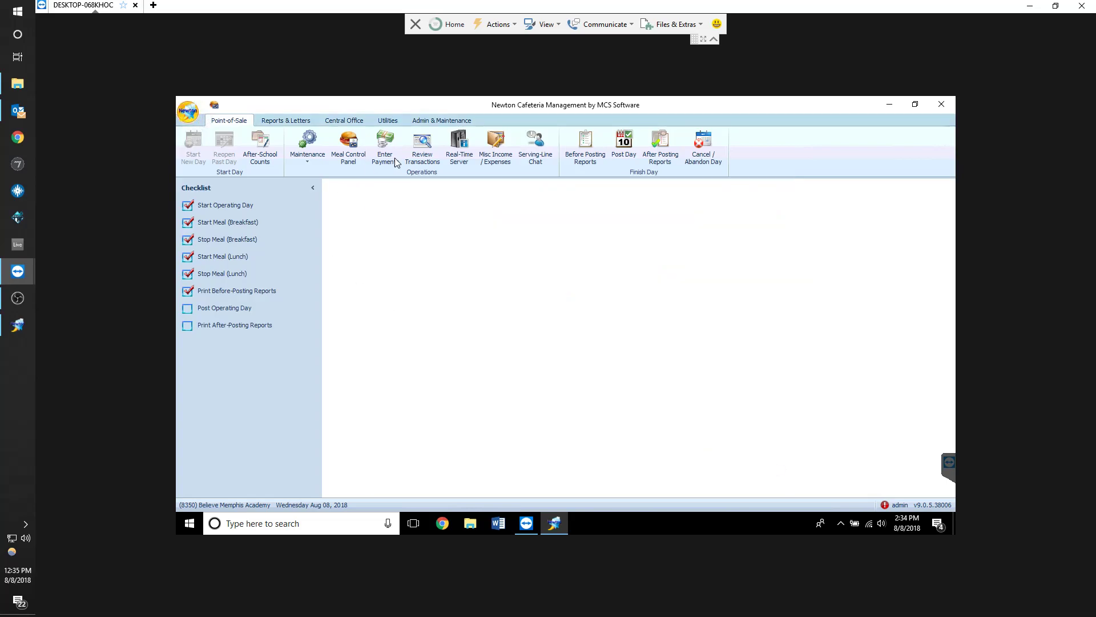
left_click(229, 224)
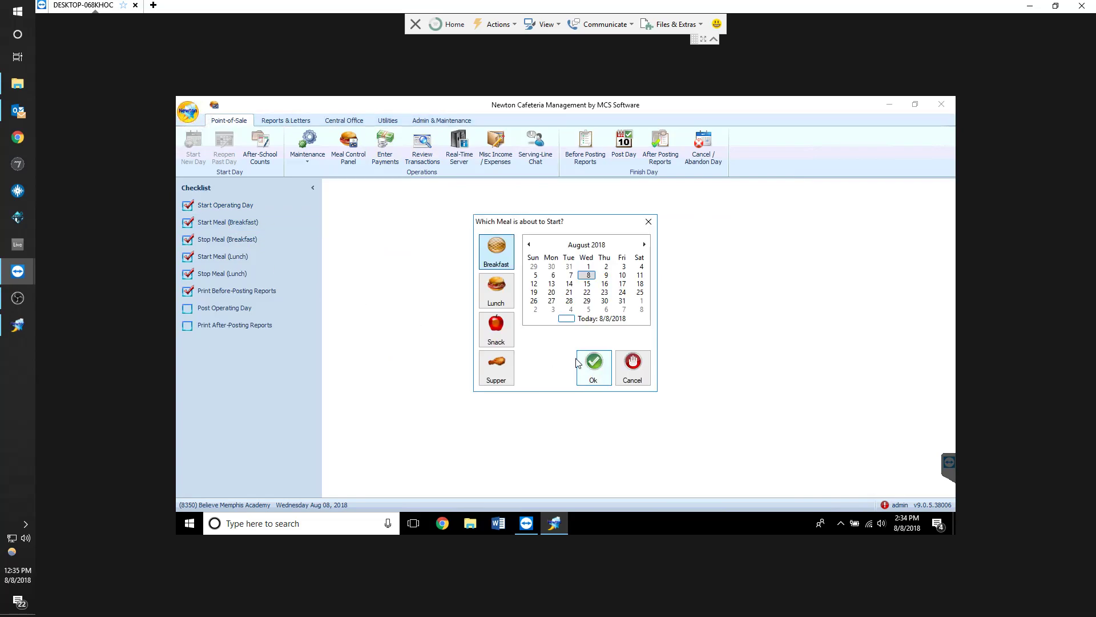
left_click(631, 369)
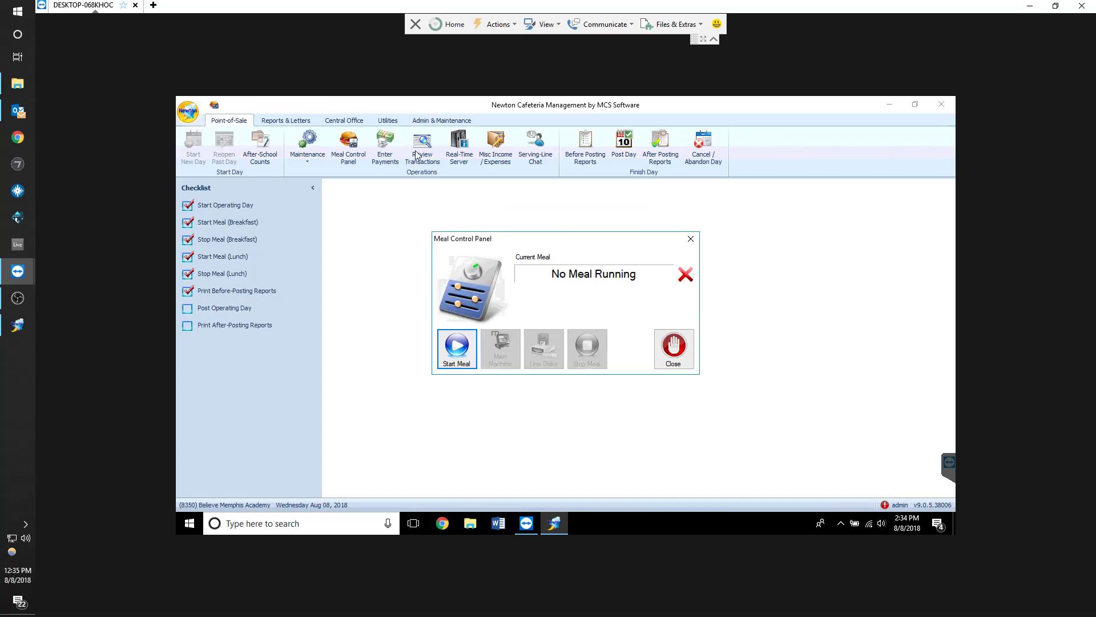
left_click(673, 347)
Review the unposted POS batches list and close it
left_click(426, 154)
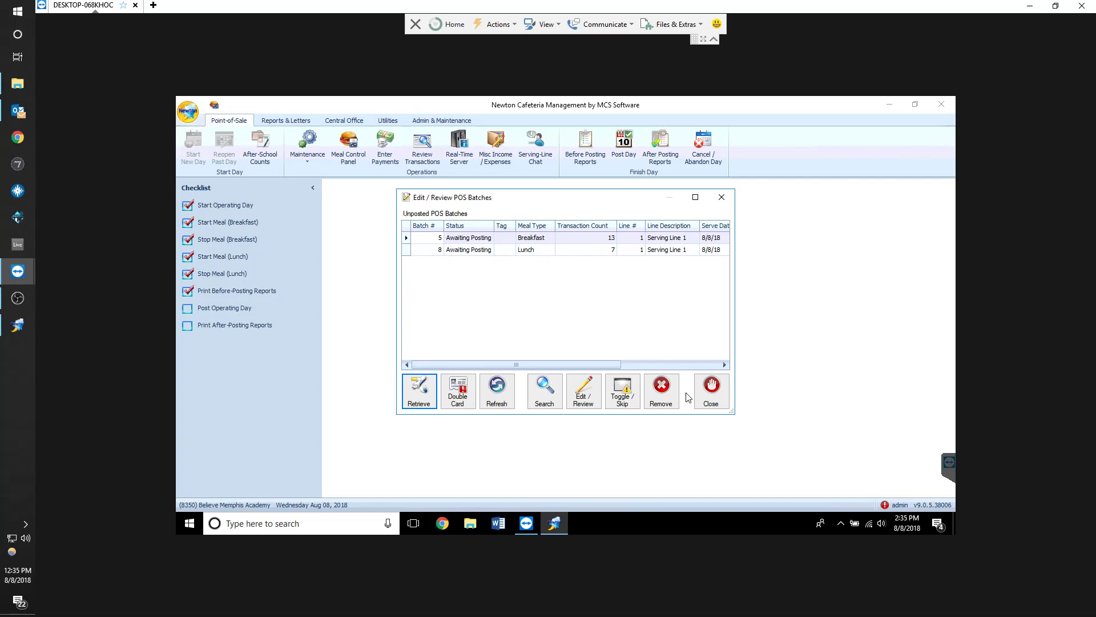
left_click(713, 391)
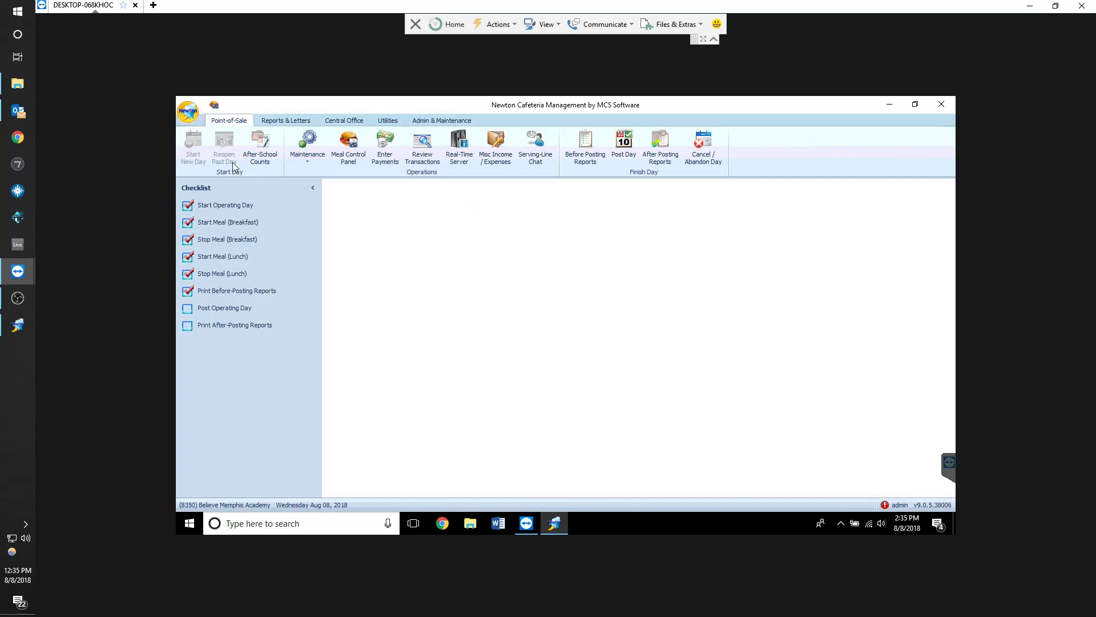
Open Post Operating Day and mark that no cash was collected today, switching to the daily figures
left_click(234, 313)
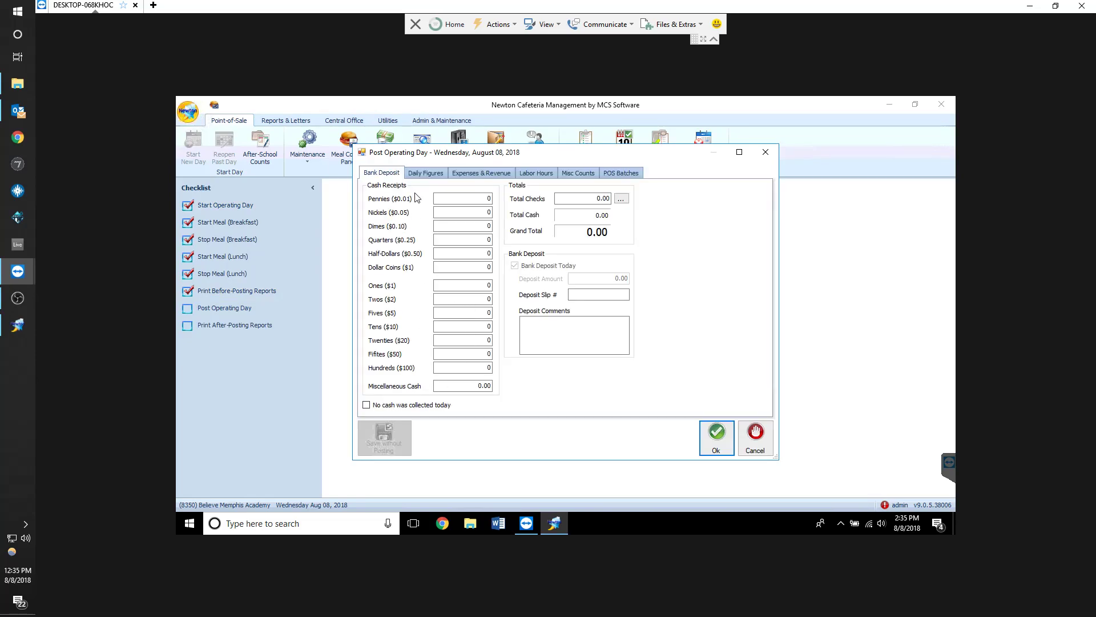
left_click(383, 405)
left_click(425, 173)
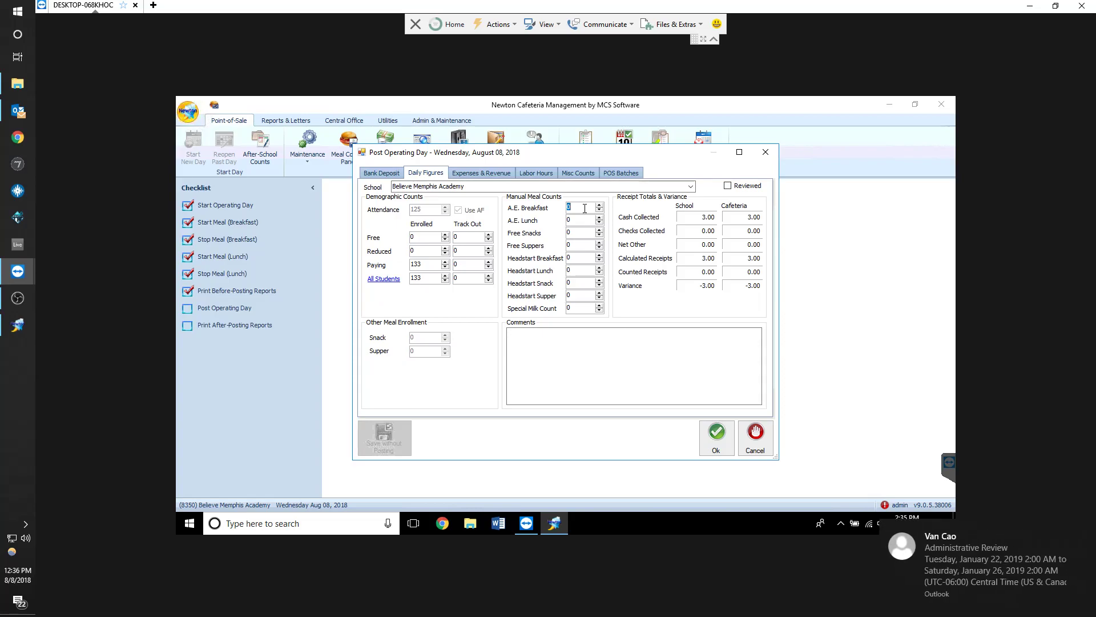
Enter manual meal counts of 12 A.E. breakfast and 7 A.E. lunch
type("12")
key("Tab")
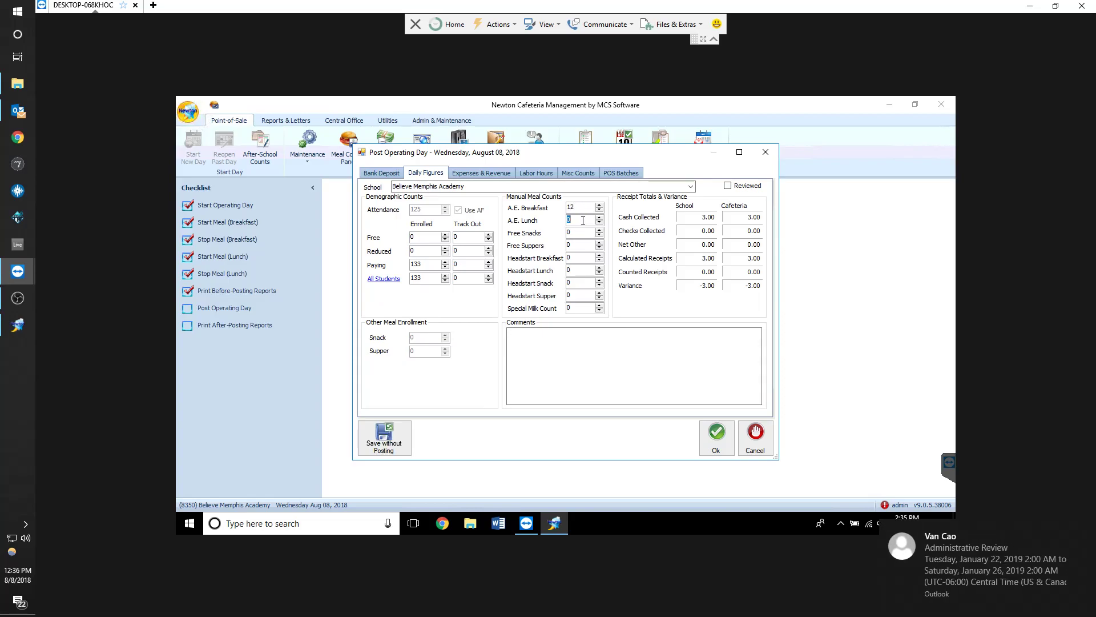
type("7")
Set the A.E. breakfast and A.E. lunch manual meal counts to 0
left_click_drag(595, 151, 612, 179)
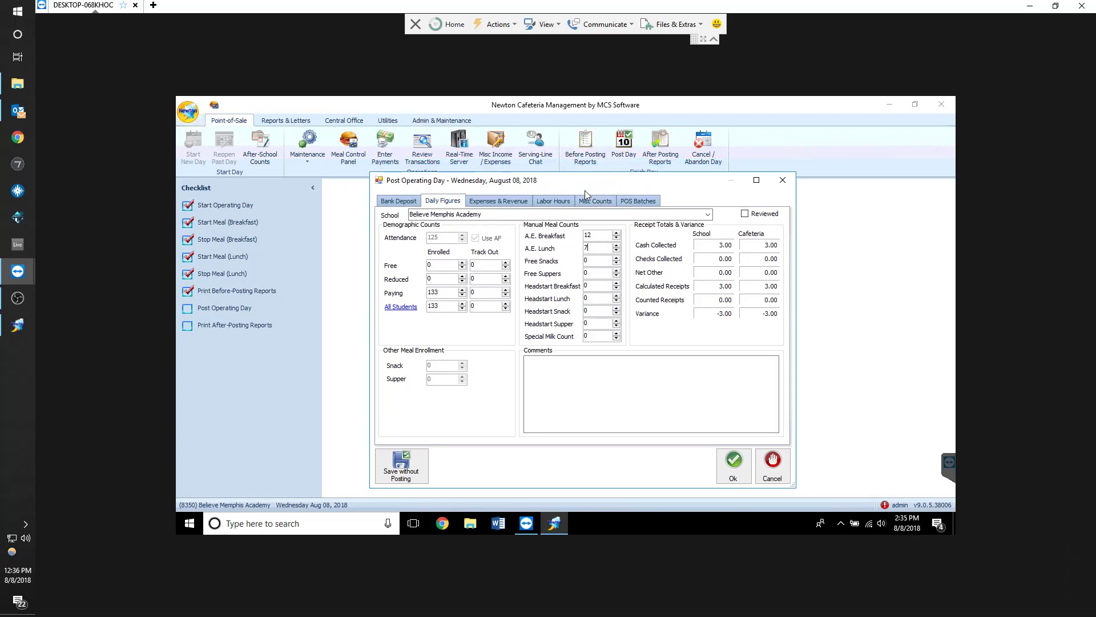
left_click_drag(579, 185, 572, 208)
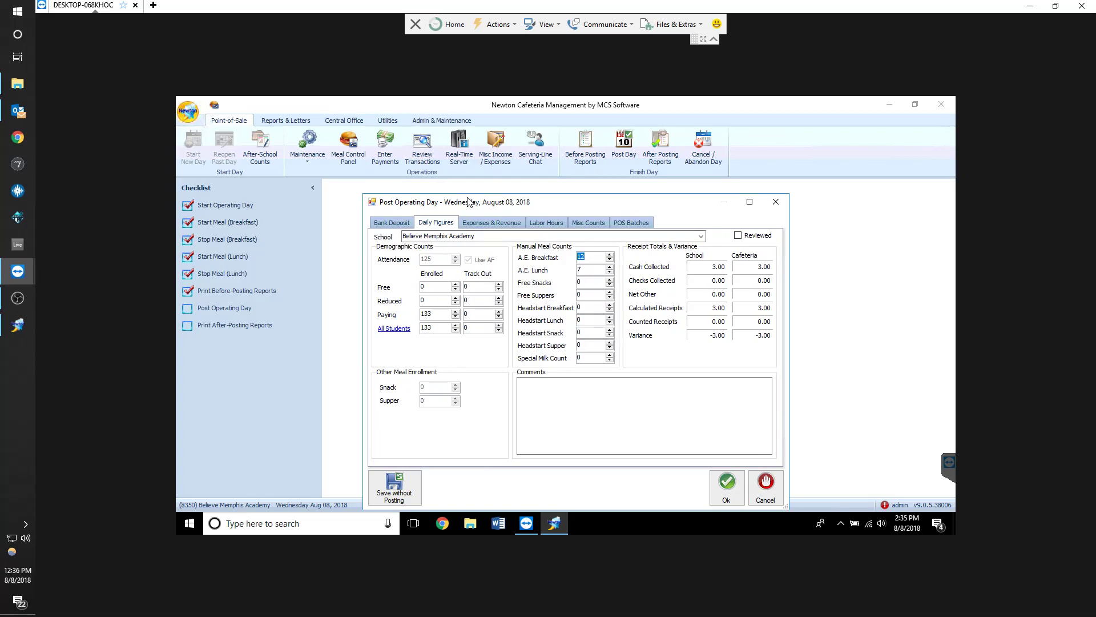
type("00")
Review the bank deposit and daily figures, then post the operating day
left_click(399, 229)
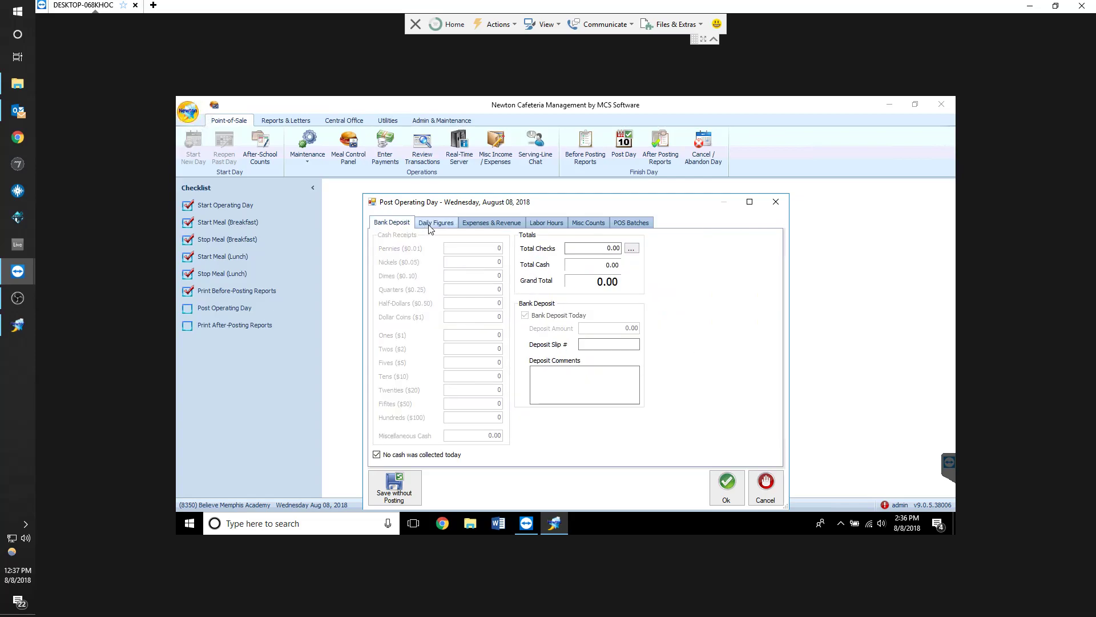
left_click(440, 226)
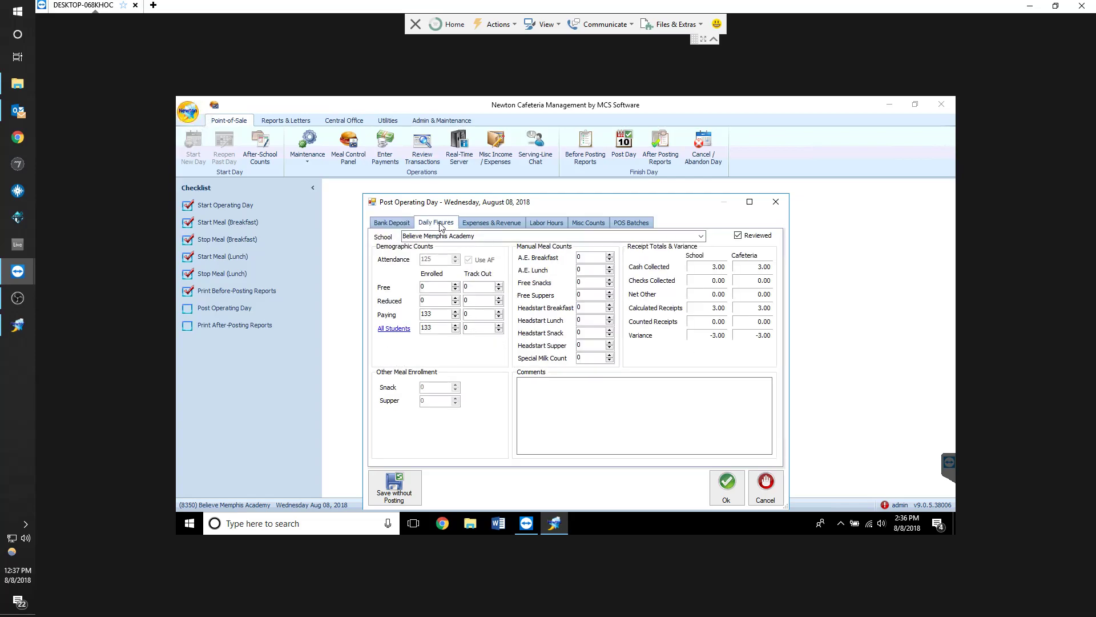
left_click(727, 487)
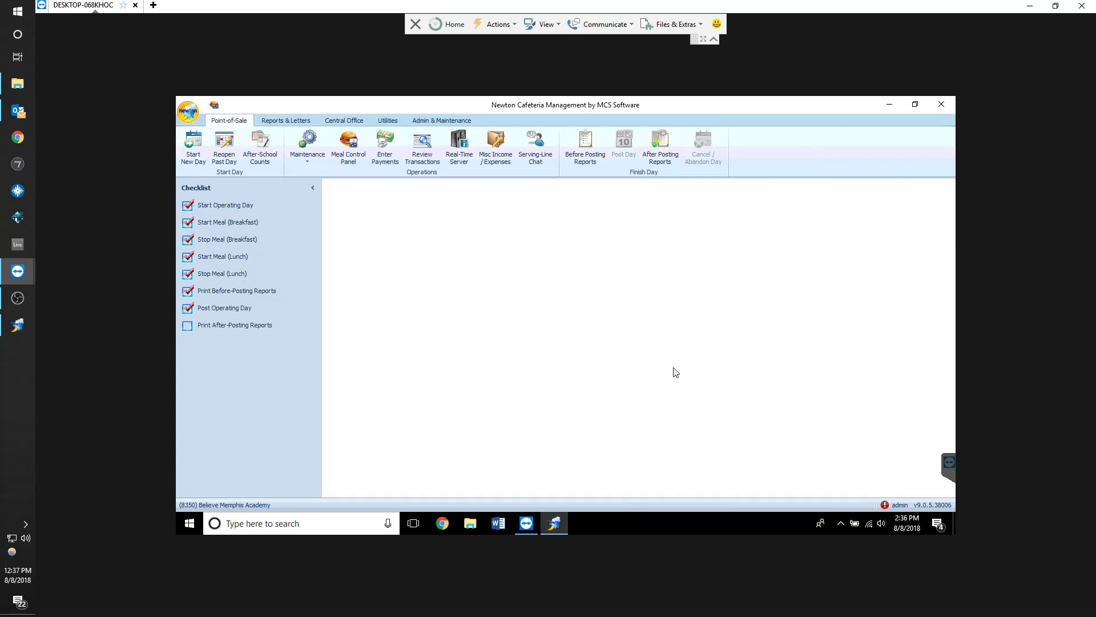
left_click(285, 120)
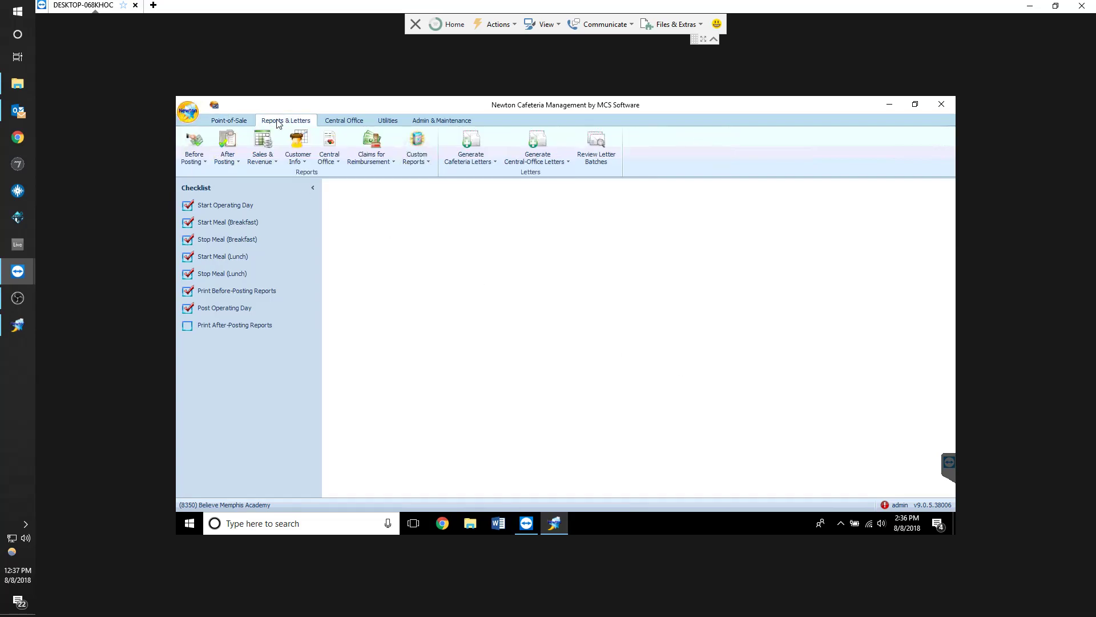
left_click(262, 151)
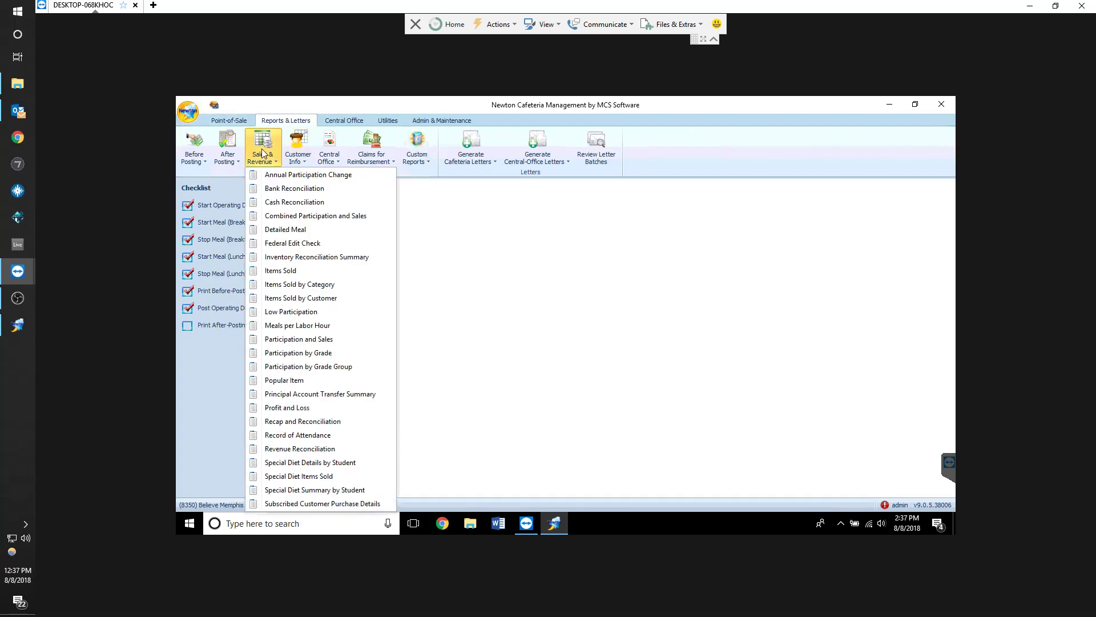
left_click(320, 421)
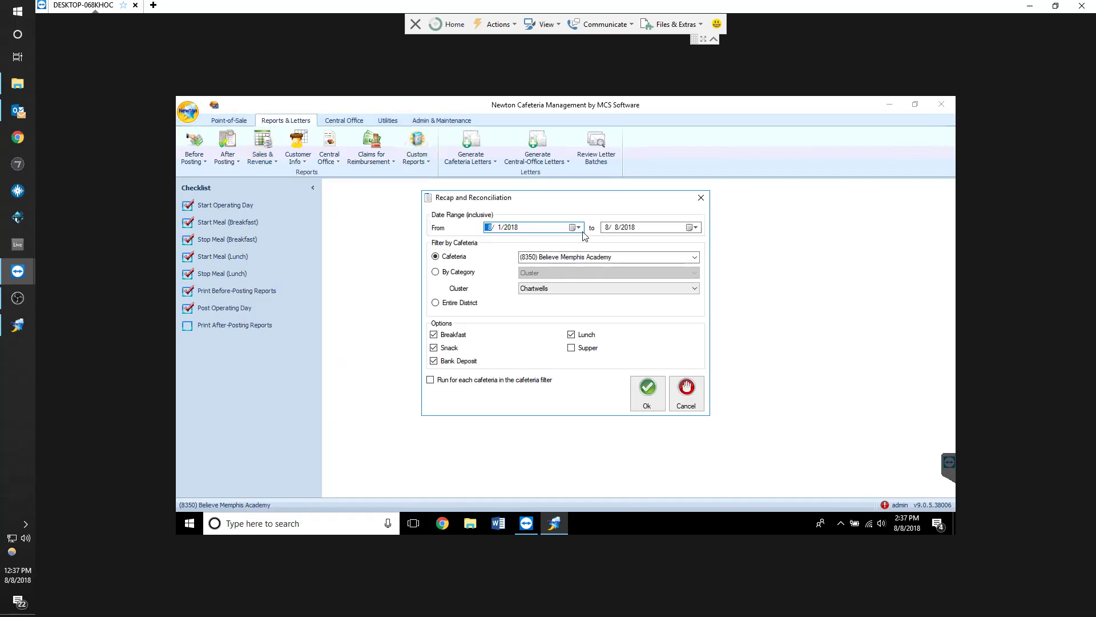
left_click(701, 198)
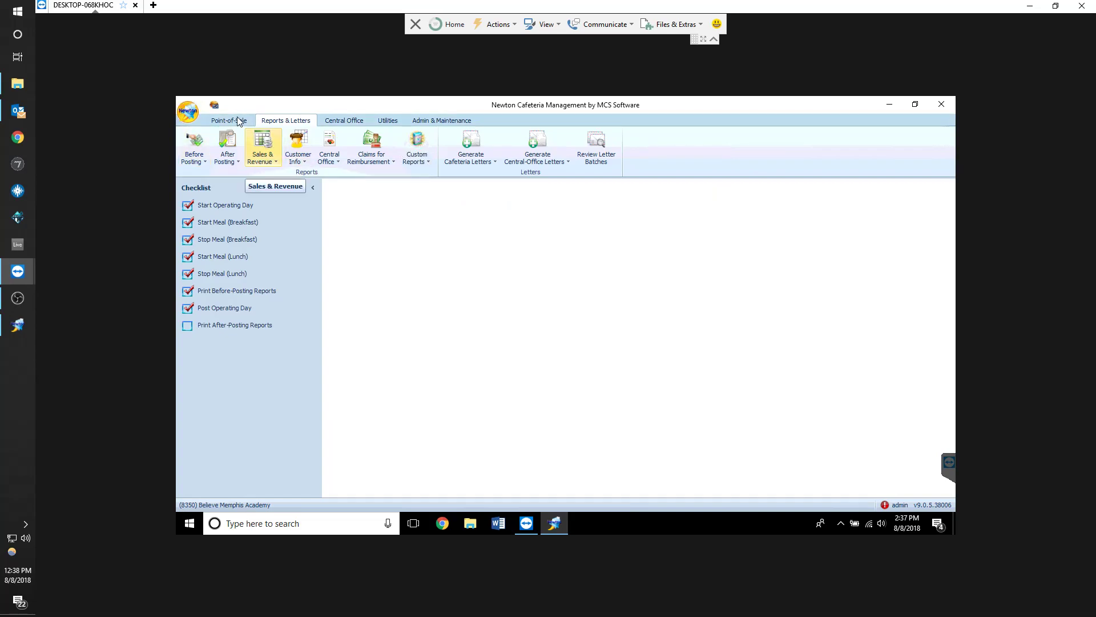
left_click(240, 121)
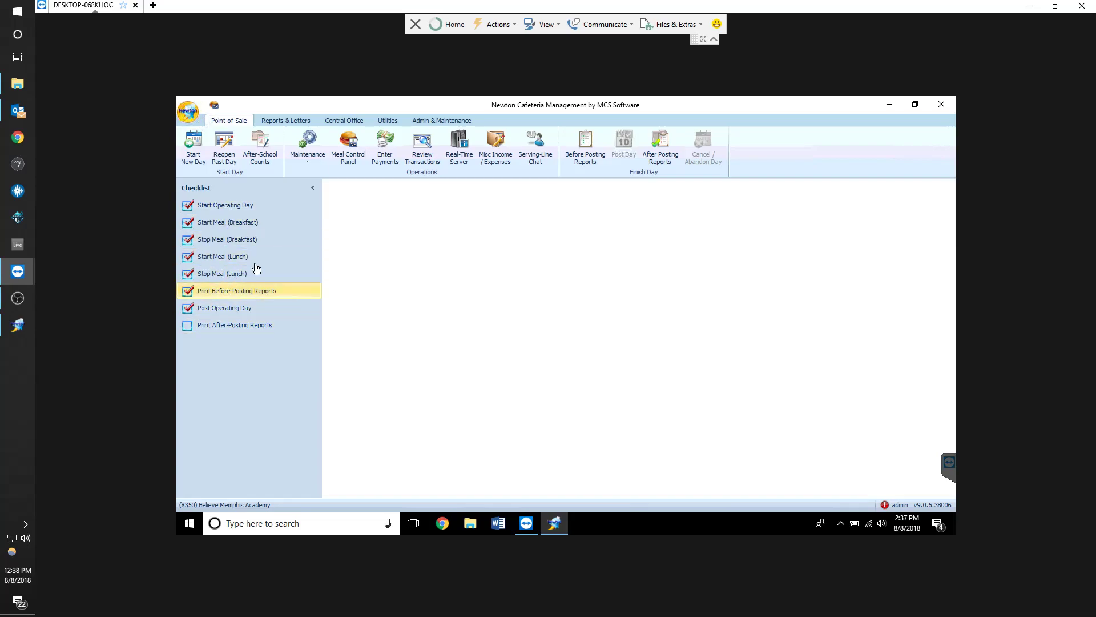
left_click(272, 118)
left_click(229, 120)
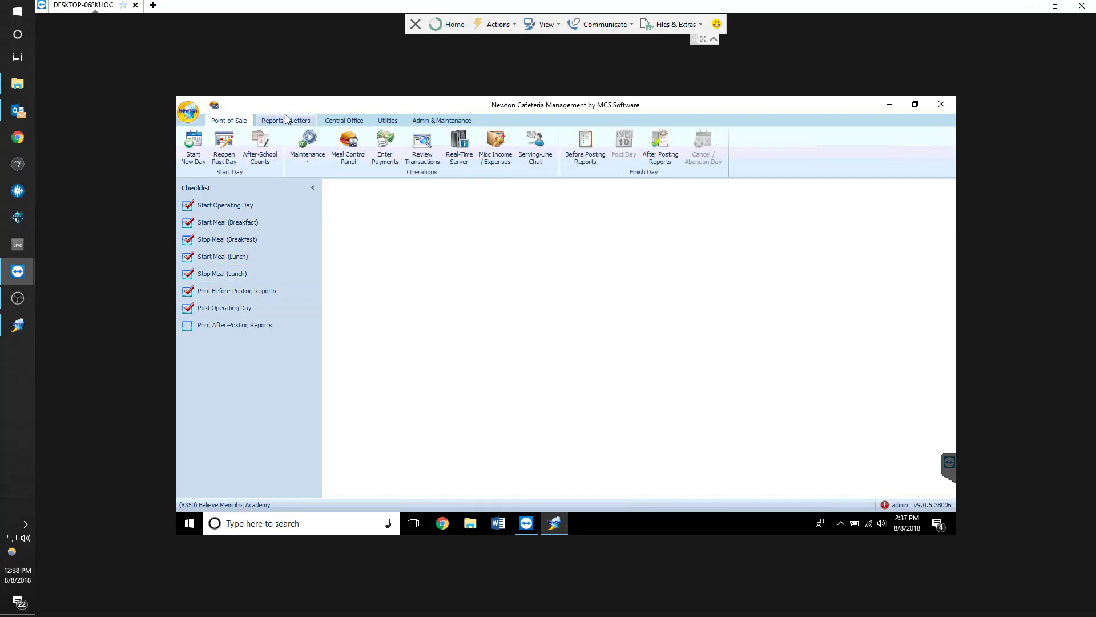
left_click(287, 118)
left_click(239, 122)
left_click(287, 121)
Run the Recap and Reconciliation report for 8/1/2018 through 8/8/2018 for Believe Memphis Academy
left_click(262, 148)
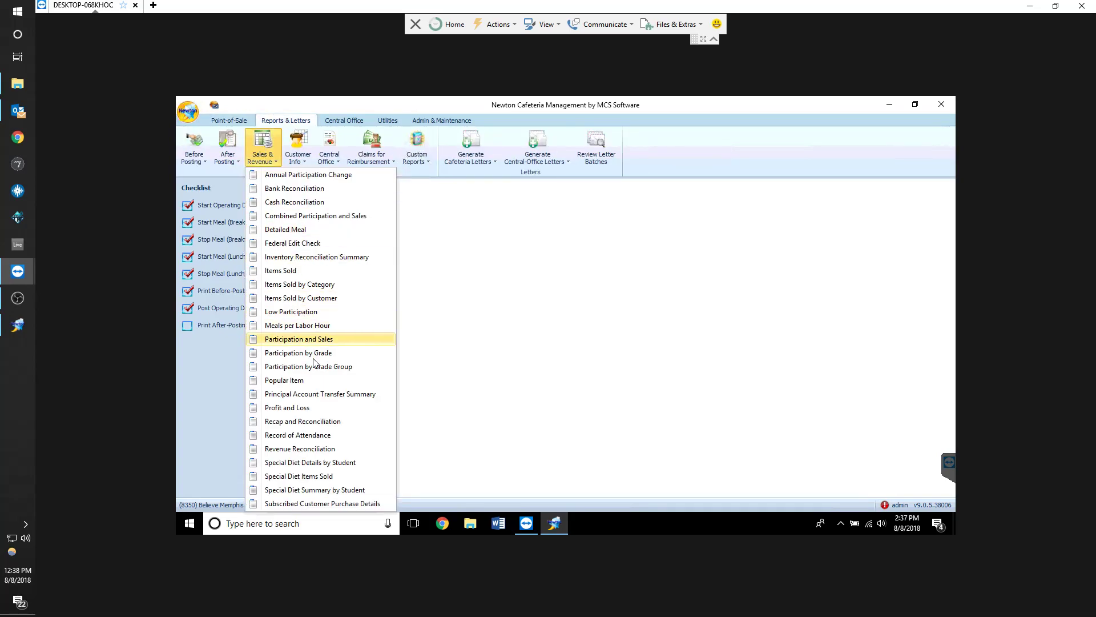
left_click(292, 423)
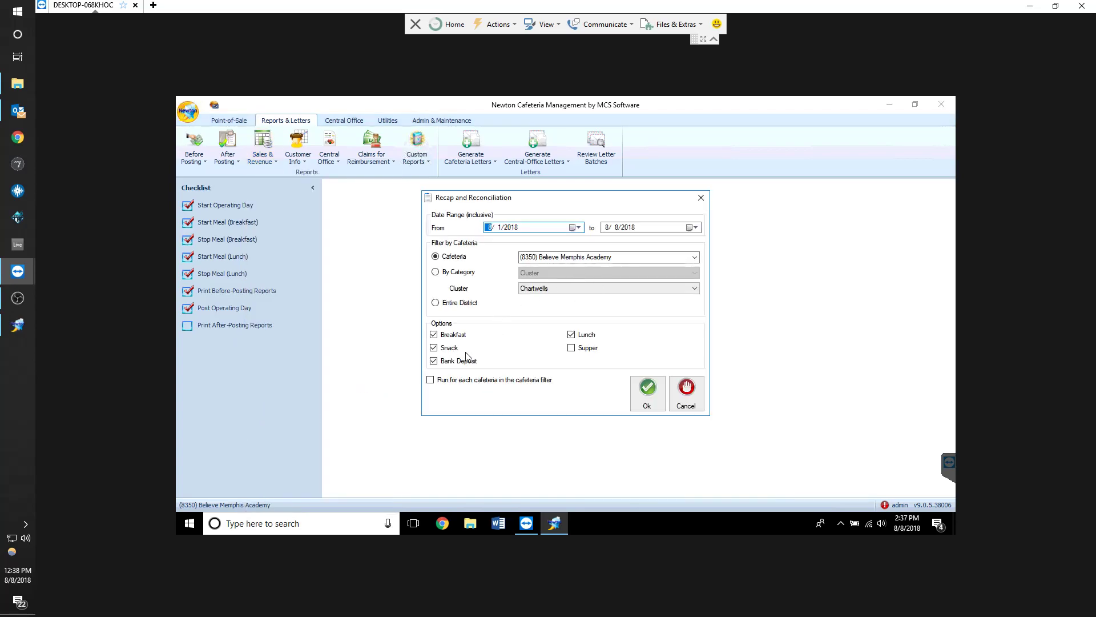
left_click(577, 227)
left_click(694, 228)
left_click(694, 228)
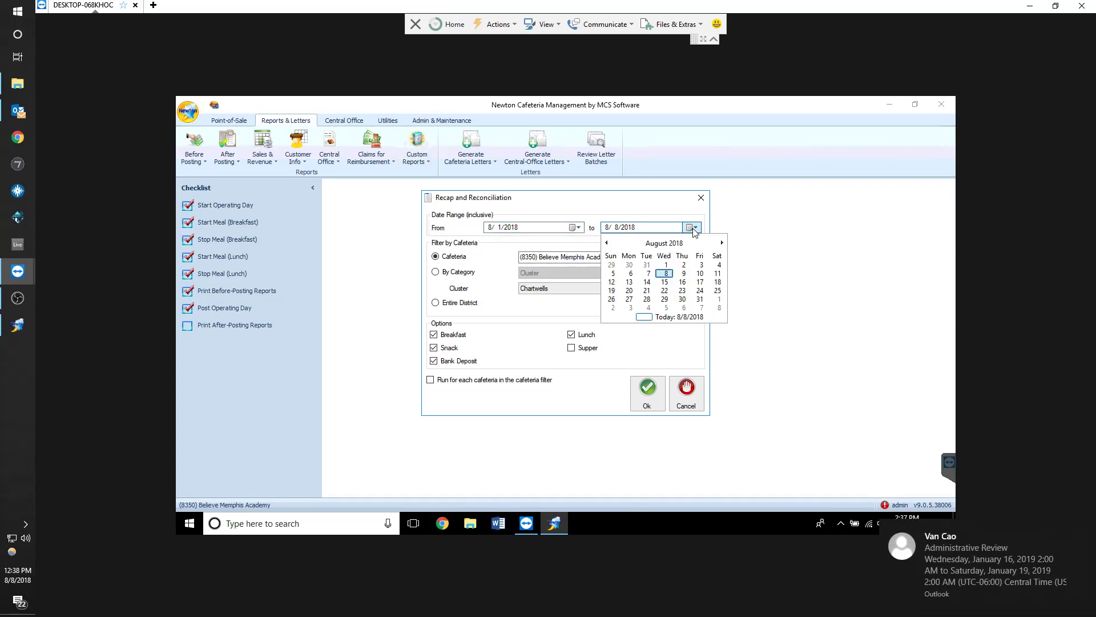
left_click(694, 227)
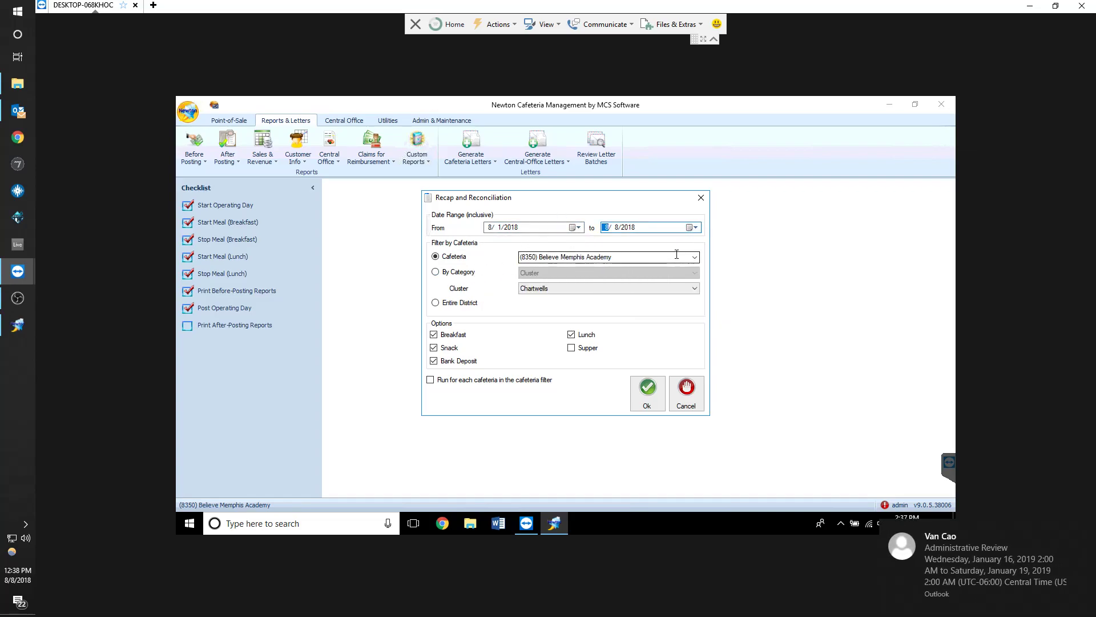
left_click(694, 257)
left_click(694, 258)
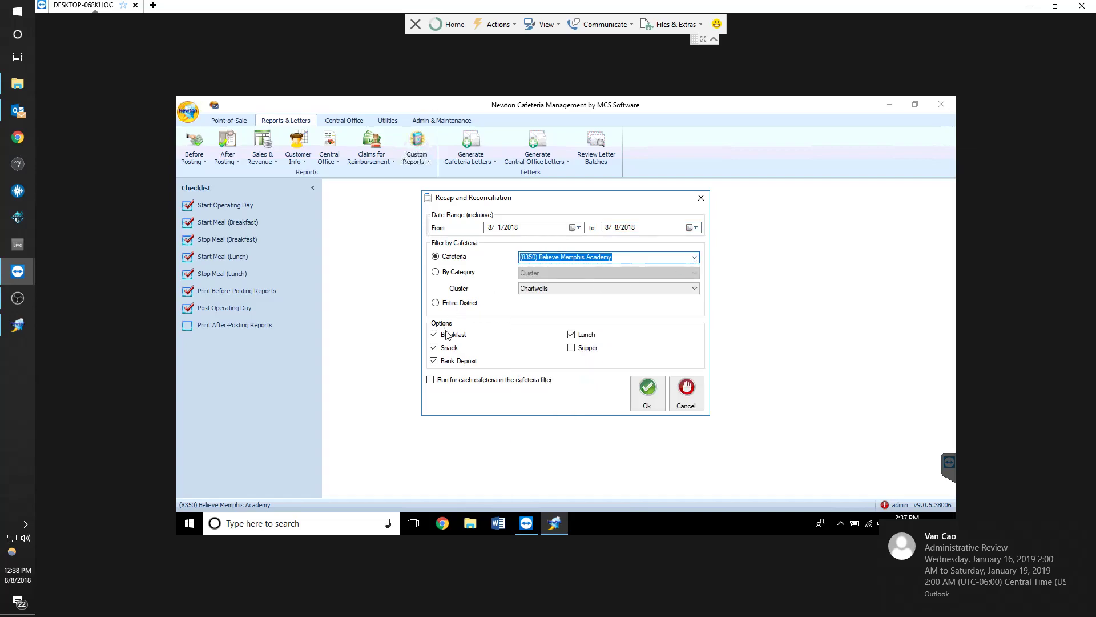
left_click(453, 362)
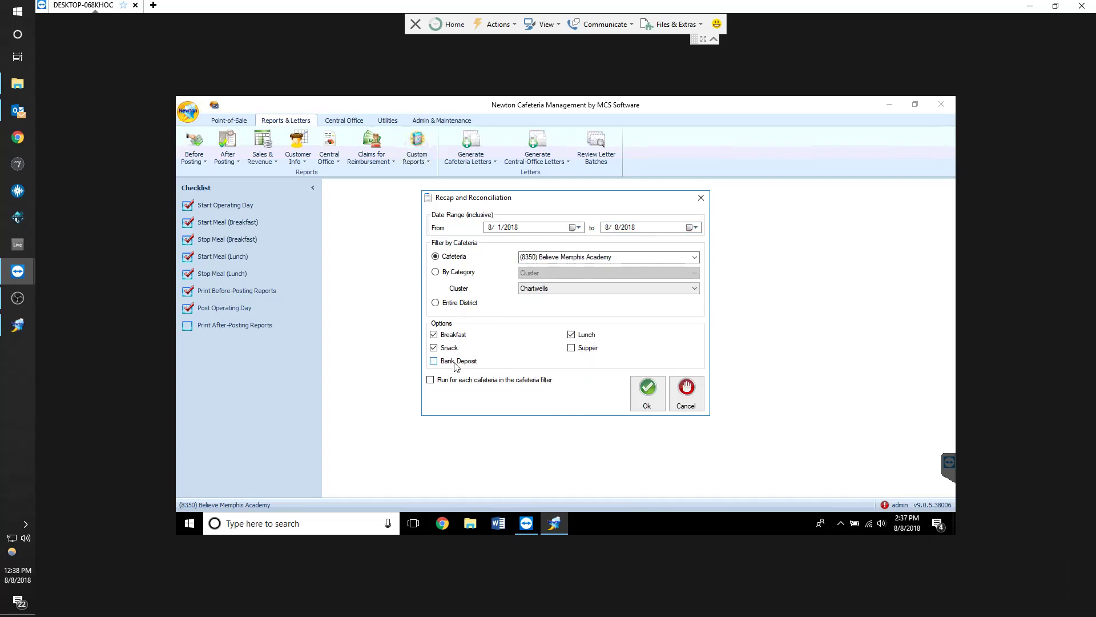
left_click(578, 351)
left_click(648, 406)
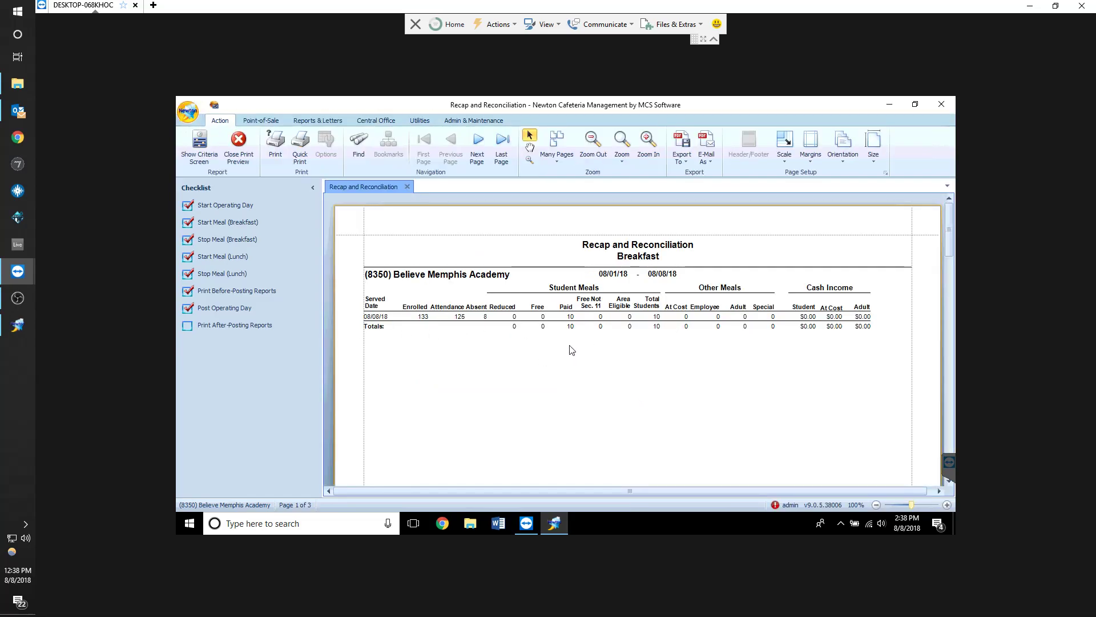
Scroll through the Recap and Reconciliation preview pages and close the preview
left_click_drag(671, 344, 652, 310)
left_click(667, 345)
scroll(682, 385, "down", 7)
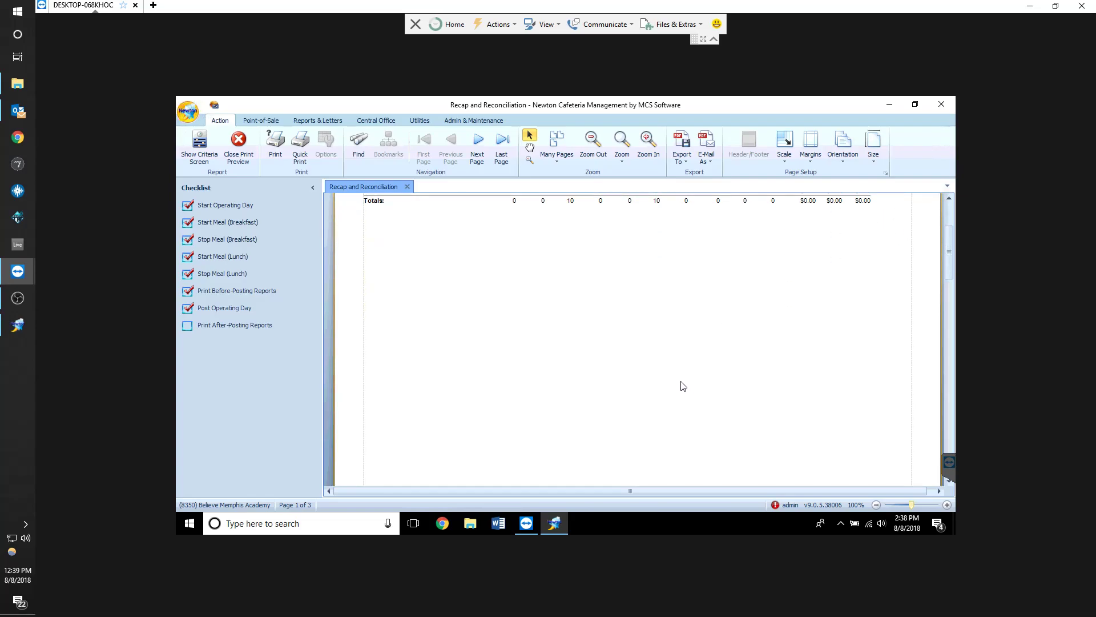
scroll(667, 387, "down", 2)
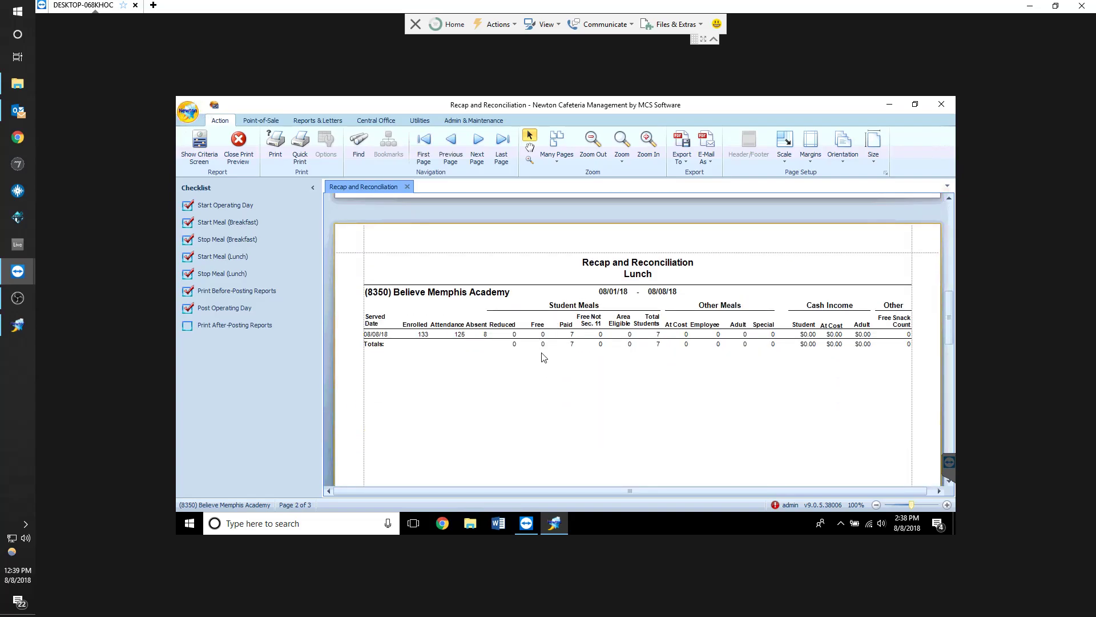
scroll(672, 419, "up", 8)
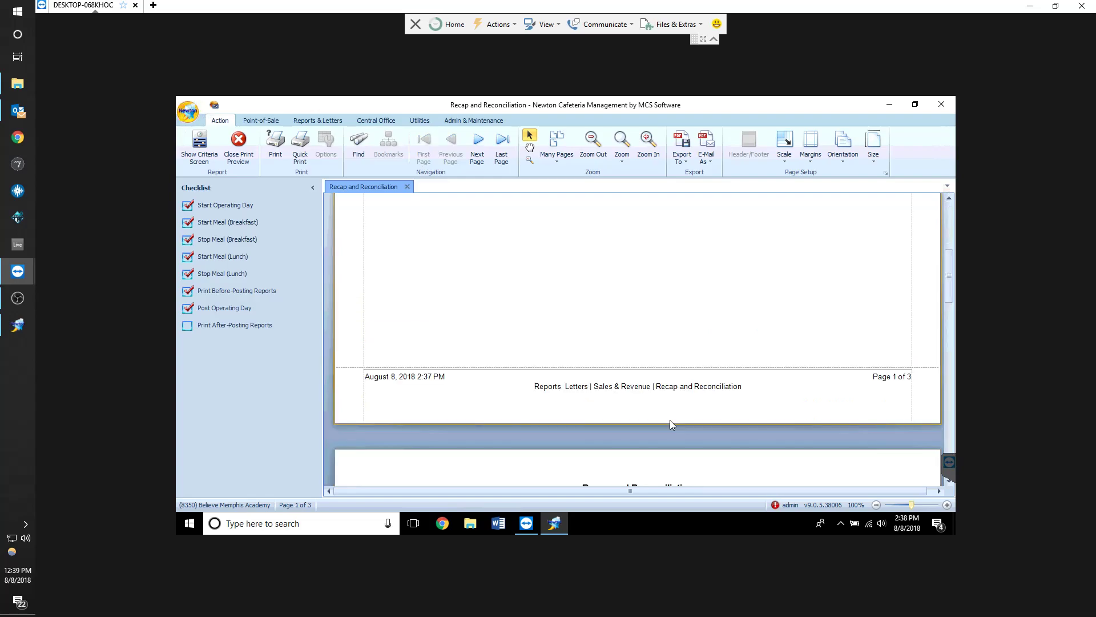
scroll(673, 418, "down", 4)
scroll(673, 418, "down", 8)
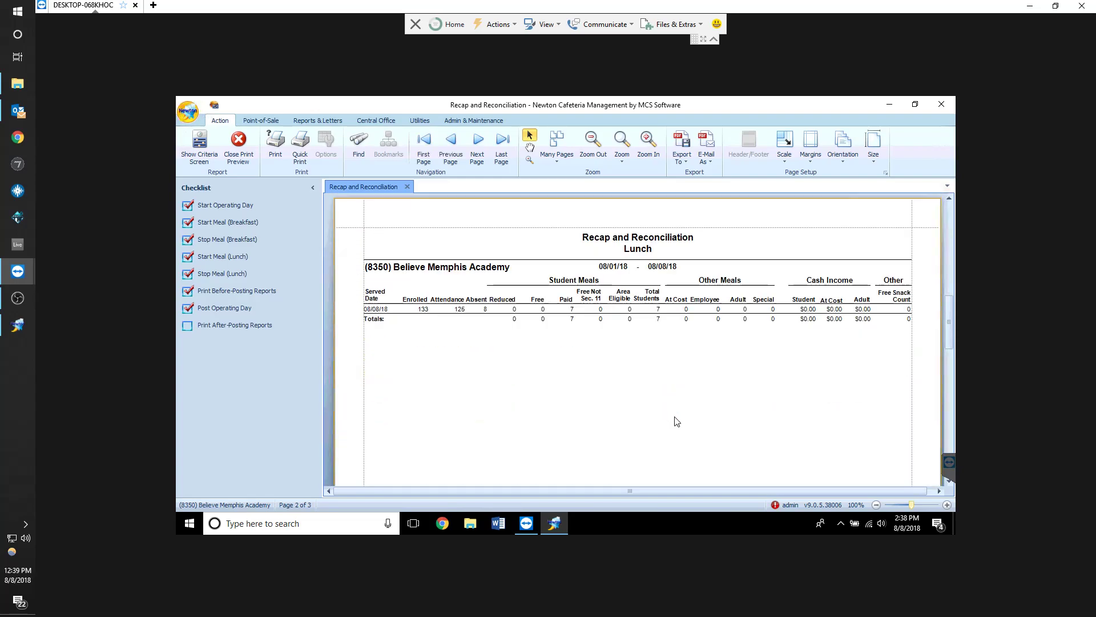
scroll(679, 417, "down", 2)
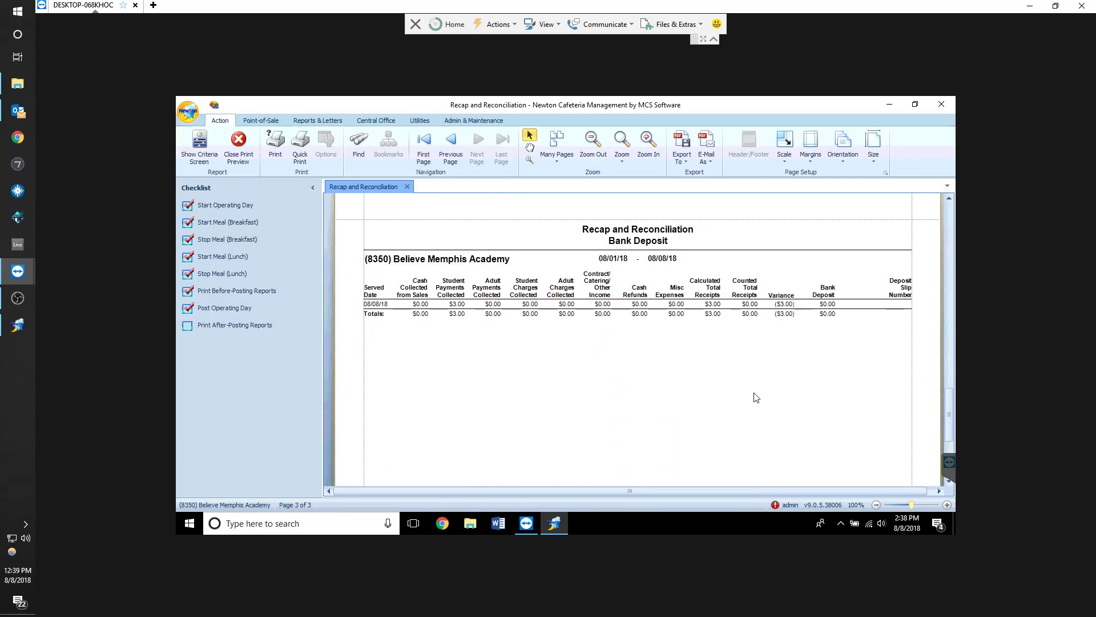
mouse_move(795, 321)
left_mouse_down()
mouse_move(772, 300)
mouse_move(783, 330)
left_mouse_up()
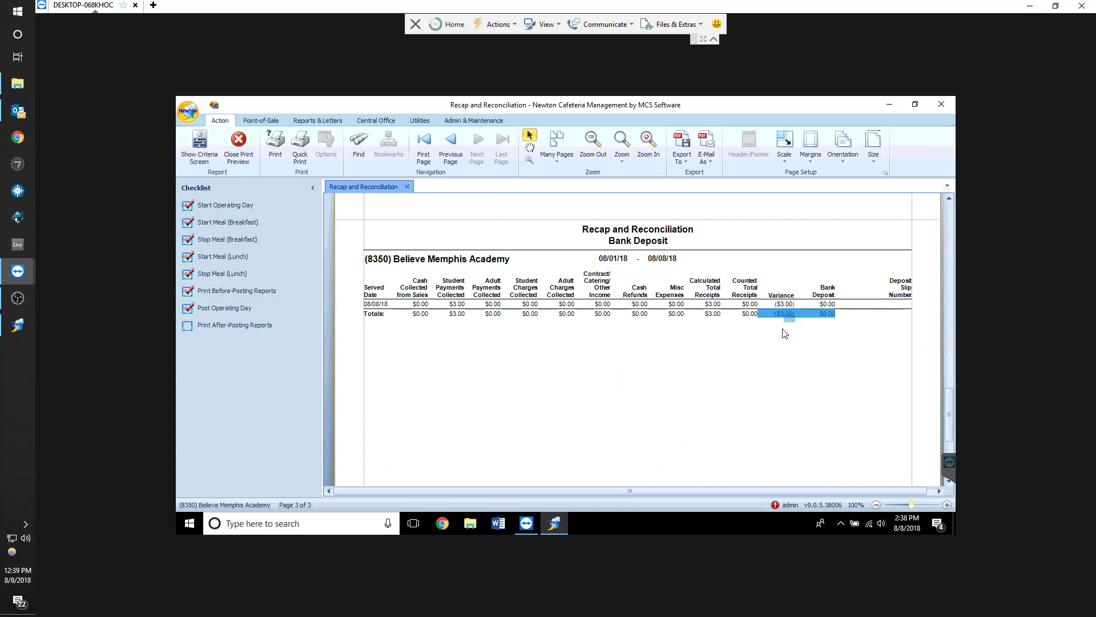
scroll(613, 393, "down", 4)
scroll(614, 394, "up", 6)
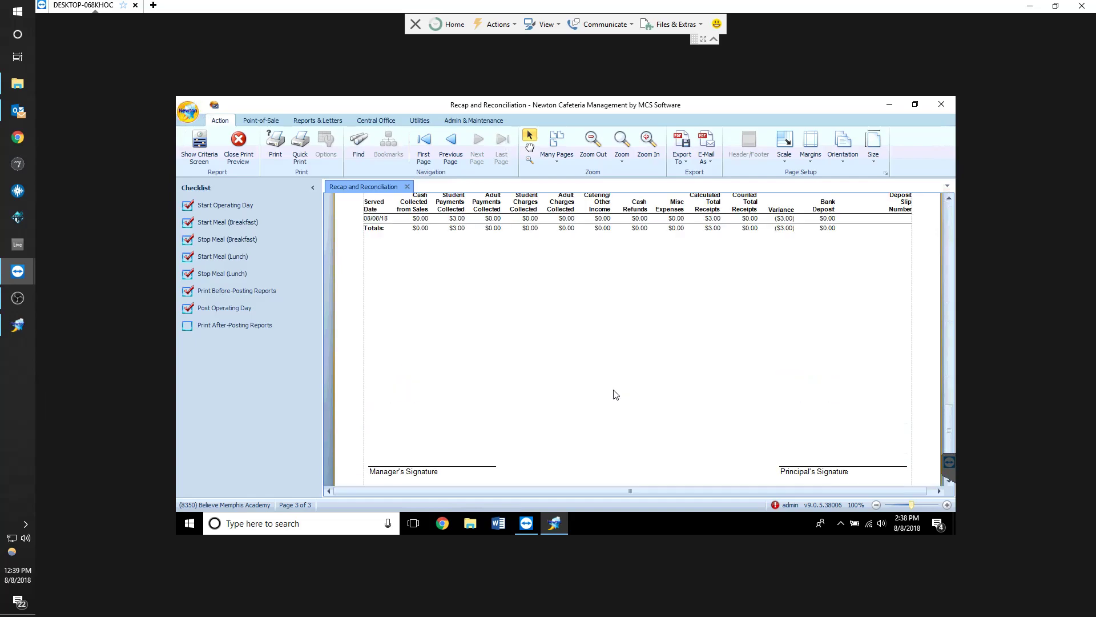
left_click(244, 141)
Run the Outstanding Charges report sorted by name and scroll through its preview
left_click(290, 121)
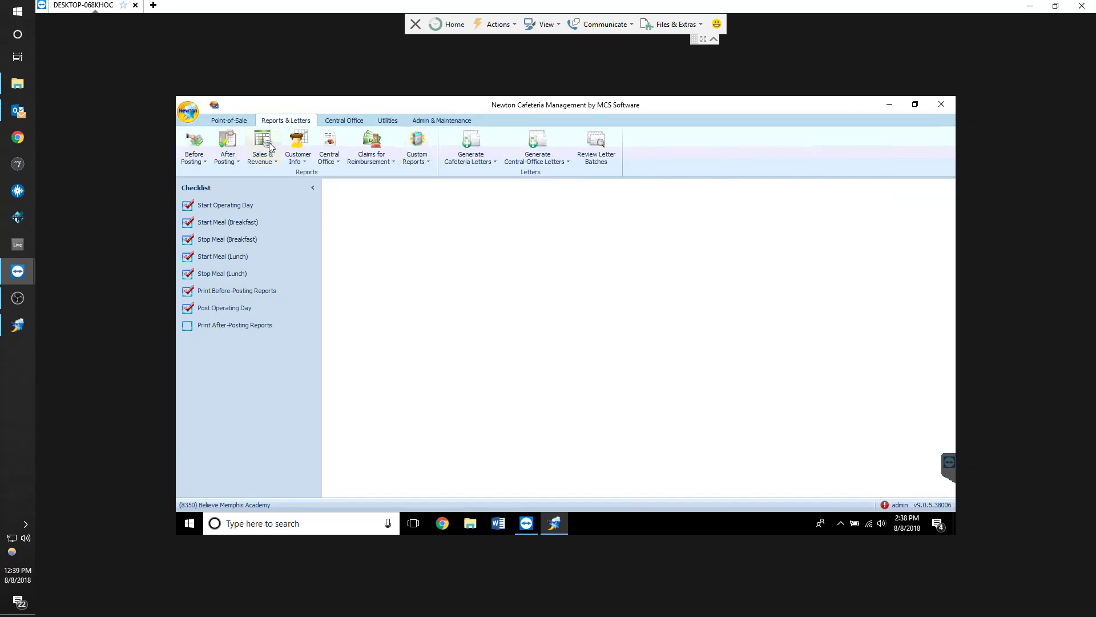
left_click(297, 151)
left_click(268, 152)
left_click(269, 152)
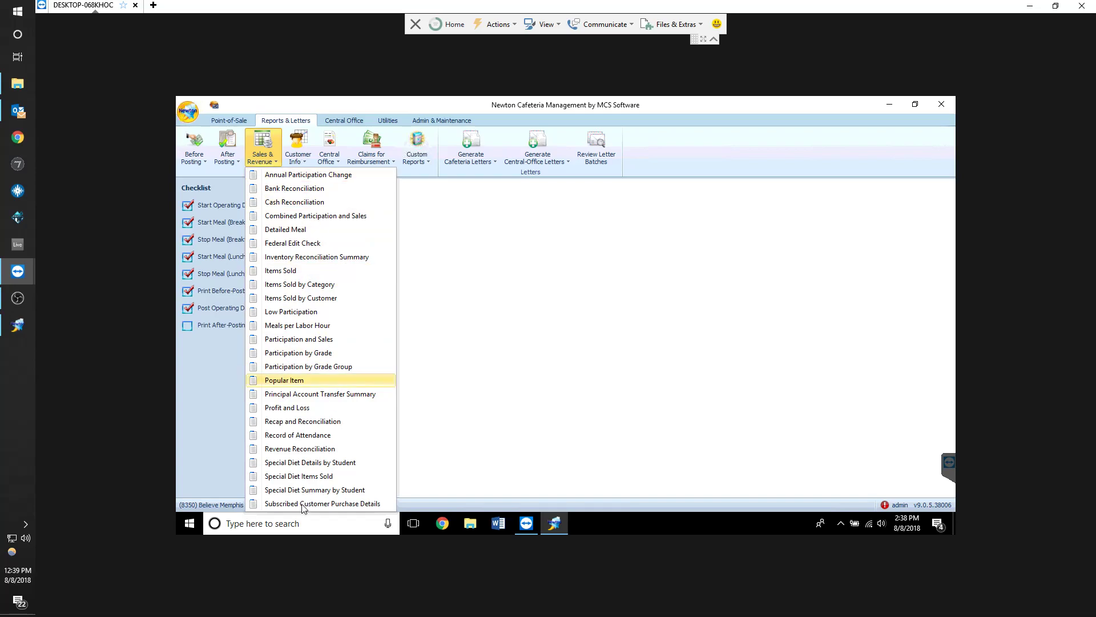
left_click(298, 144)
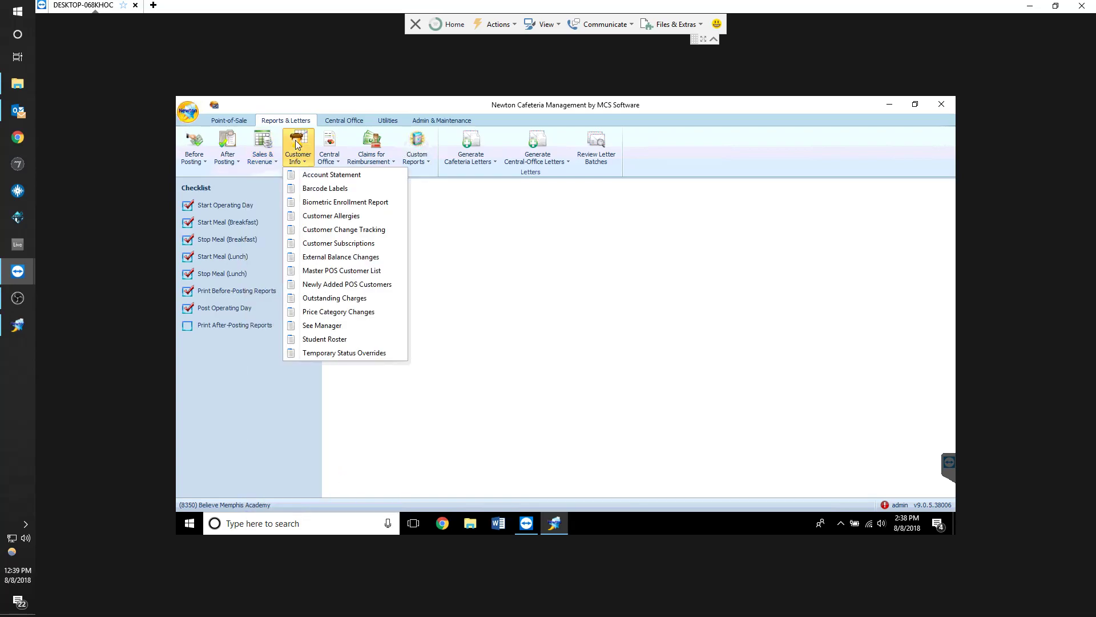
left_click(337, 299)
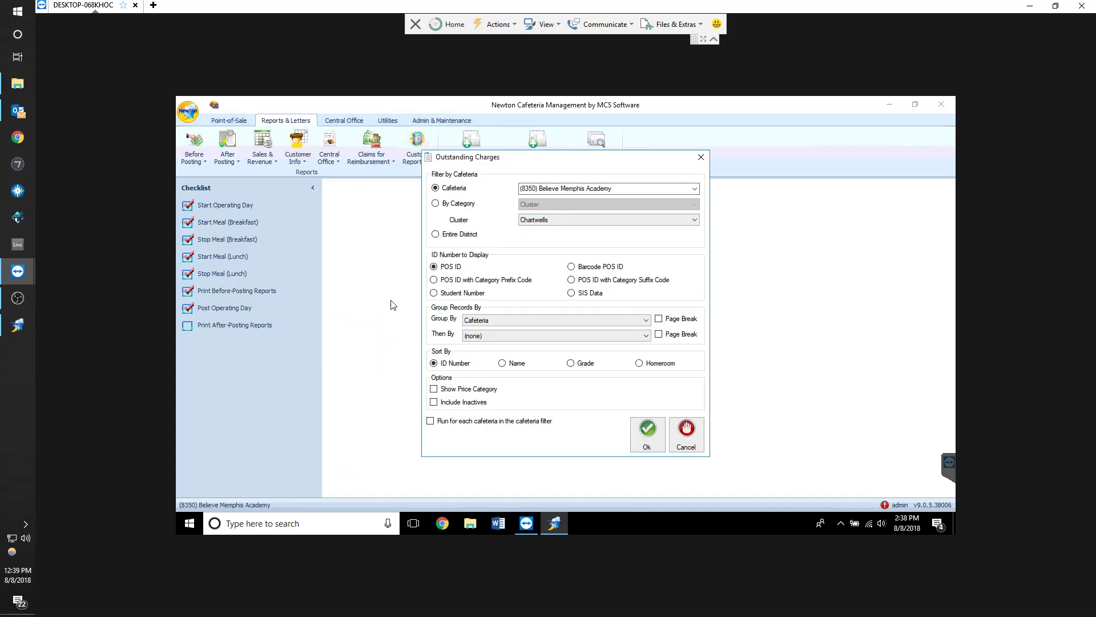
left_click(502, 364)
left_click(648, 434)
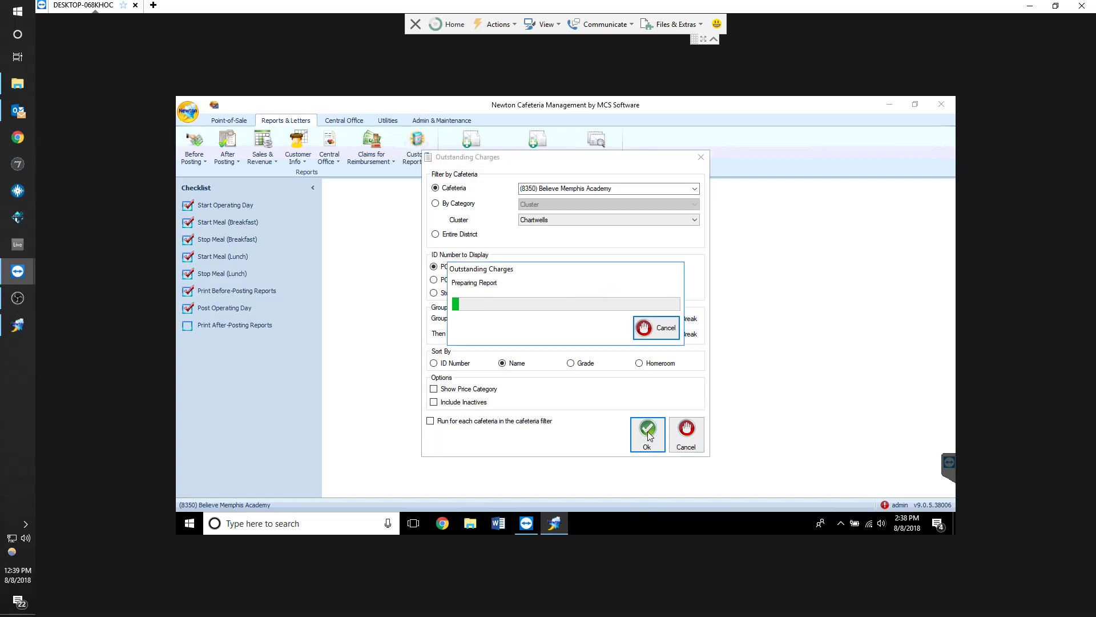
scroll(674, 358, "down", 5)
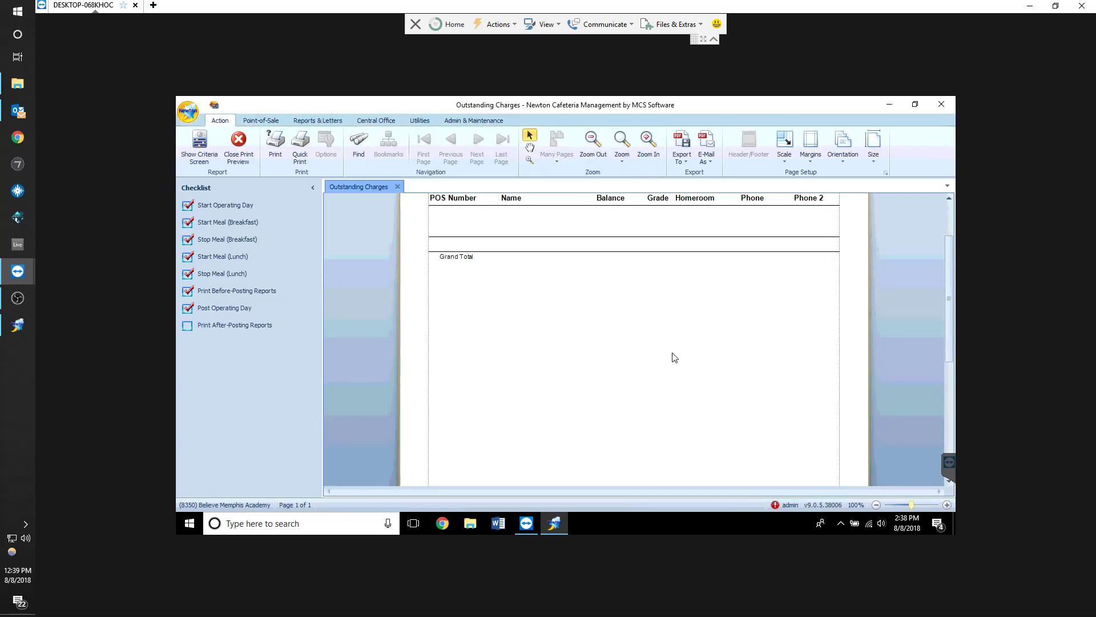
scroll(675, 358, "up", 5)
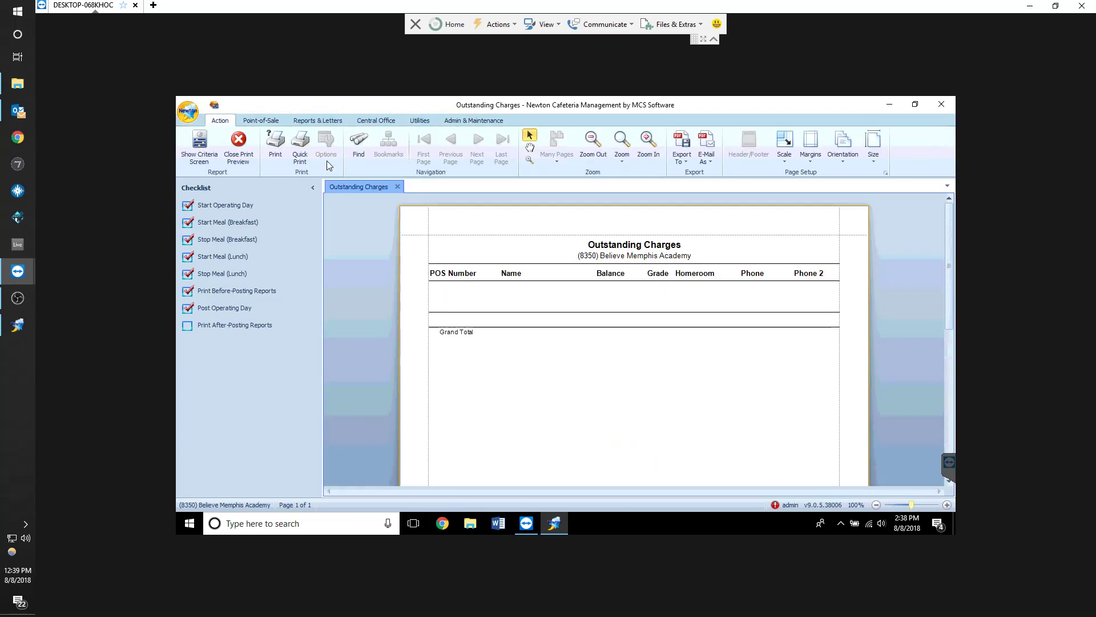
Close the Outstanding Charges preview and browse the customer information reports list without opening one
left_click(398, 187)
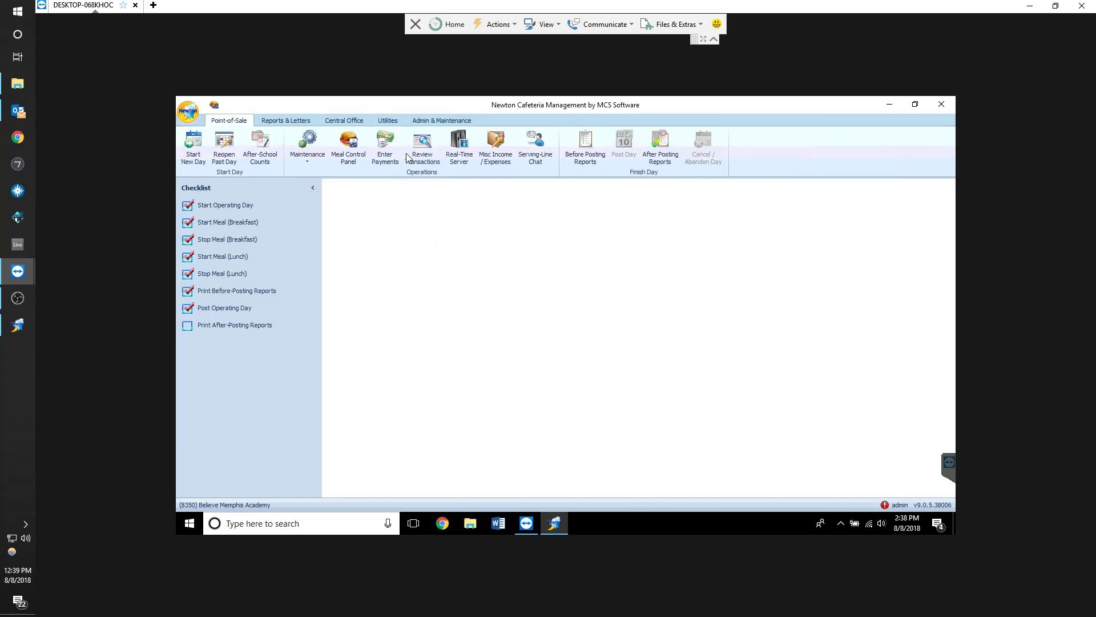
left_click(281, 120)
left_click(297, 147)
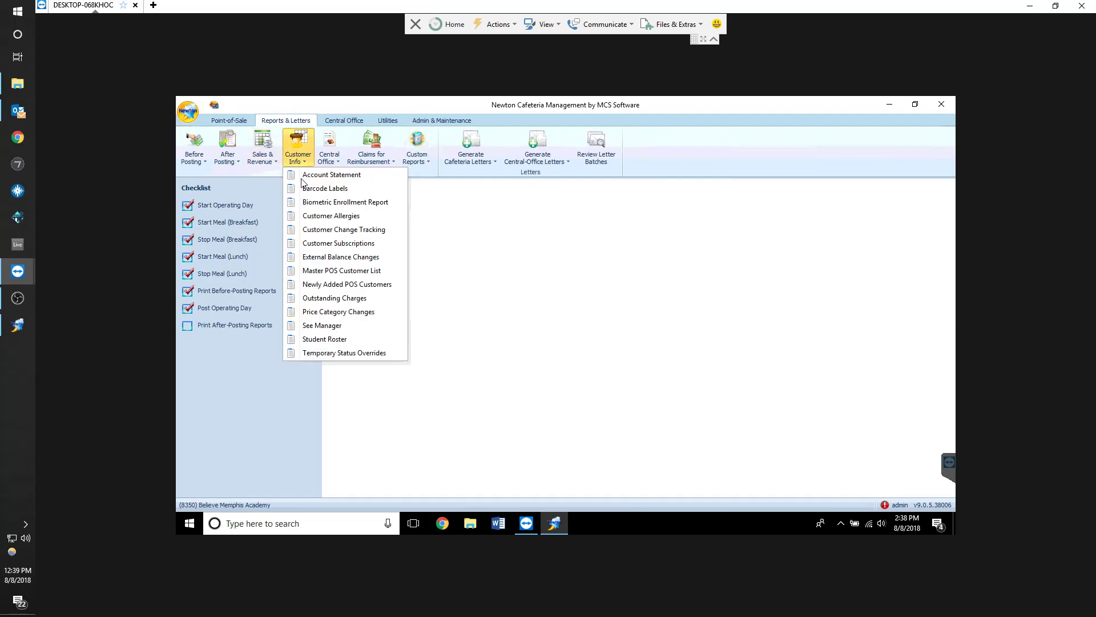
left_click(532, 337)
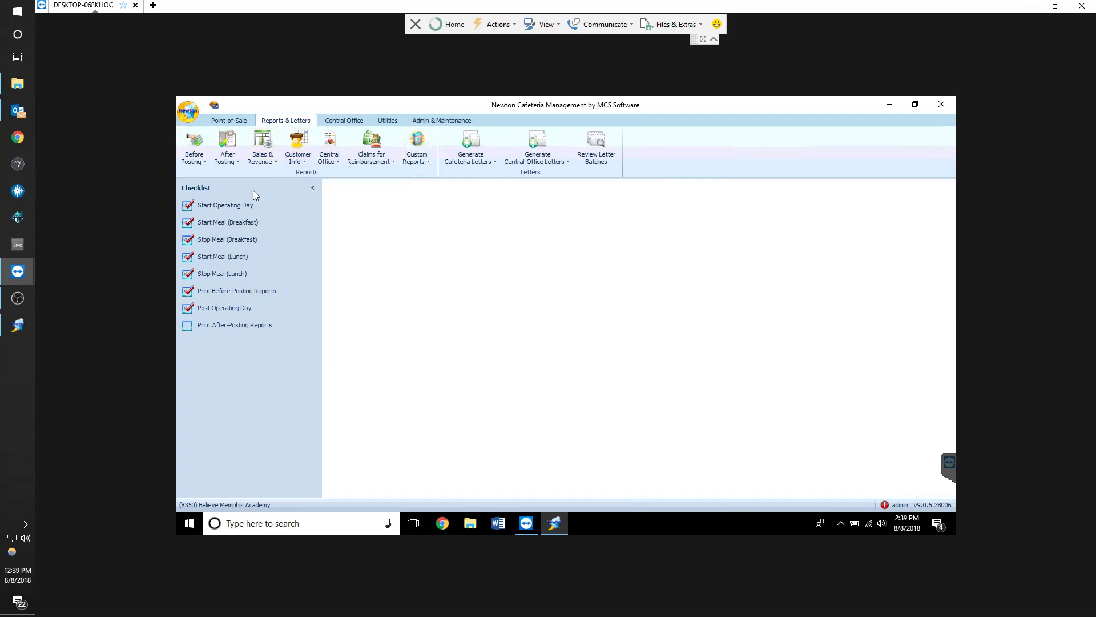
Reopen the posted 8/8/2018 operating day, confirming with a blank edit comment
left_click(232, 120)
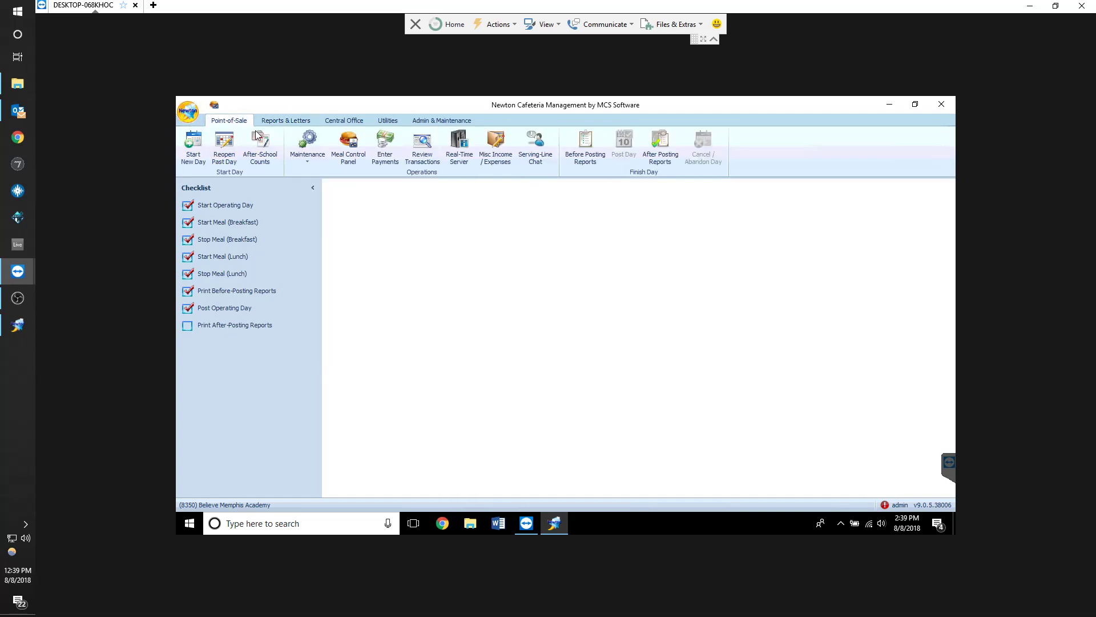
left_click(228, 153)
left_click(594, 231)
left_click(594, 230)
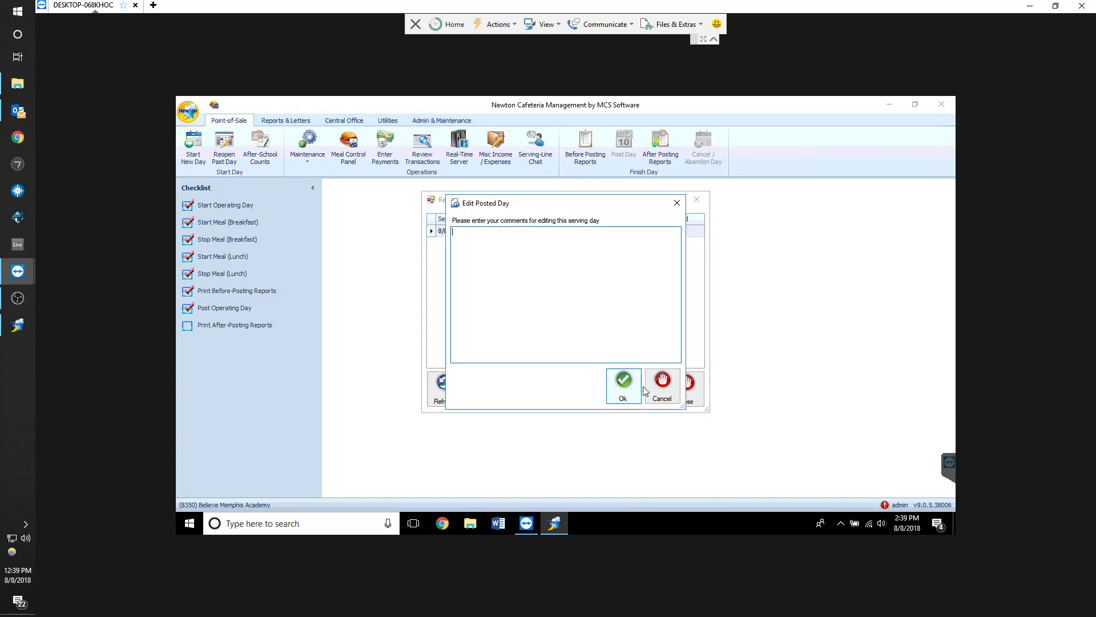
left_click(625, 382)
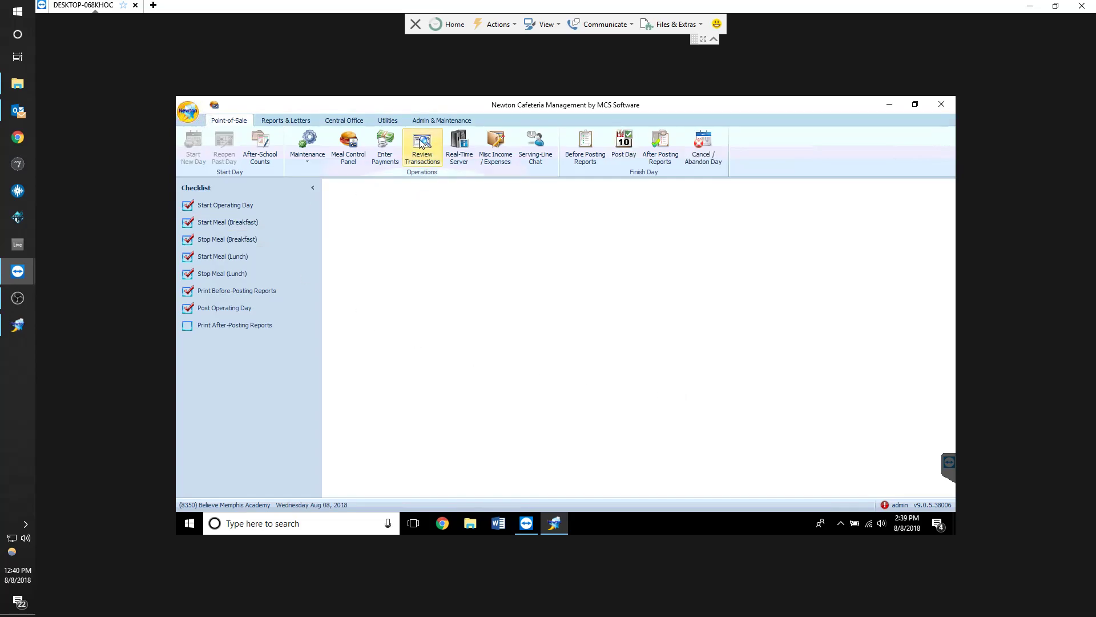
Review the transactions in the unposted breakfast POS batch, then close the batch list
left_click(421, 142)
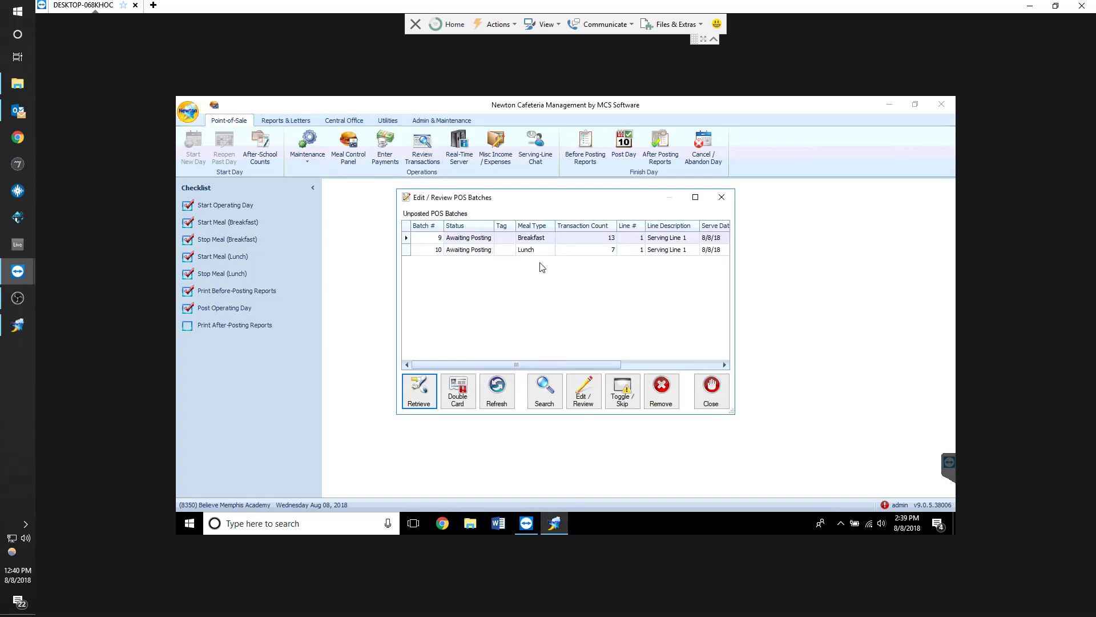
double_click(545, 237)
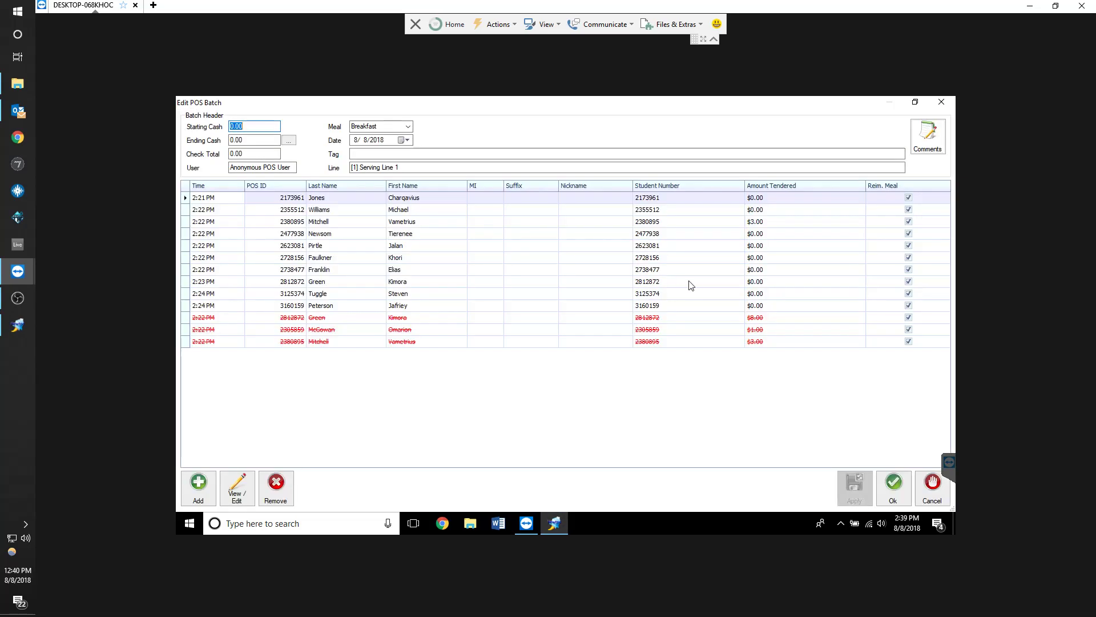
left_click(729, 223)
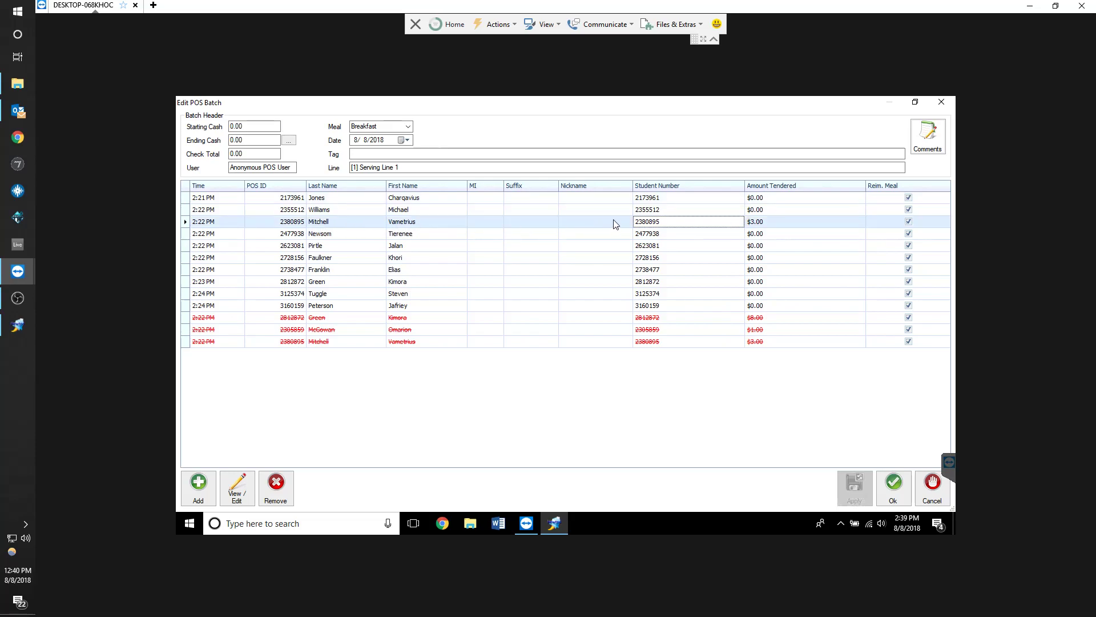
left_click(941, 497)
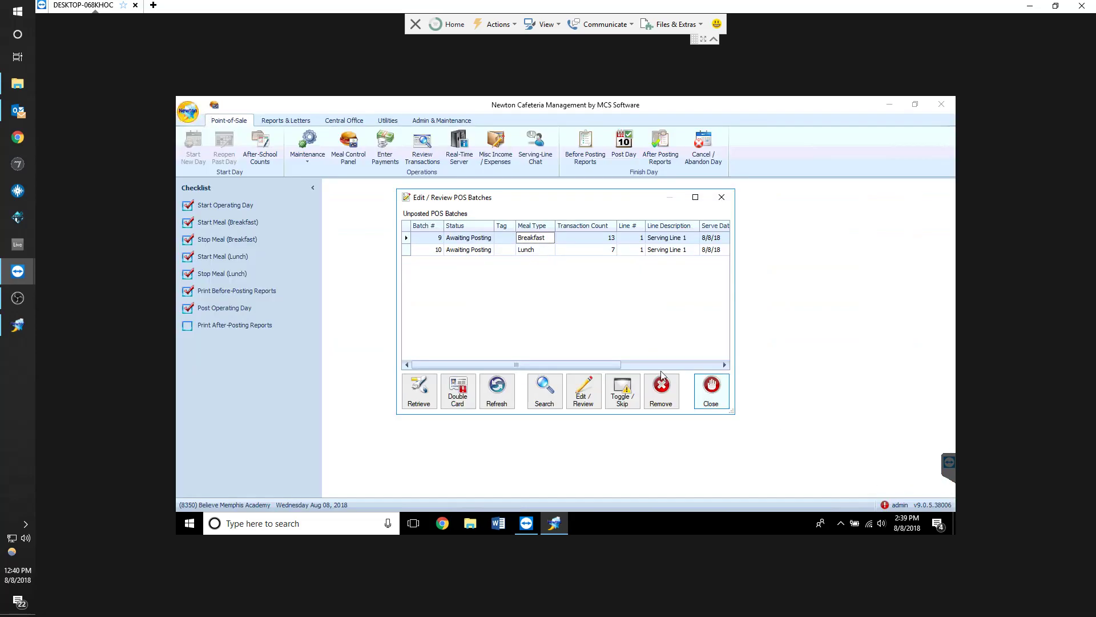
left_click(715, 390)
Cancel and abandon the current operating day
left_click(703, 145)
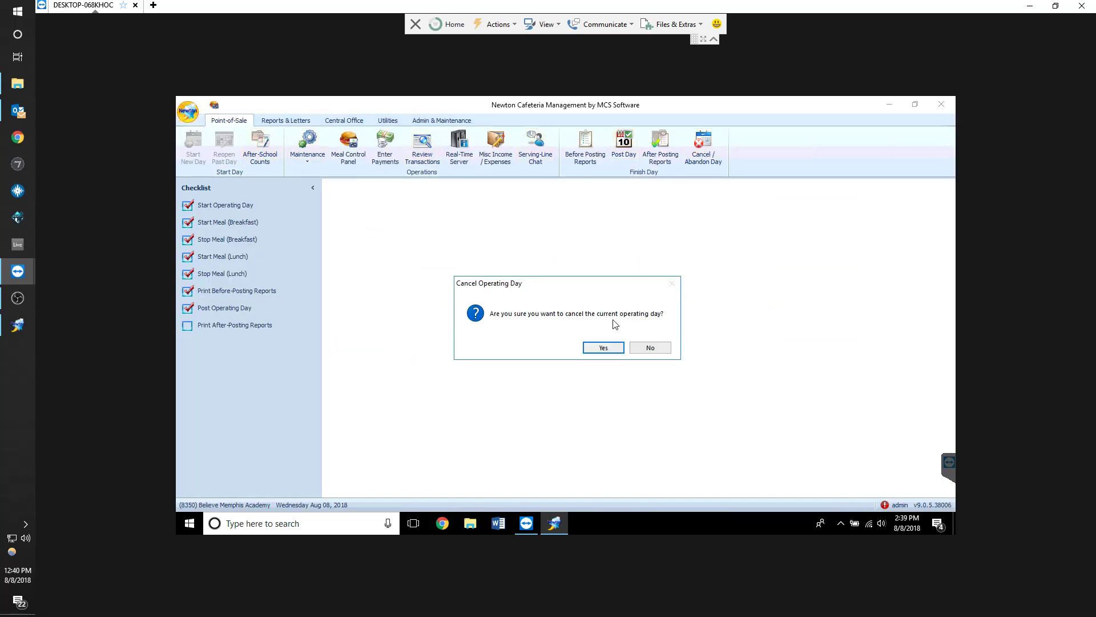
left_click(651, 348)
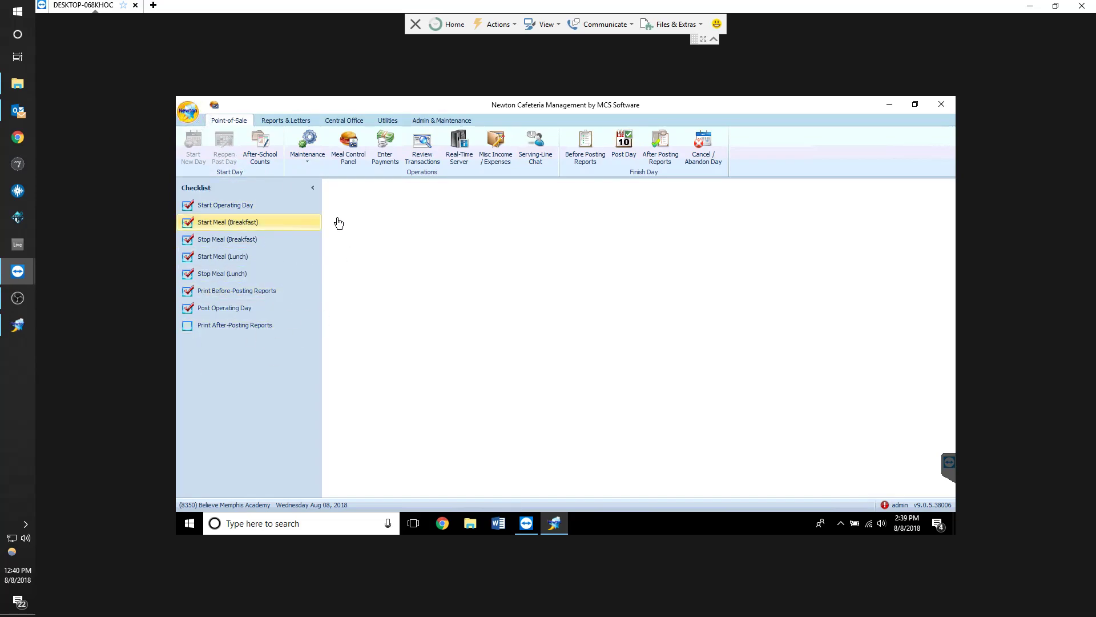
left_click(703, 149)
left_click(606, 349)
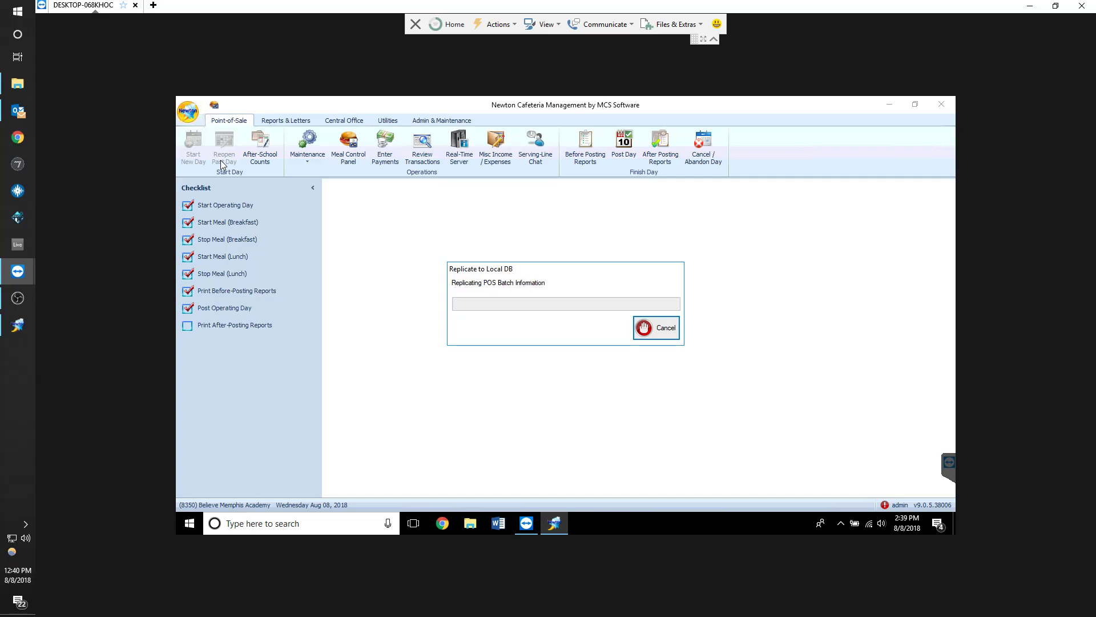
Start a new operating day with serve date August 7, 2018
left_click(195, 150)
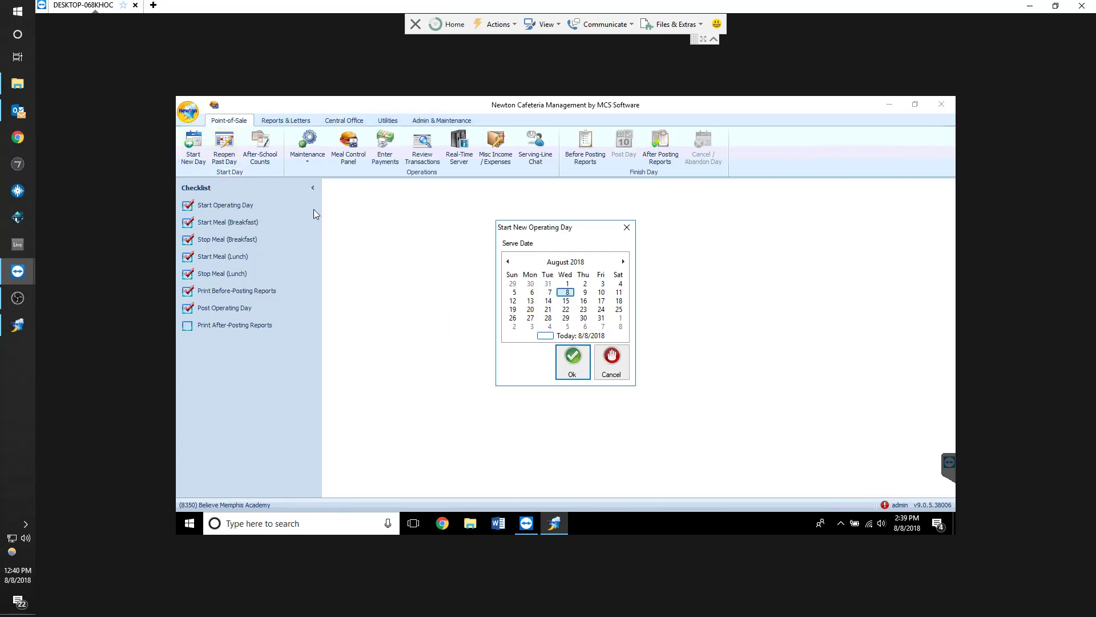
left_click(548, 292)
left_click(572, 360)
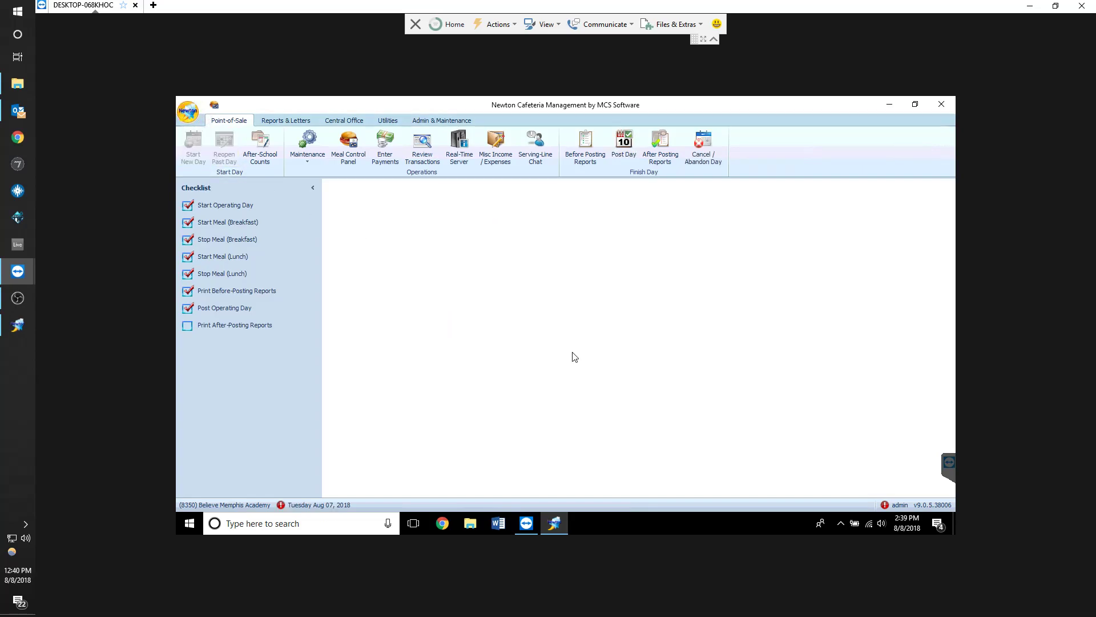
Start the breakfast meal for the new operating day
left_click(233, 207)
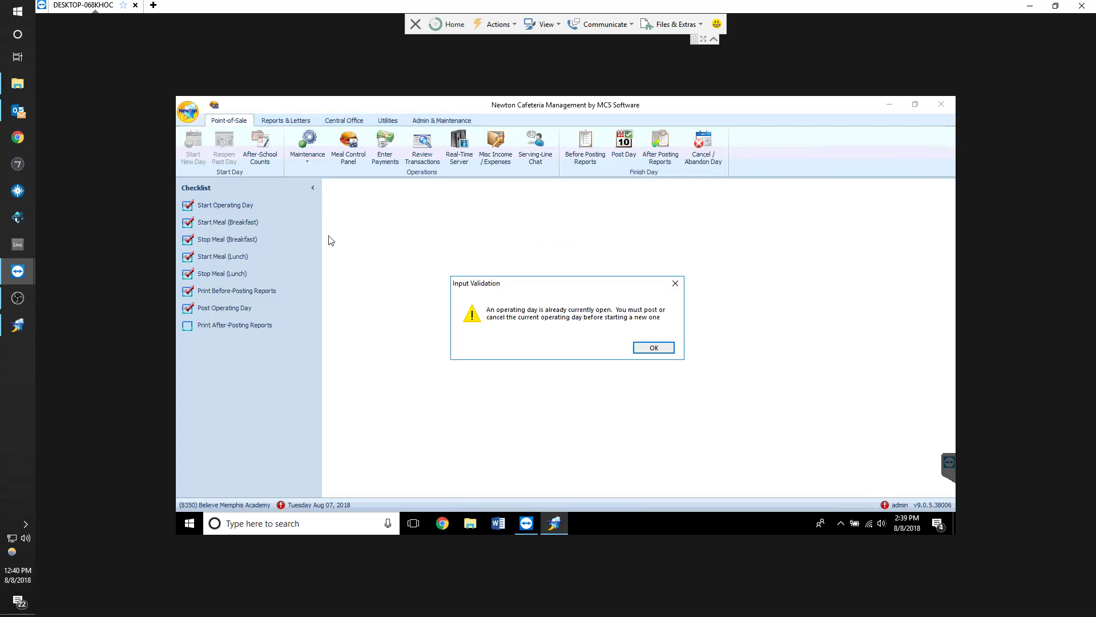
left_click(645, 349)
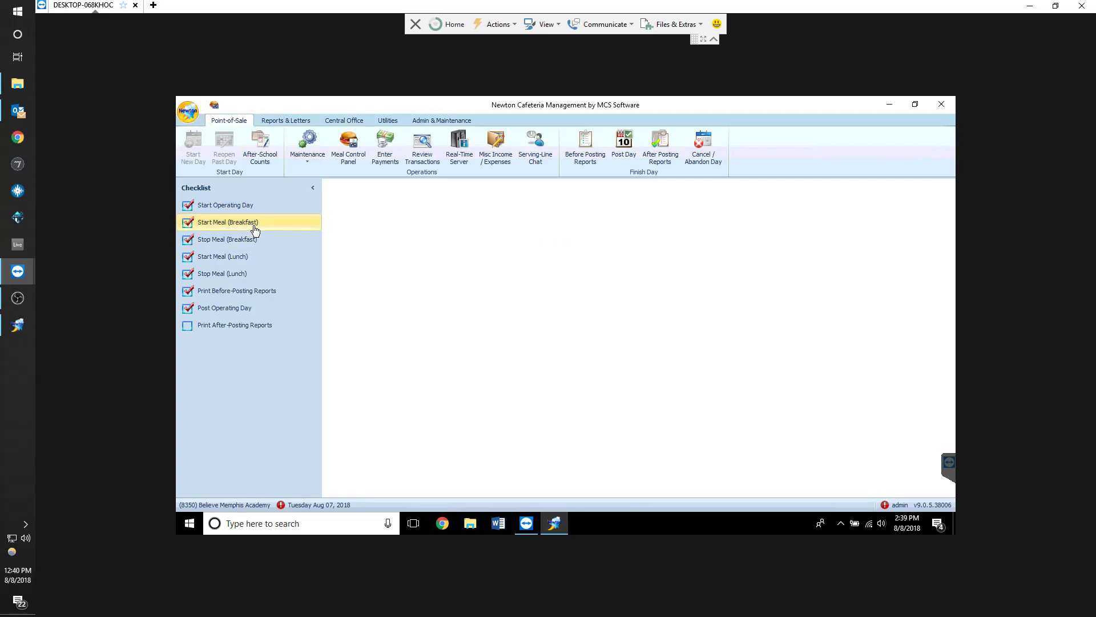
left_click(239, 222)
left_click(596, 367)
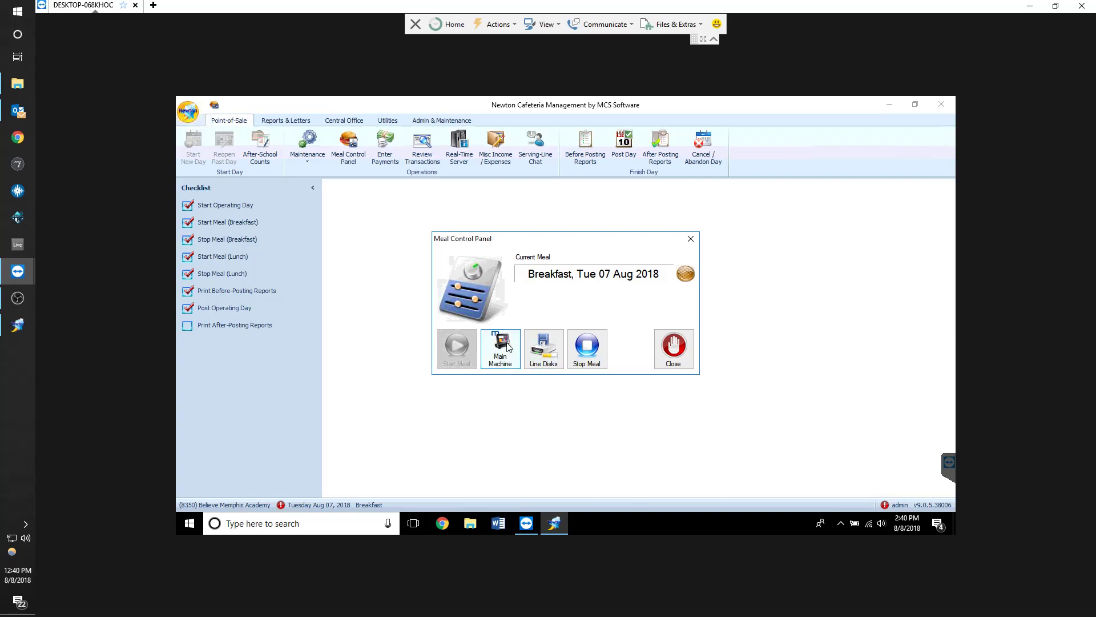
Switch the main machine to the POS serving line and search customers by name for MITCH
left_click(507, 347)
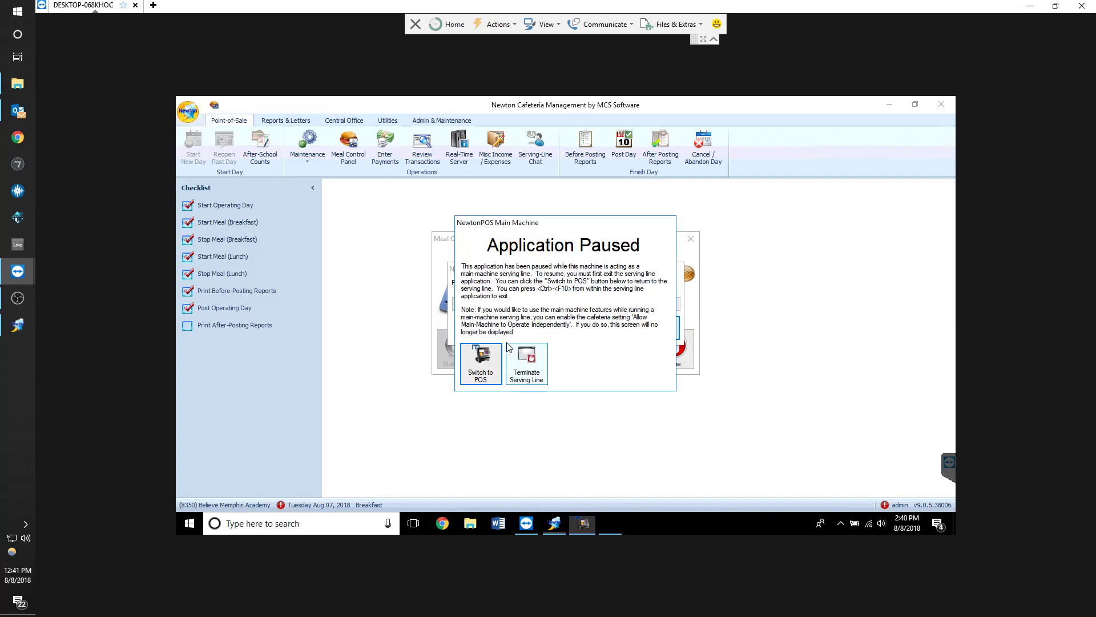
left_click(659, 404)
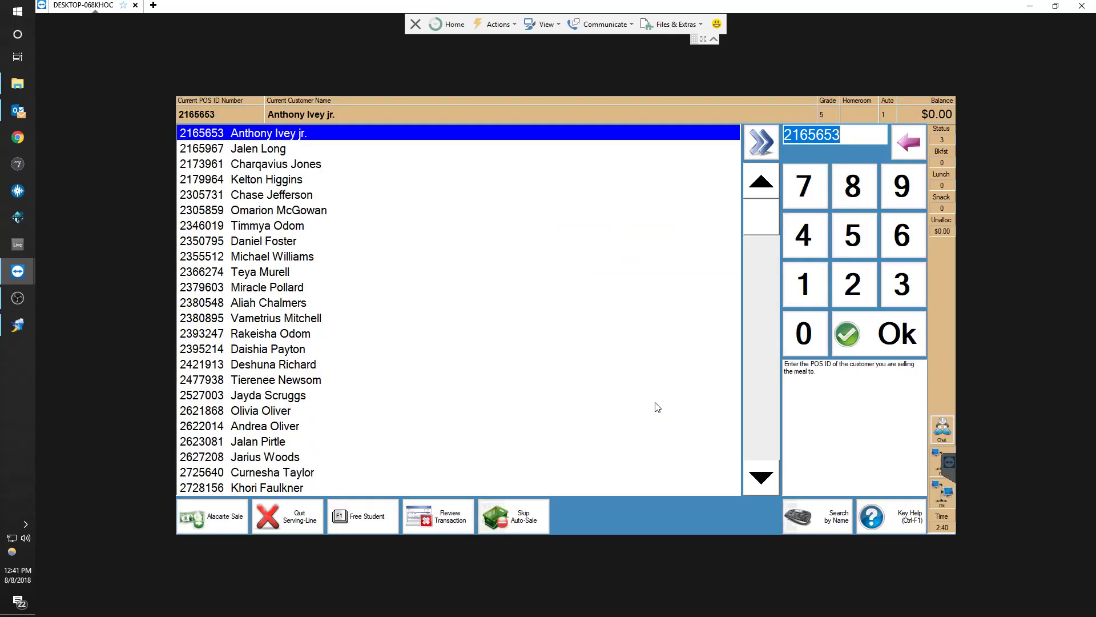
type("MITCH_")
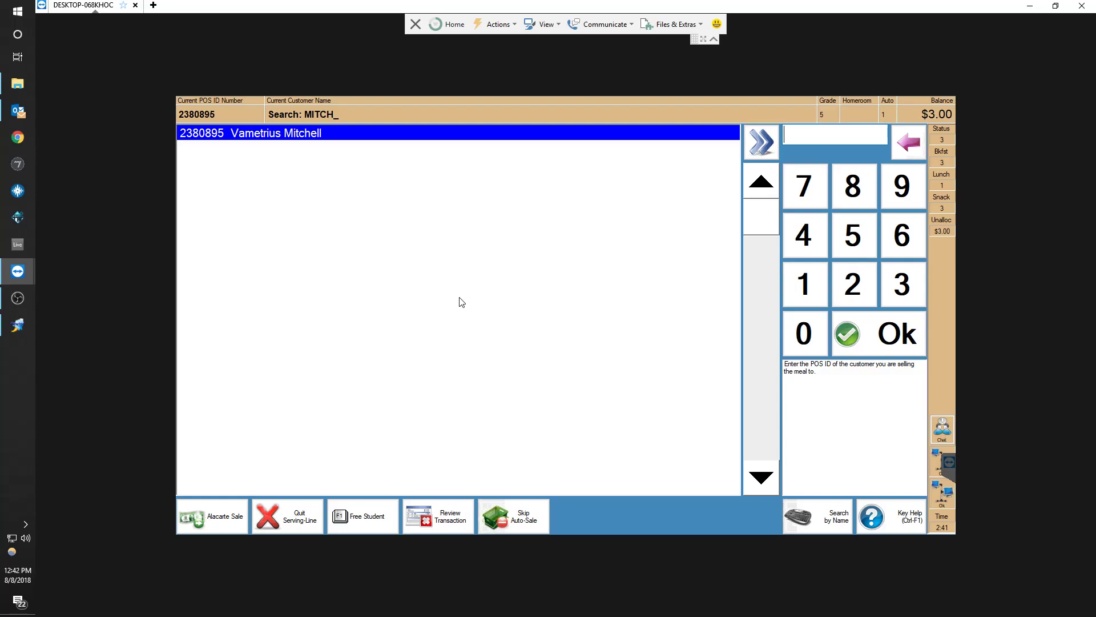
Sell a breakfast meal to the found customer and enter a zero payment
key("Return")
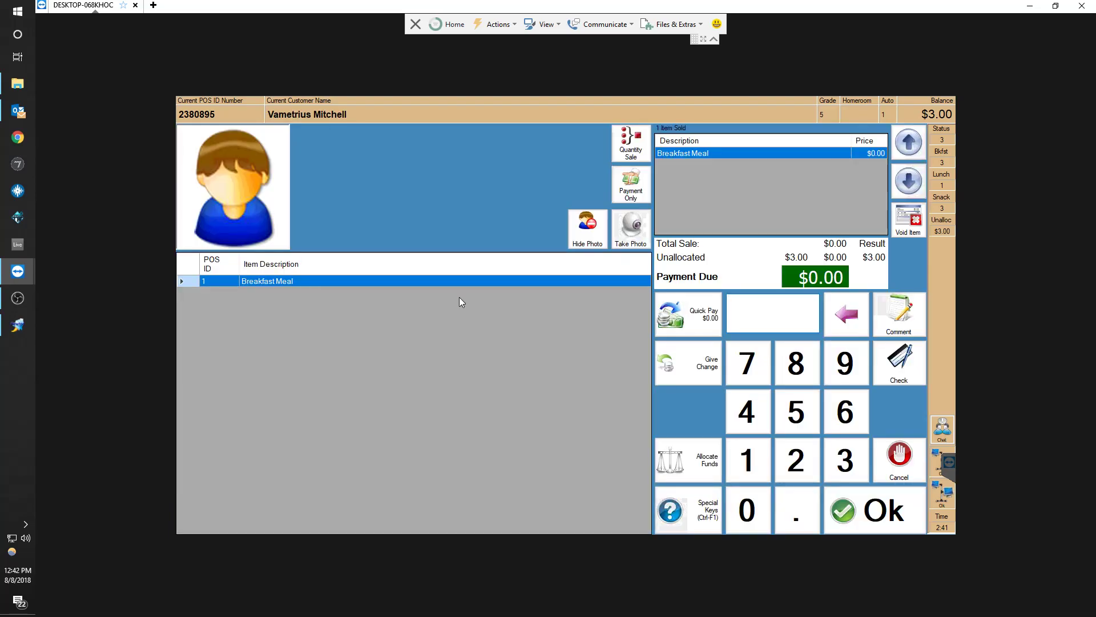
key("Return")
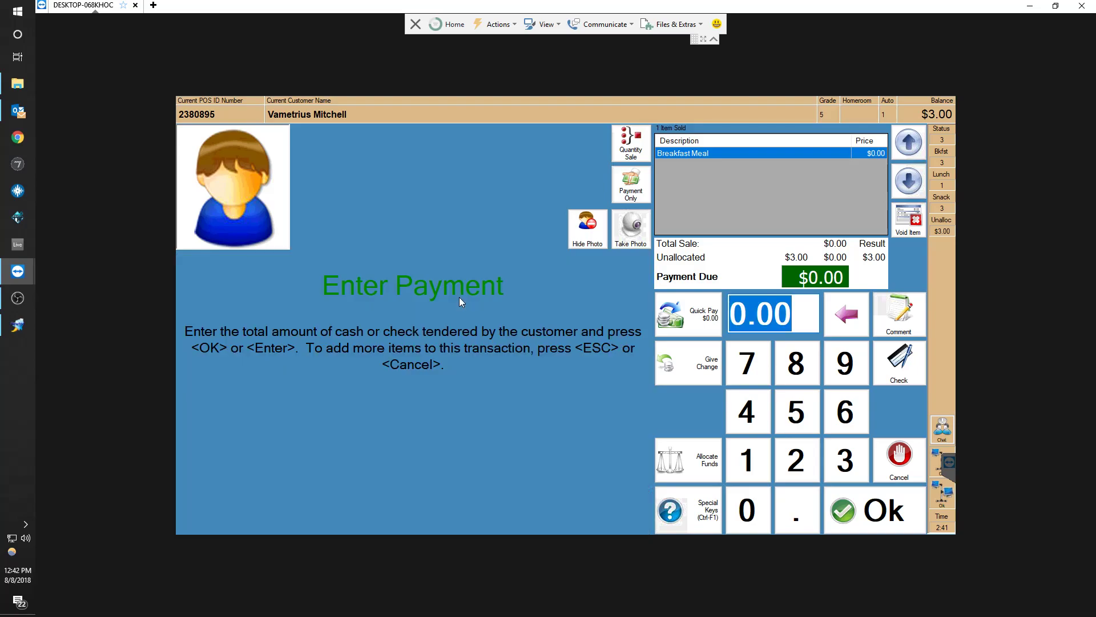
key("Return")
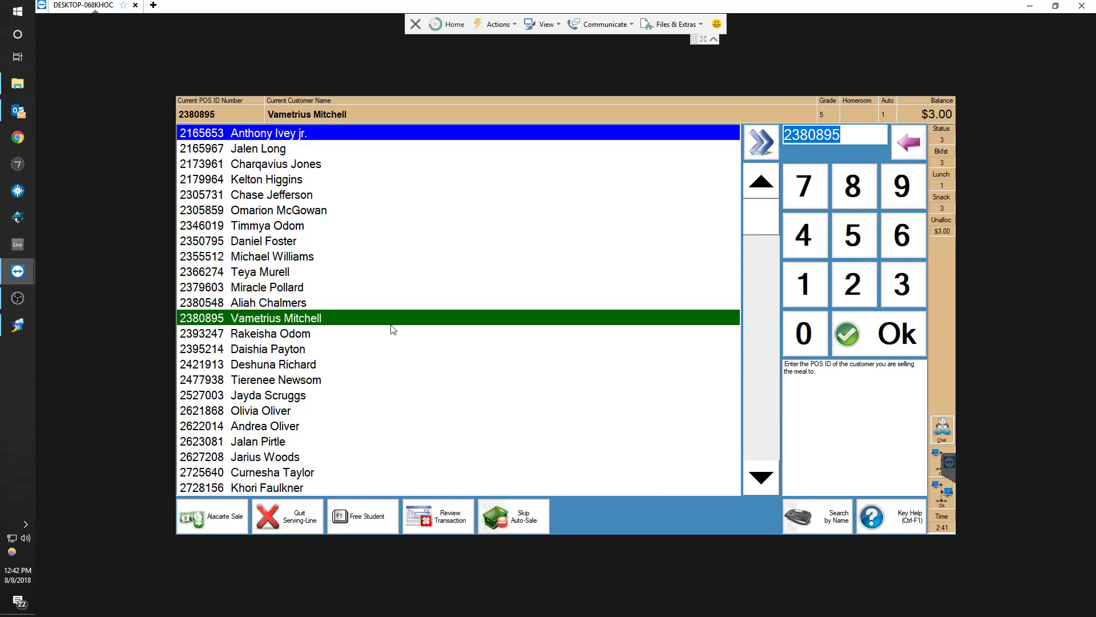
Quit the serving line, end the batch with no cash counted, and exit Point-Of-Sale
left_click(396, 303)
left_click(386, 319)
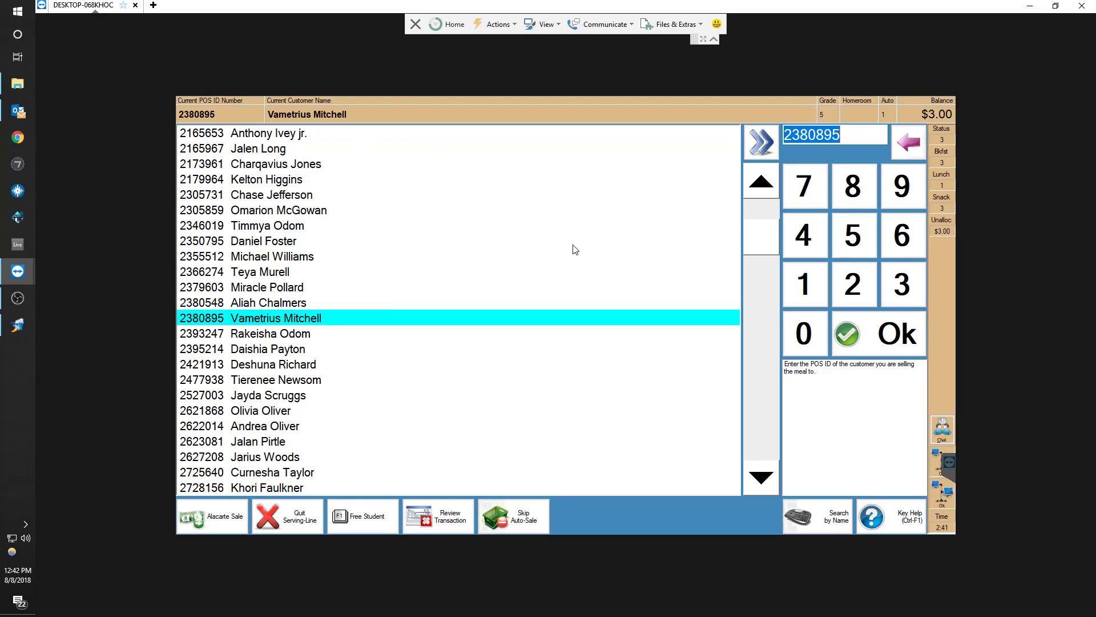
left_click(289, 525)
left_click(541, 308)
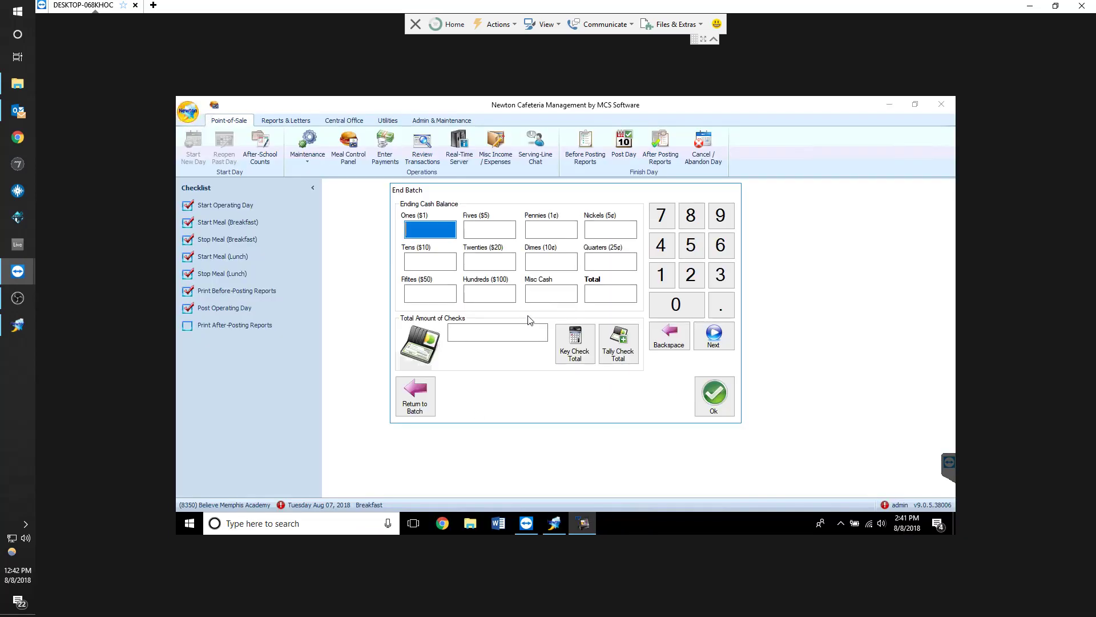
left_click(693, 392)
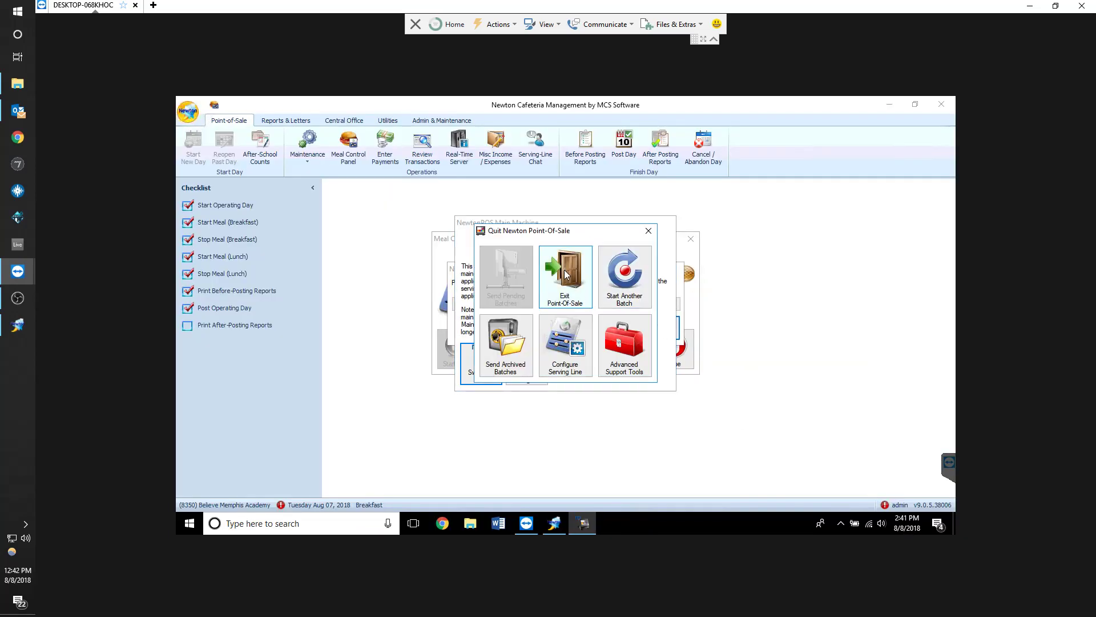
left_click(565, 274)
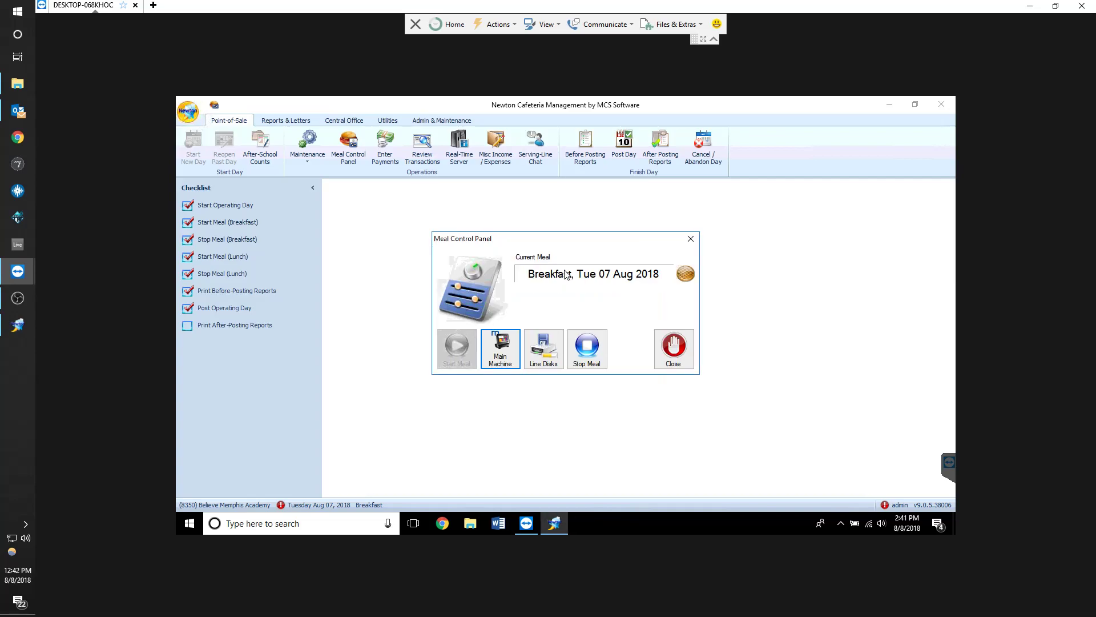
Stop the breakfast meal and cancel/abandon the current operating day
left_click(594, 351)
left_click(587, 348)
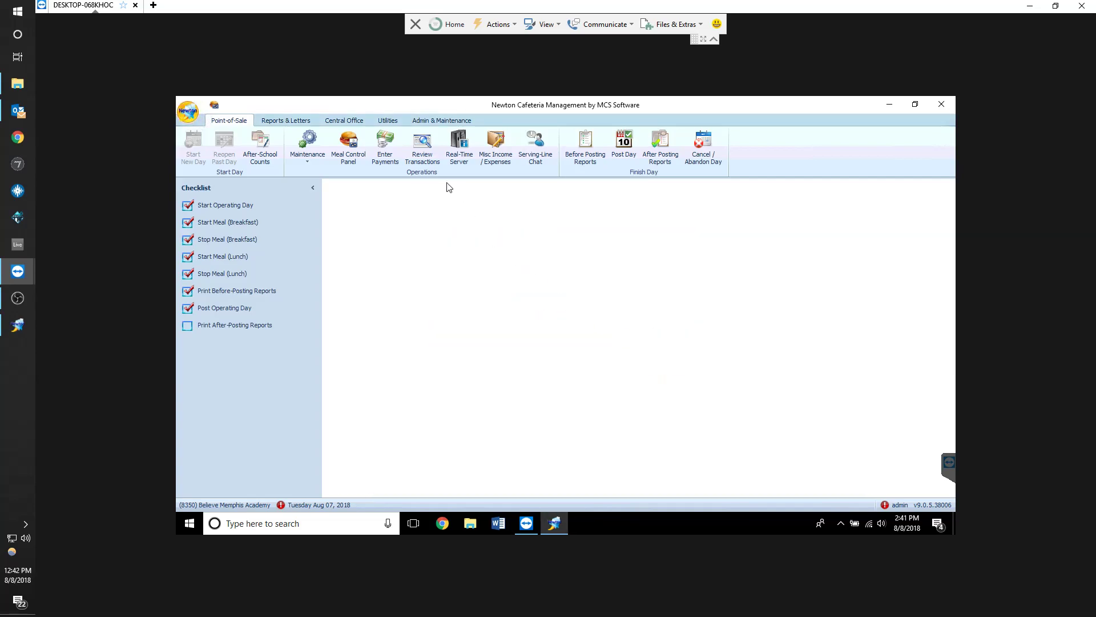
left_click(707, 144)
left_click(604, 348)
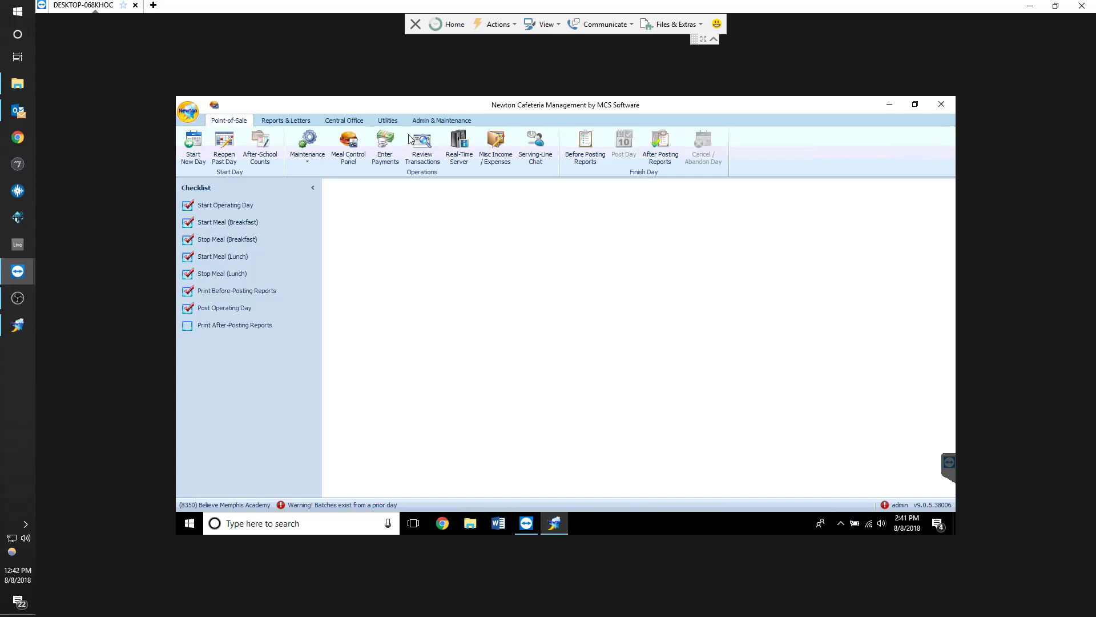
Reopen the posted 8/8/2018 day for editing without entering comments
left_click(225, 148)
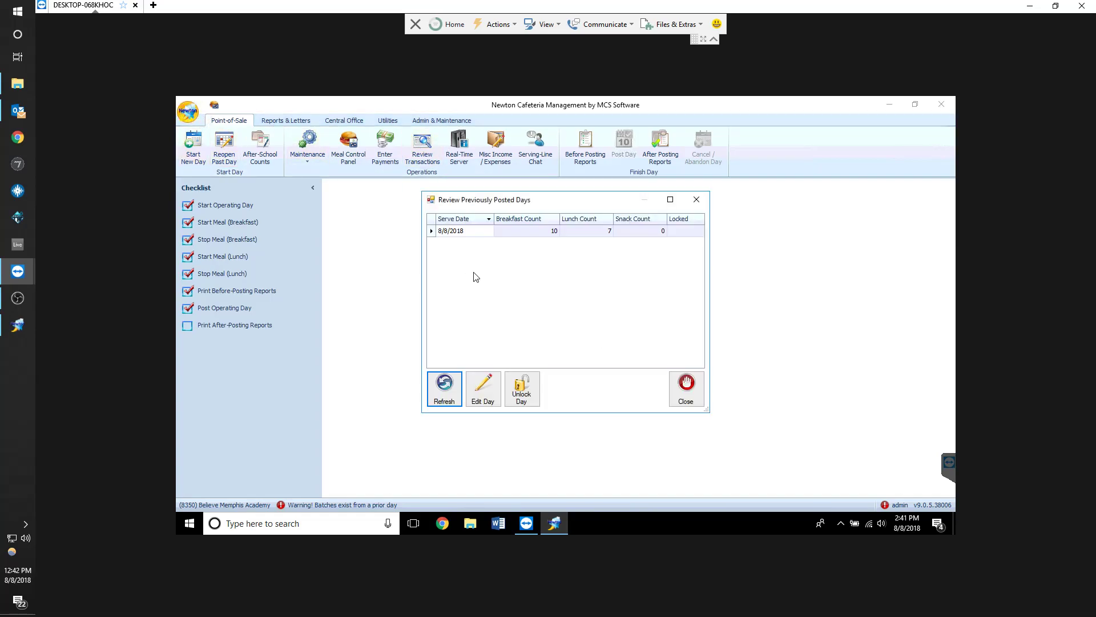
left_click(534, 232)
double_click(534, 232)
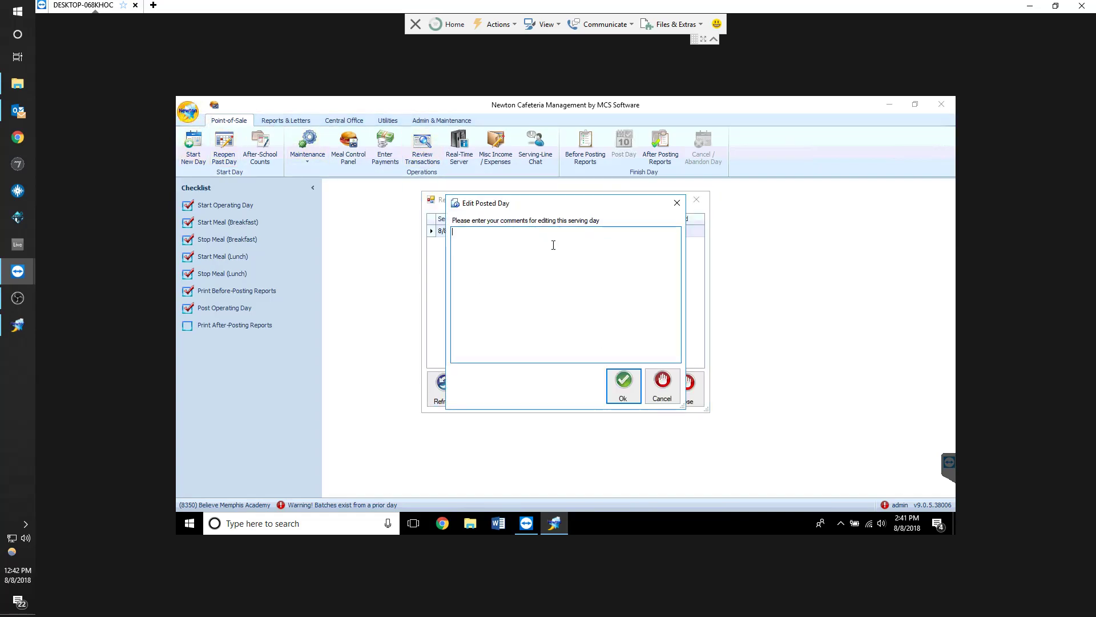
left_click(630, 392)
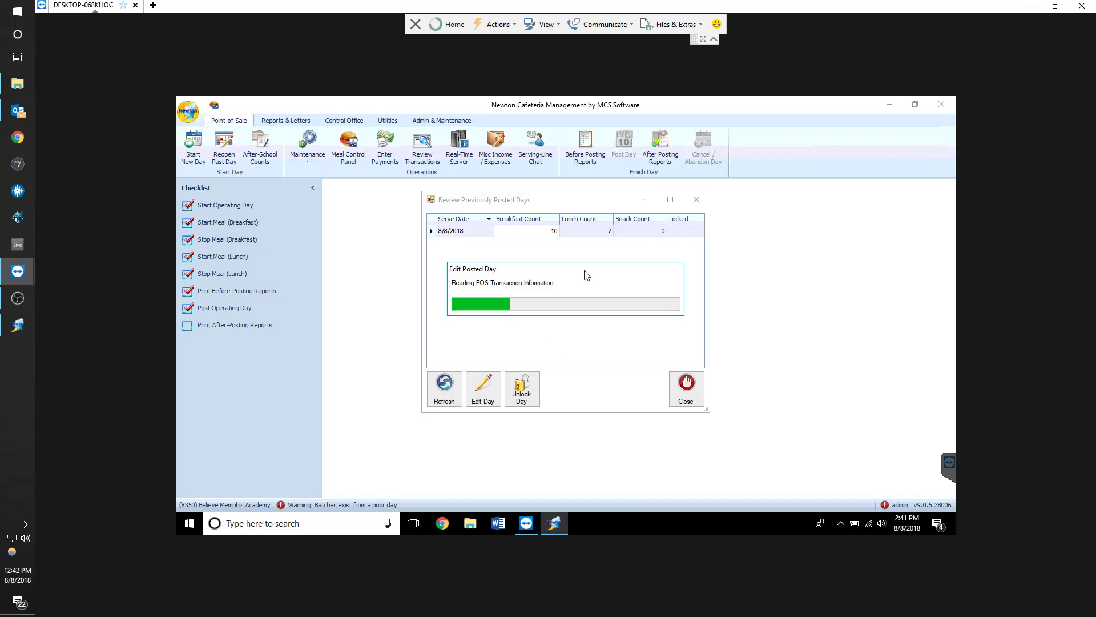
Delete POS batches 11 and 12 from the unposted batch list in Review Transactions
left_click(422, 150)
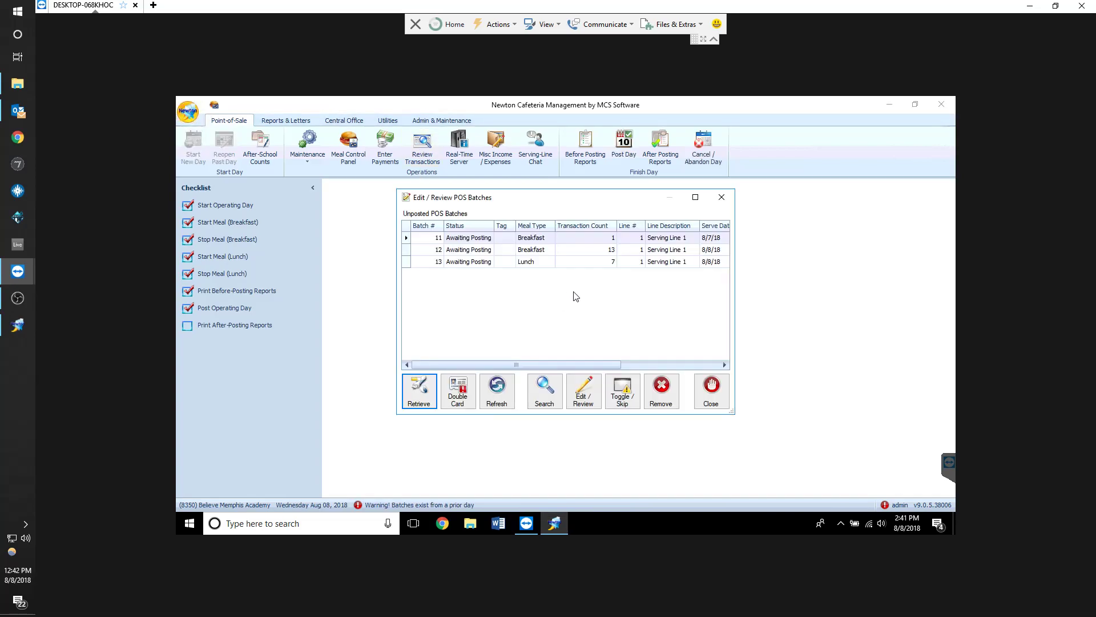
left_click(533, 236)
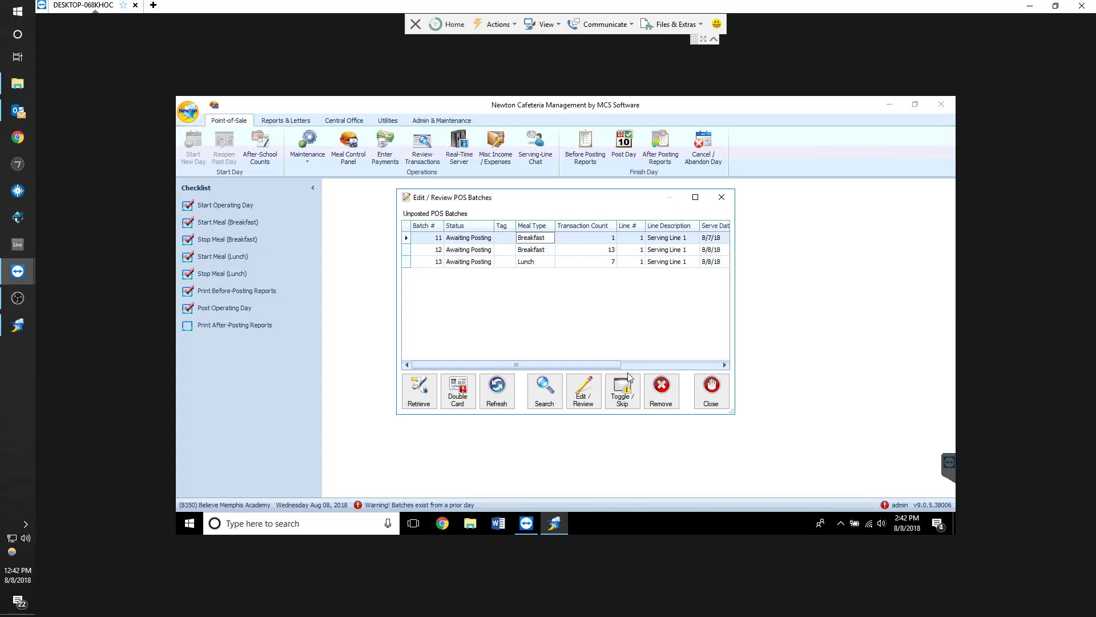
left_click(663, 400)
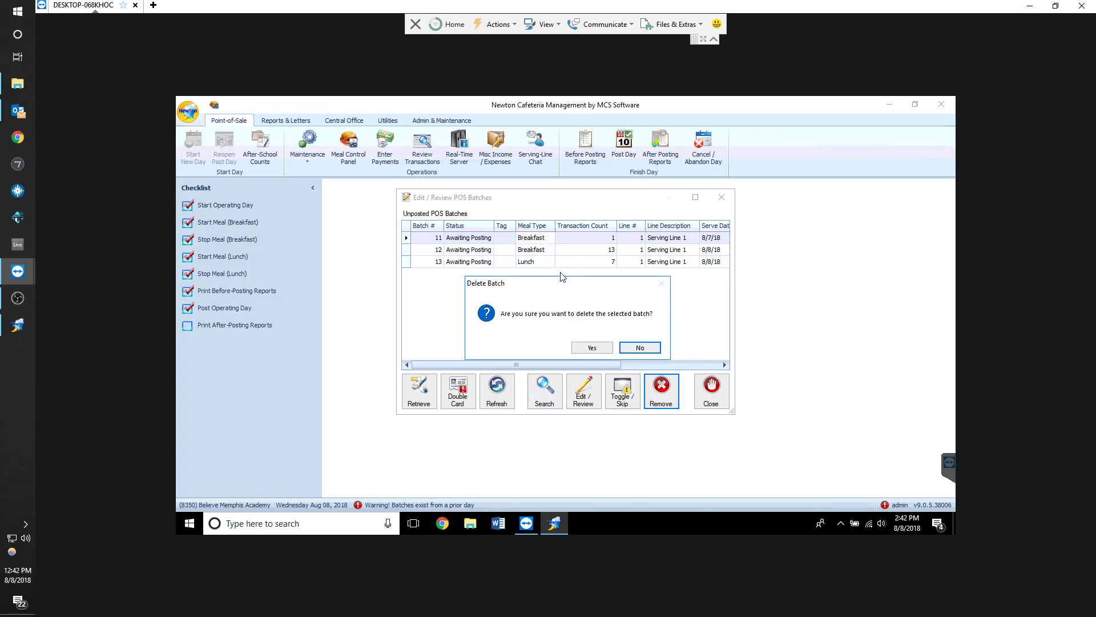
left_click(587, 344)
left_click(674, 398)
left_click(592, 348)
Delete the remaining lunch batch 13 and close the batch review
left_click(525, 238)
left_click(662, 394)
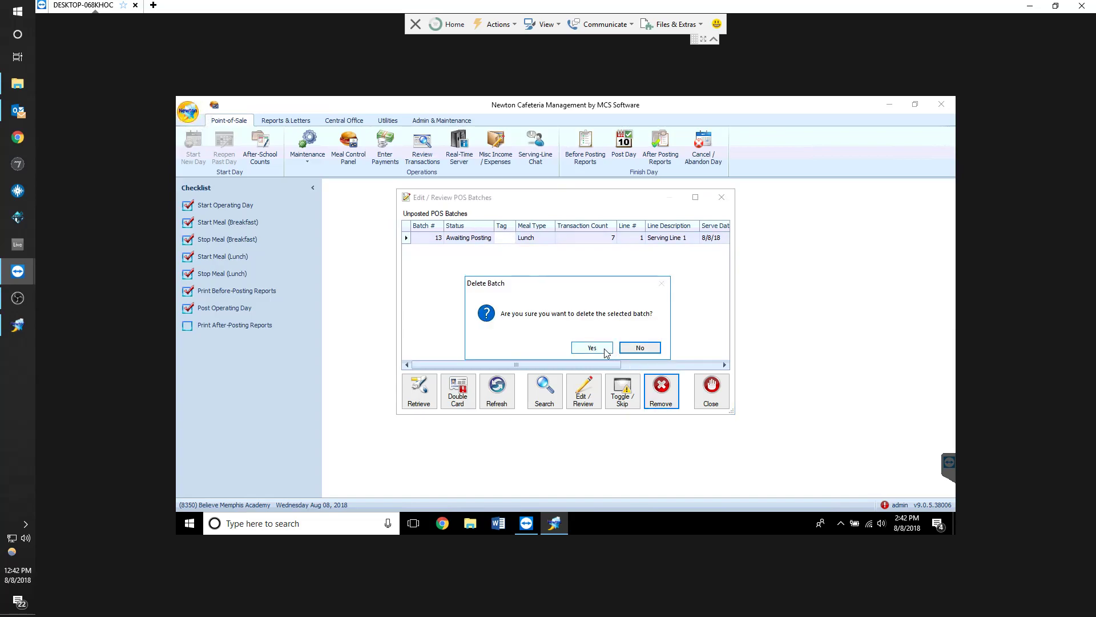
left_click(605, 351)
left_click(711, 389)
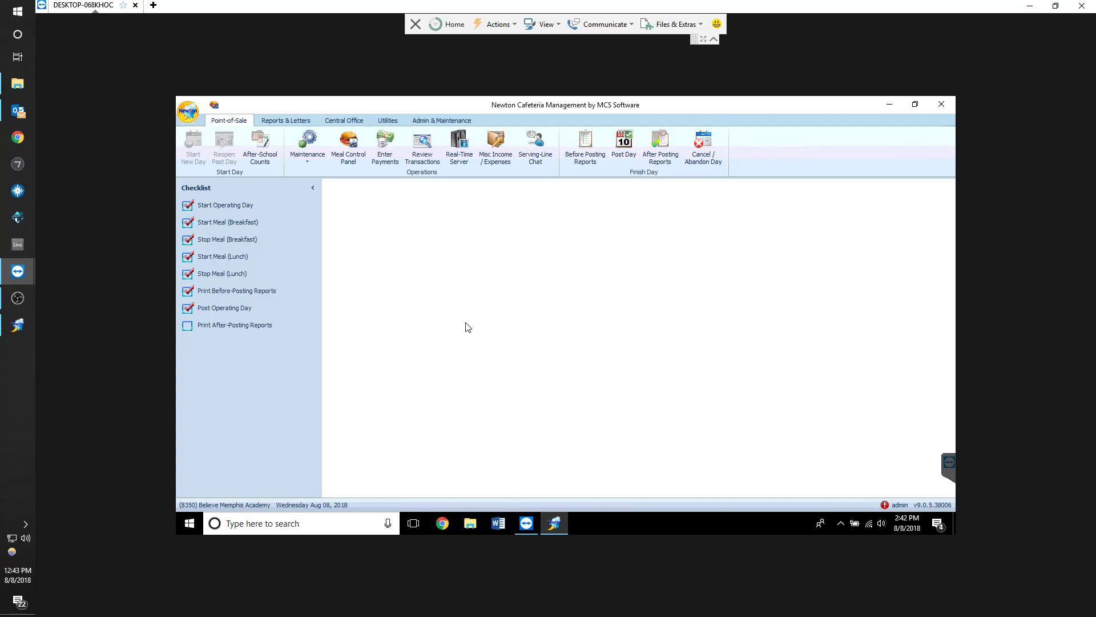
Post the operating day, marking that no cash was collected today
left_click(426, 150)
left_click(722, 197)
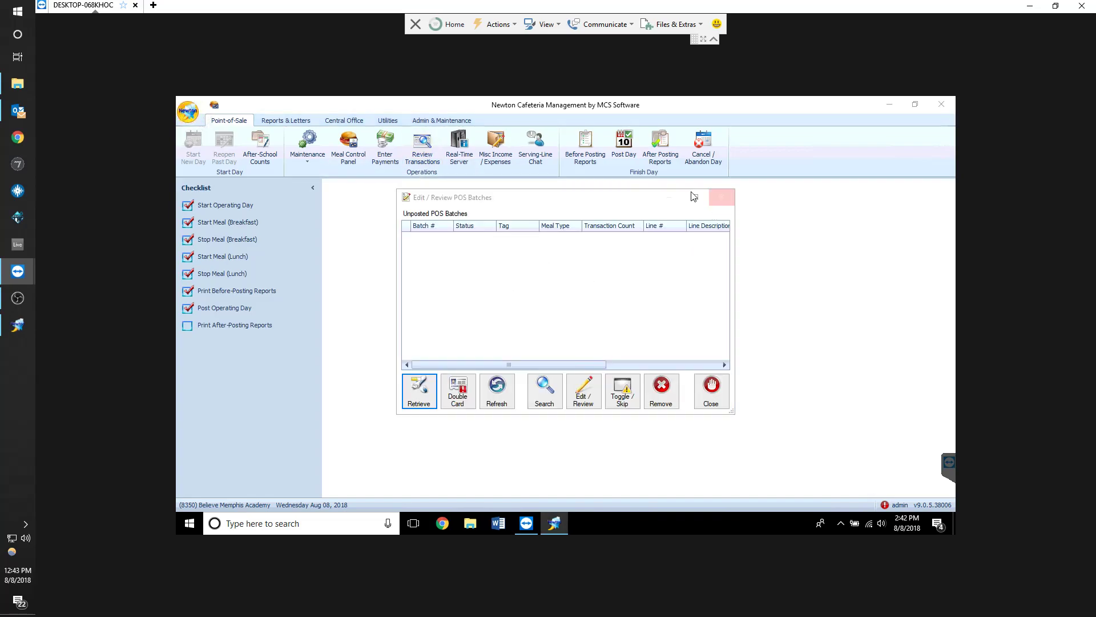
left_click(625, 148)
left_click(416, 407)
left_click(418, 173)
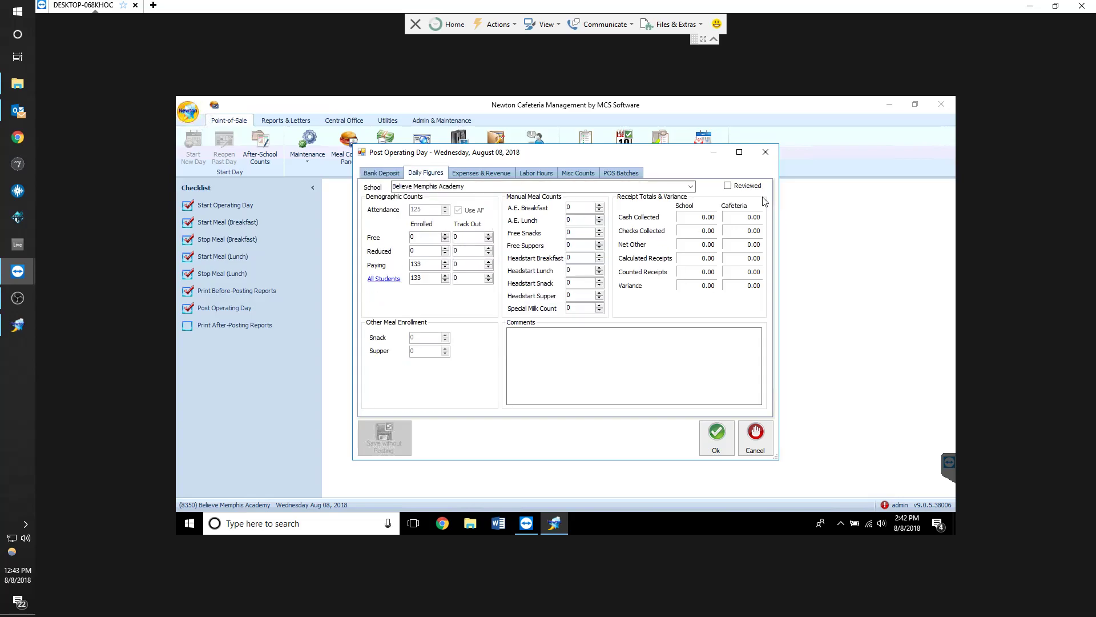
left_click(714, 439)
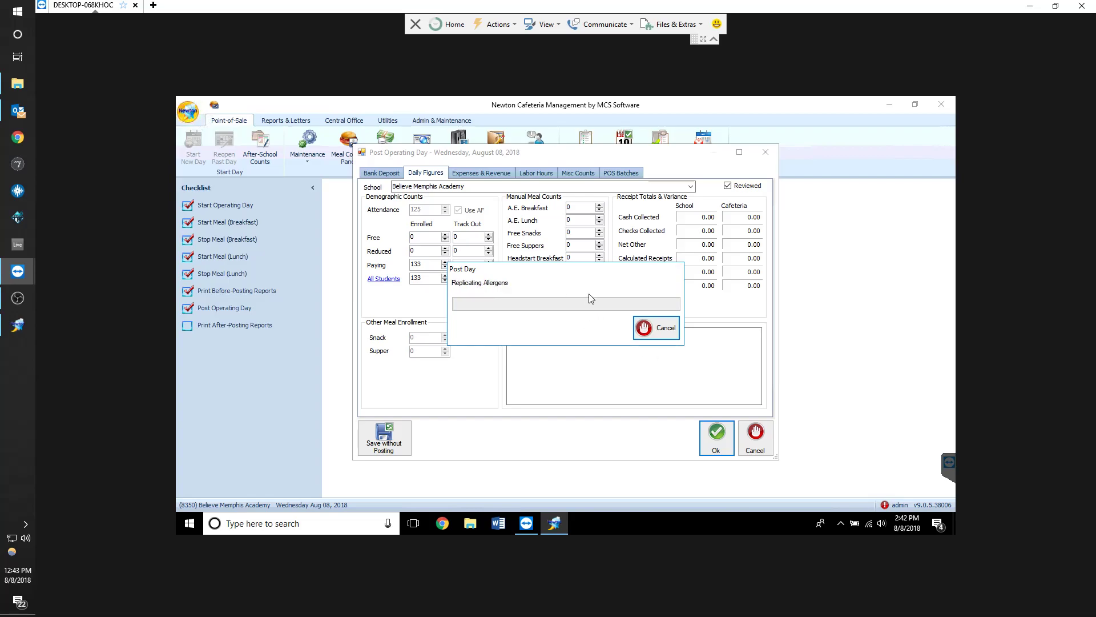
left_click(18, 297)
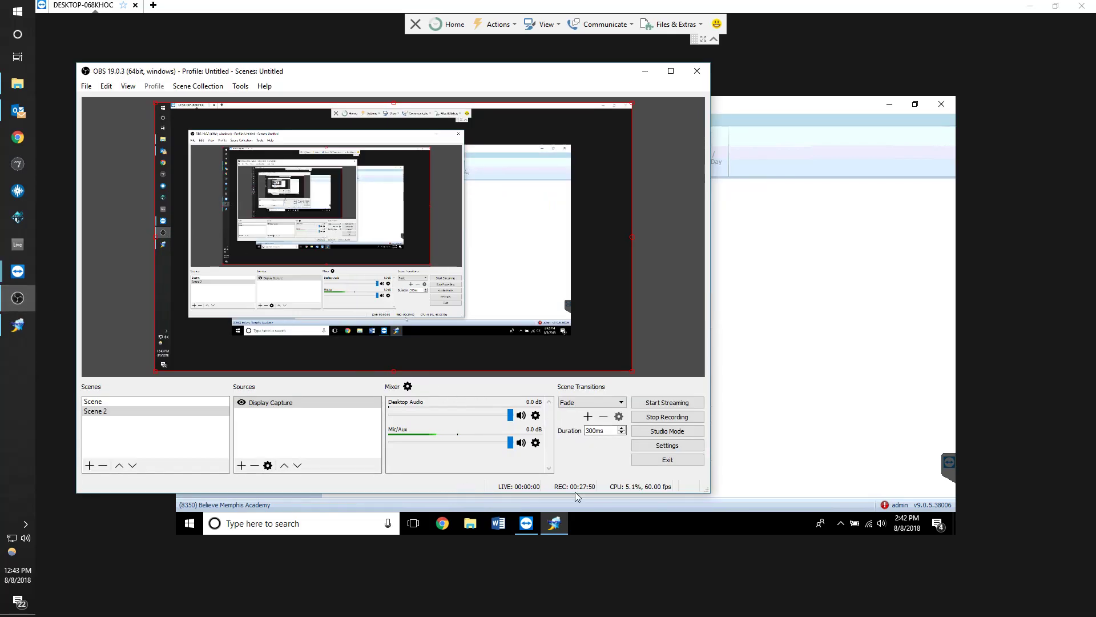
left_click(849, 337)
Check the meal counts of the previously posted days
left_click(234, 152)
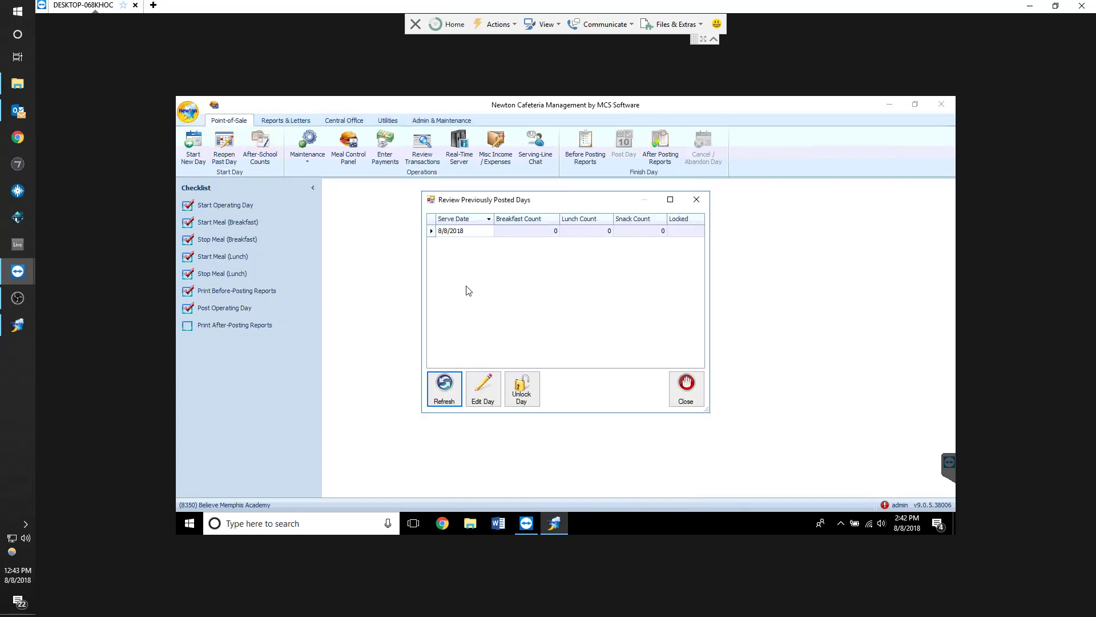
left_click(502, 232)
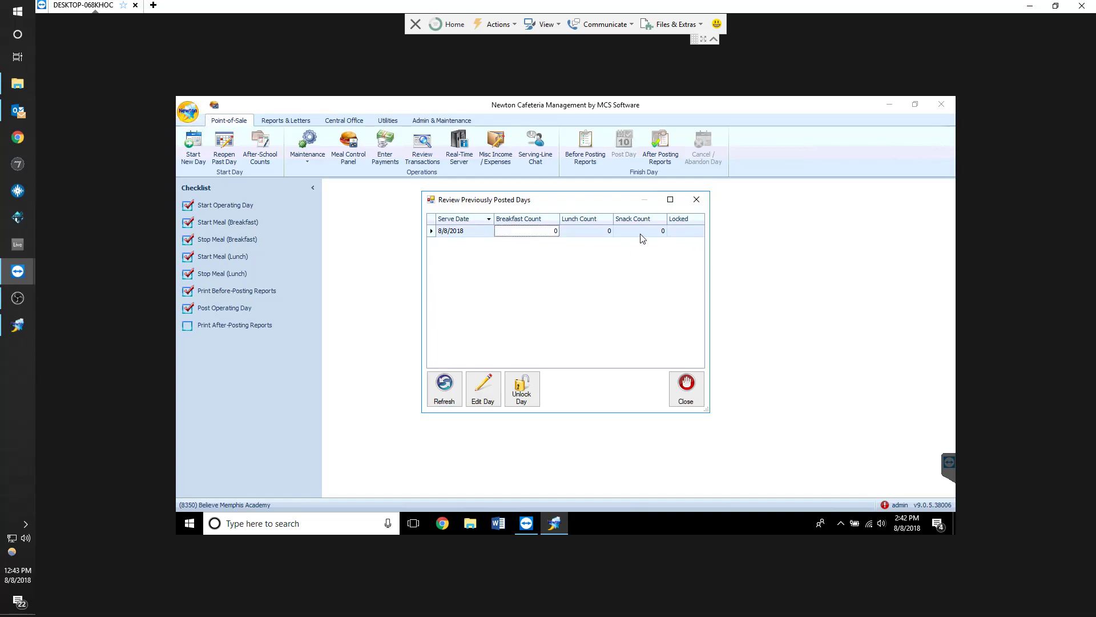
left_click(696, 200)
Preview the Recap and Reconciliation report and close the print preview
left_click(285, 121)
left_click(262, 150)
left_click(302, 422)
left_click(571, 348)
left_click(468, 361)
left_click(646, 407)
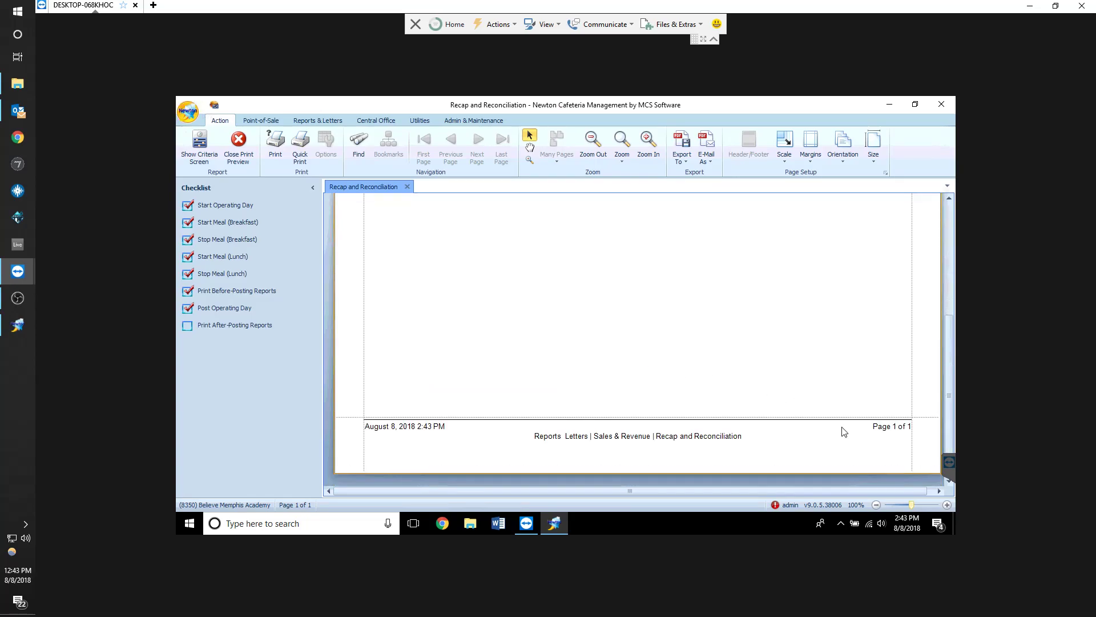
left_click(238, 143)
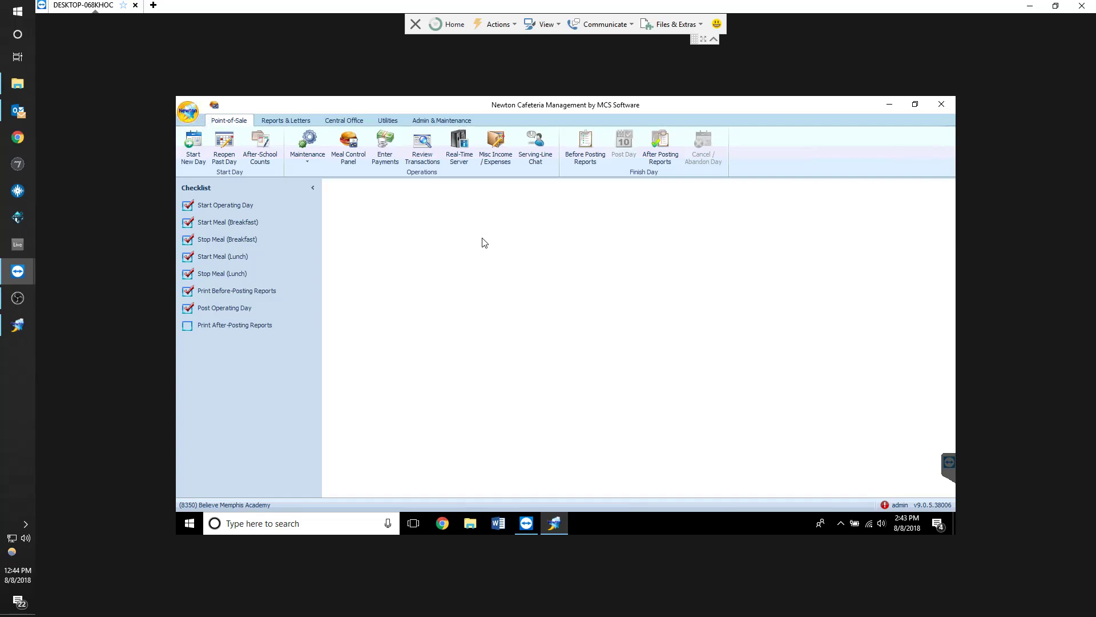
left_click(23, 300)
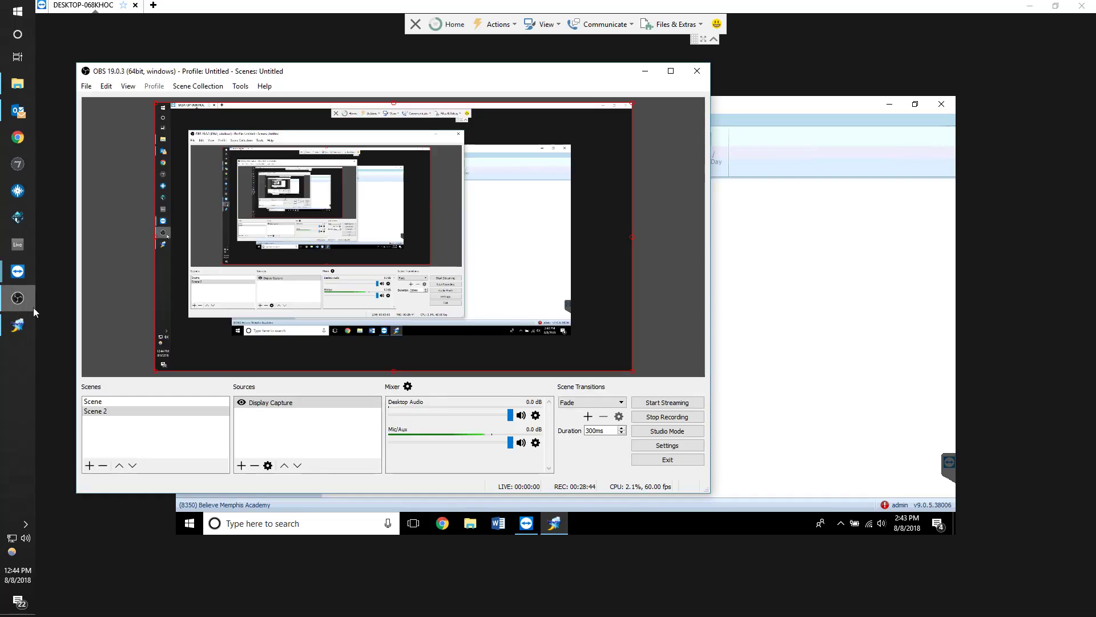
left_click_drag(254, 76, 564, 80)
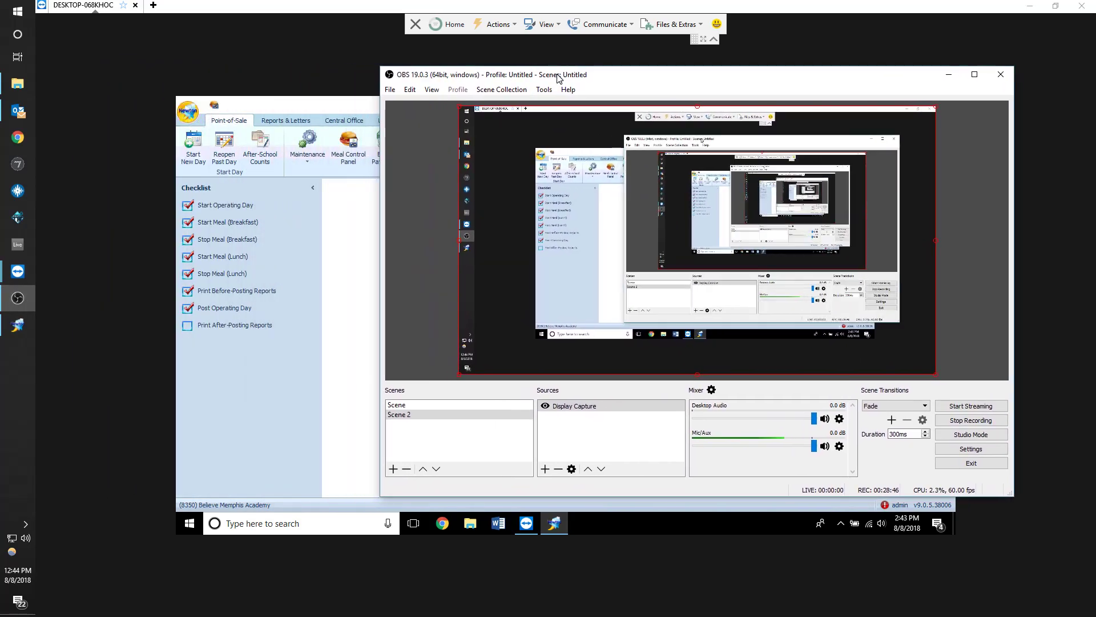
left_click_drag(384, 67, 490, 125)
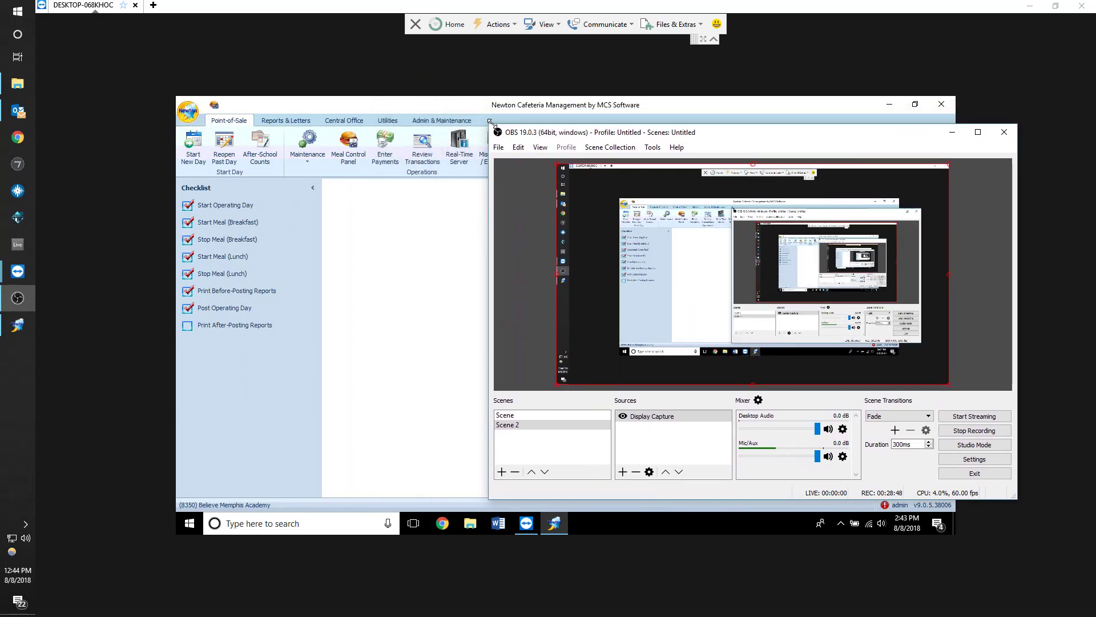
left_click_drag(756, 143, 690, 145)
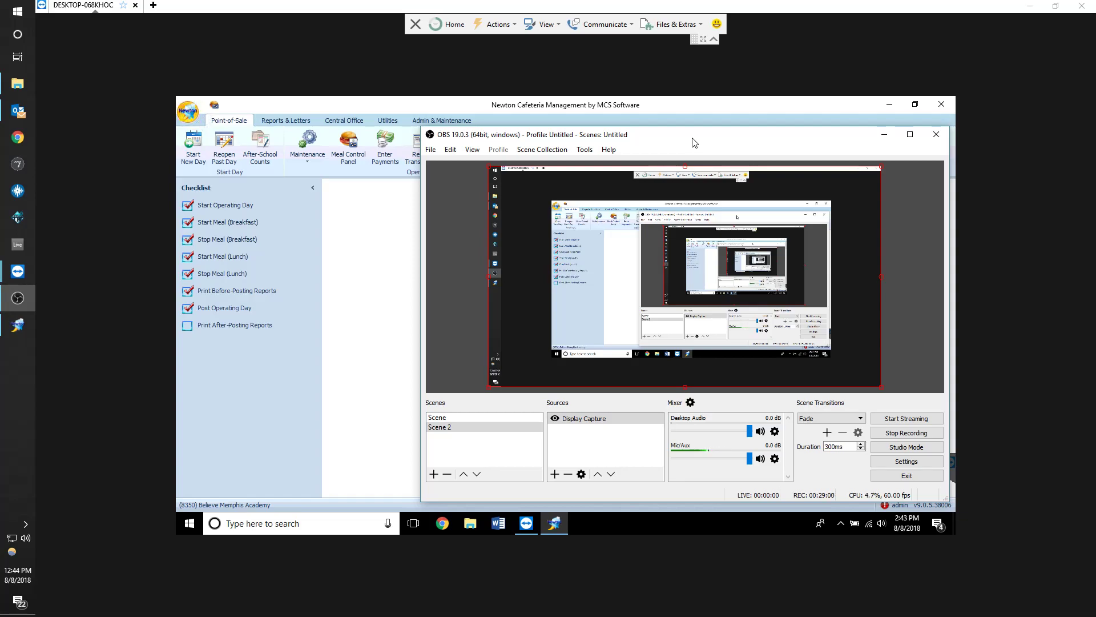
left_click(393, 259)
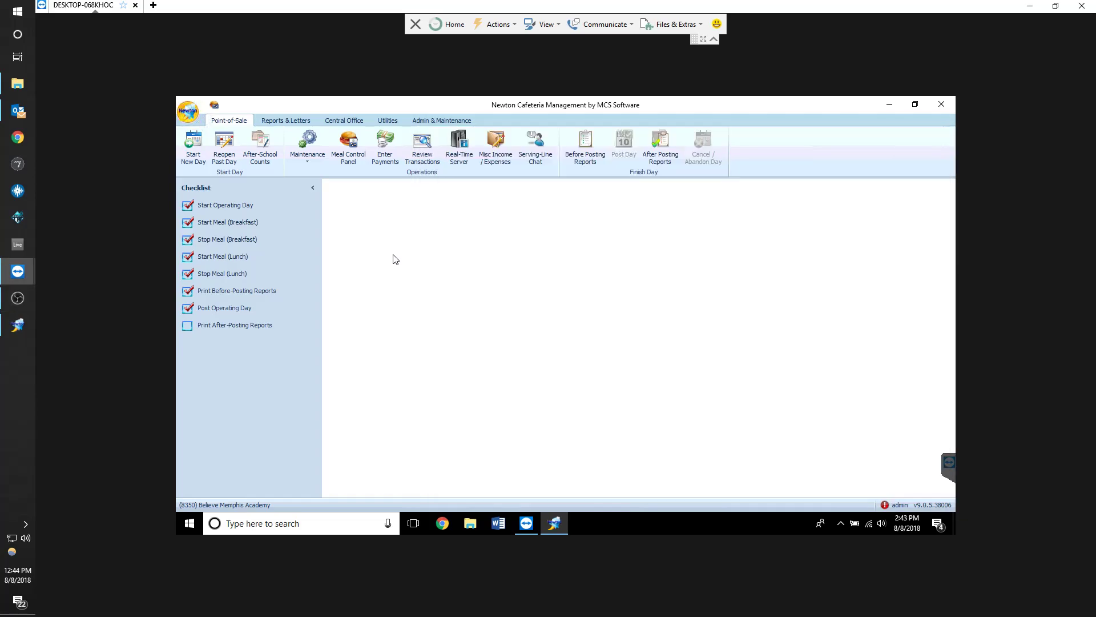
Reopen the posted 8/8/2018 day for editing without comments
left_click(227, 156)
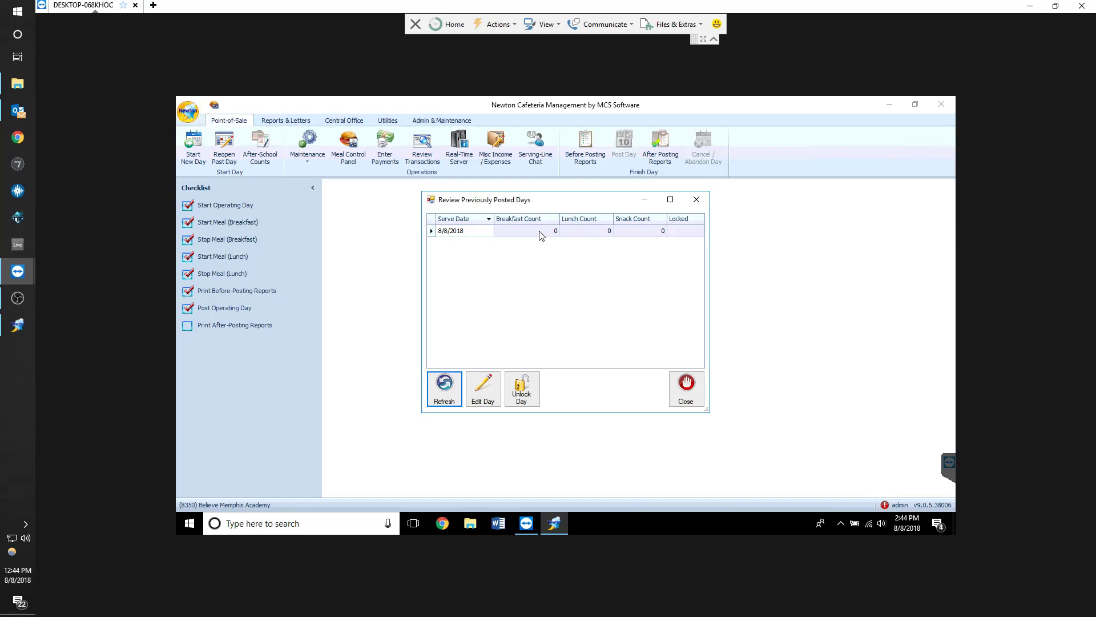
double_click(541, 233)
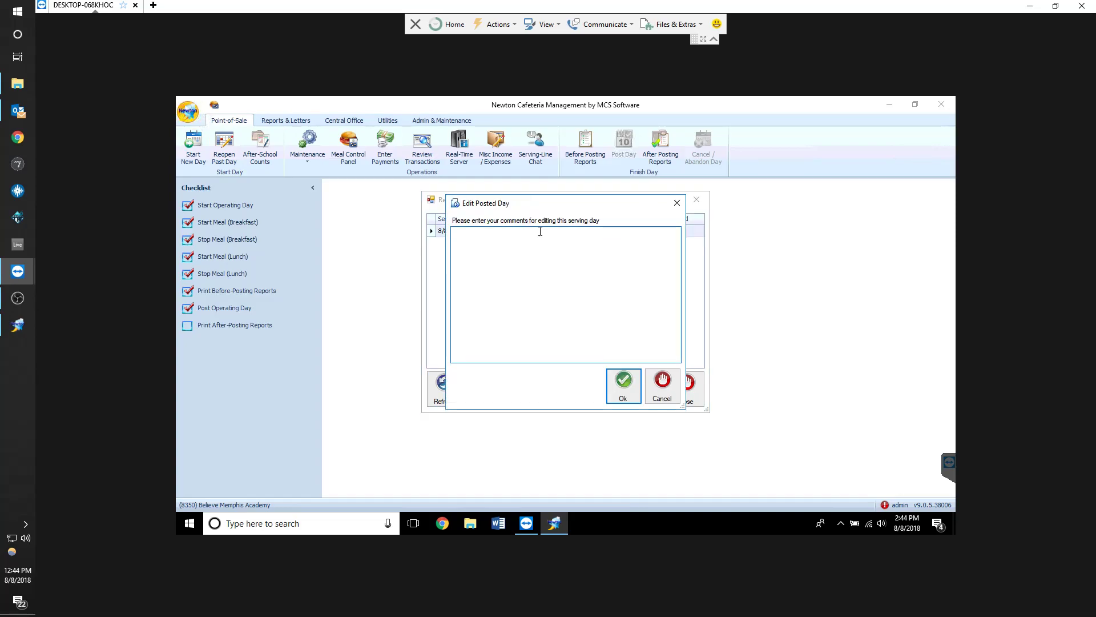
left_click(626, 382)
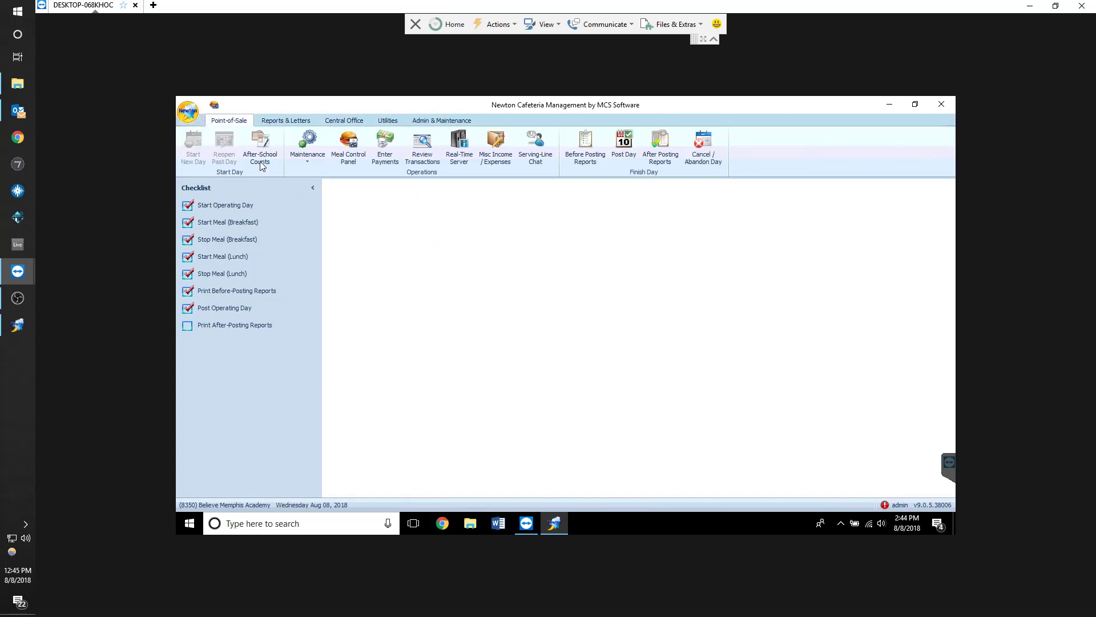
Open the Post Operating Day dialog, view its daily figures, and close it
left_click(231, 311)
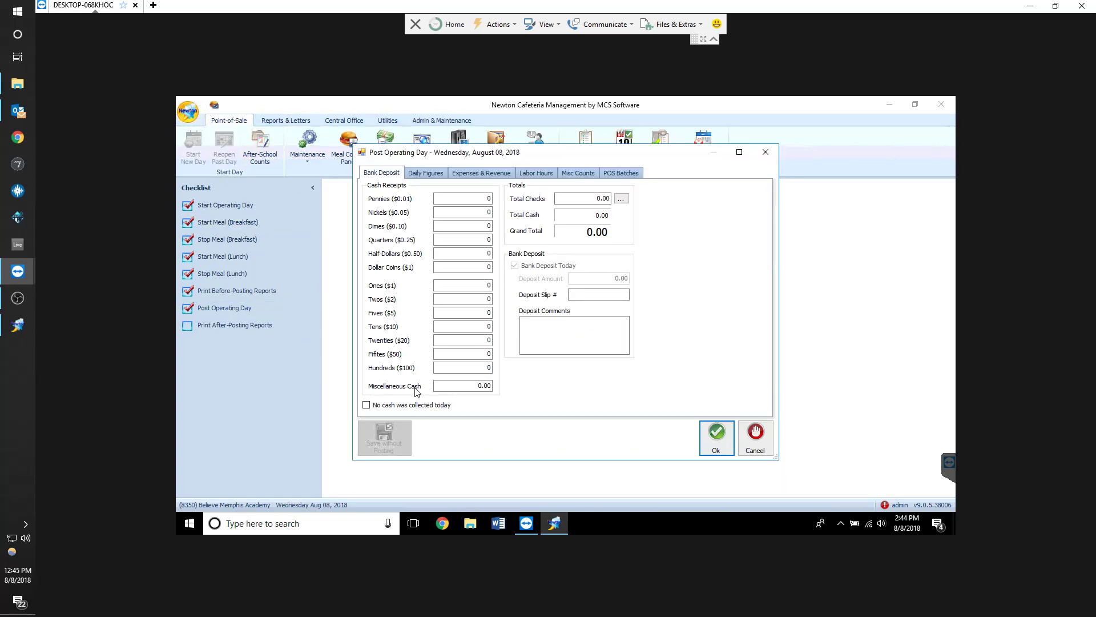
left_click(425, 173)
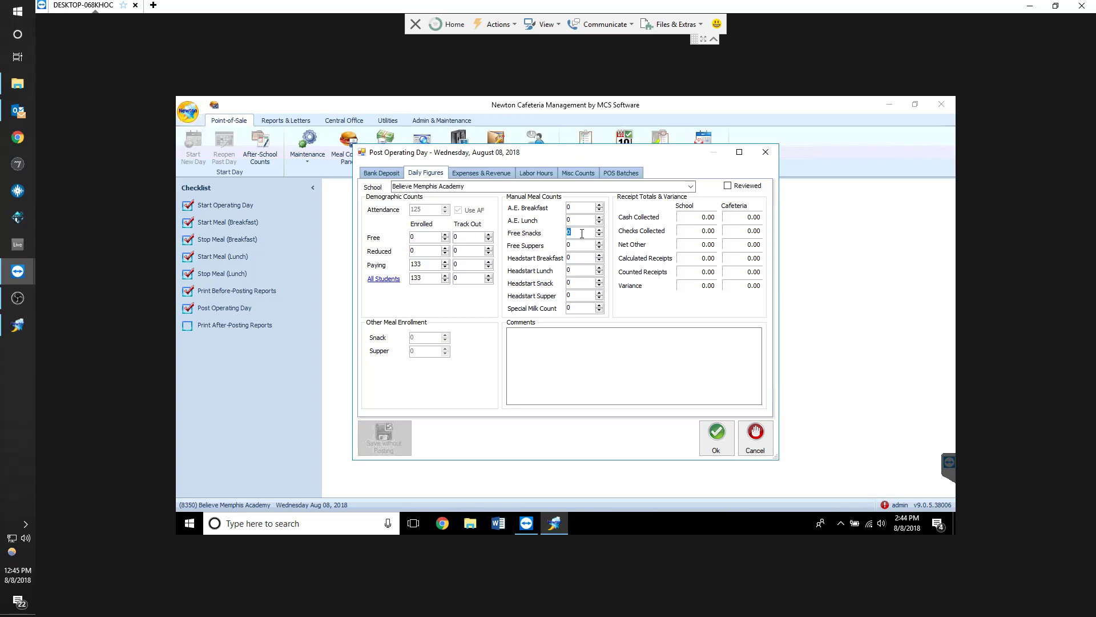
left_click(765, 152)
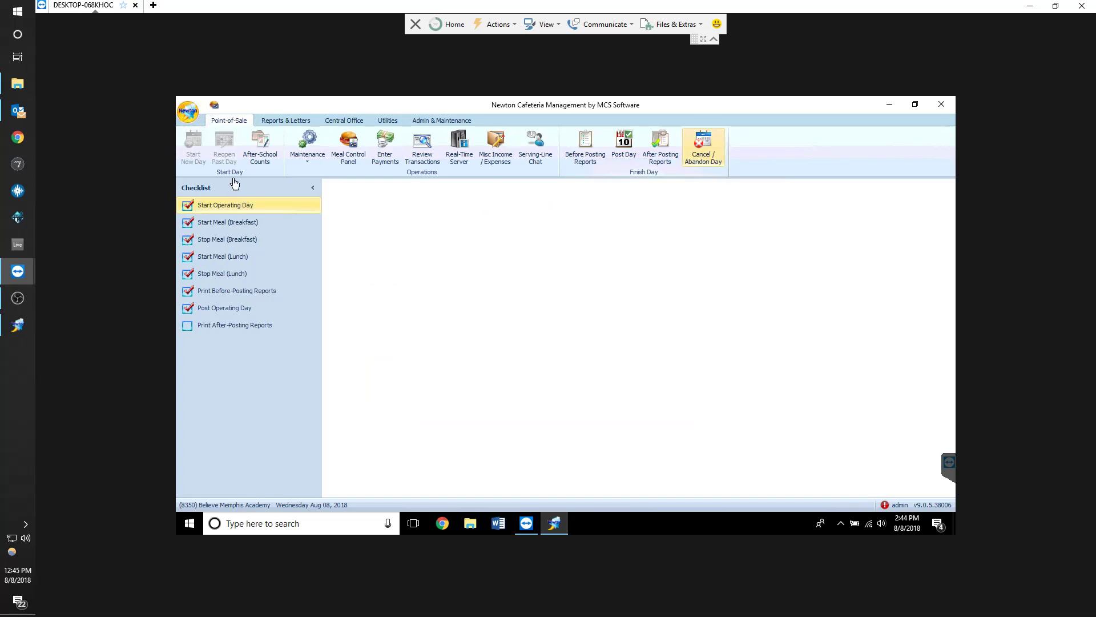
Reopen the Post Operating Day dialog and enter 120 free snacks in the daily figures
left_click(217, 311)
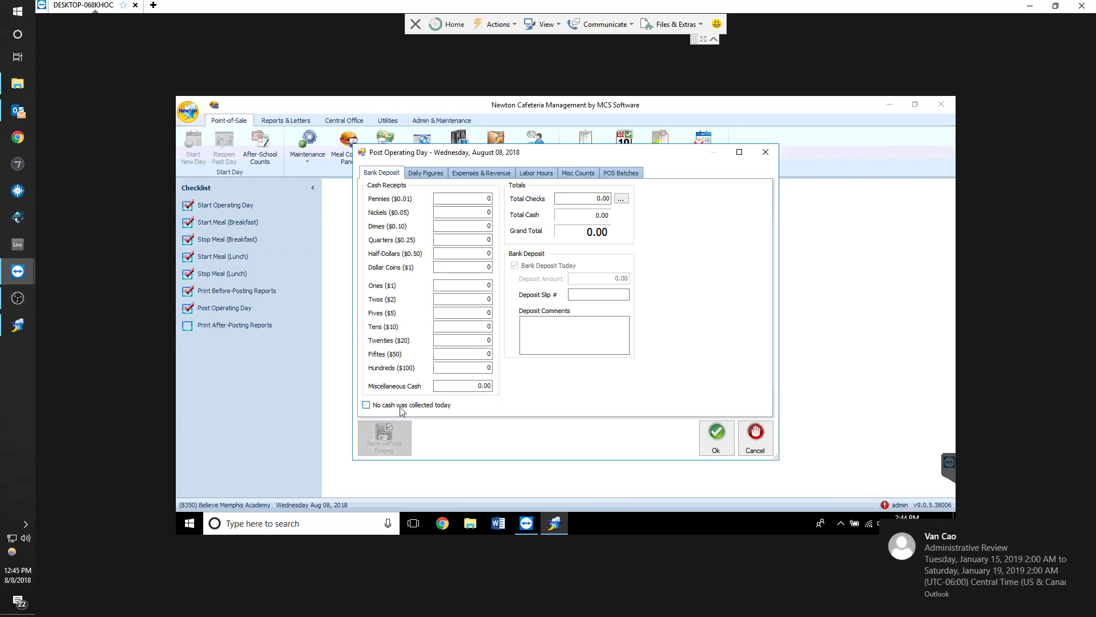
left_click(425, 173)
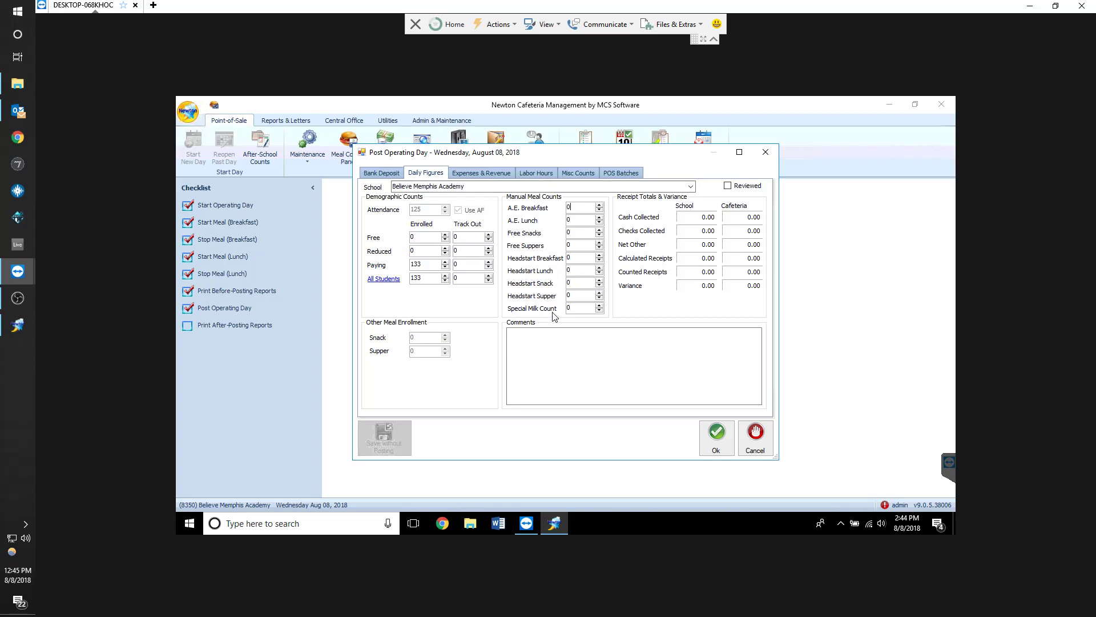
left_click(586, 371)
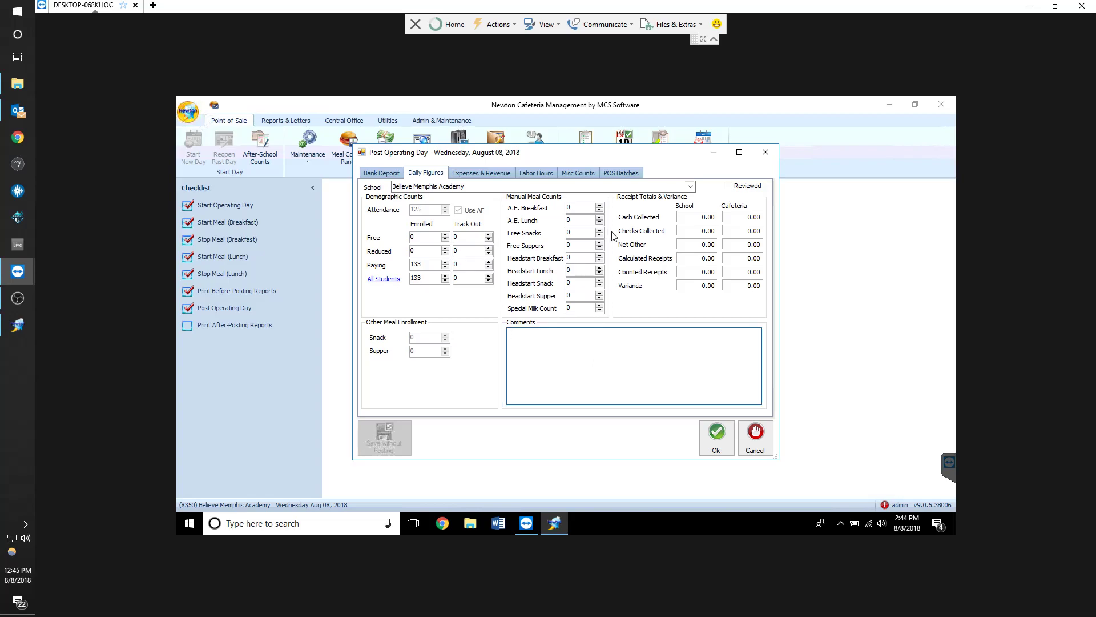
double_click(492, 186)
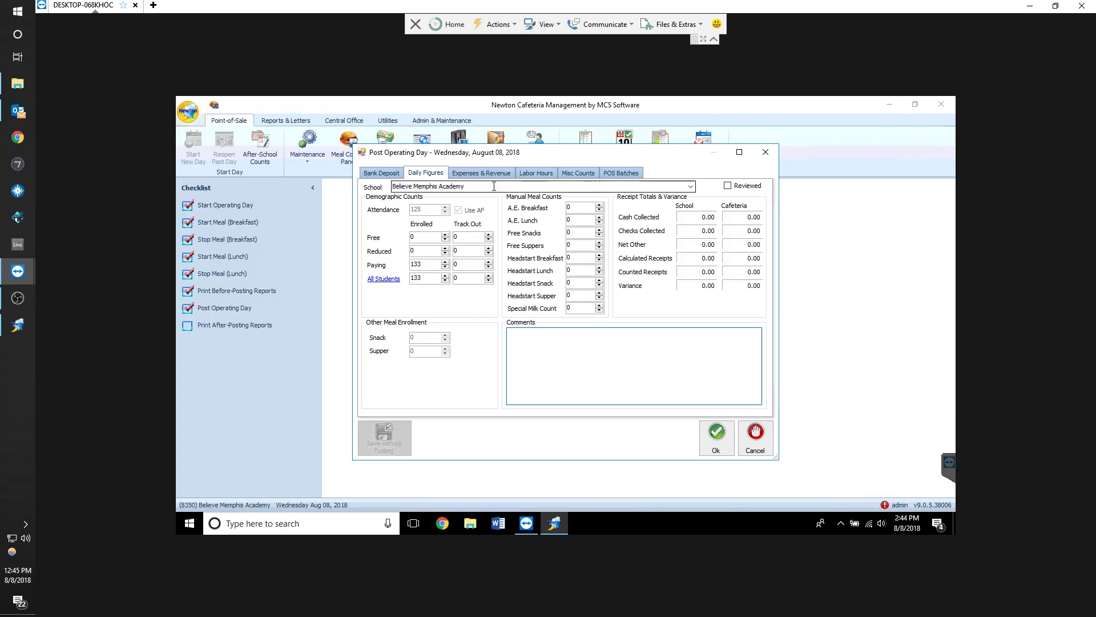
left_click(579, 235)
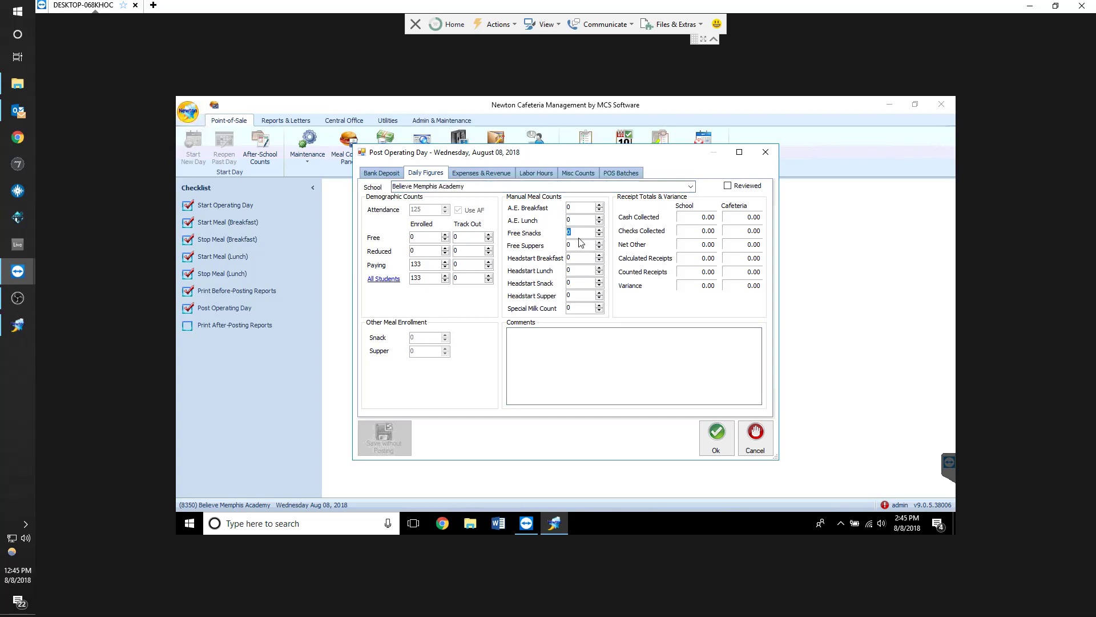
type("120")
Try to post the day, acknowledging each validation message
left_click(382, 173)
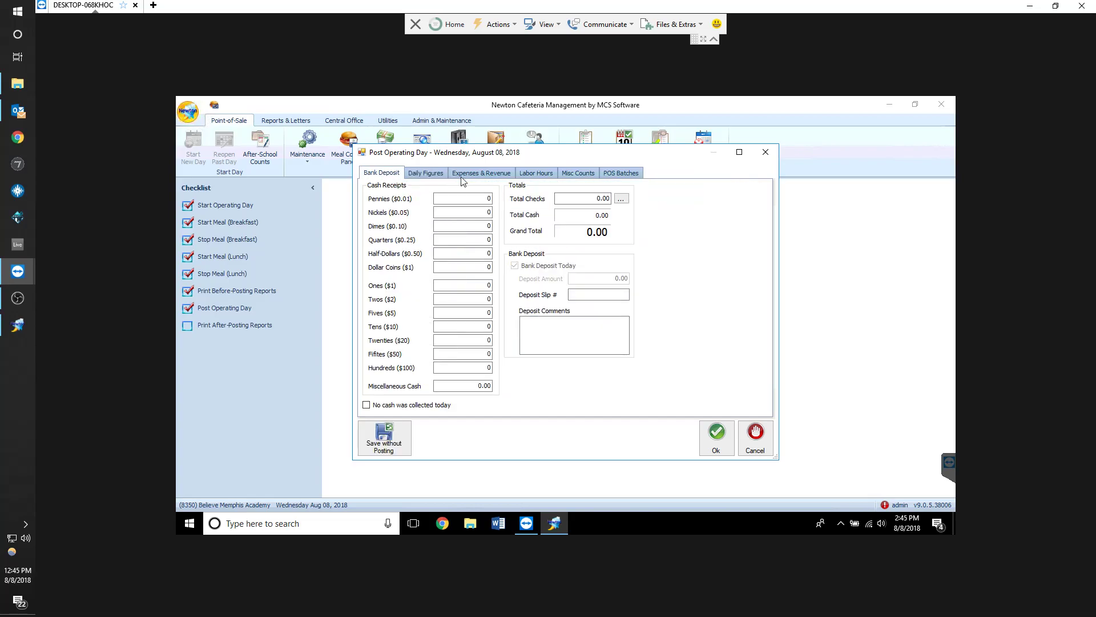
left_click(433, 174)
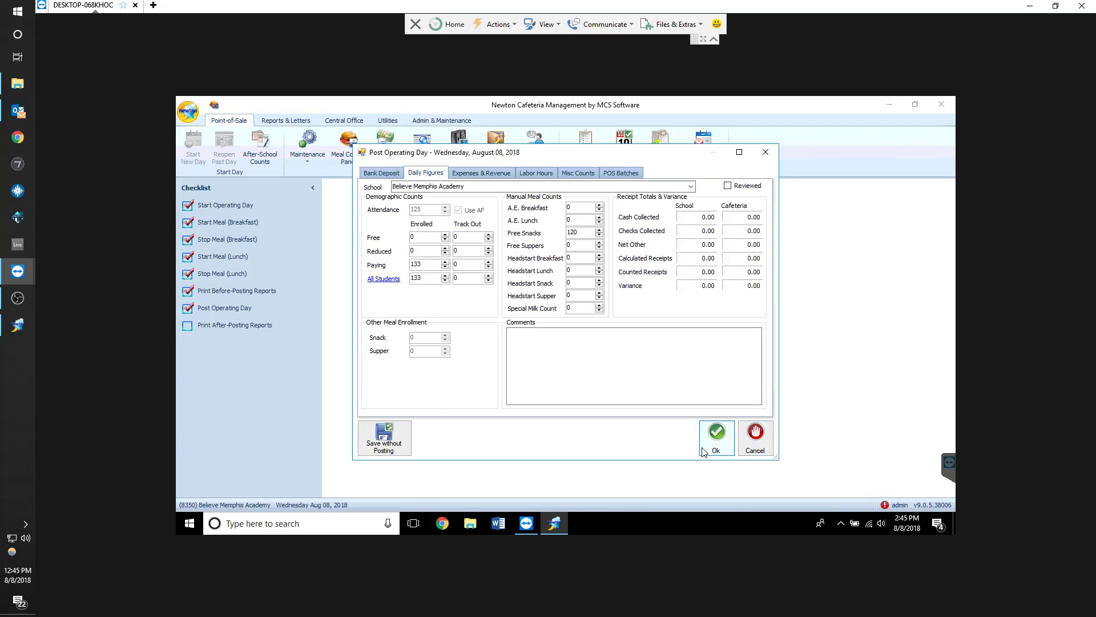
left_click(717, 437)
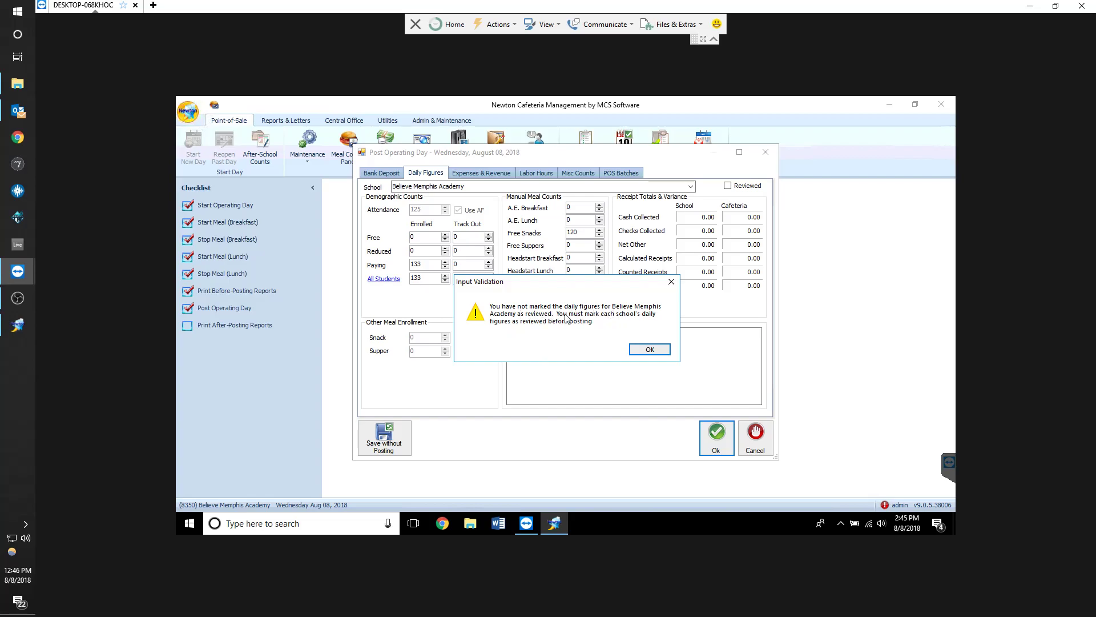
left_click(650, 350)
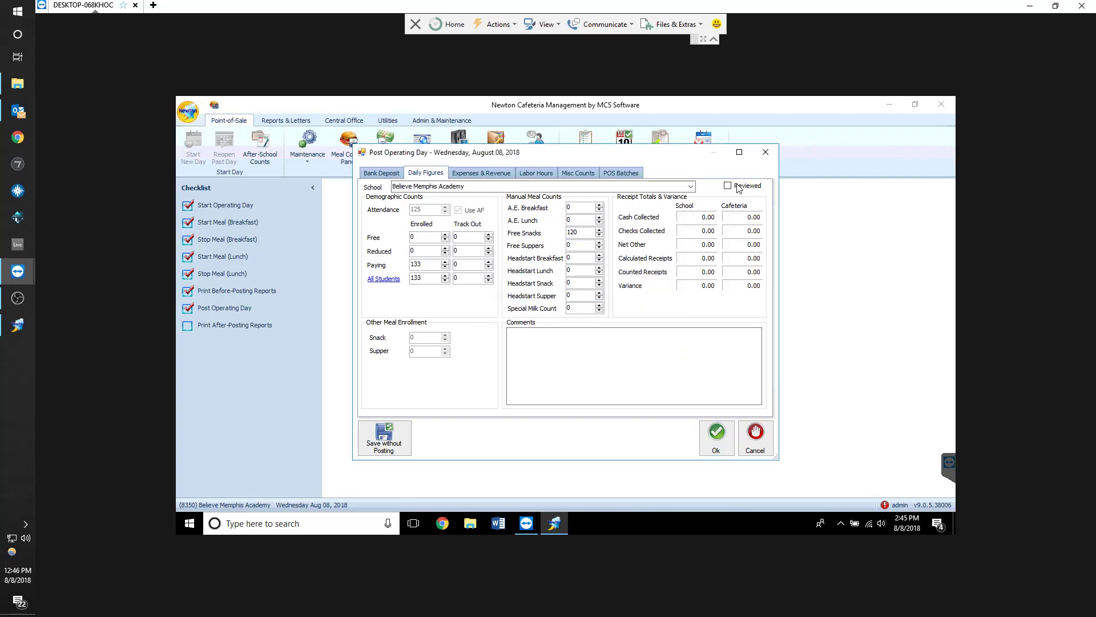
left_click(718, 436)
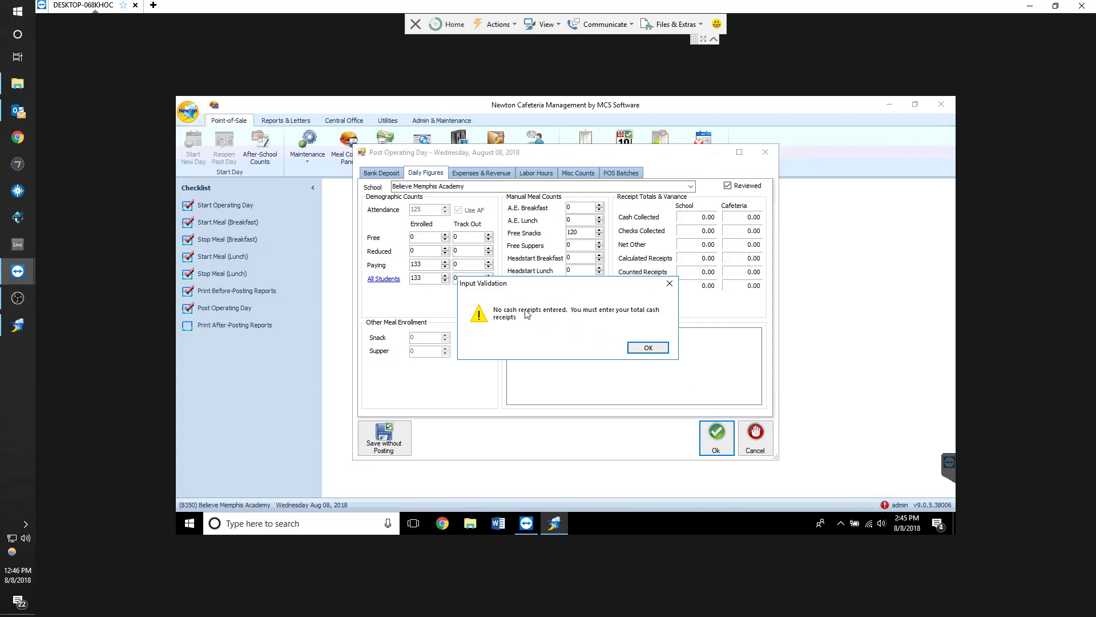
left_click(647, 349)
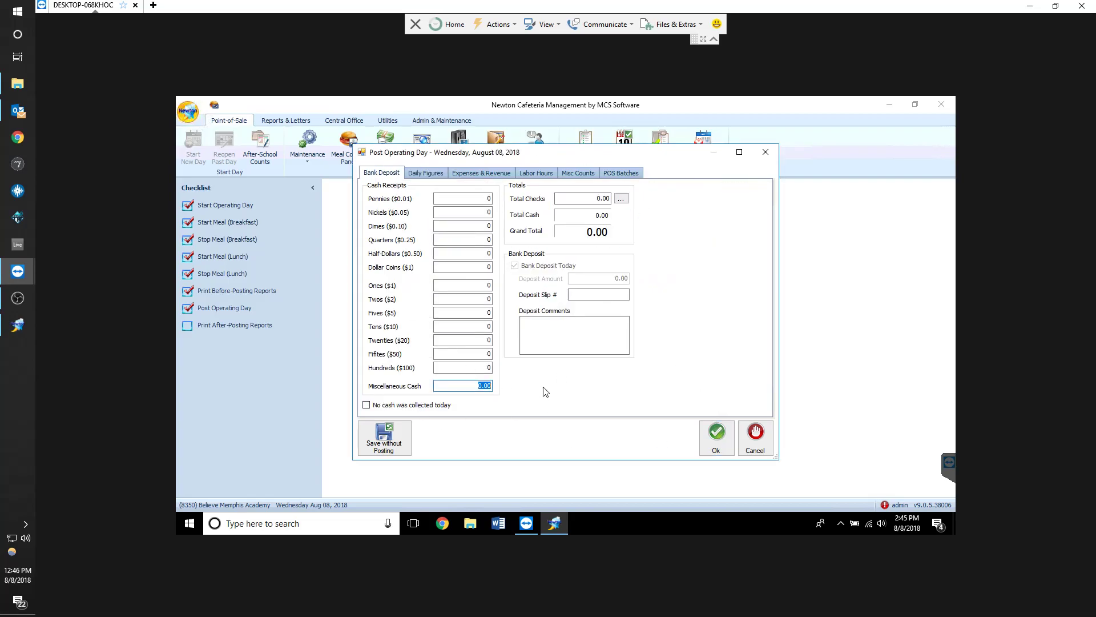
Mark that no cash was collected today and reset the free snacks count to 0
left_click(405, 407)
left_click(425, 173)
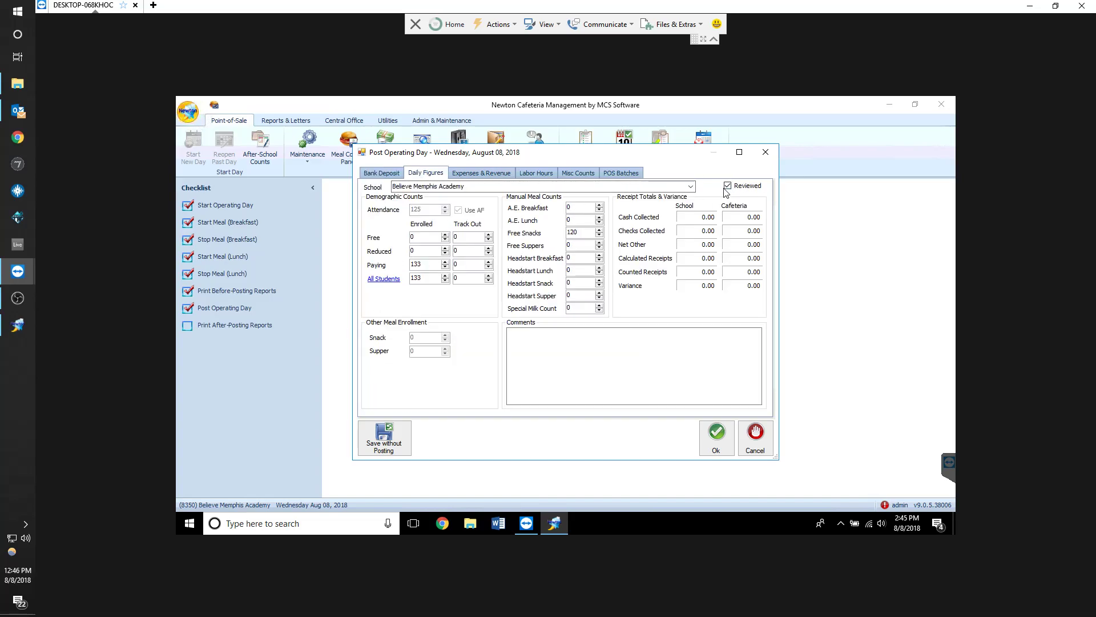
left_click(397, 175)
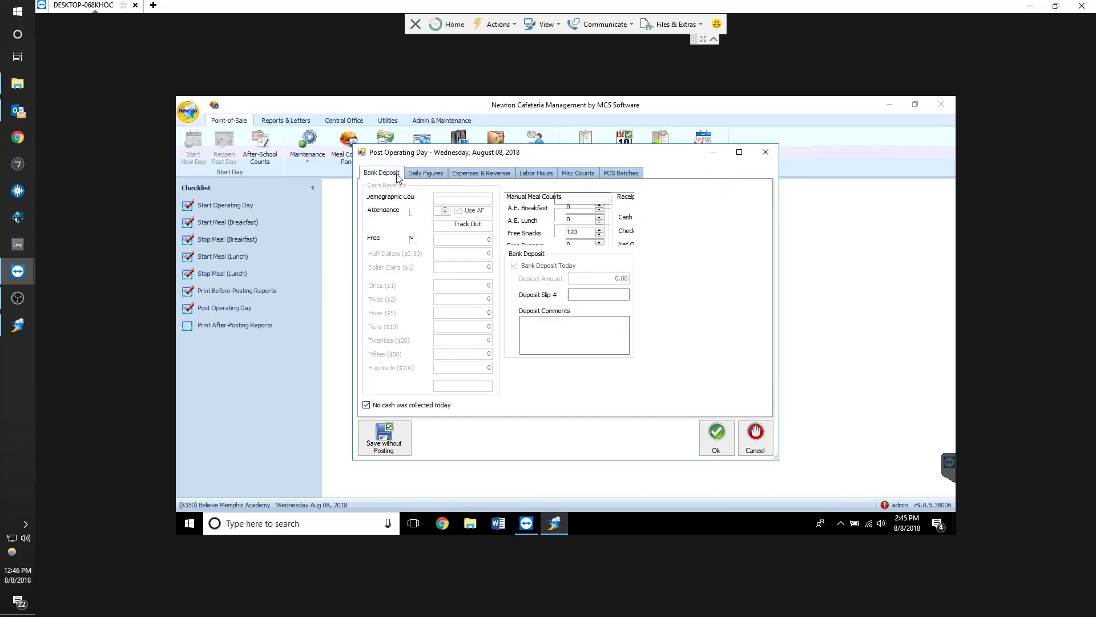
left_click(425, 173)
double_click(590, 233)
type("0")
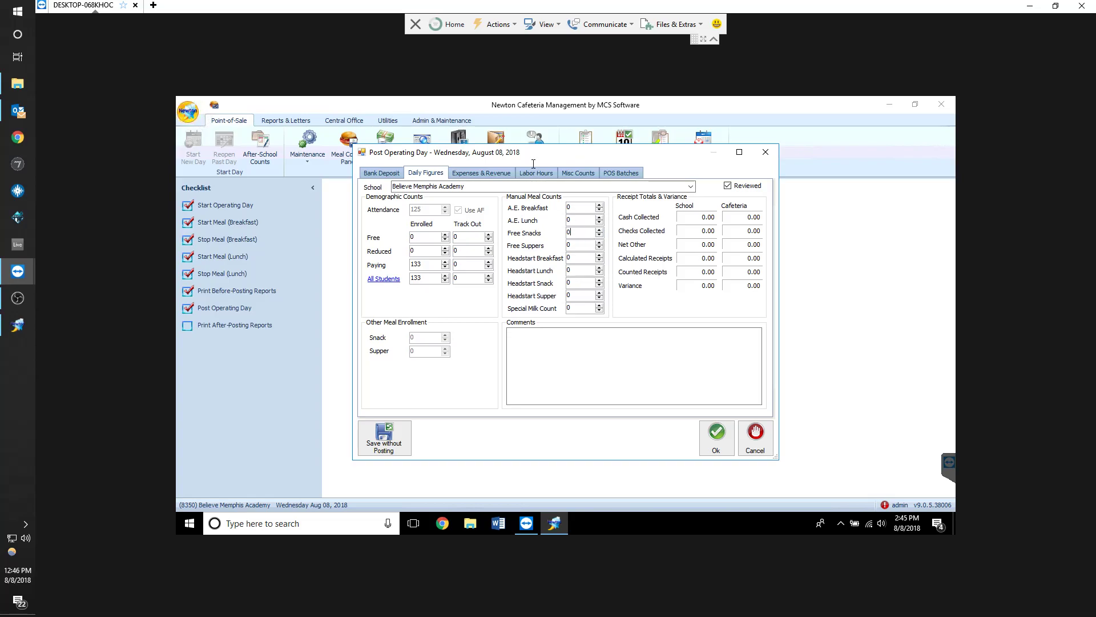
Review the Bank Deposit and Daily Figures tabs, then cancel the posting dialog
left_click(382, 173)
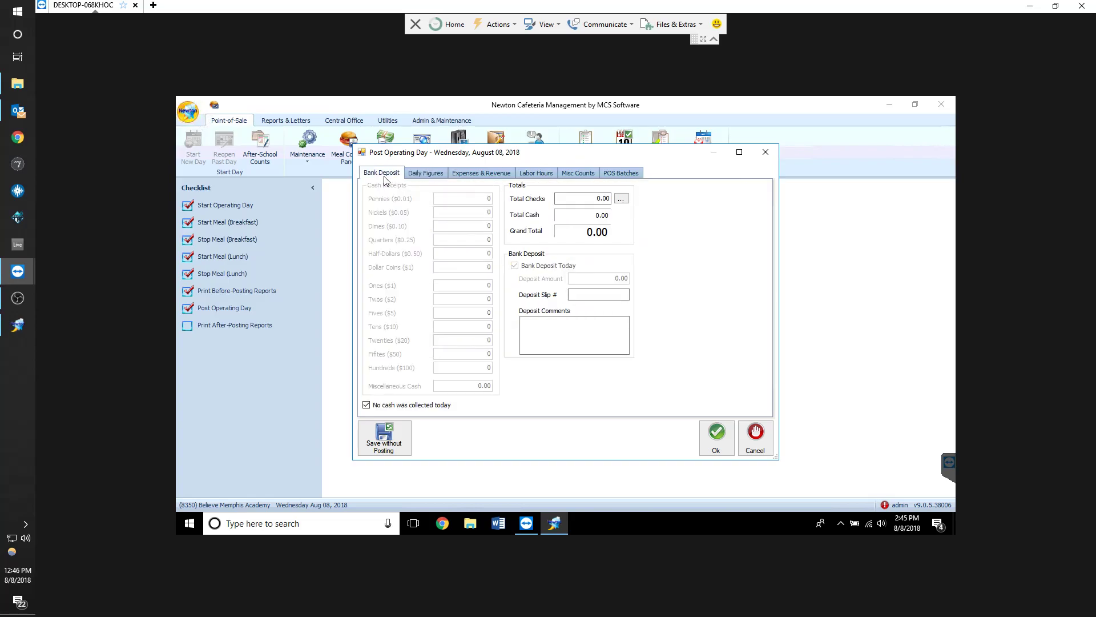
left_click(416, 173)
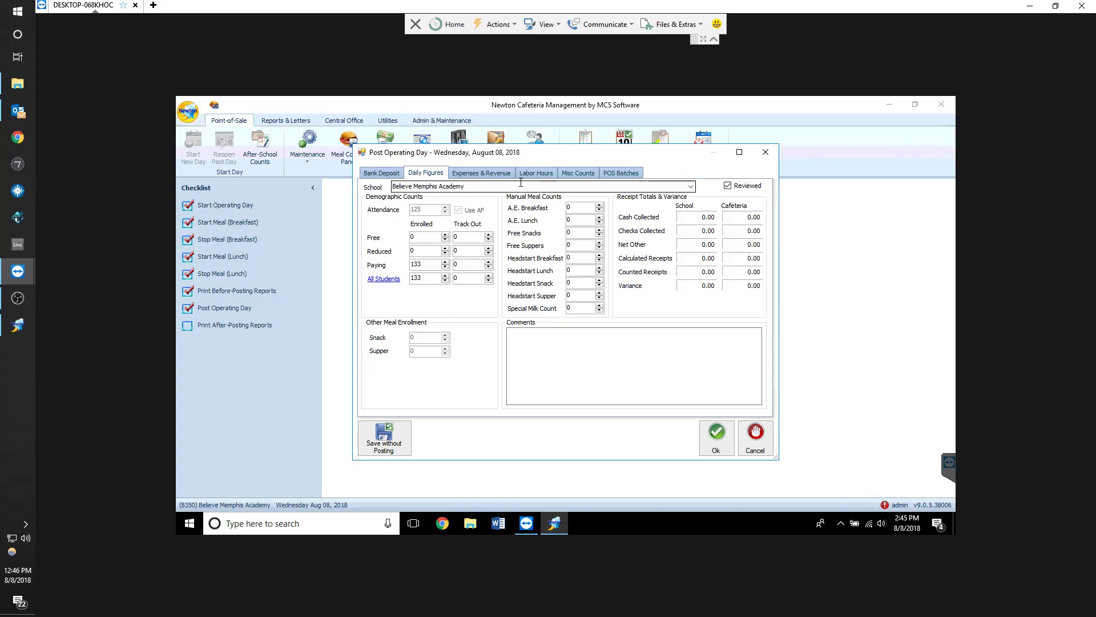
left_click(405, 172)
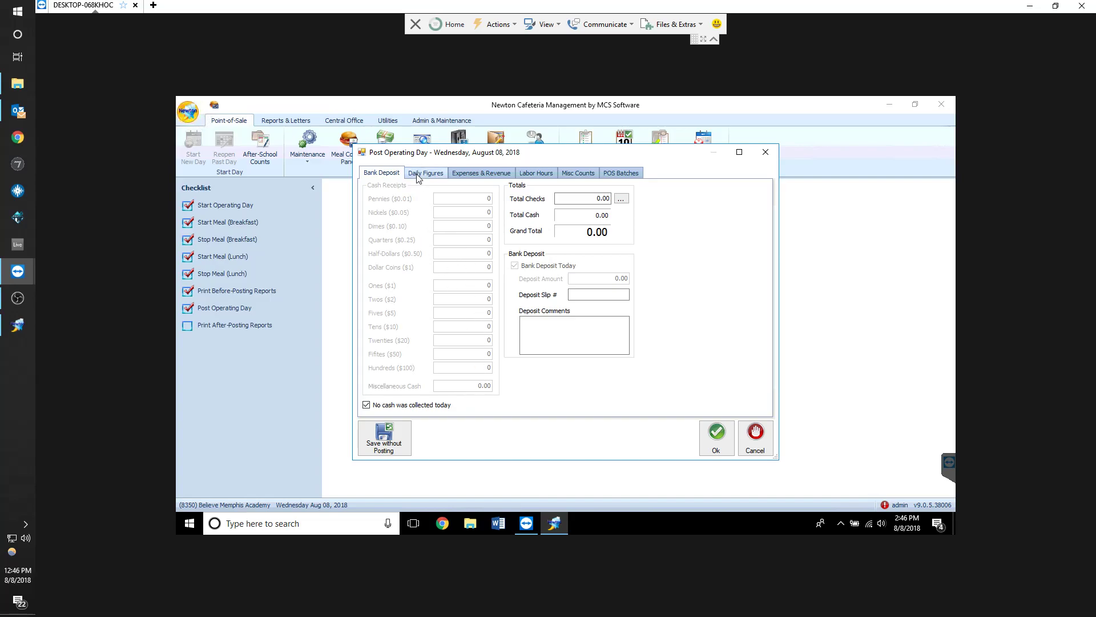
left_click(422, 173)
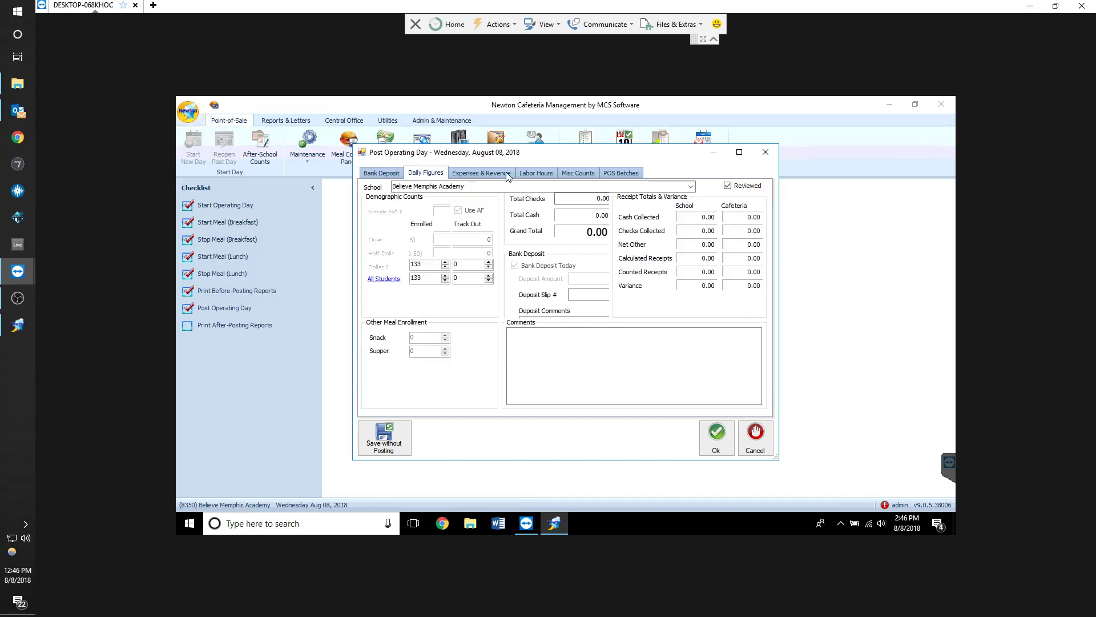
left_click(381, 173)
left_click(422, 174)
left_click(392, 175)
left_click(425, 173)
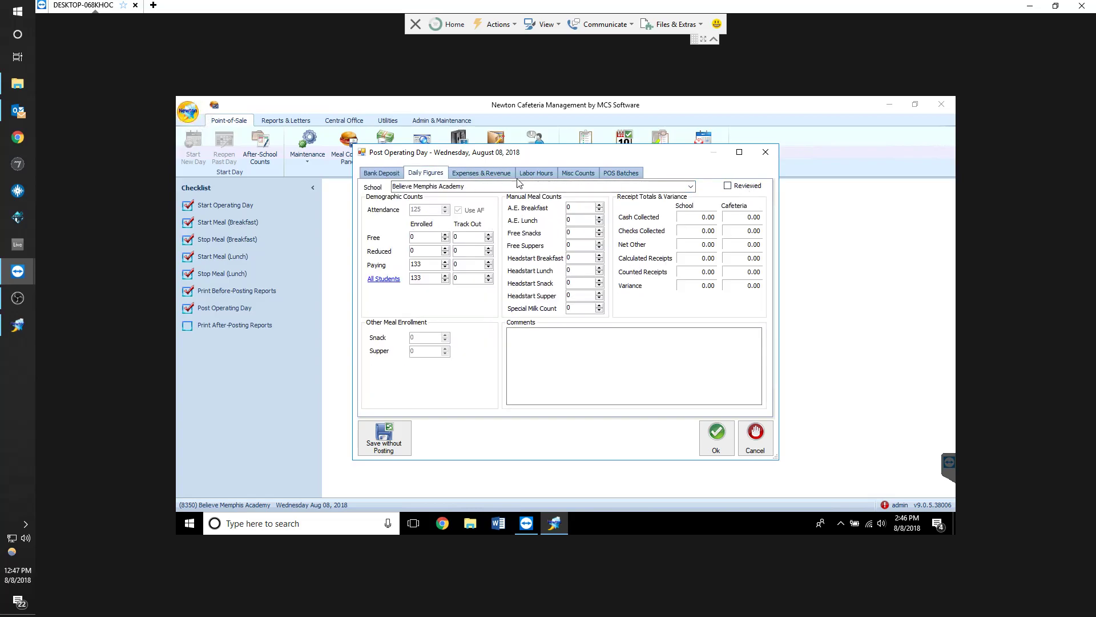
left_click(745, 189)
left_click(395, 174)
left_click(410, 175)
left_click(382, 173)
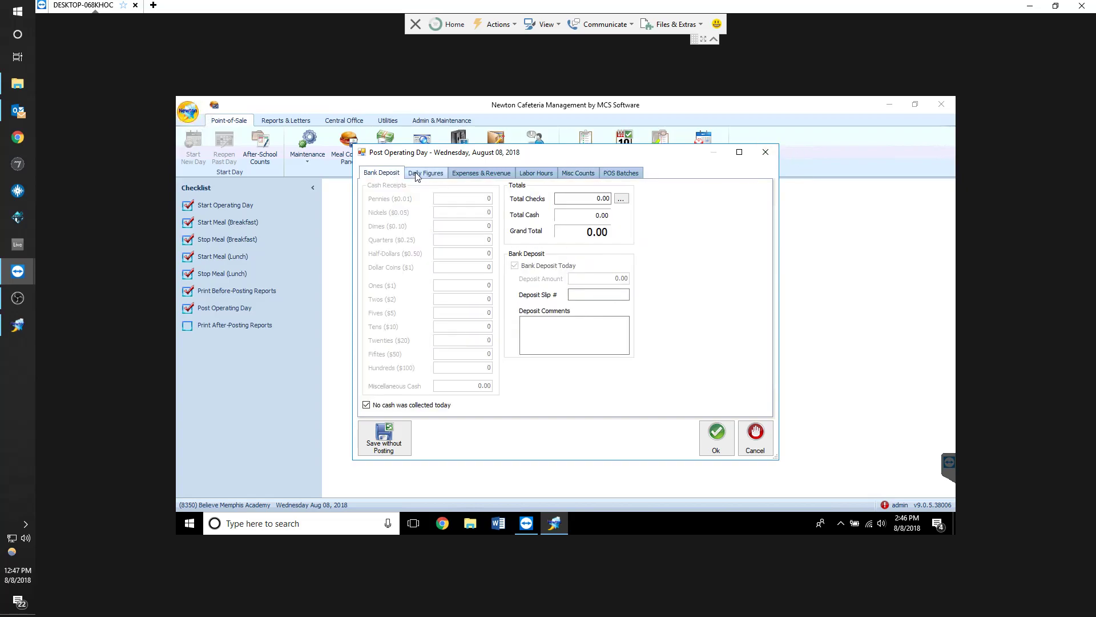
left_click(424, 173)
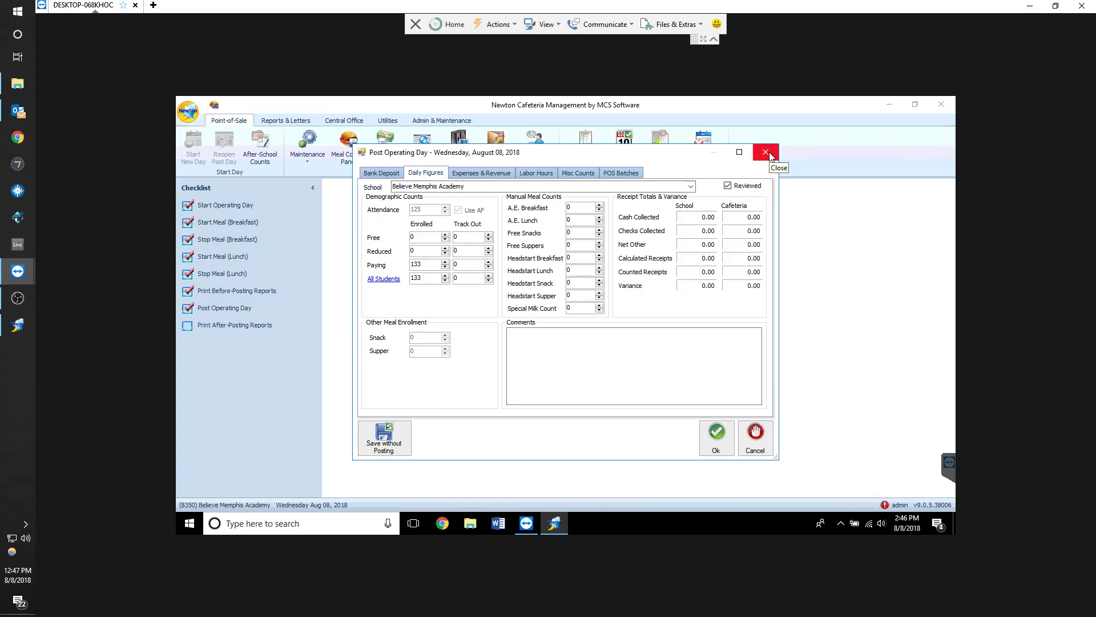
left_click(756, 437)
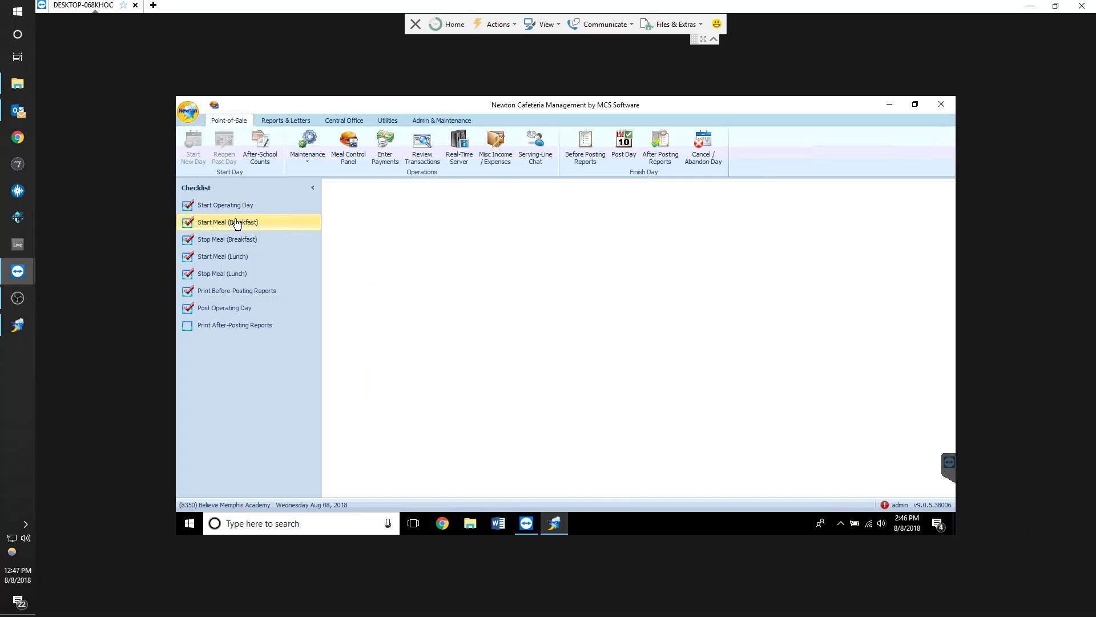
Start the breakfast meal for 8/8/2018 and log in to the main machine serving line
left_click(272, 227)
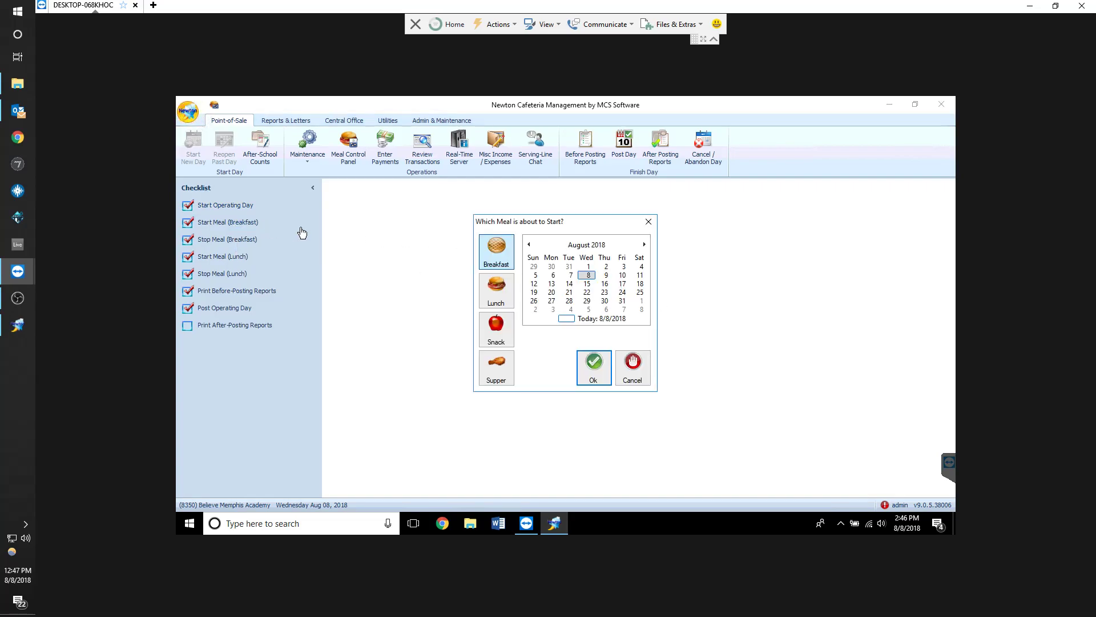
left_click(594, 376)
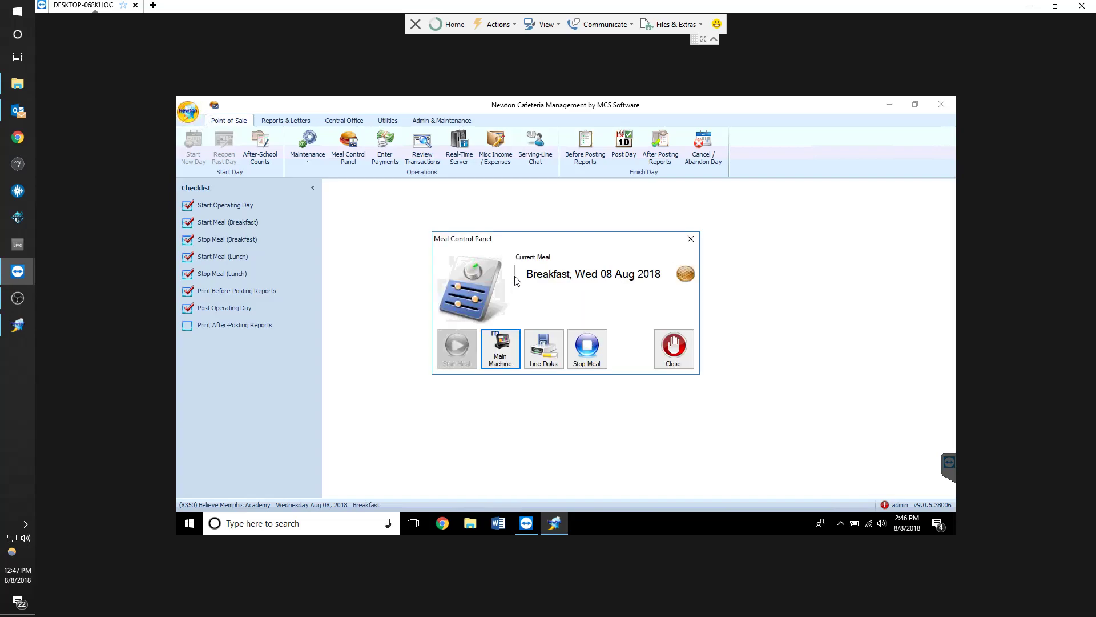
left_click(504, 358)
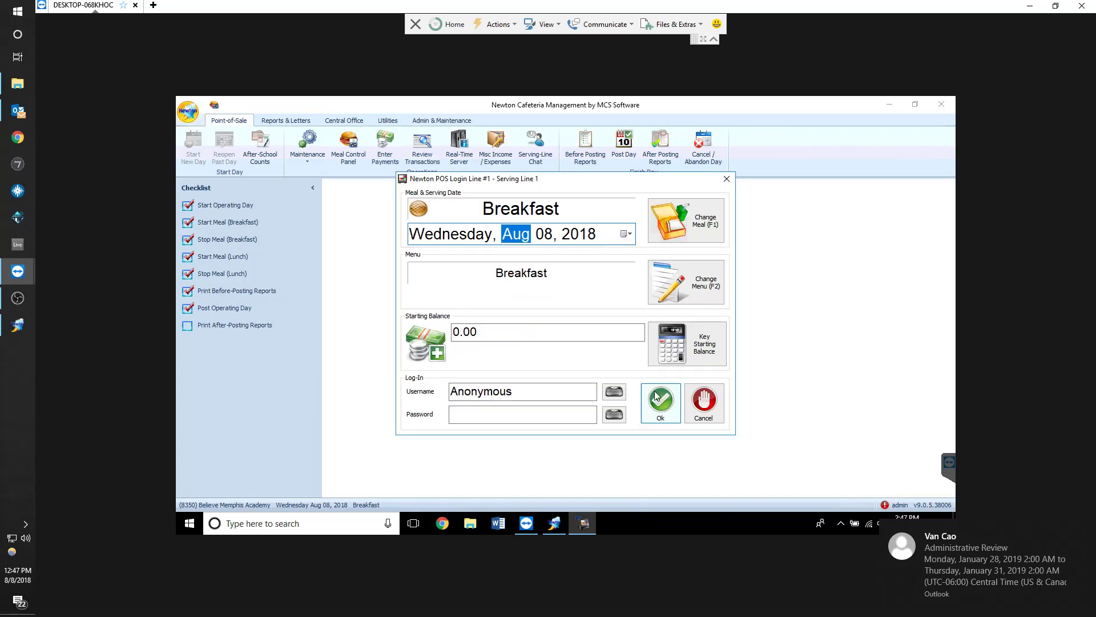
left_click(659, 403)
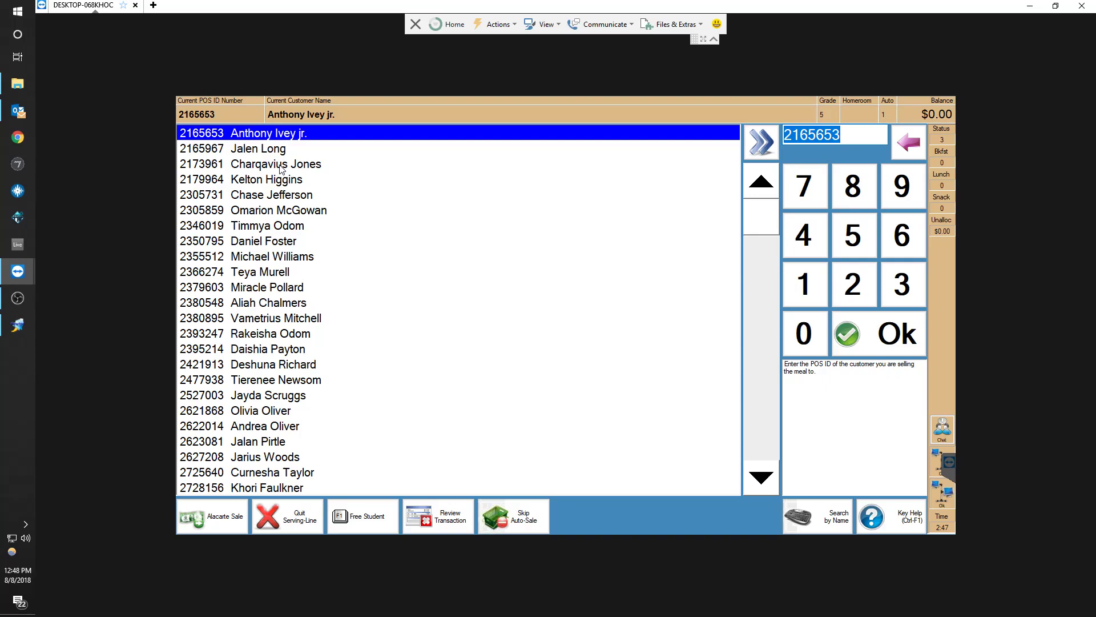
Scroll through the serving-line student list
scroll(454, 310, "down", 20)
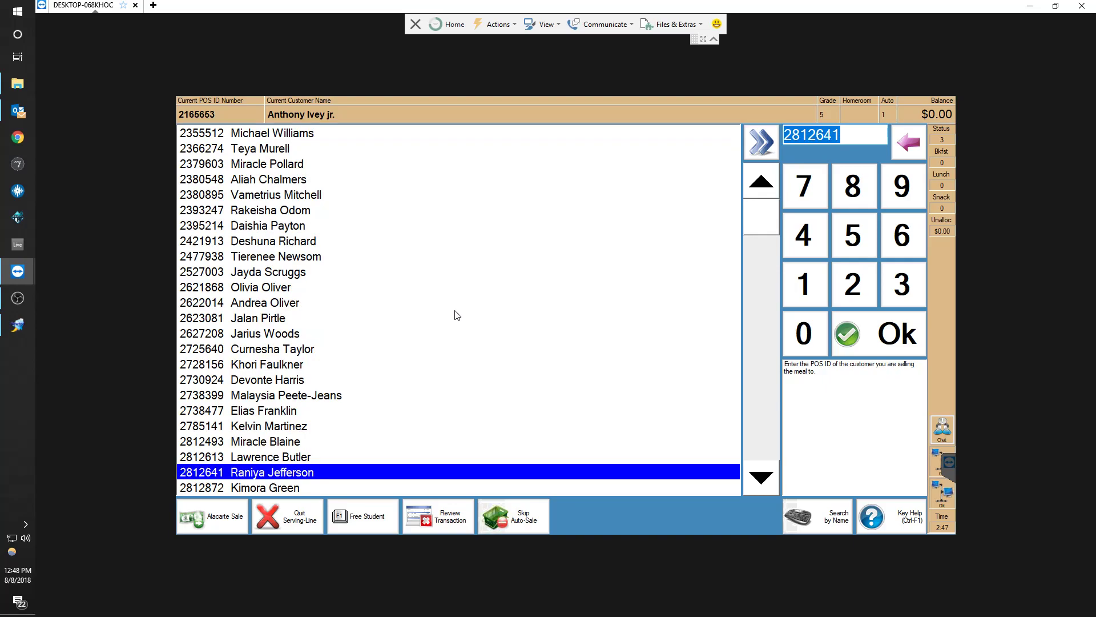
scroll(349, 379, "up", 20)
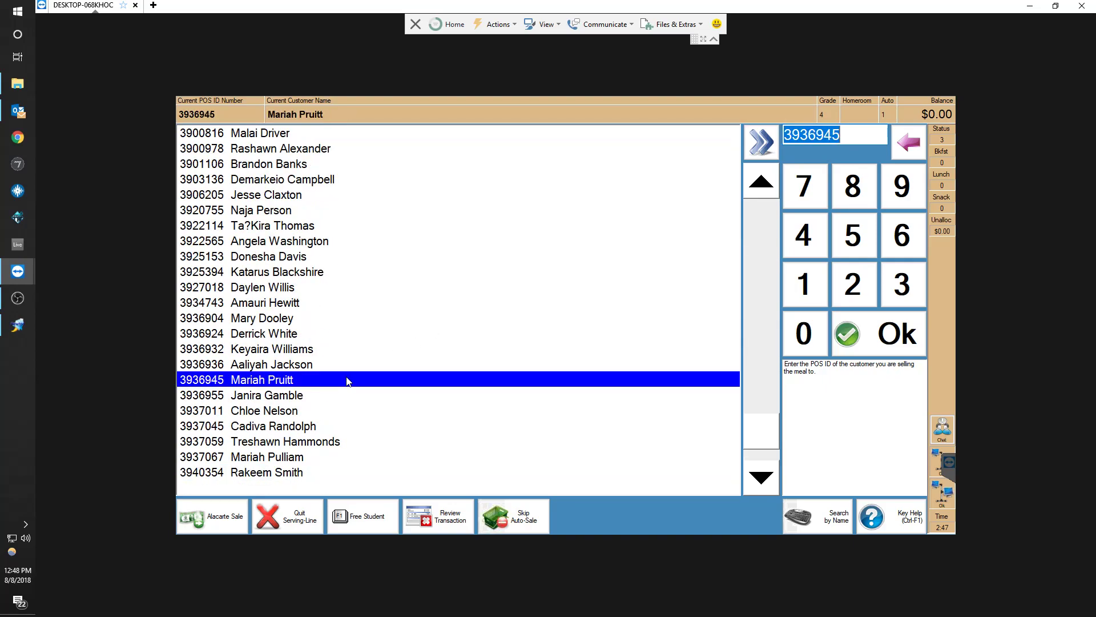
scroll(347, 379, "up", 20)
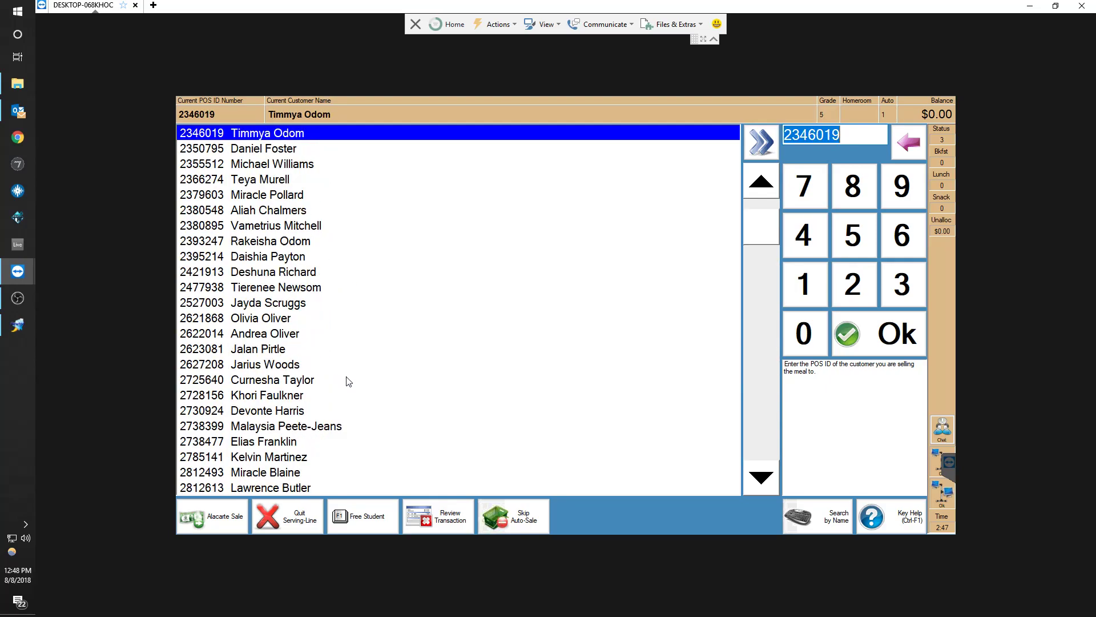
scroll(336, 321, "down", 18)
scroll(335, 321, "down", 20)
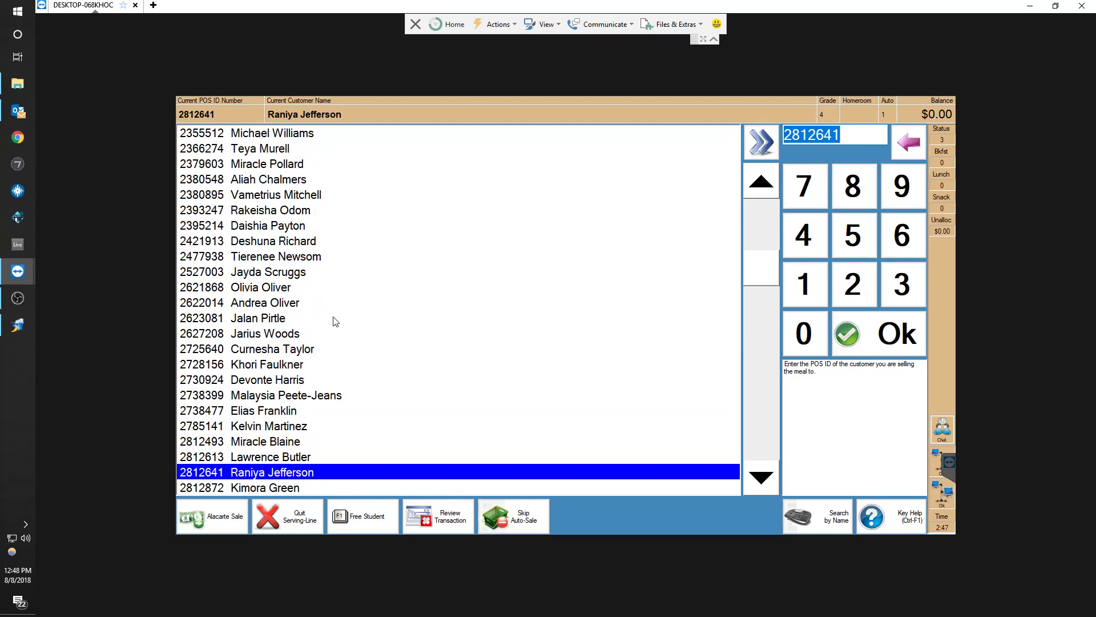
scroll(335, 321, "down", 20)
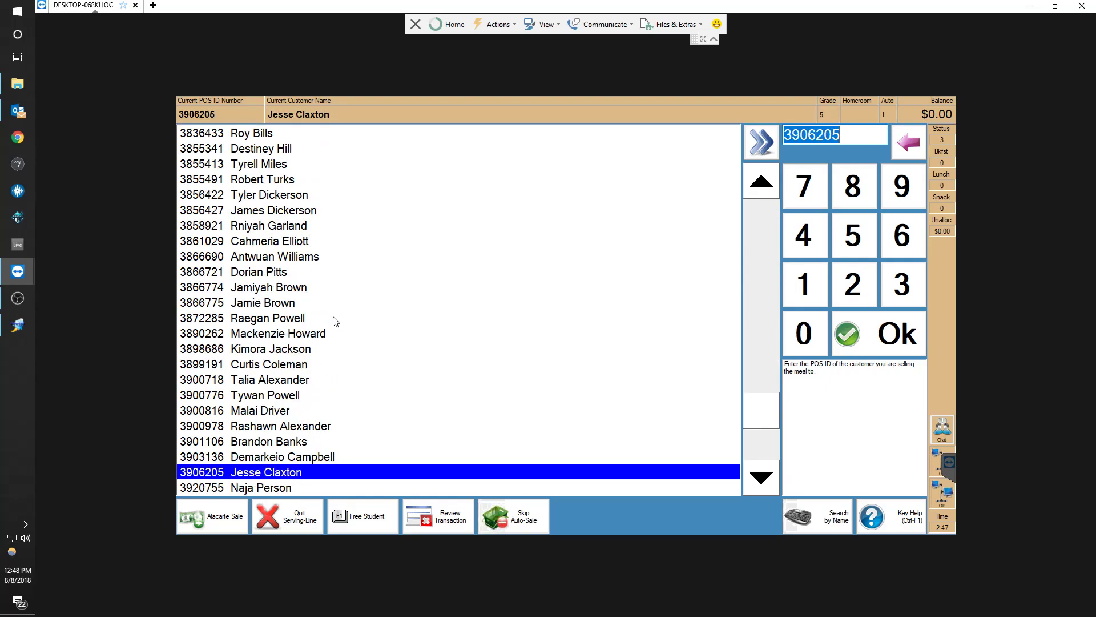
scroll(336, 321, "up", 20)
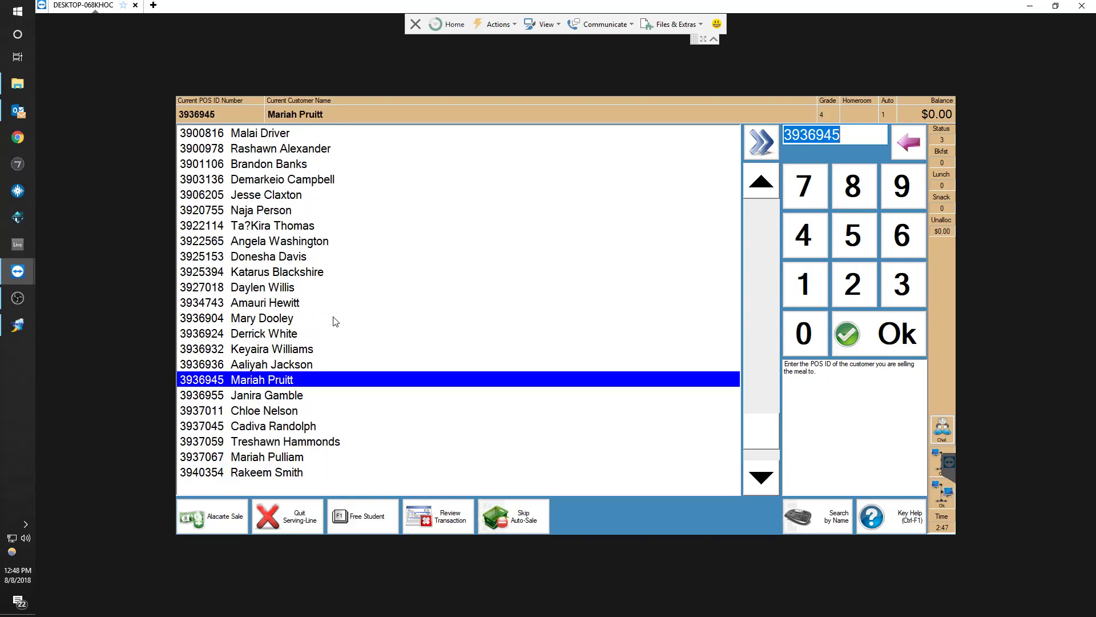
scroll(335, 322, "up", 20)
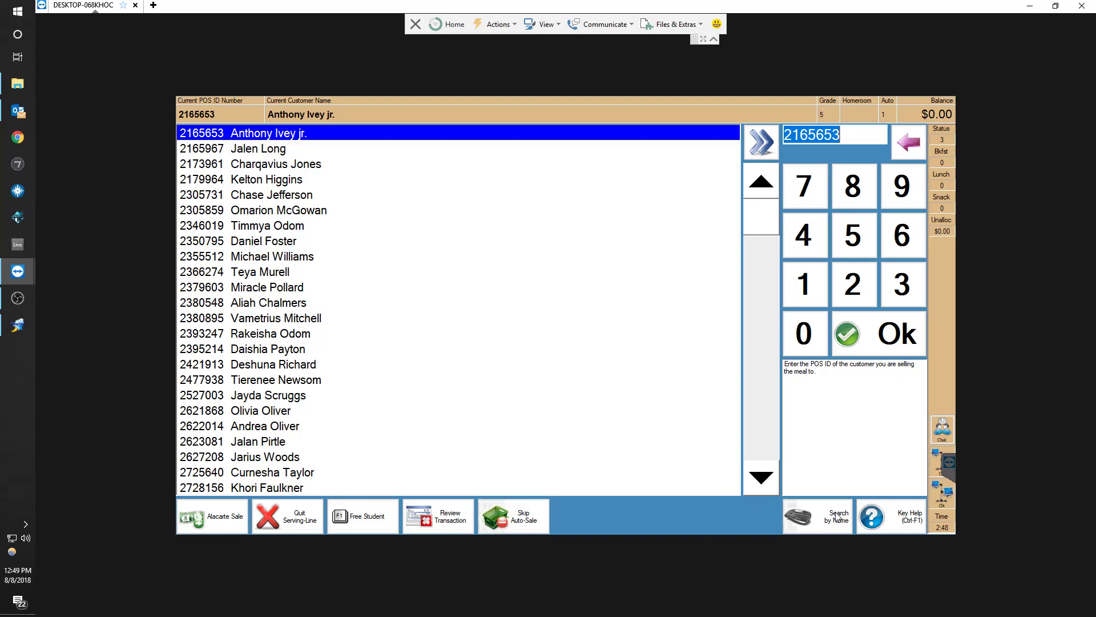
Select several students in the serving-line list and scroll to the end of the list and back
left_click(428, 287)
left_click(323, 398)
left_click(373, 220)
left_click(364, 344)
left_click(380, 181)
left_click(374, 301)
left_click(398, 196)
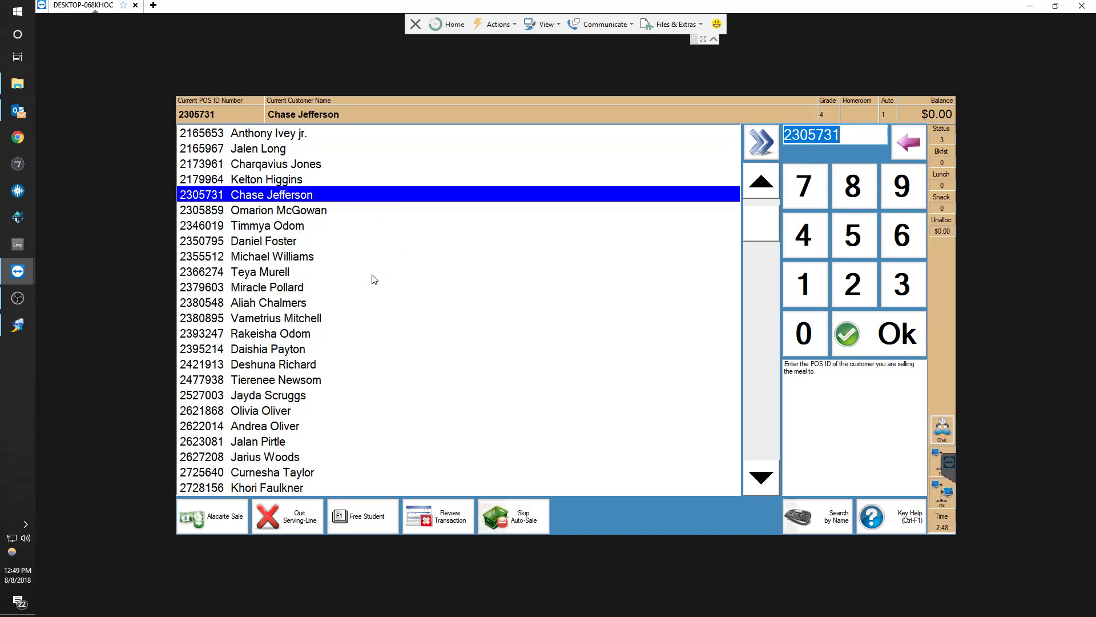
left_click(365, 320)
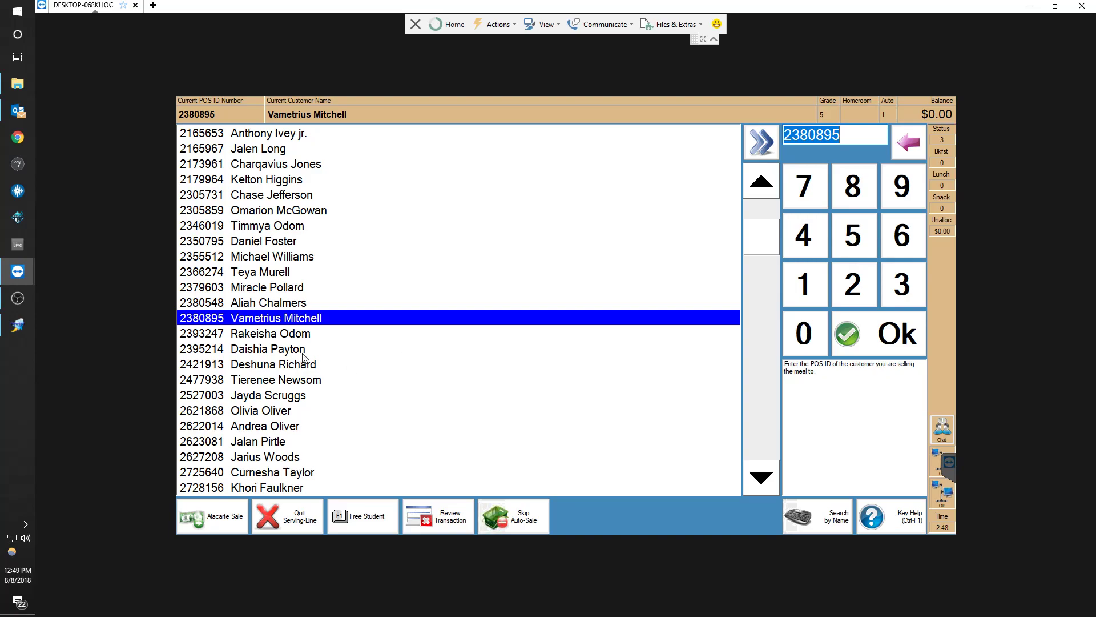
scroll(425, 374, "down", 7)
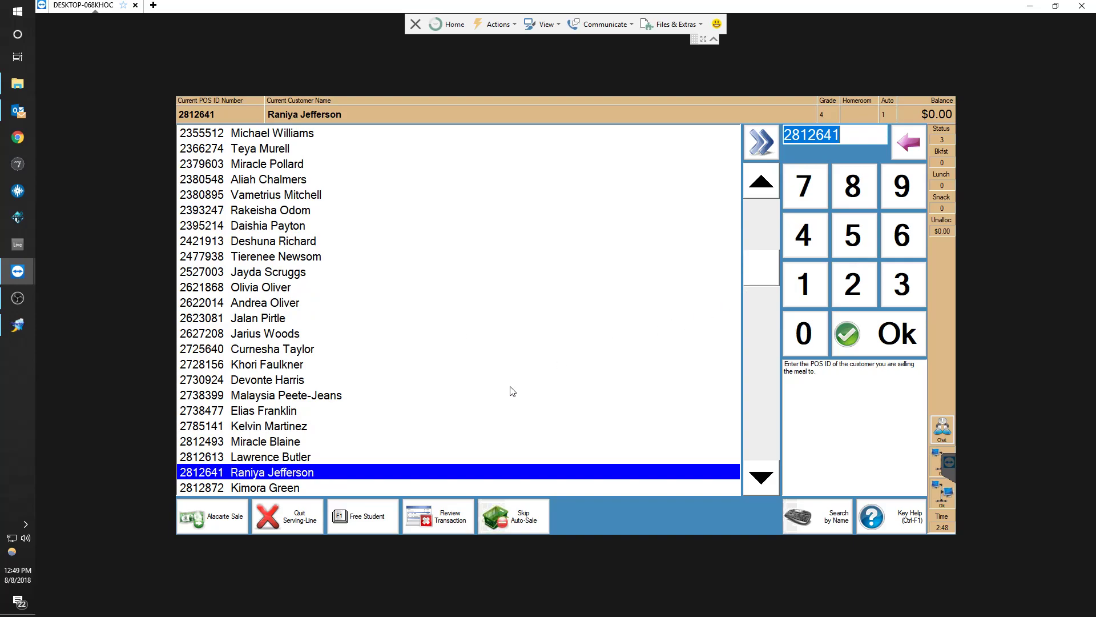
scroll(512, 391, "down", 2)
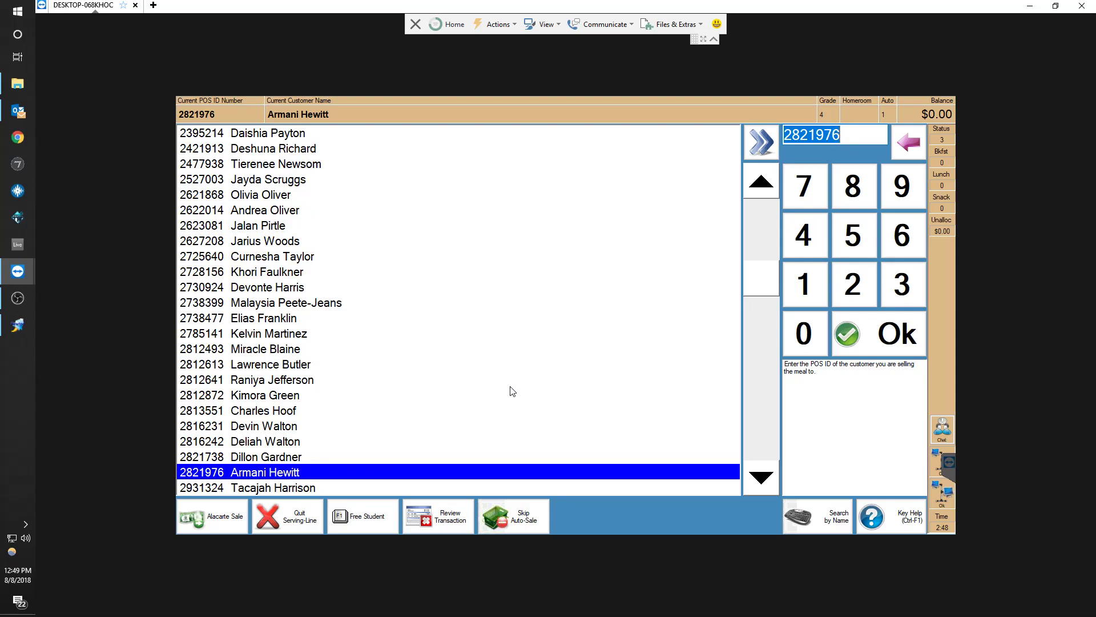
scroll(512, 391, "down", 2)
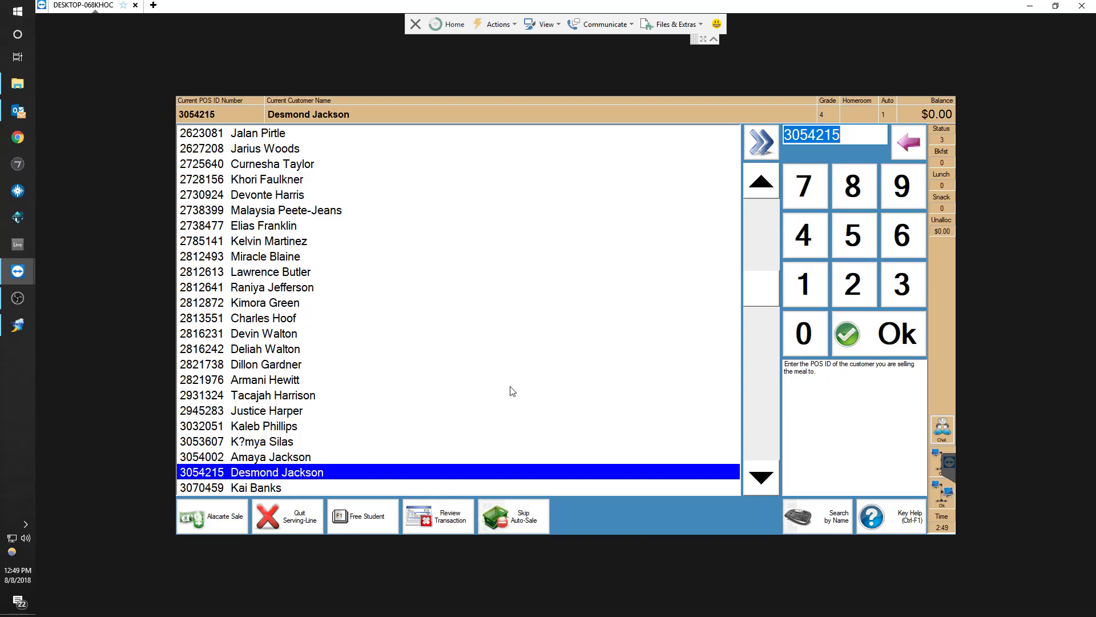
scroll(512, 391, "down", 10)
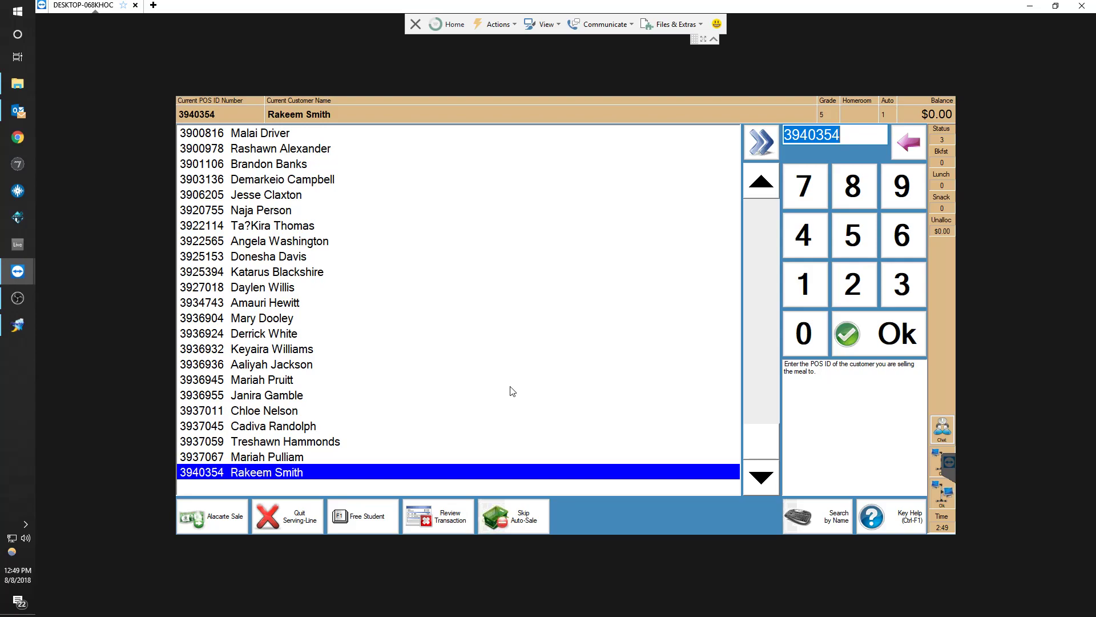
scroll(512, 391, "up", 20)
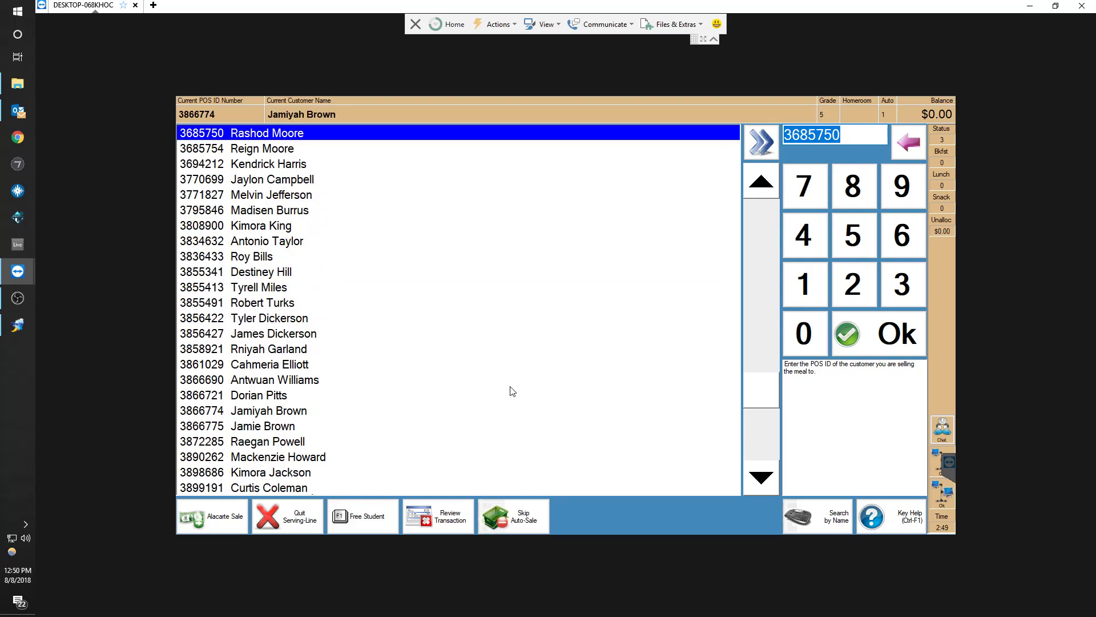
scroll(512, 391, "up", 5)
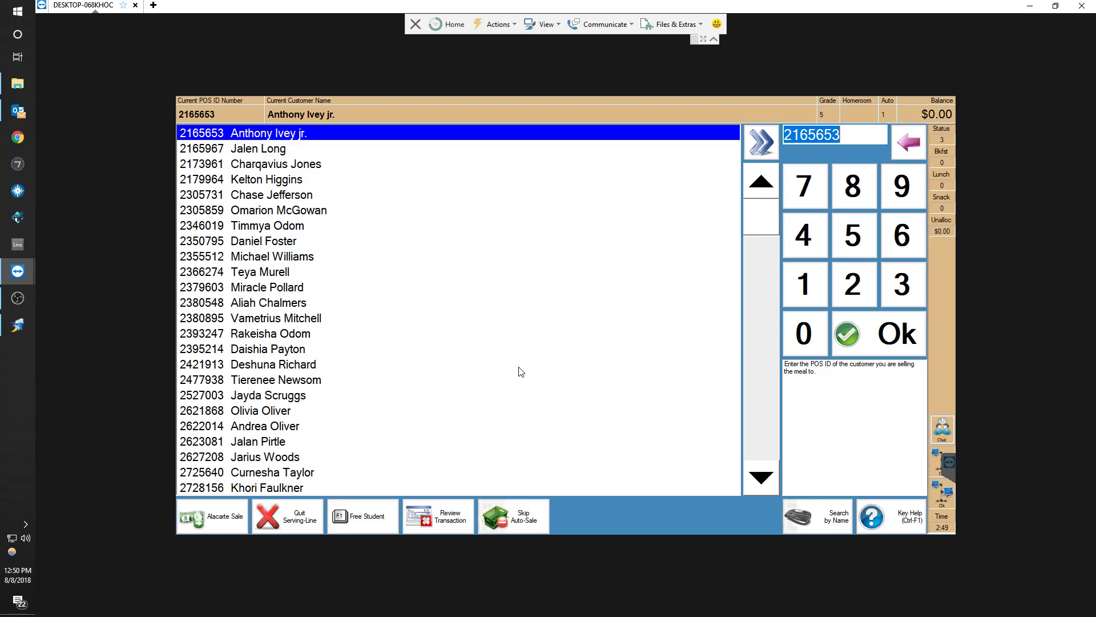
Step through the student list one entry and one page at a time with the keyboard
key("Down")
key("Down")
key("Down")
key("Down")
key("Down")
key("Down")
key("Down")
key("Down")
key("Down")
key("Down")
key("Down")
key("Down")
key("Down")
key("Down")
key("Down")
key("Down")
key("Down")
key("Down")
key("Down")
key("Down")
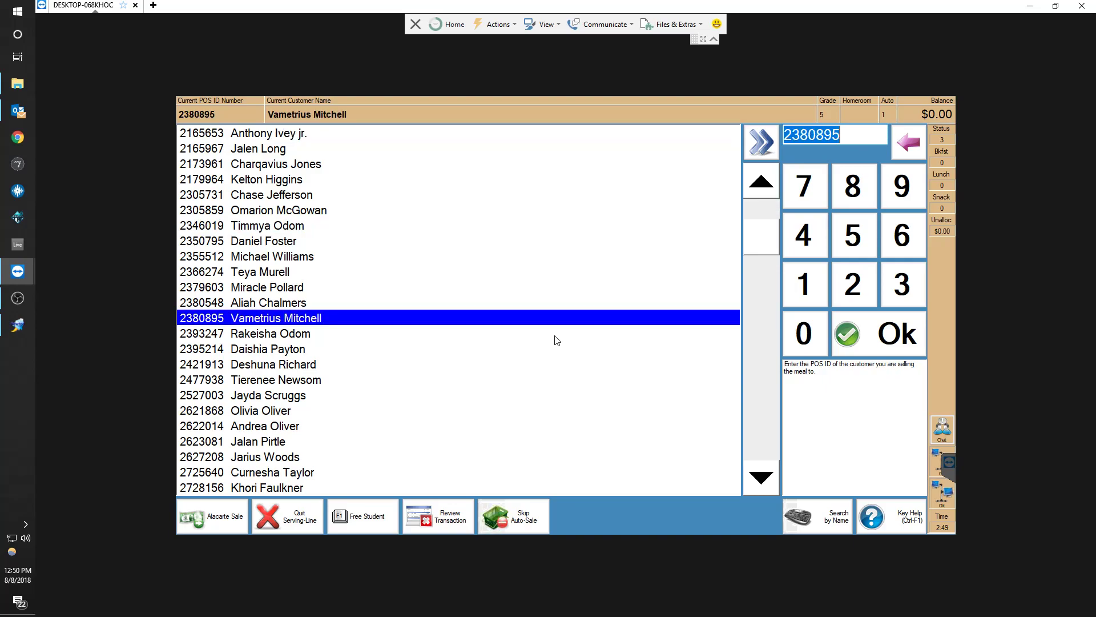
key("Down")
key("Down")
key("Down")
key("Down")
key("Down")
key("Down")
key("Down")
key("Down")
key("Down")
key("Down")
key("Down")
key("Down")
key("Down")
key("Down")
key("Down")
key("Down")
key("Down")
key("Down")
key("Down")
key("Down")
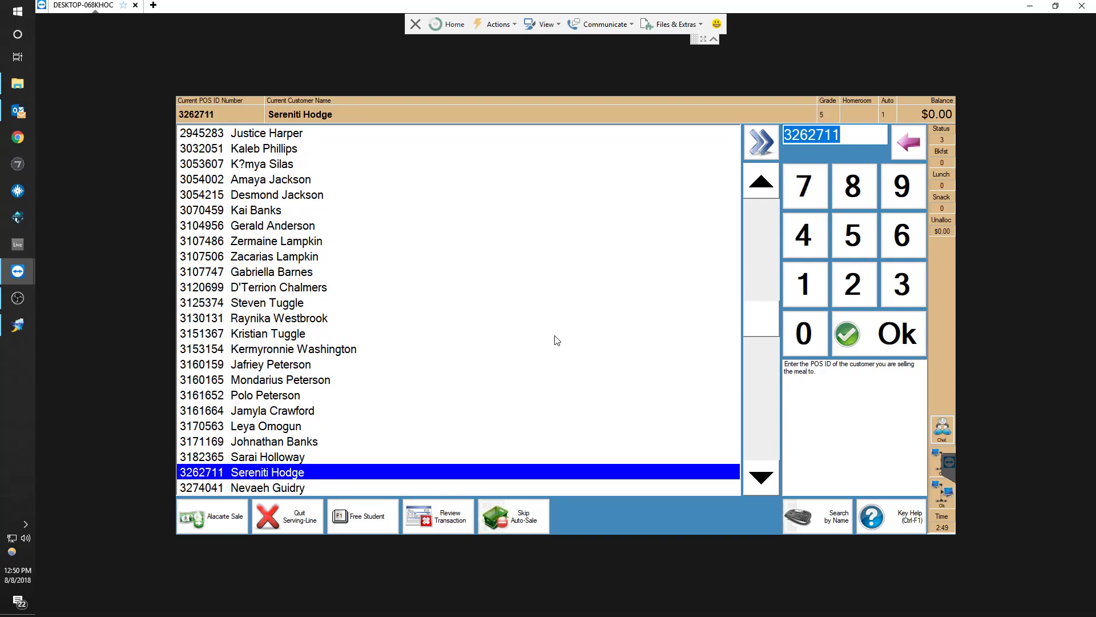
key("Up")
key("Up")
key("Up")
key("Up")
key("Up")
key("Up")
key("Up")
key("Up")
key("Up")
key("Up")
key("Up")
key("Up")
key("Up")
key("Up")
key("Up")
key("Up")
key("Up")
key("Up")
key("Up")
key("Up")
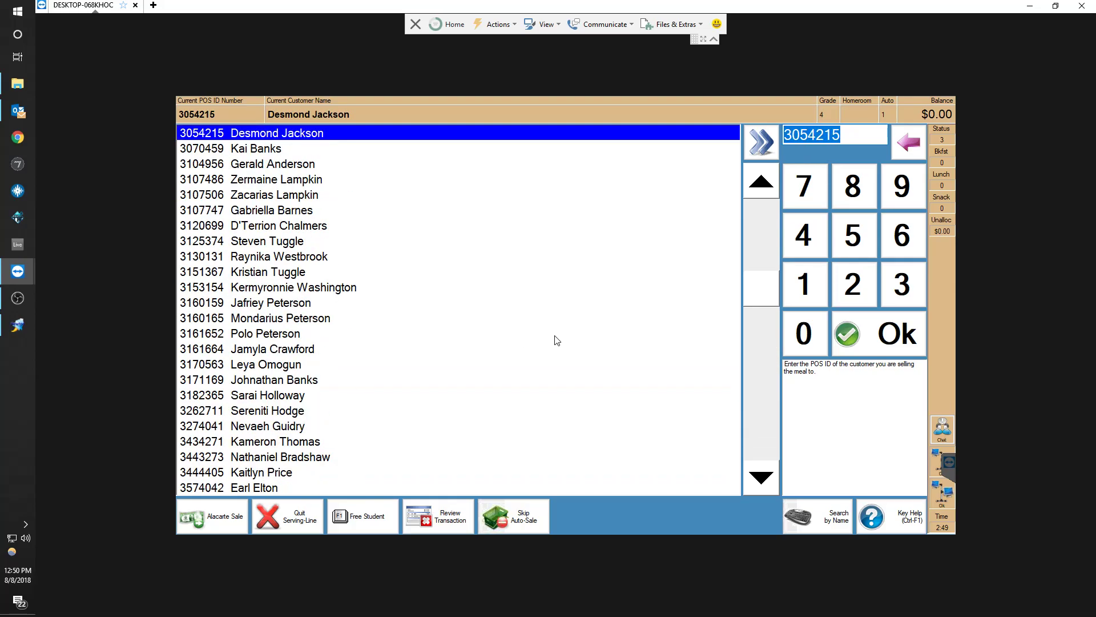
key("Up")
key("Up")
key("Up")
key("Up")
key("Up")
key("Up")
key("Up")
key("Up")
key("Up")
key("Up")
key("Up")
key("Up")
key("Up")
key("Up")
key("Up")
key("Up")
key("Up")
key("Up")
key("Up")
key("Up")
key("Page_Down")
key("Page_Down")
key("Page_Down")
key("Page_Down")
key("Page_Down")
key("Page_Down")
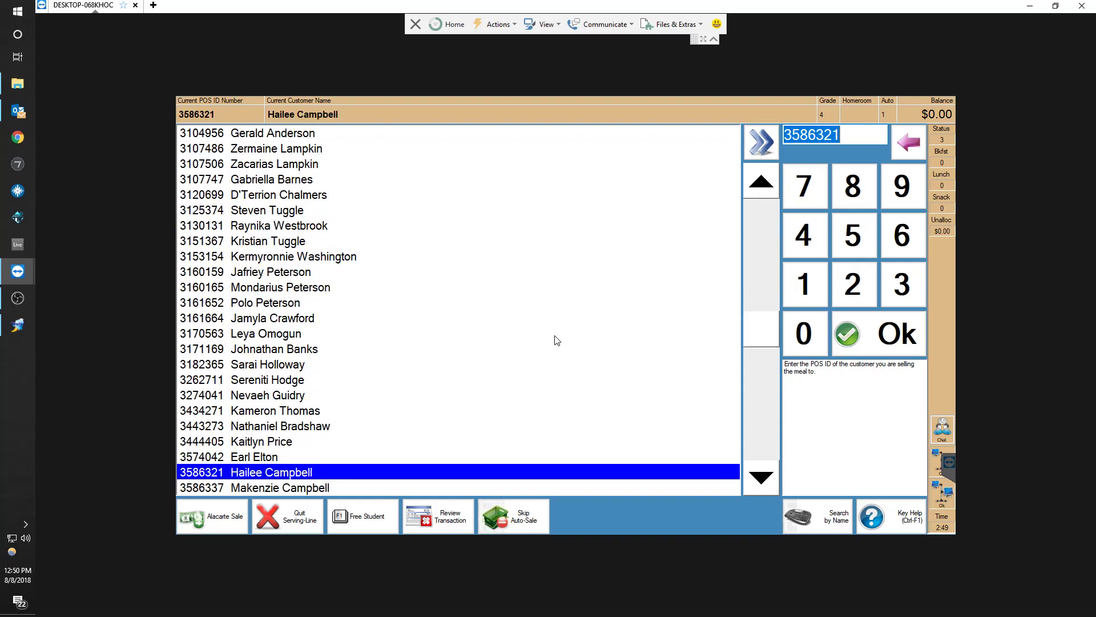
key("Page_Up")
key("Page_Up")
key("Page_Up")
key("Page_Up")
key("Page_Up")
key("Page_Up")
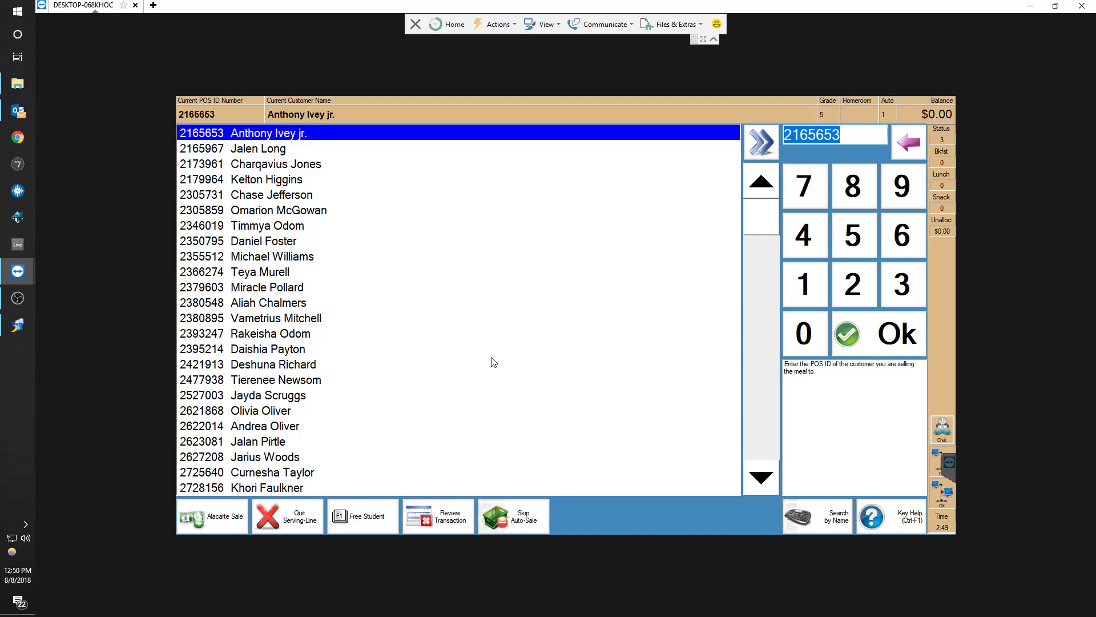
key("Down")
key("Down")
key("Down")
key("Down")
key("Down")
key("Down")
key("Down")
key("Down")
key("Down")
key("Down")
key("Down")
key("Down")
key("Down")
key("Down")
key("Down")
key("Down")
key("Down")
key("Down")
key("Down")
key("Down")
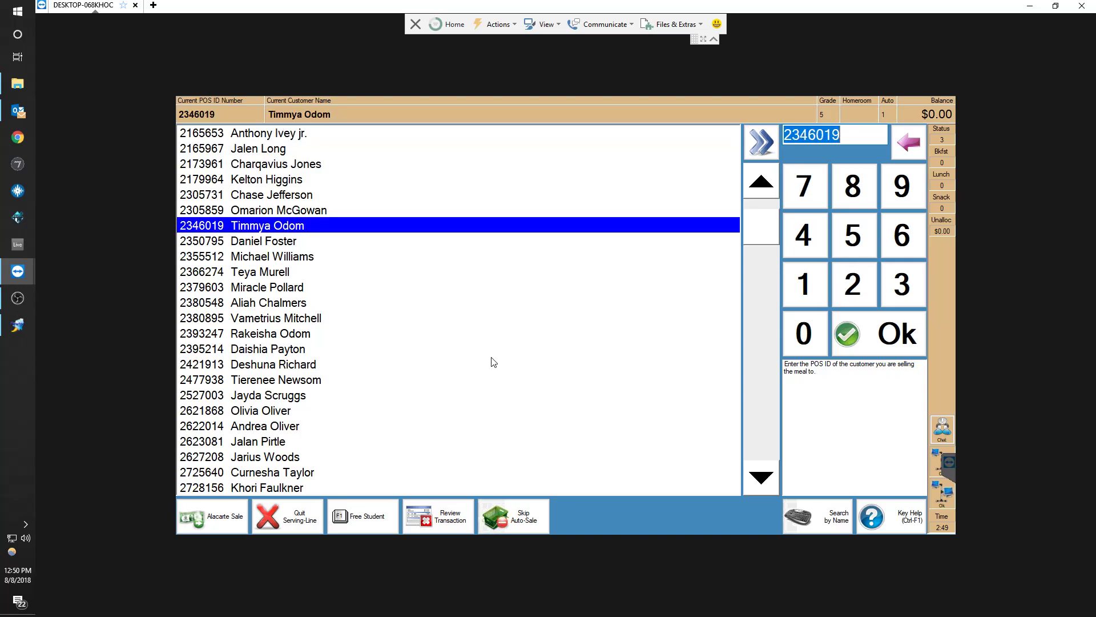
key("Down")
key("Down")
key("Down")
key("Down")
key("Down")
key("Down")
key("Down")
key("Down")
key("Down")
key("Down")
key("Down")
key("Down")
key("Down")
key("Down")
key("Down")
key("Down")
key("Down")
key("Down")
key("Down")
key("Down")
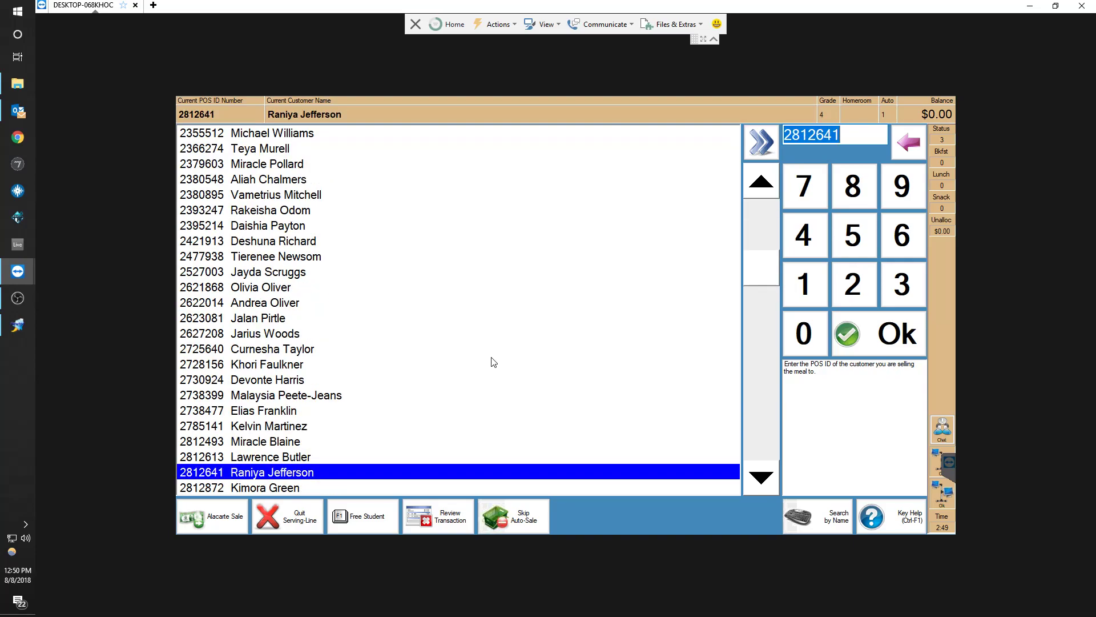
key("Down")
key("Down")
key("Down")
key("Down")
key("Down")
key("Down")
key("Down")
key("Down")
key("Down")
key("Down")
key("Down")
key("Down")
key("Down")
key("Down")
key("Down")
key("Down")
key("Down")
key("Down")
key("Down")
key("Down")
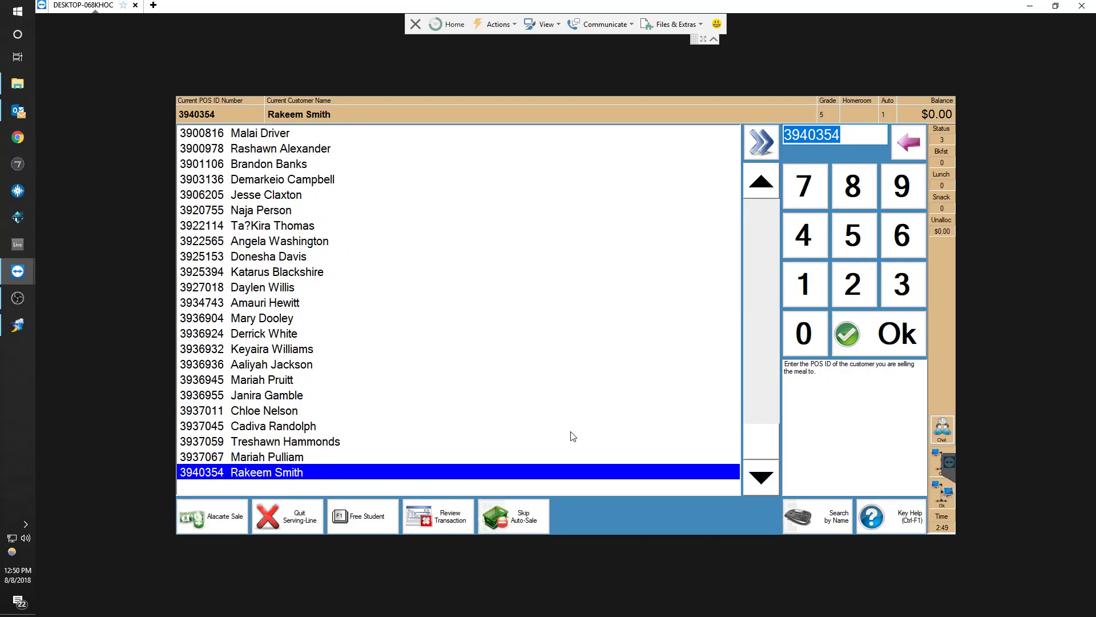
key("Up")
key("Up")
key("Up")
key("Up")
key("Up")
key("Up")
key("Up")
key("Up")
key("Up")
key("Up")
key("Up")
key("Up")
key("Up")
key("Up")
key("Up")
key("Up")
key("Up")
key("Up")
key("Up")
key("Up")
key("Up")
key("Up")
key("Up")
key("Up")
key("Up")
key("Up")
key("Up")
key("Up")
key("Up")
key("Up")
key("Up")
key("Up")
key("Up")
key("Up")
key("Up")
key("Up")
key("Up")
key("Up")
key("Up")
key("Up")
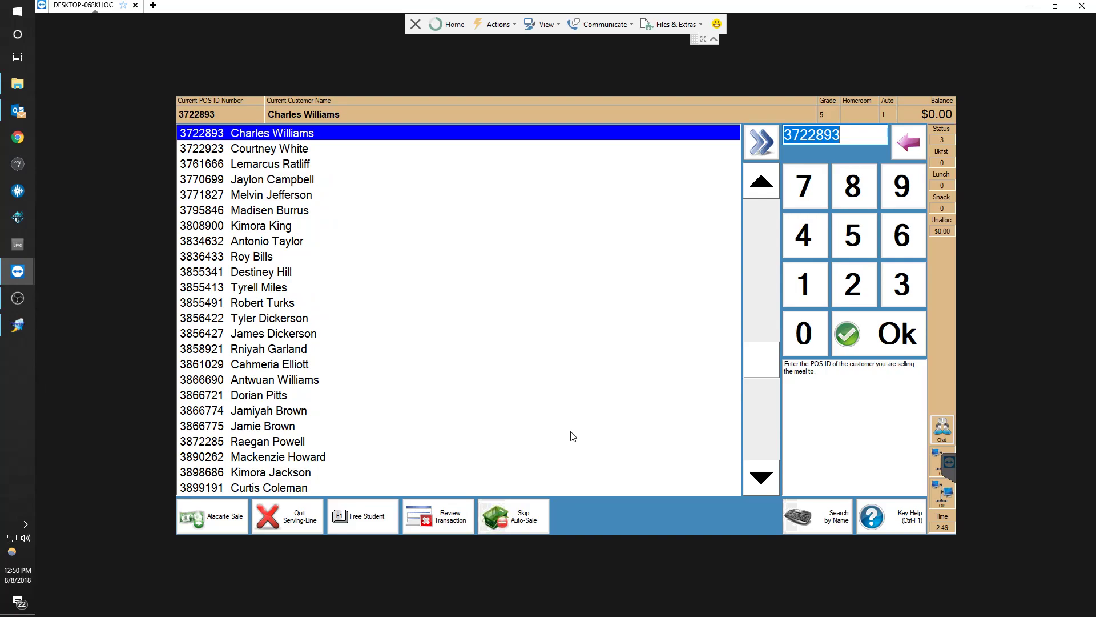
key("Up")
key("Up")
key("Up")
key("Up")
key("Up")
key("Up")
key("Up")
key("Up")
key("Up")
key("Up")
key("Up")
key("Up")
key("Up")
key("Up")
key("Up")
key("Up")
key("Up")
key("Up")
key("Up")
key("Up")
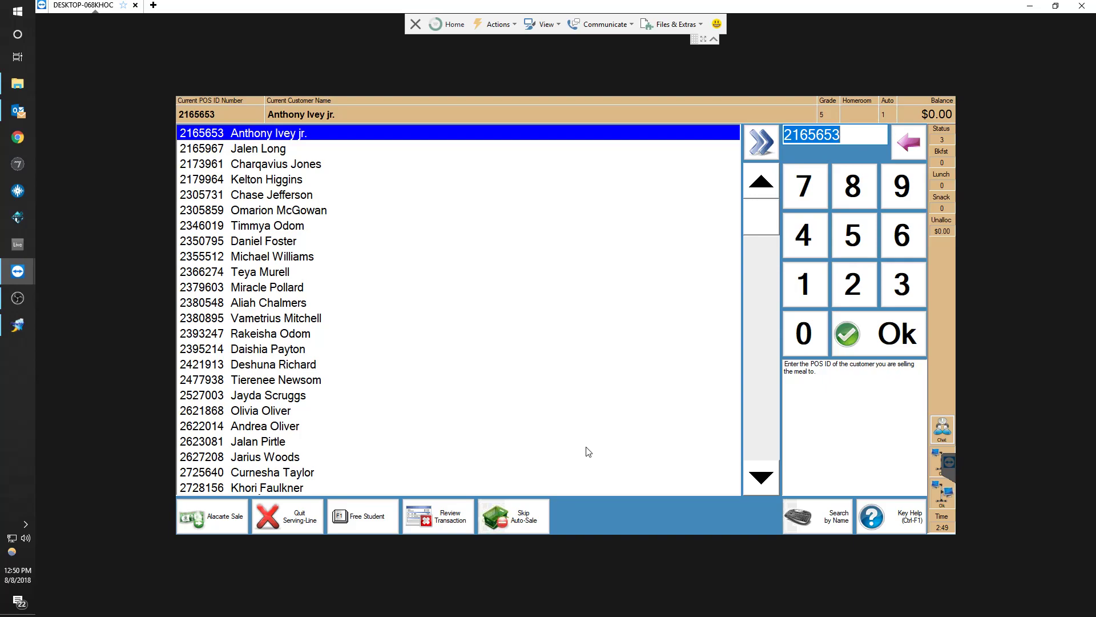
Scroll up and down through the student list to its end
scroll(532, 437, "down", 2)
scroll(532, 437, "up", 2)
scroll(531, 437, "down", 2)
scroll(532, 437, "up", 2)
scroll(532, 437, "down", 2)
scroll(531, 437, "up", 2)
scroll(531, 437, "down", 8)
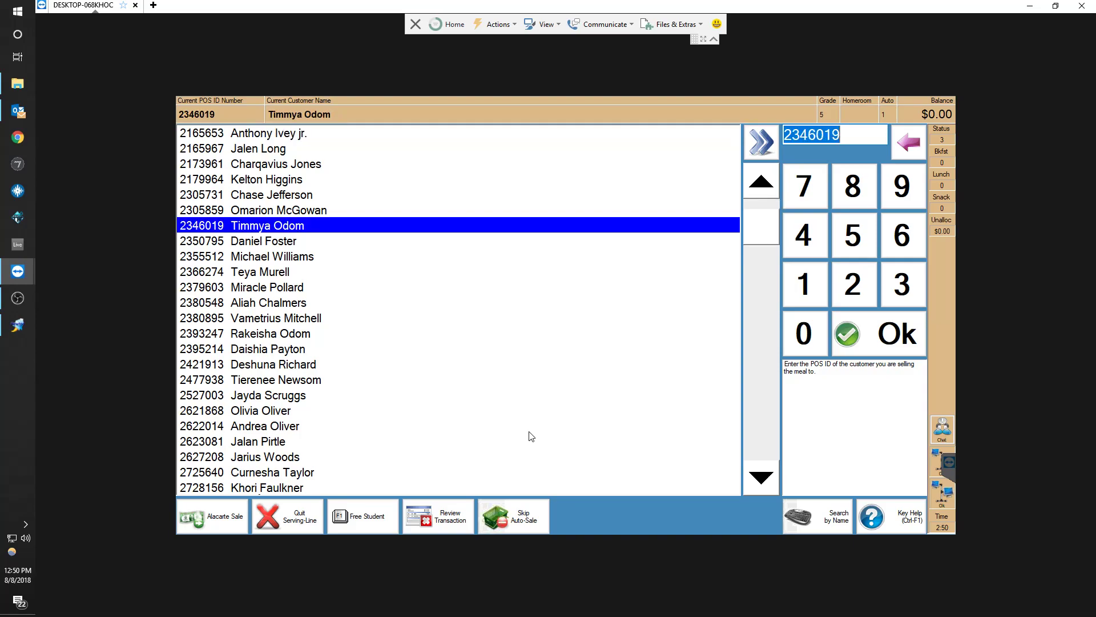
scroll(532, 437, "down", 10)
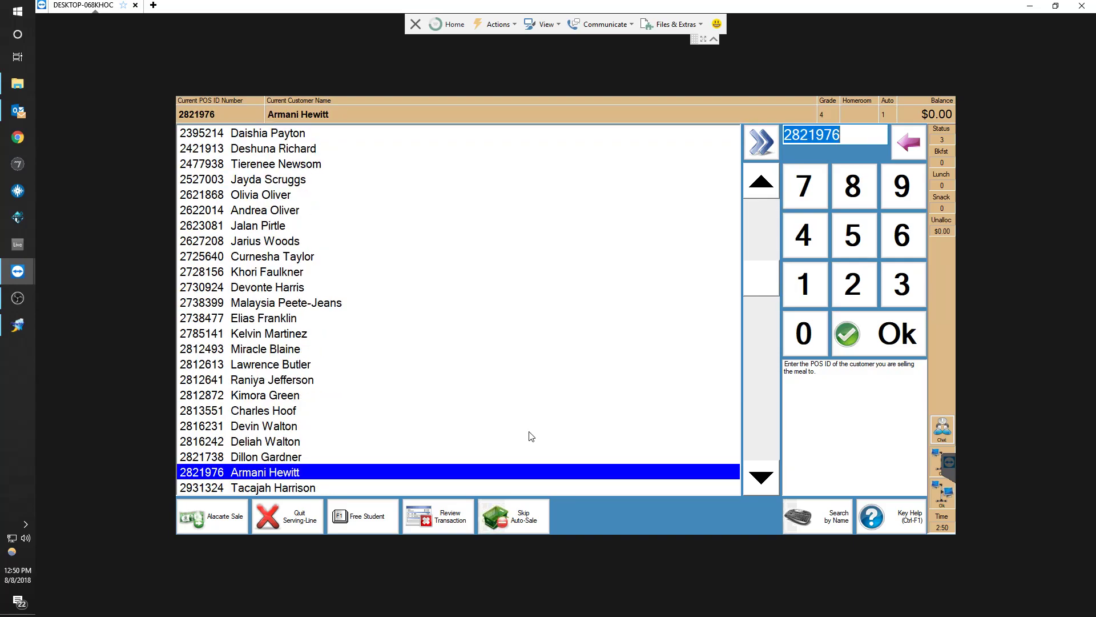
scroll(532, 436, "down", 15)
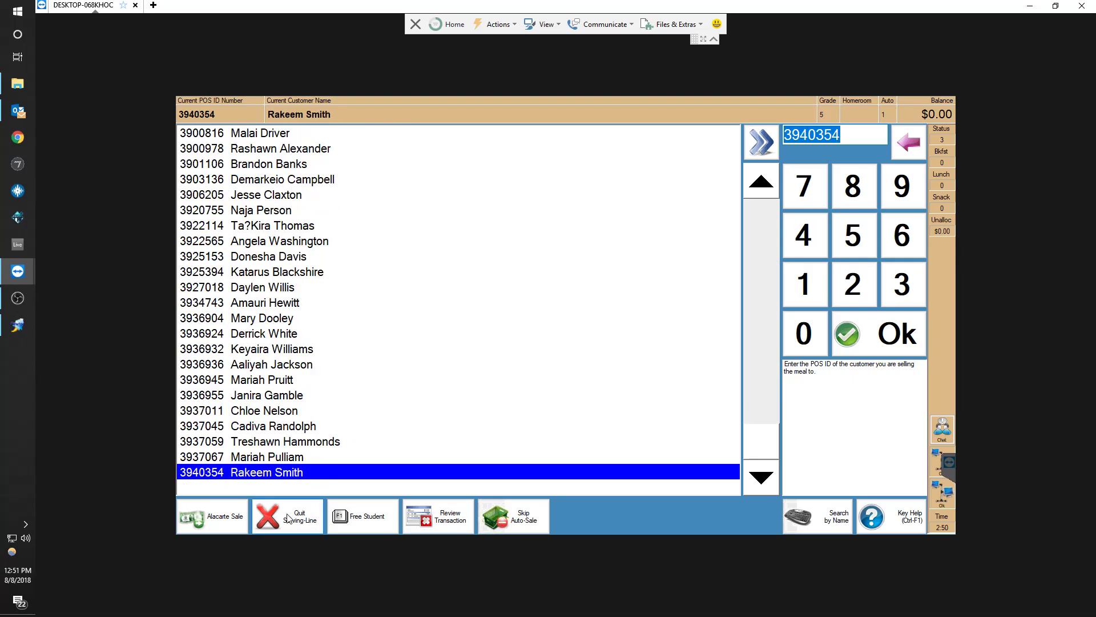
Browse the Alternate special keys and open the Grade group filter, then cancel it without filtering
left_click(908, 519)
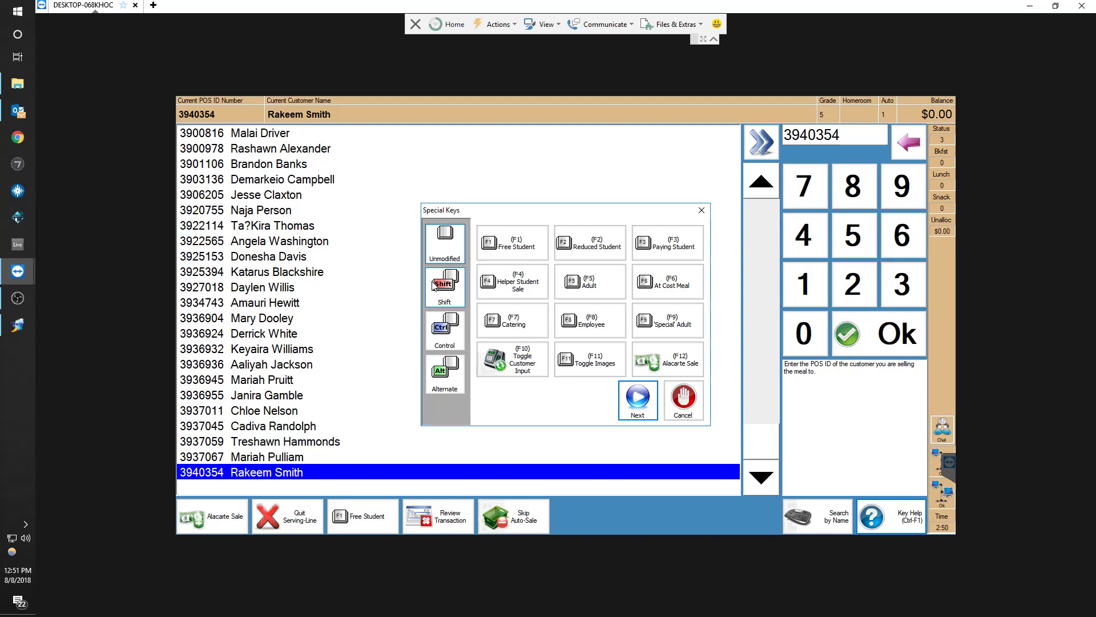
left_click(444, 384)
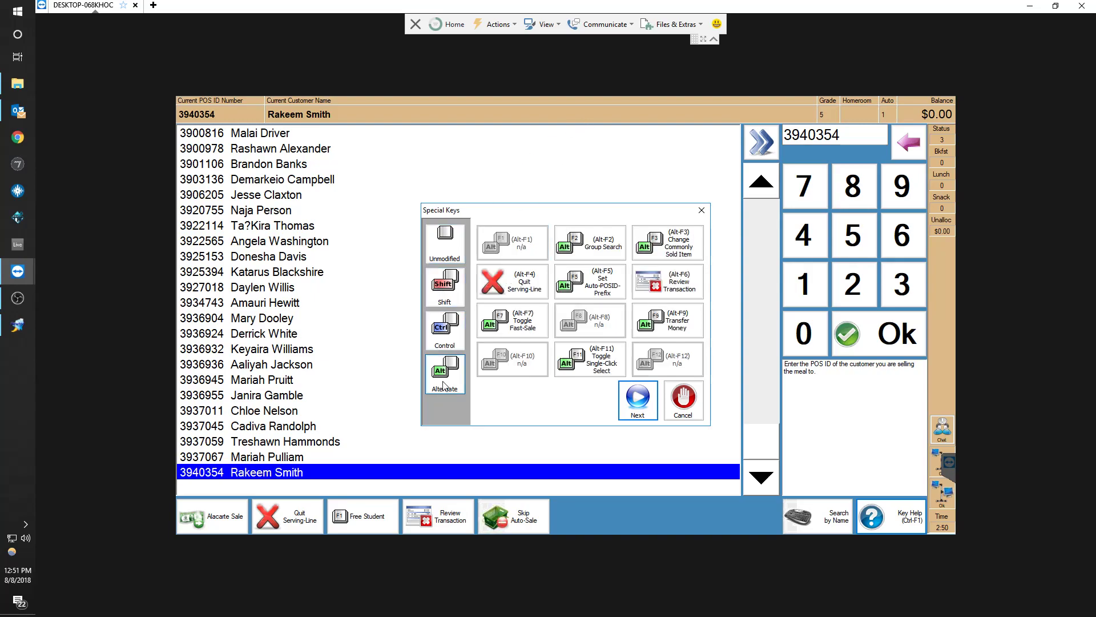
left_click(592, 245)
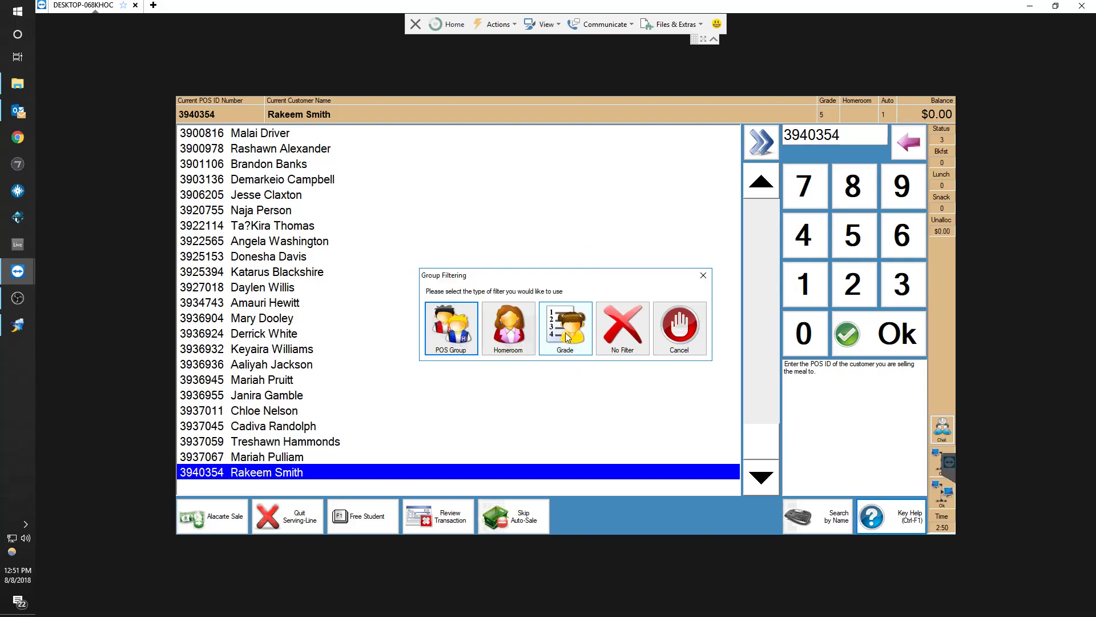
left_click(565, 333)
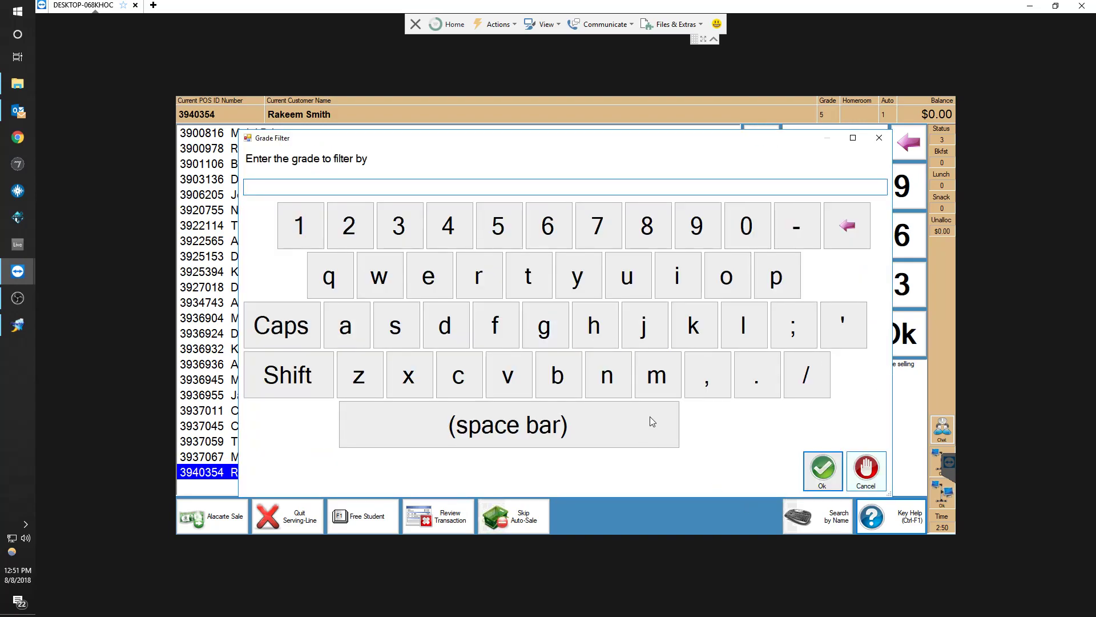
left_click(866, 469)
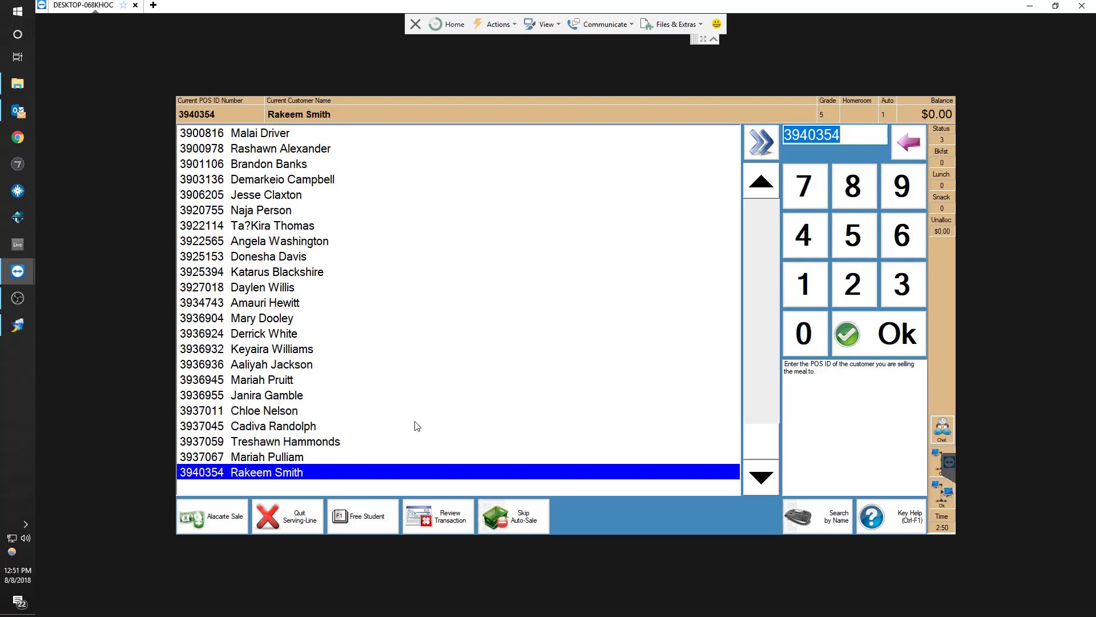
Sell a free student breakfast meal, cancelling the first attempt and completing the second
left_click(355, 520)
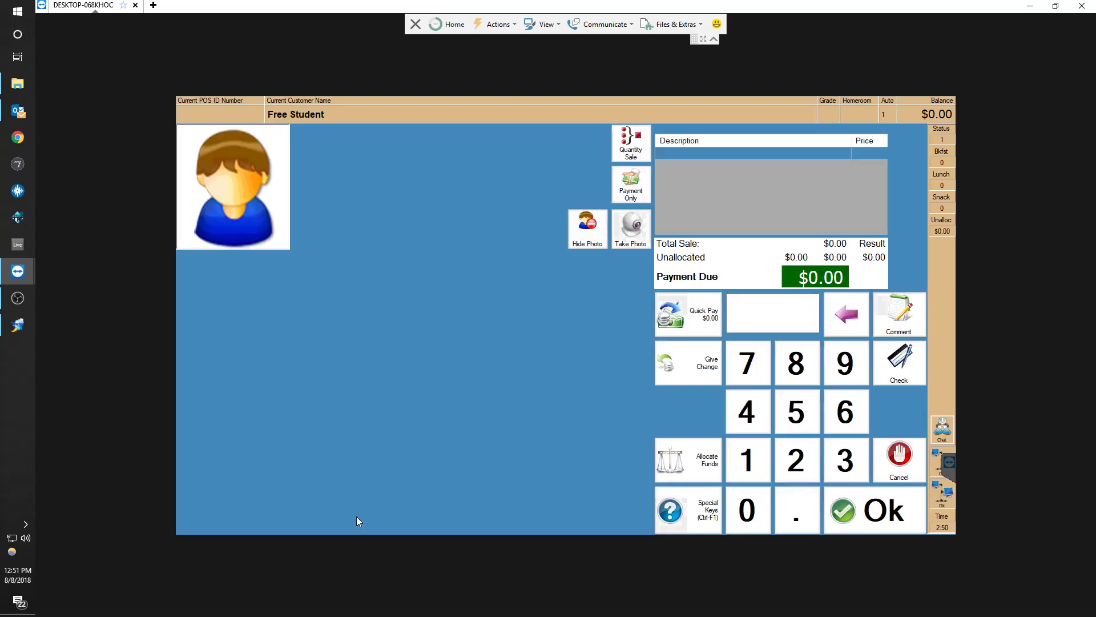
left_click(897, 467)
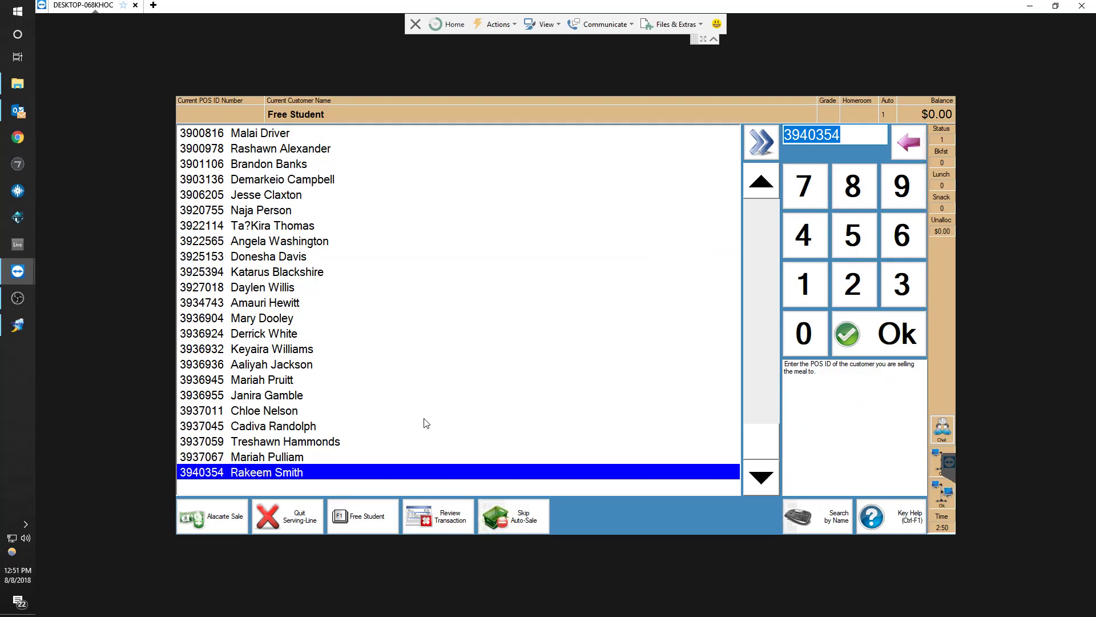
left_click(351, 517)
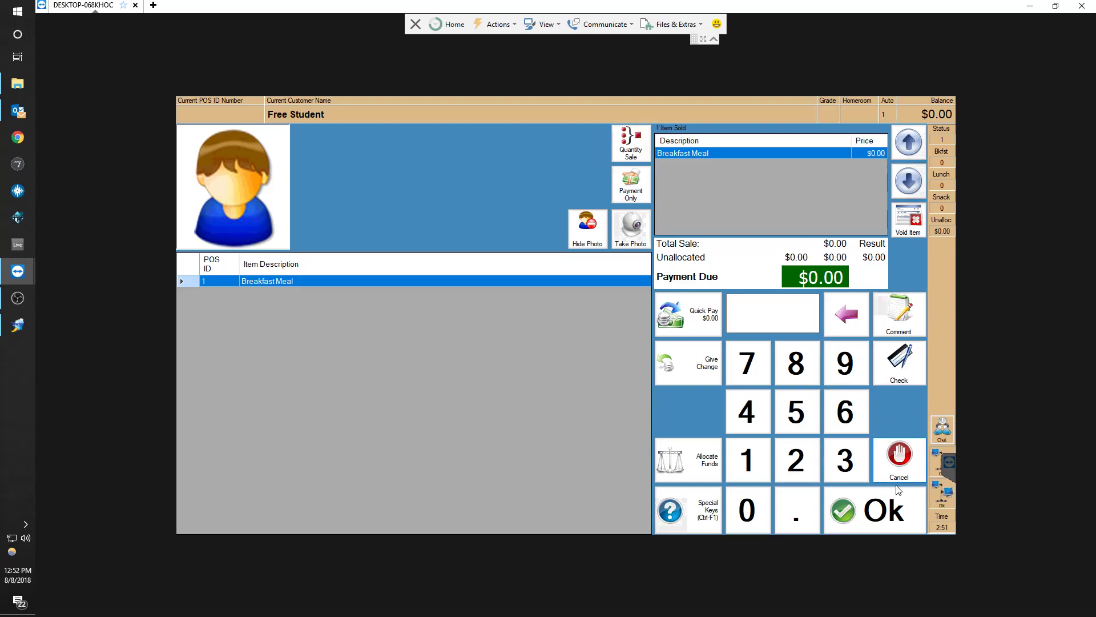
left_click(857, 507)
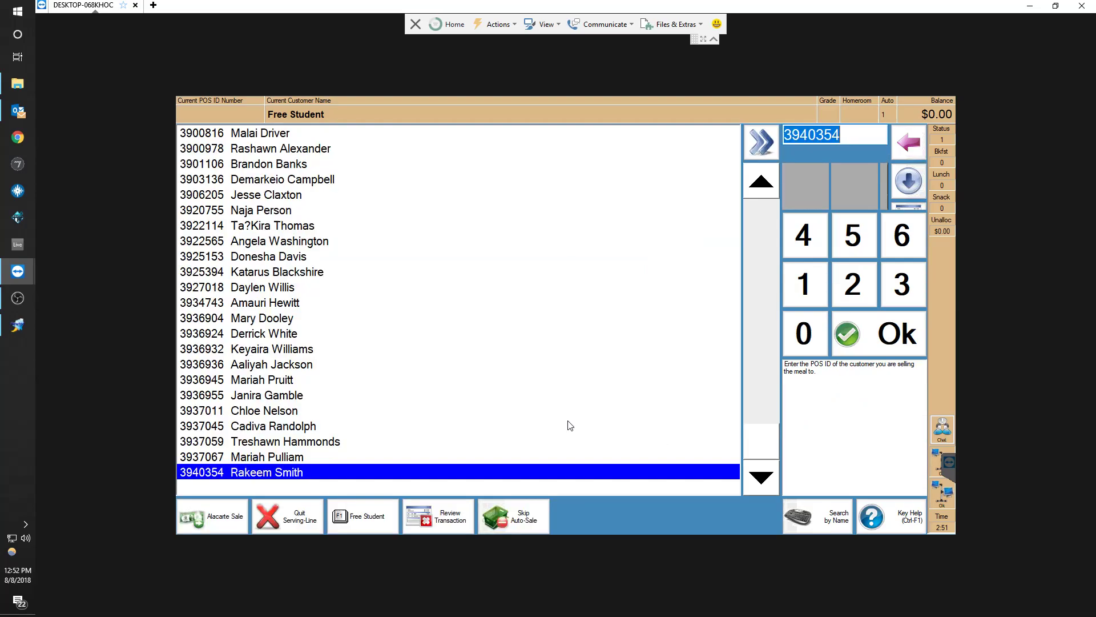
Select a student in the list and move through the entries with arrow and page keys
left_click(385, 261)
key("Up")
key("Up")
key("Up")
key("Up")
key("Up")
key("Up")
key("Up")
key("Up")
key("Up")
key("Up")
key("Up")
key("Up")
key("Up")
key("Up")
key("Up")
key("Up")
key("Up")
key("Up")
key("Up")
key("Up")
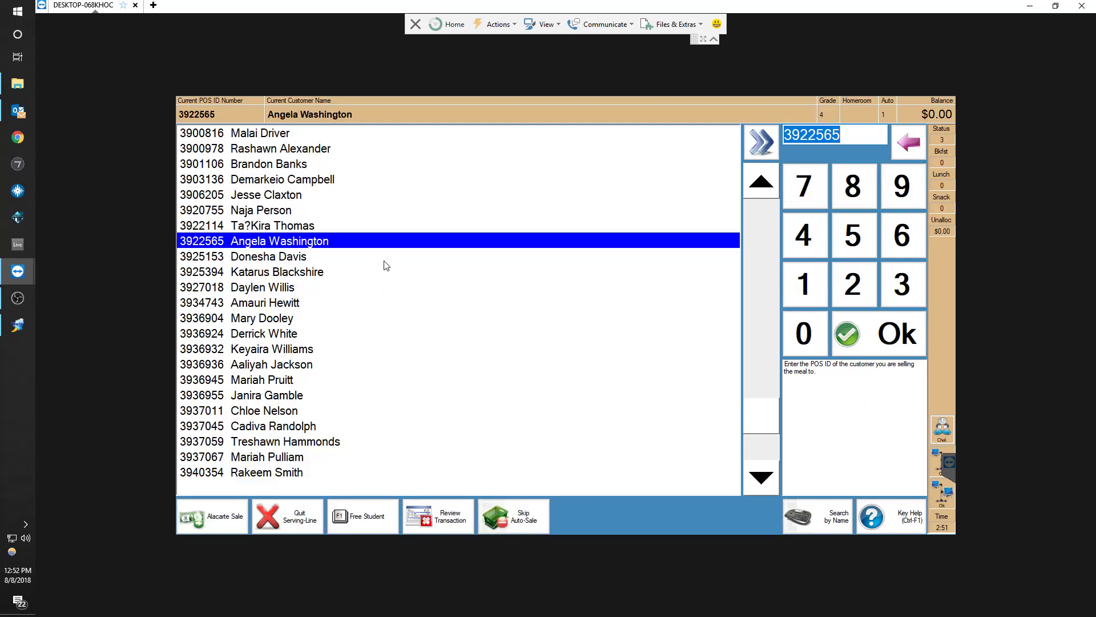
key("Up")
key("Up")
key("Up")
key("Up")
key("Up")
key("Up")
key("Up")
key("Up")
key("Up")
key("Up")
key("Up")
key("Up")
key("Up")
key("Up")
key("Up")
key("Up")
key("Up")
key("Up")
key("Up")
key("Up")
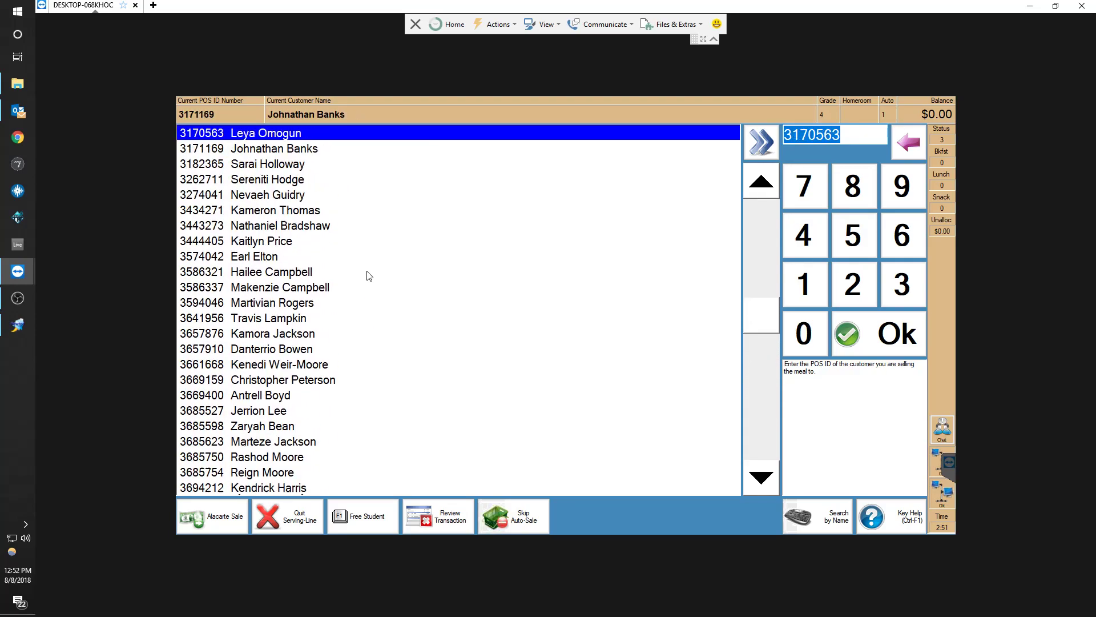
left_click(286, 182)
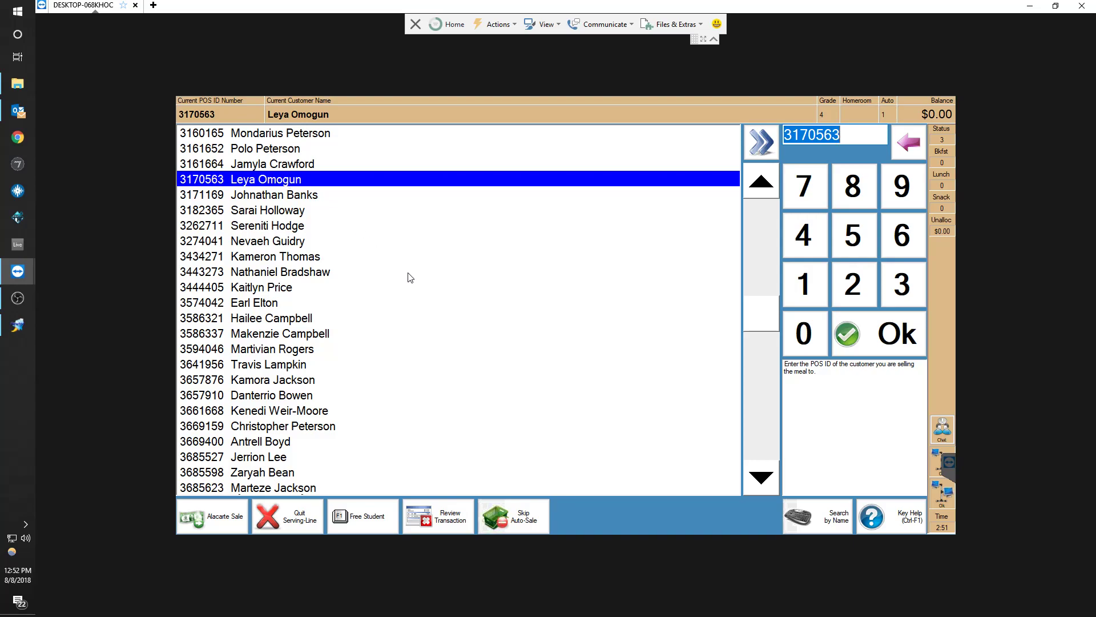
key("Page_Down")
key("Page_Down")
key("Page_Down")
key("Page_Down")
key("Page_Down")
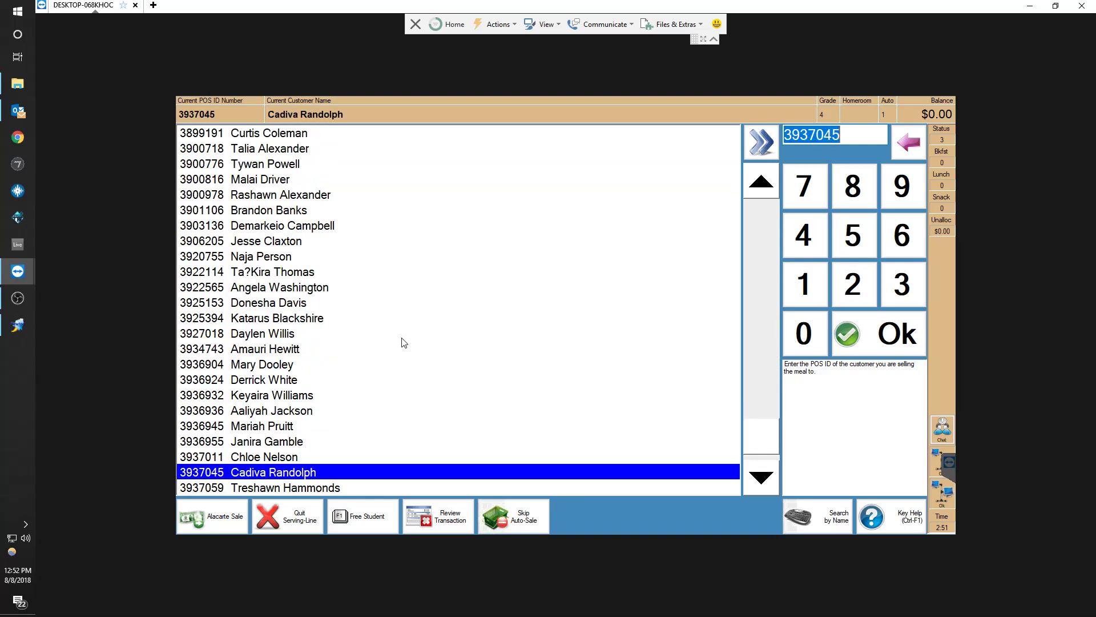
Try to sell a free student breakfast meal without entering the required student name, and cancel the sale
left_click(360, 517)
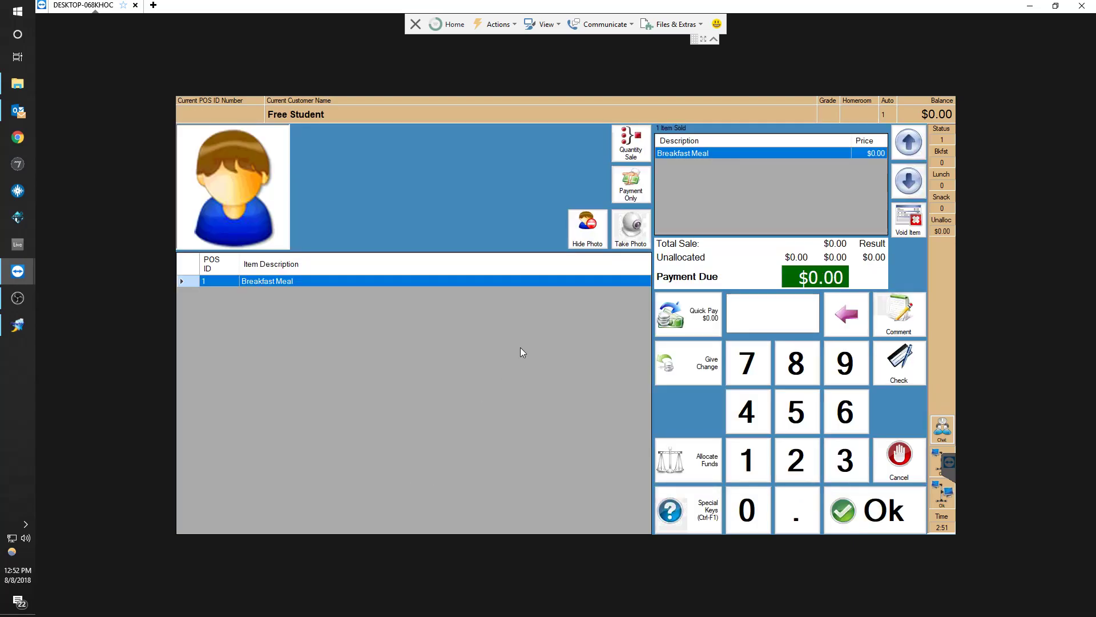
left_click(906, 467)
left_click(354, 517)
left_click(874, 509)
left_click(873, 509)
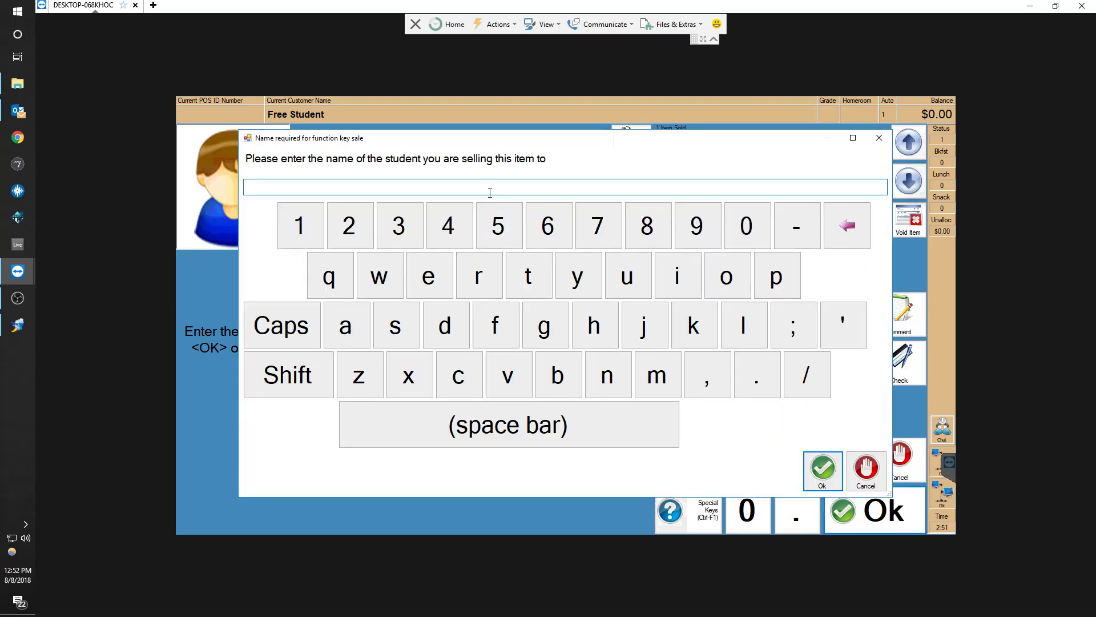
type("Lkfmak")
key("BackSpace")
key("BackSpace")
key("BackSpace")
key("BackSpace")
key("BackSpace")
key("BackSpace")
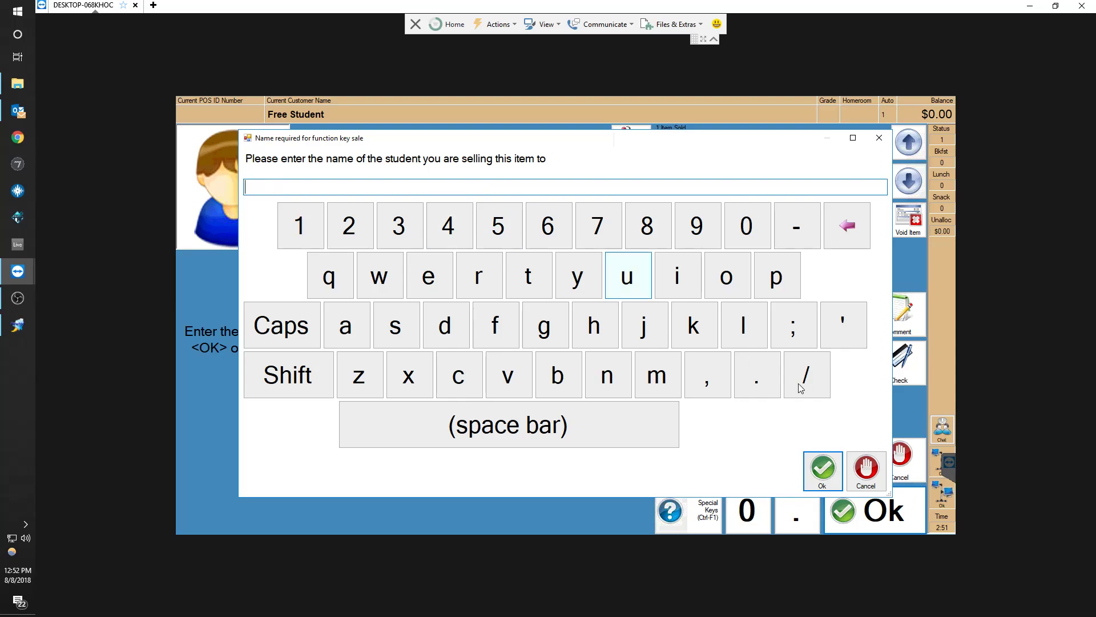
left_click(867, 465)
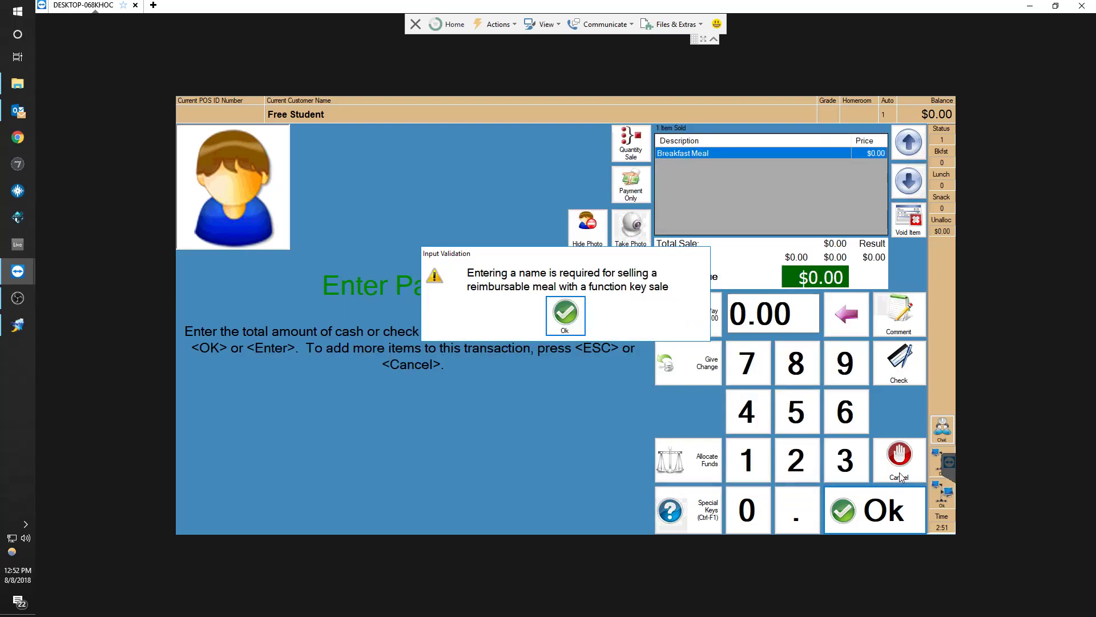
left_click(575, 323)
left_click(909, 465)
left_click(910, 465)
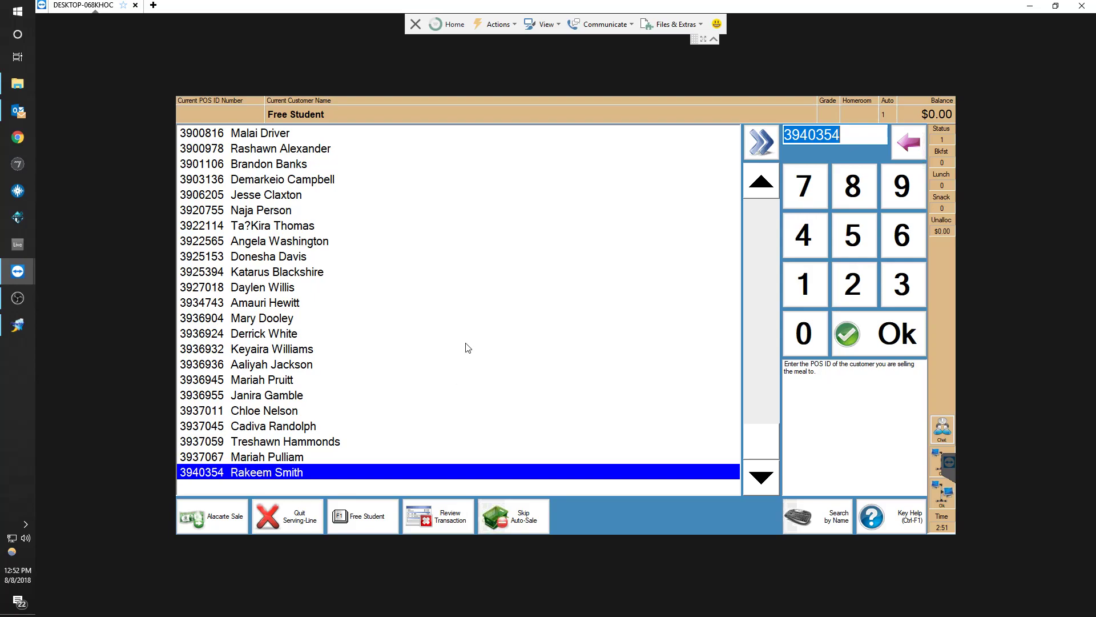
type("3927018")
key("Return")
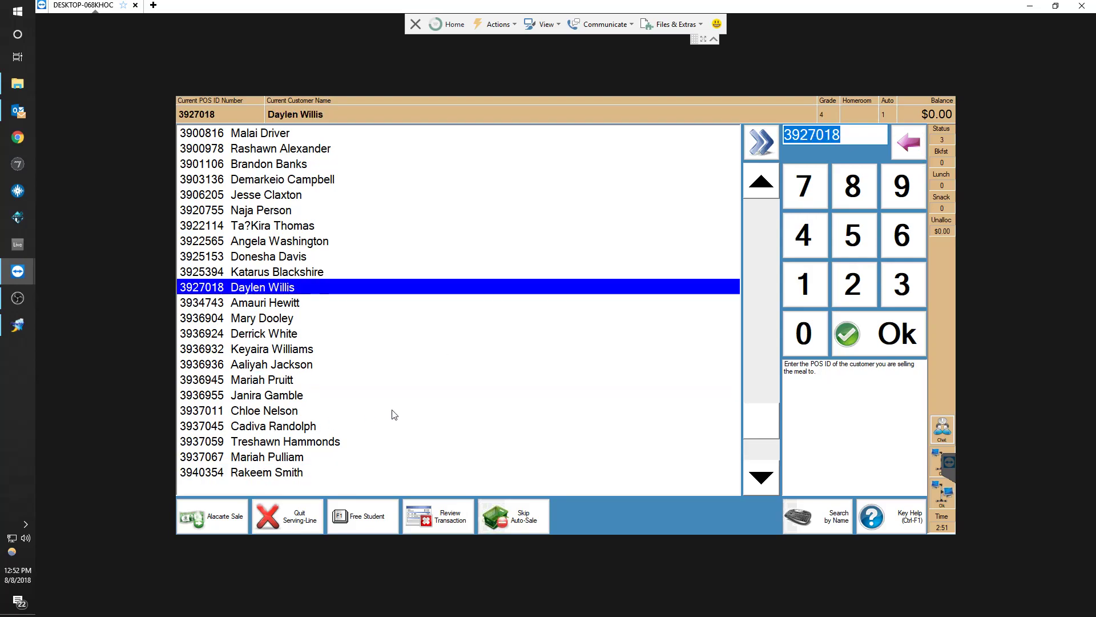
scroll(394, 415, "down", 4)
scroll(394, 415, "up", 10)
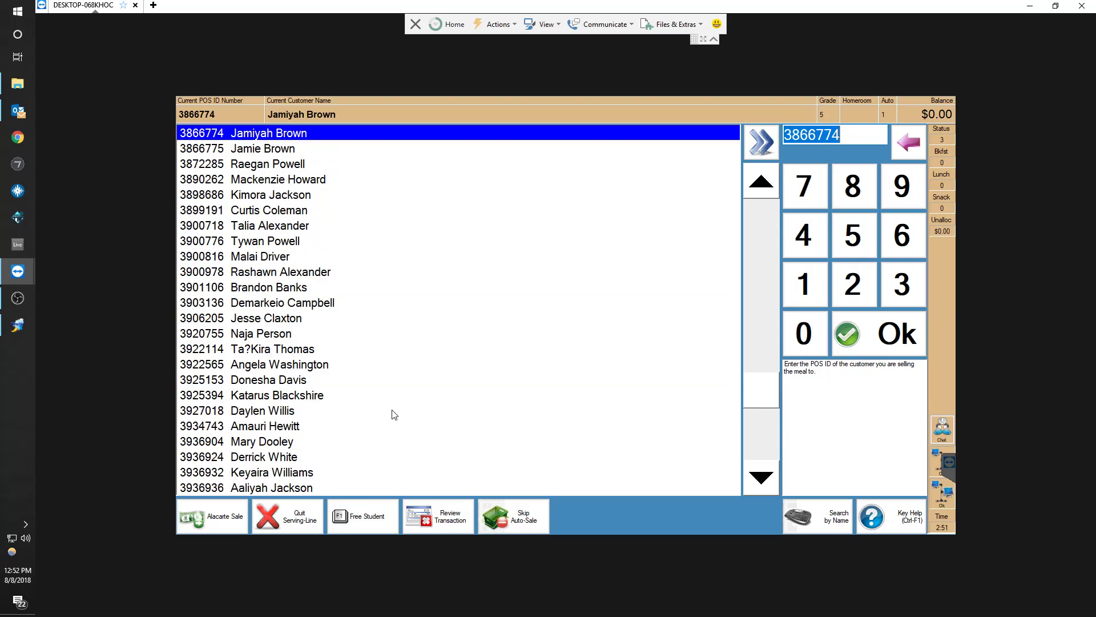
scroll(394, 415, "up", 20)
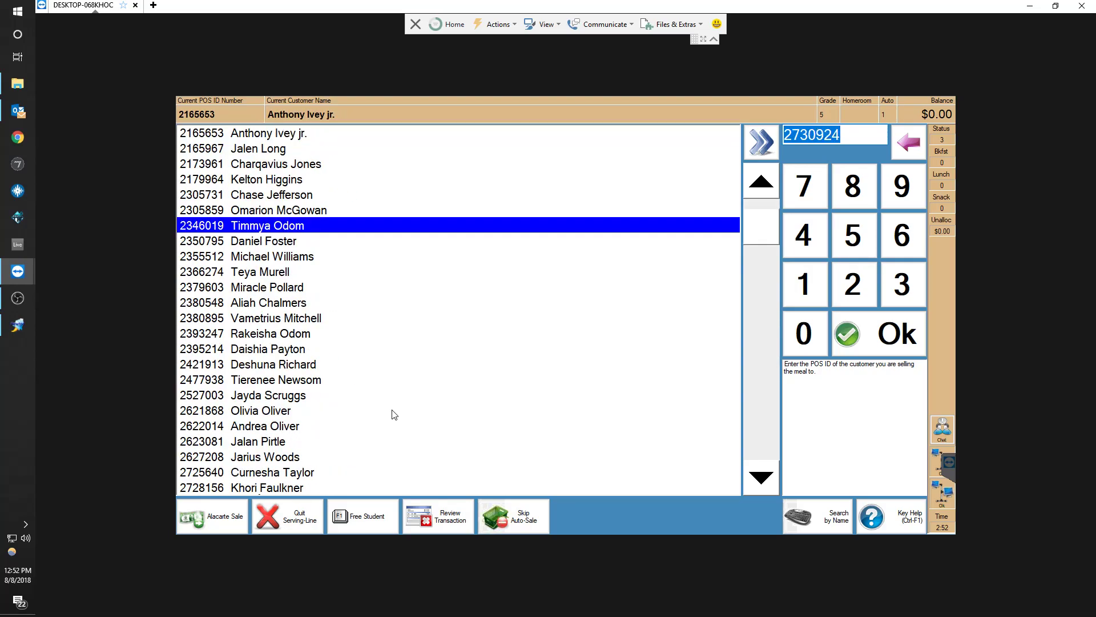
scroll(394, 415, "down", 15)
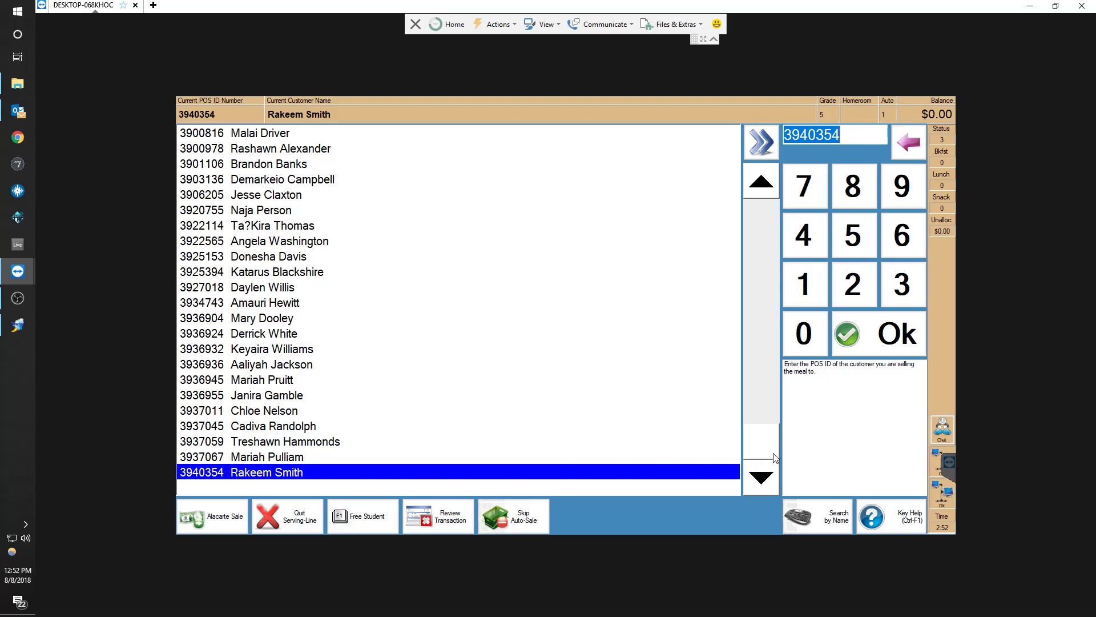
left_click_drag(760, 442, 774, 470)
left_click_drag(775, 316, 756, 486)
Cancel a newly opened free student sale and quit the serving line
left_click(366, 524)
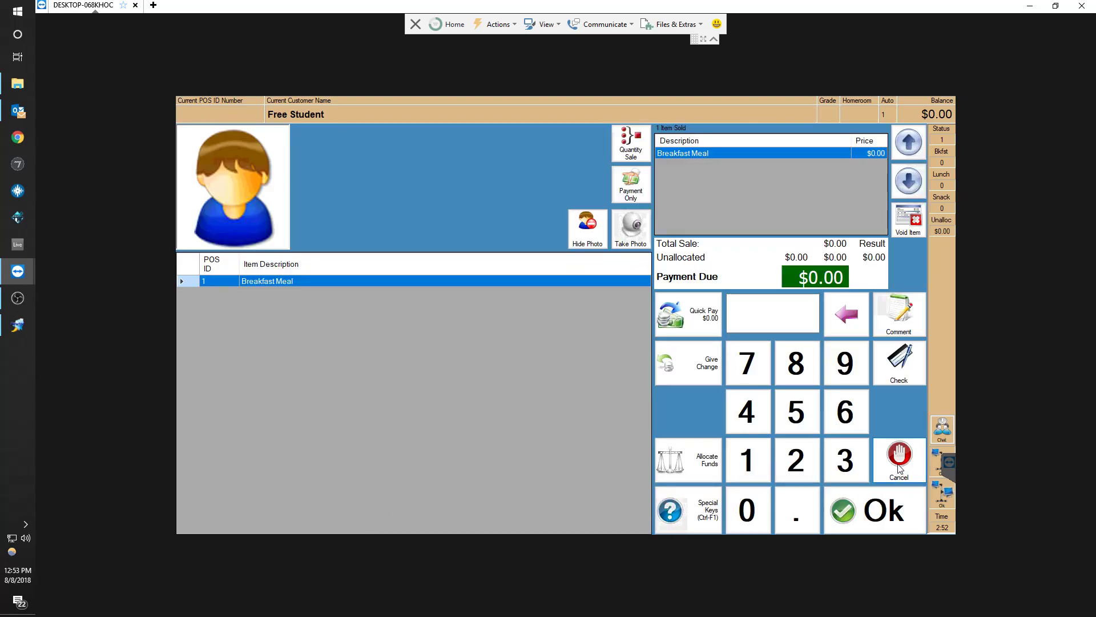
left_click(900, 467)
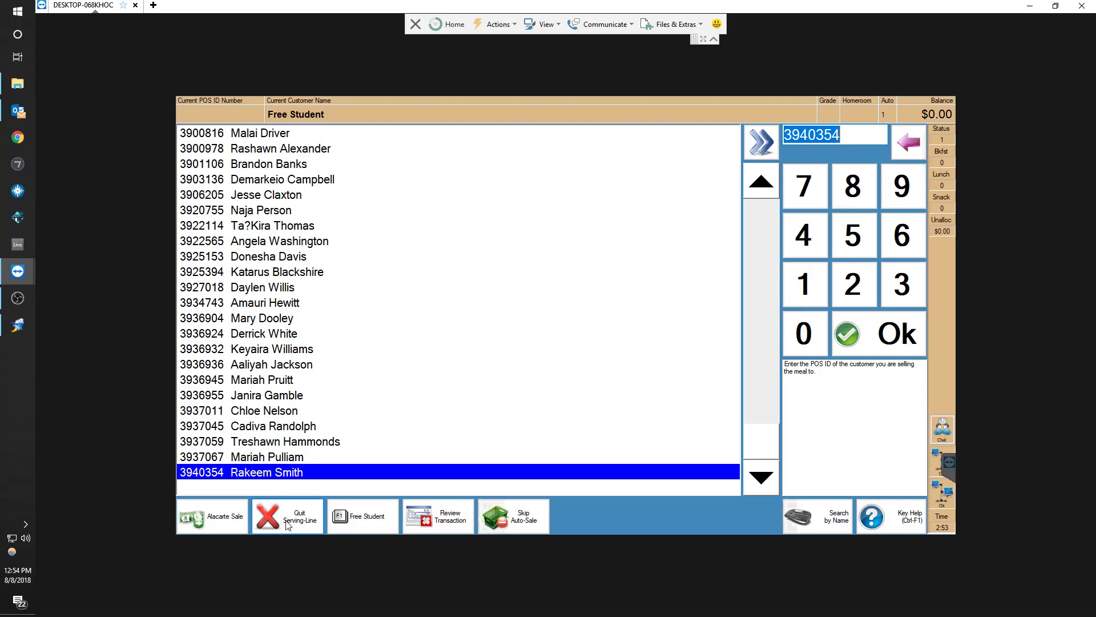
left_click(302, 520)
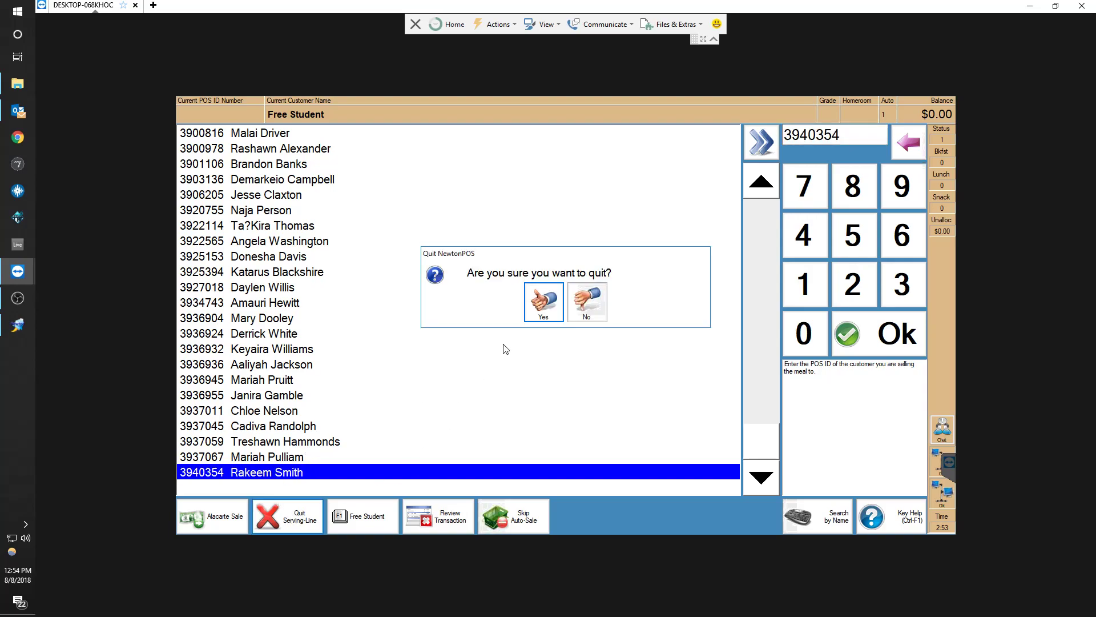
left_click(539, 302)
left_click(582, 283)
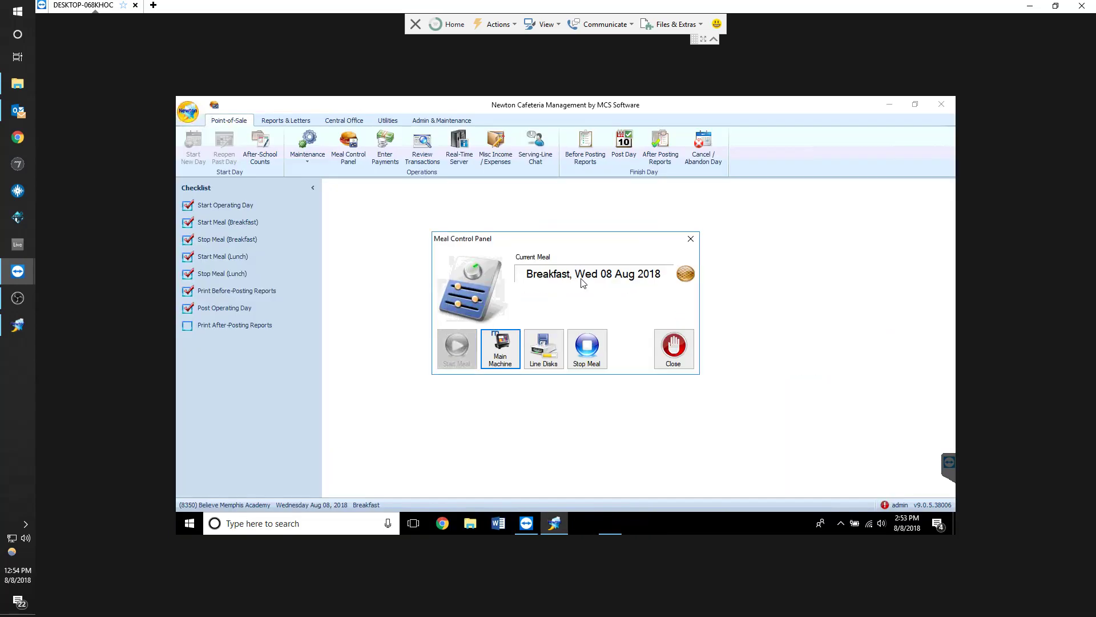
Stop the current breakfast meal and close the Meal Control Panel
left_click(594, 349)
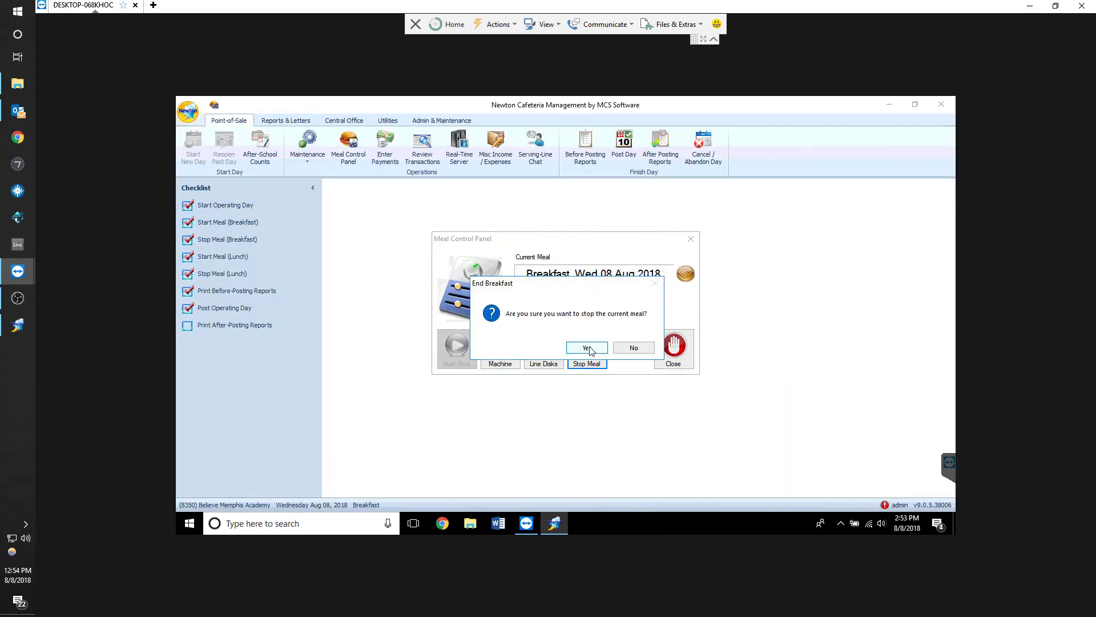
left_click(587, 348)
left_click(674, 351)
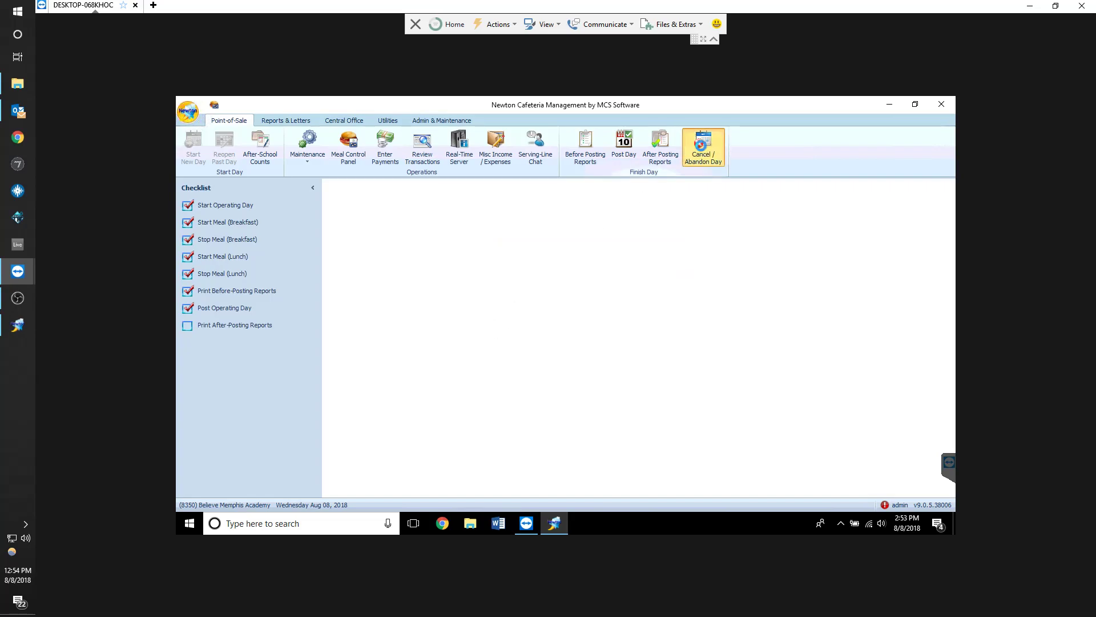
Cancel and abandon the current operating day
left_click(703, 149)
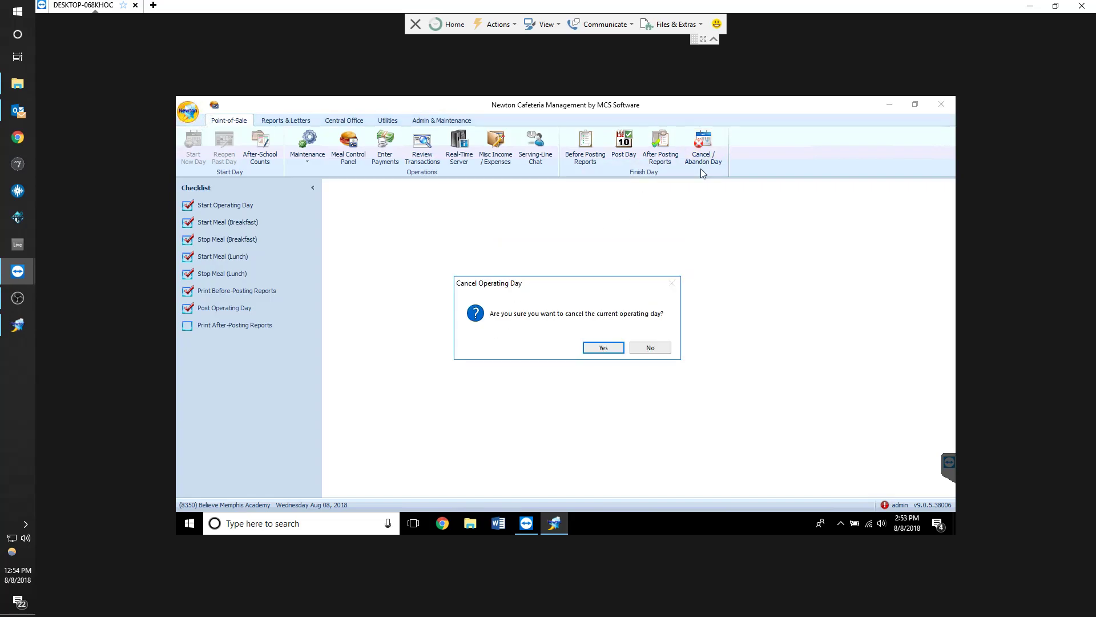
left_click(597, 351)
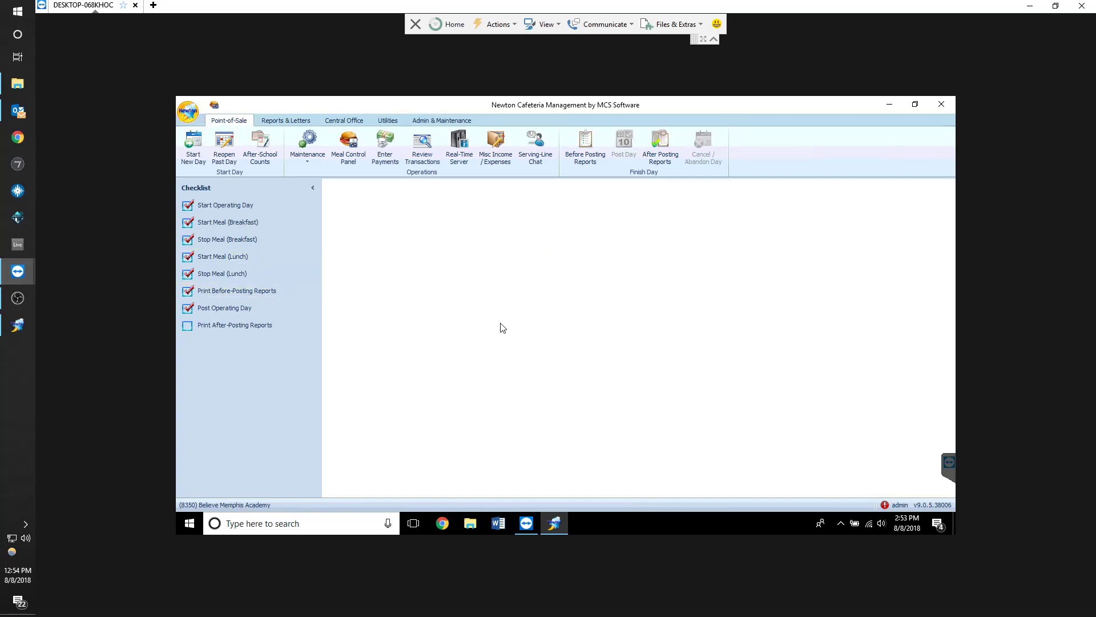
left_click(25, 295)
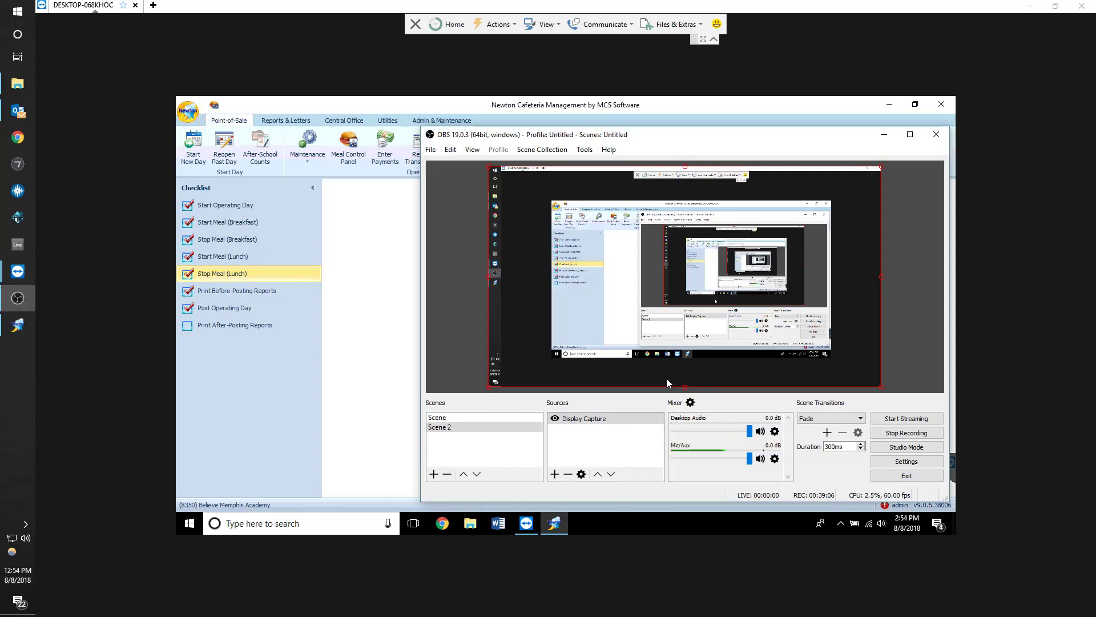